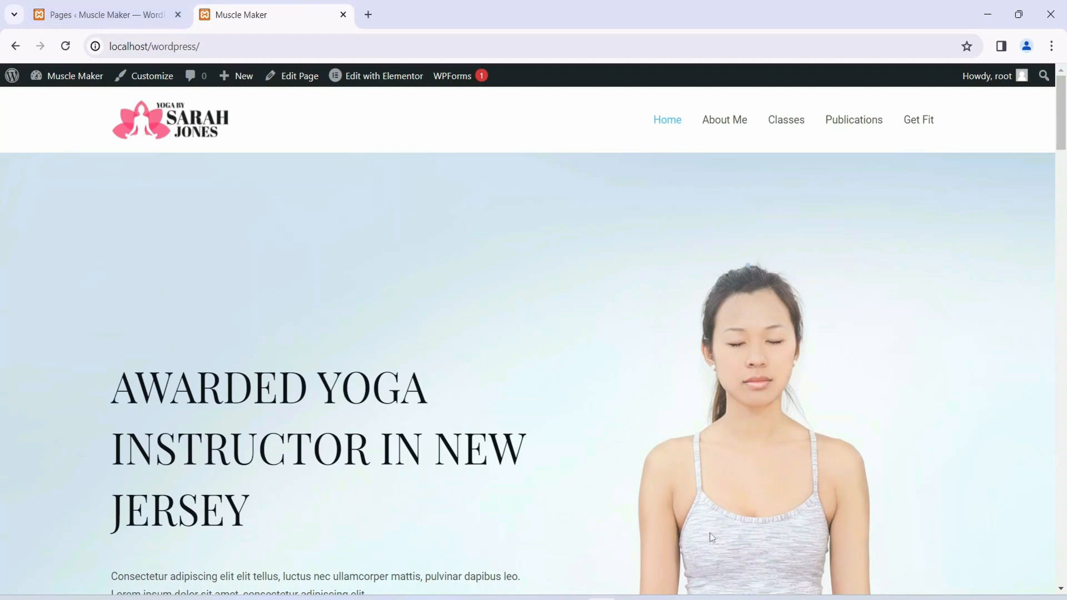
# Check the Apache and MySQL modules in the XAMPP Control Panel and review the list of WordPress pages
pyautogui.hotkey('alt', 'Tab')
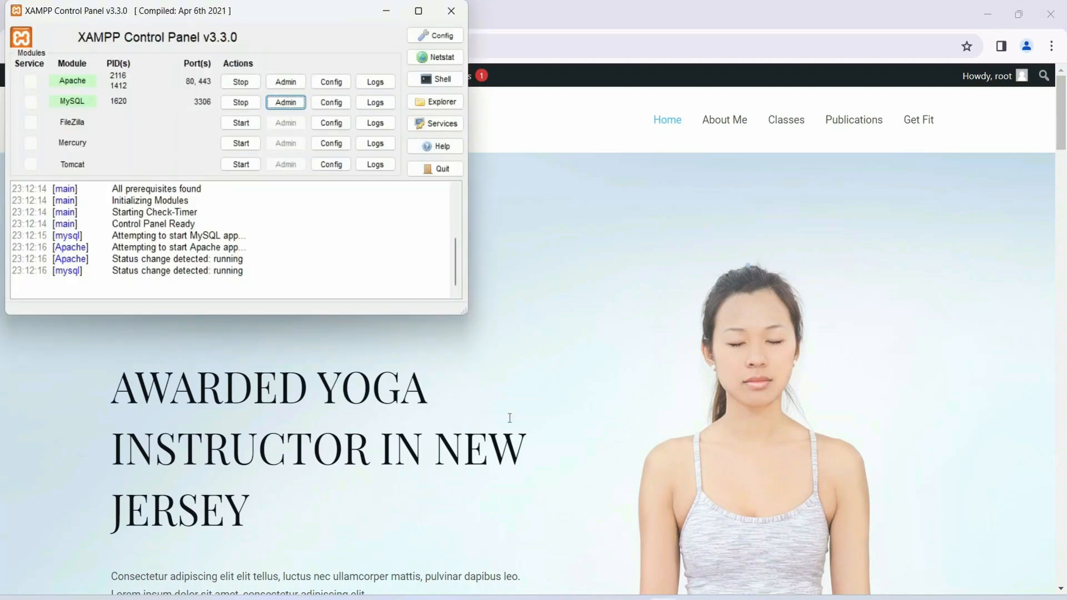
pyautogui.click(573, 129)
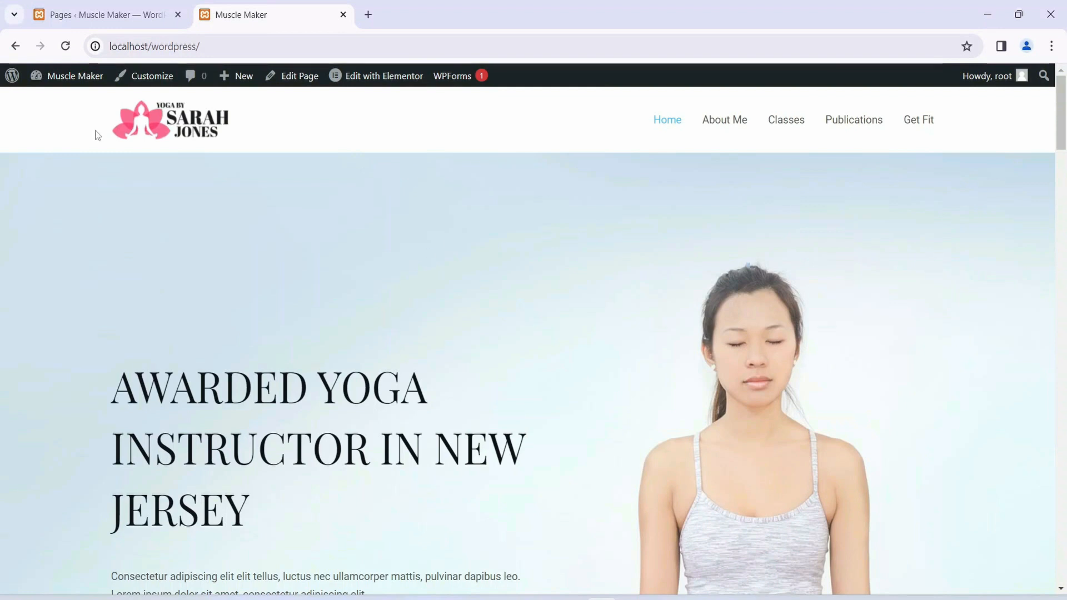
pyautogui.click(109, 16)
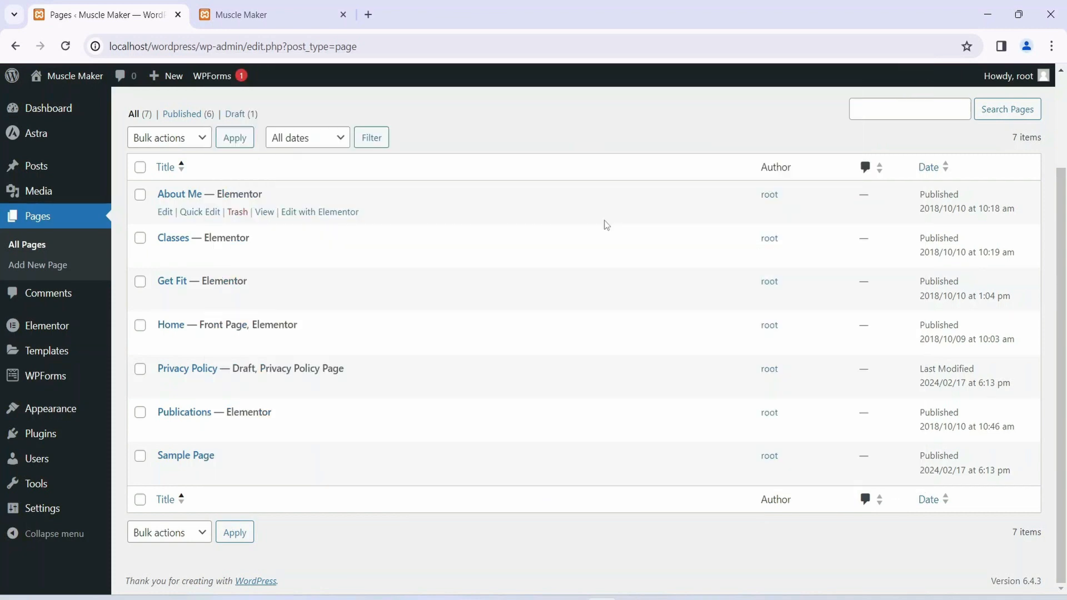
pyautogui.click(283, 22)
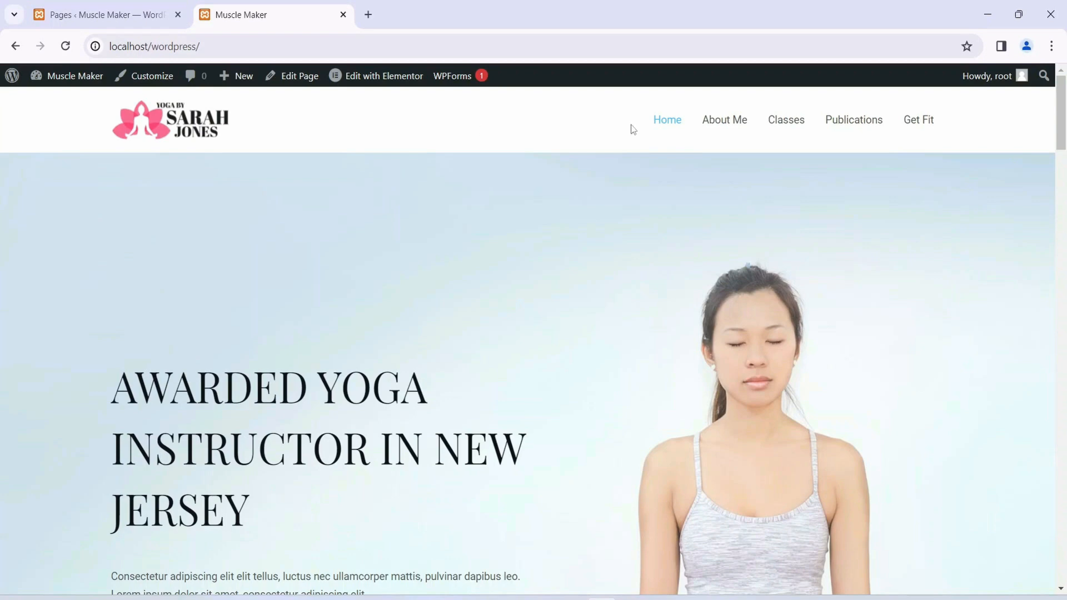
# Review the live Home page down to its footer and open it for editing with Elementor
pyautogui.scroll(-20, 534, 312)
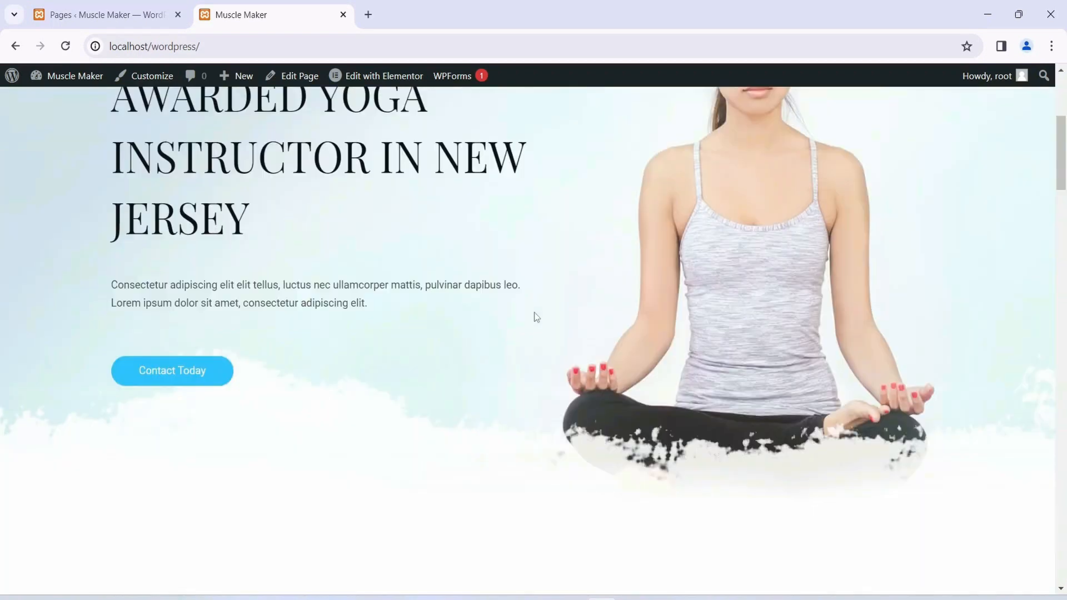
pyautogui.scroll(-18, 534, 315)
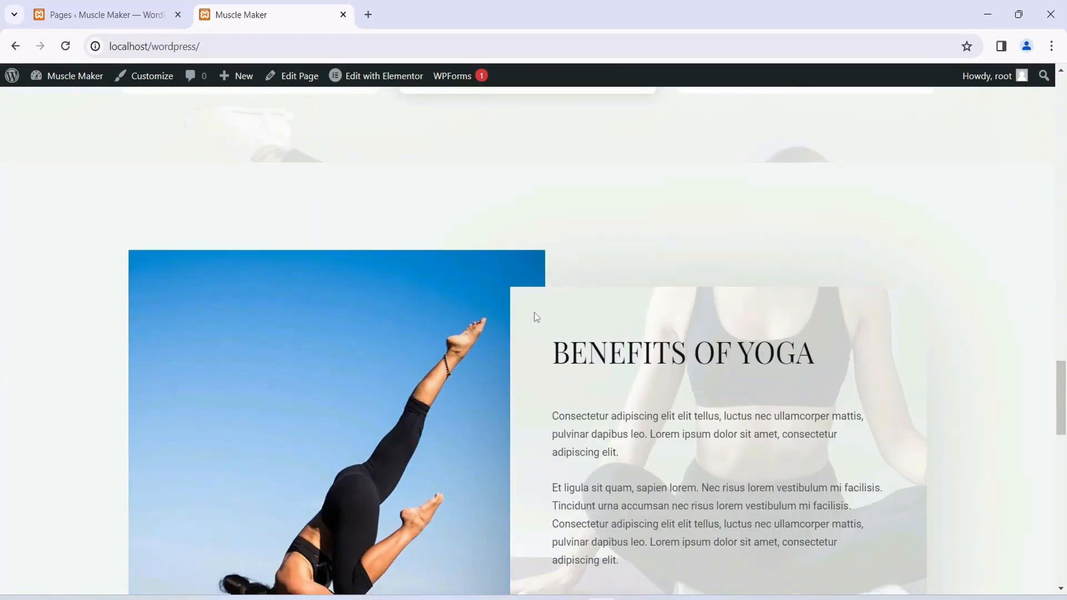
pyautogui.scroll(-2, 535, 312)
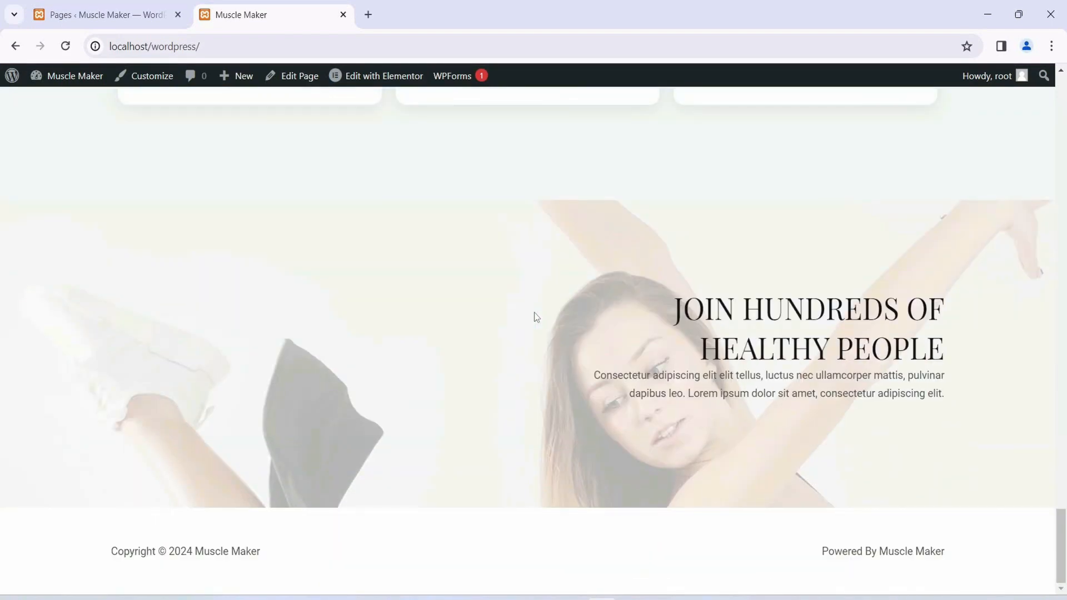
pyautogui.scroll(10, 534, 317)
pyautogui.scroll(20, 534, 318)
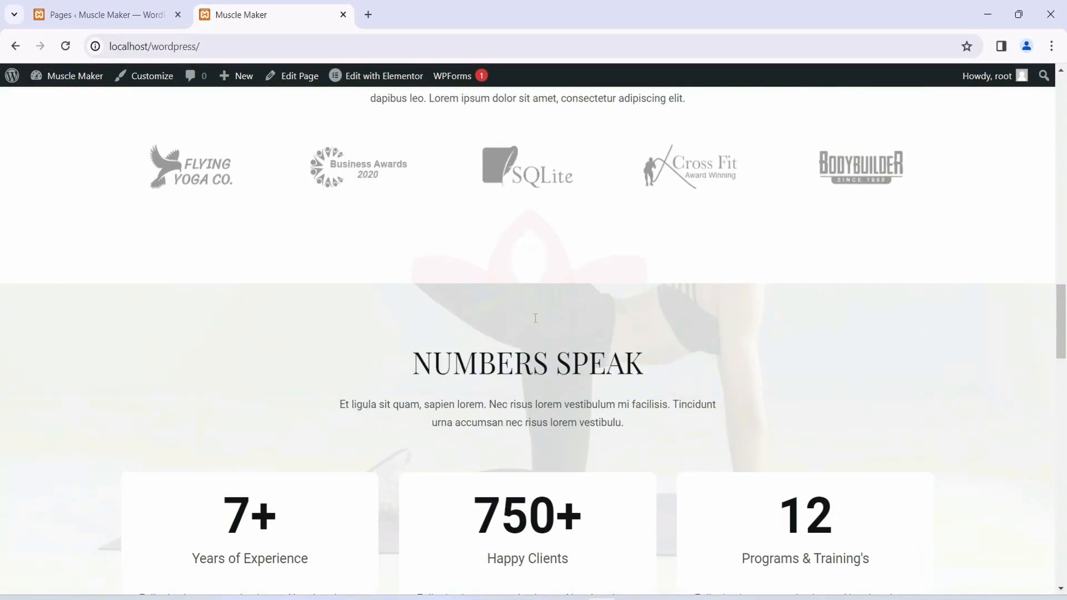
pyautogui.scroll(2, 535, 318)
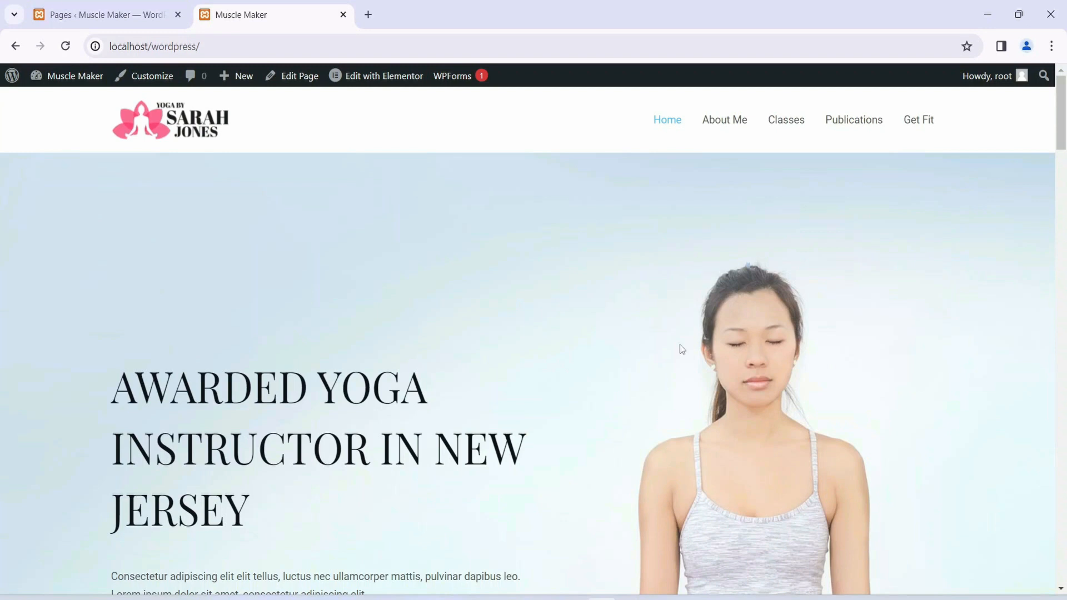
pyautogui.moveTo(360, 78)
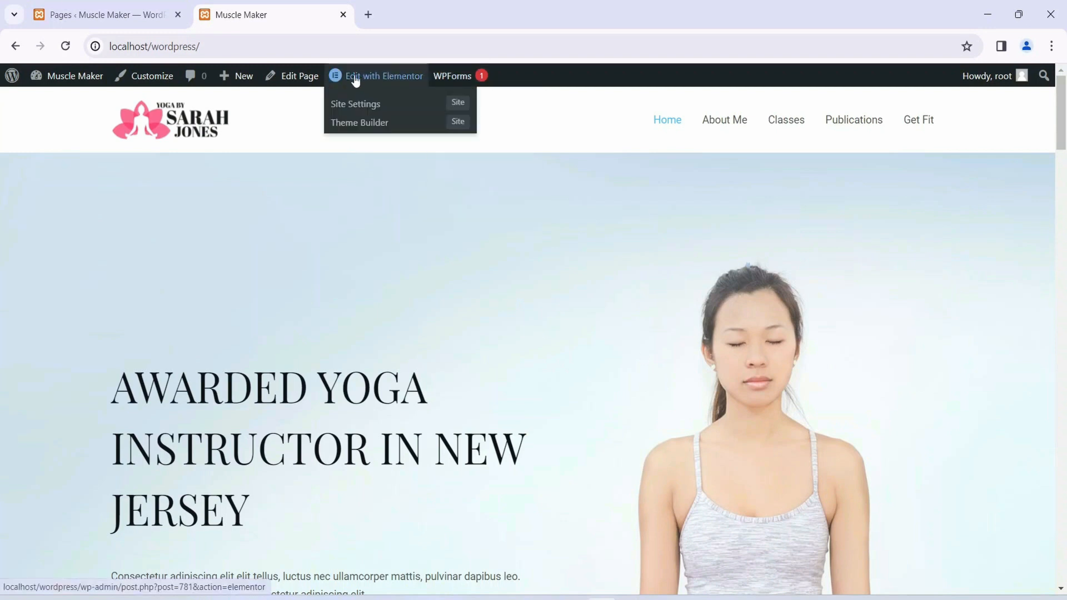
pyautogui.click(381, 74)
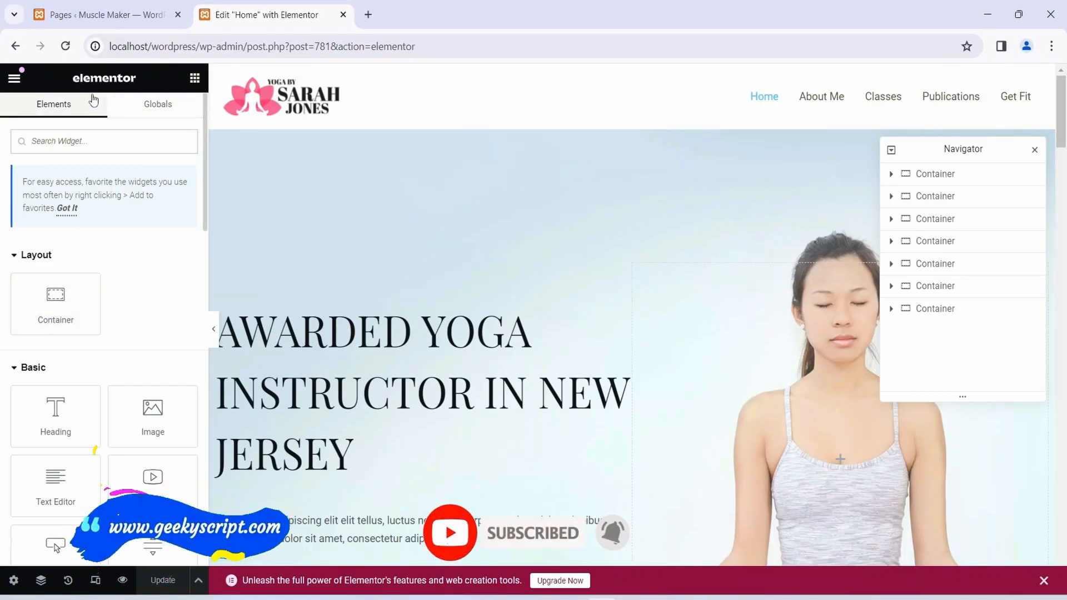
# Examine the Home page's sections in the Elementor editor, from the hero banner down to the empty widget area and footer
pyautogui.scroll(-10, 574, 258)
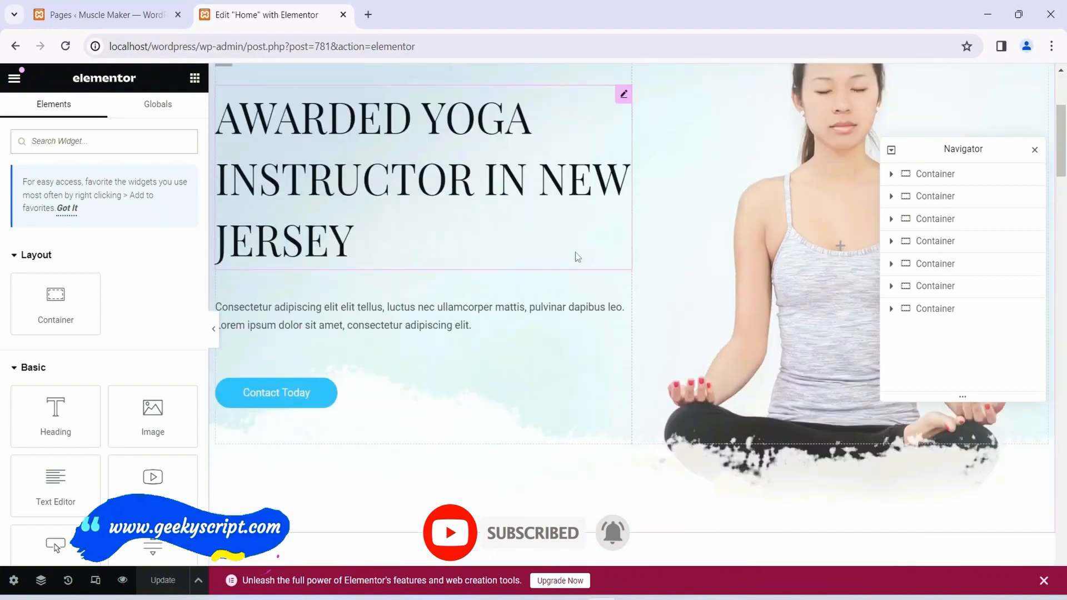
pyautogui.scroll(10, 573, 278)
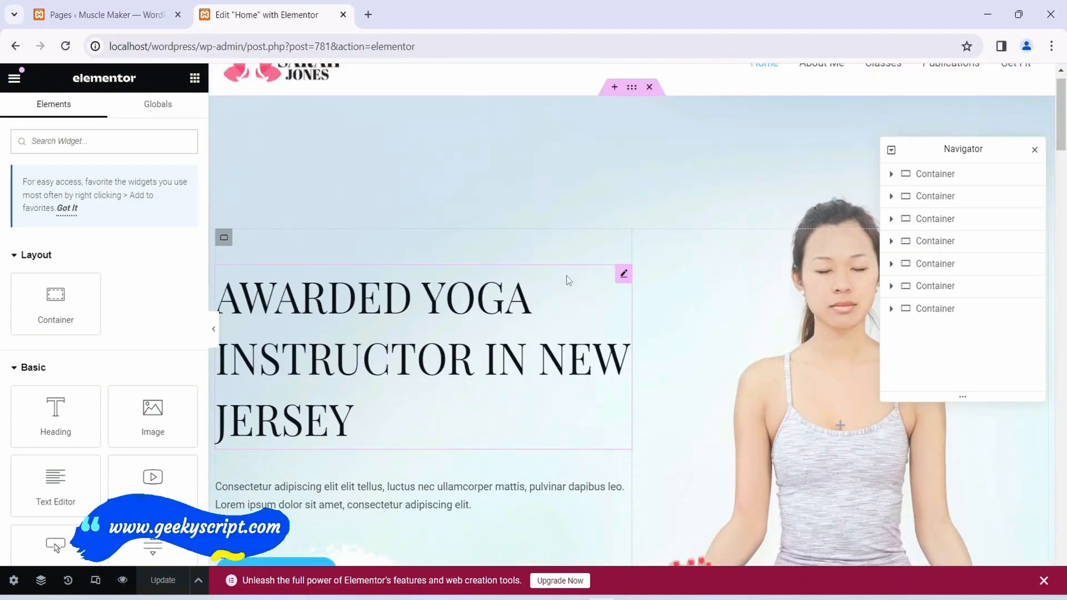
pyautogui.scroll(-15, 438, 322)
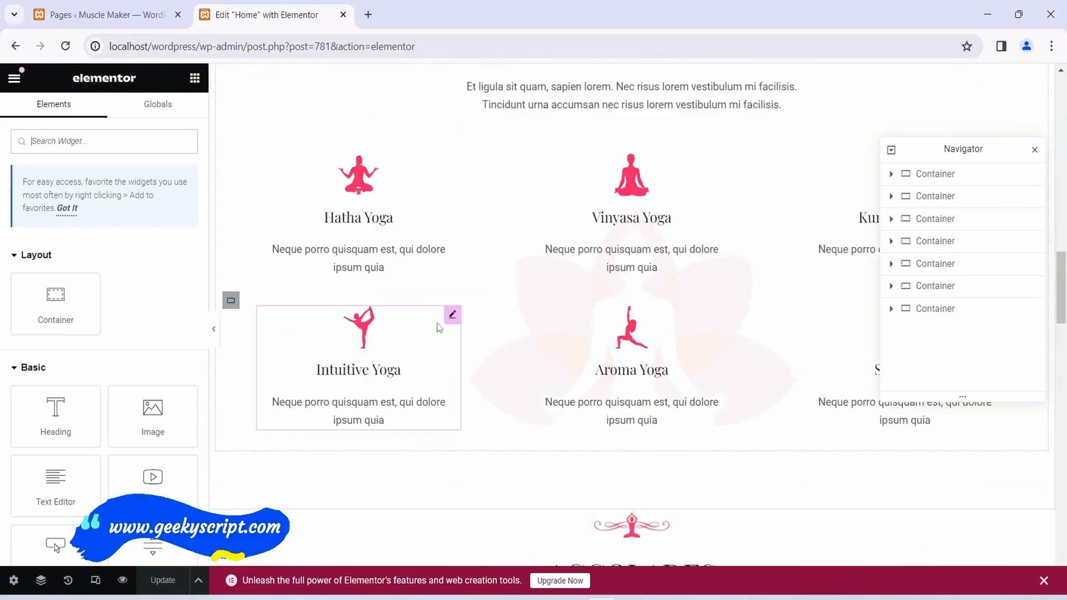
pyautogui.scroll(-8, 453, 388)
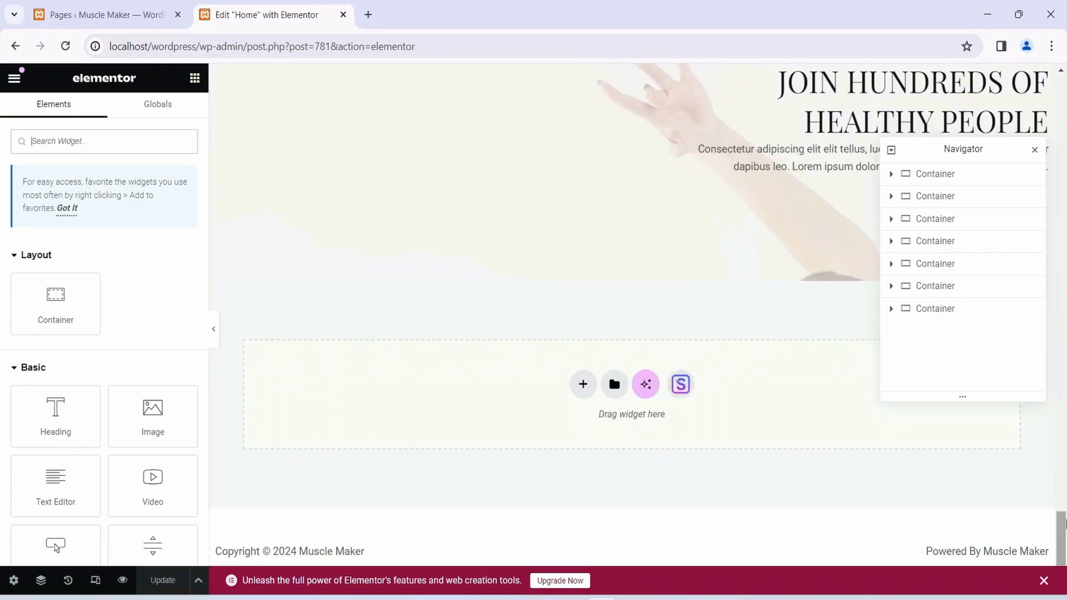
pyautogui.moveTo(1063, 541); pyautogui.dragTo(1062, 95)
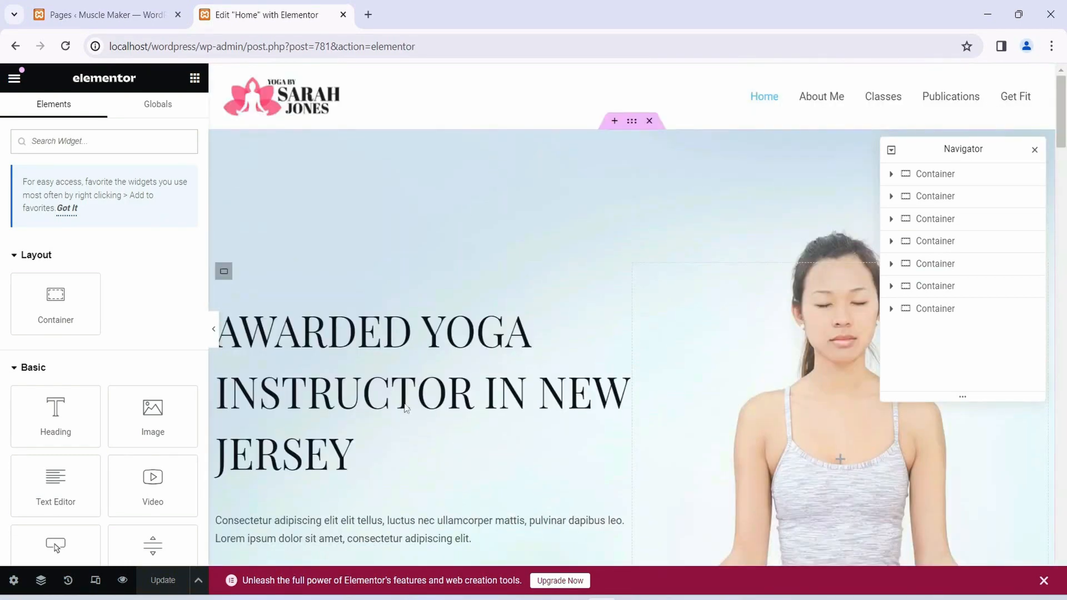
pyautogui.scroll(-15, 576, 354)
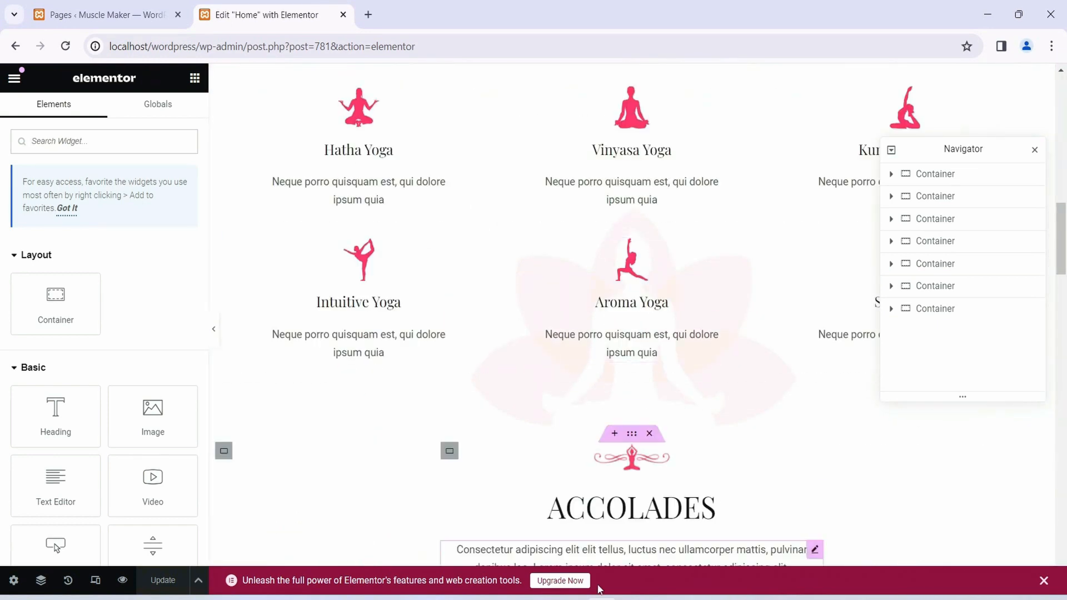
pyautogui.scroll(15, 489, 413)
pyautogui.scroll(2, 489, 413)
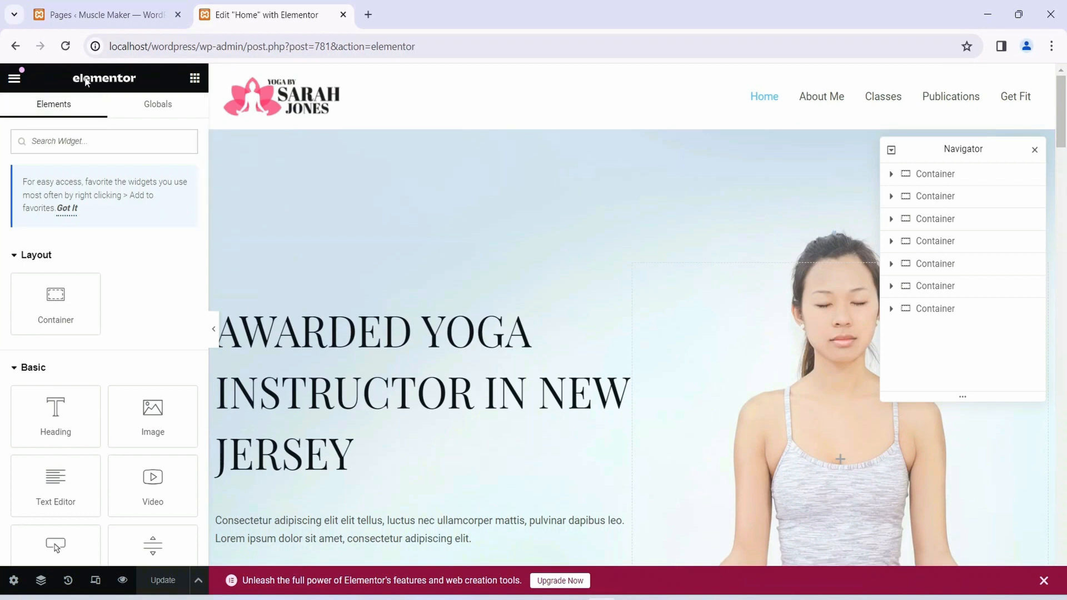
# Select the hero section's outer container and expand it and its first nested container in the Navigator
pyautogui.moveTo(959, 150); pyautogui.dragTo(956, 150)
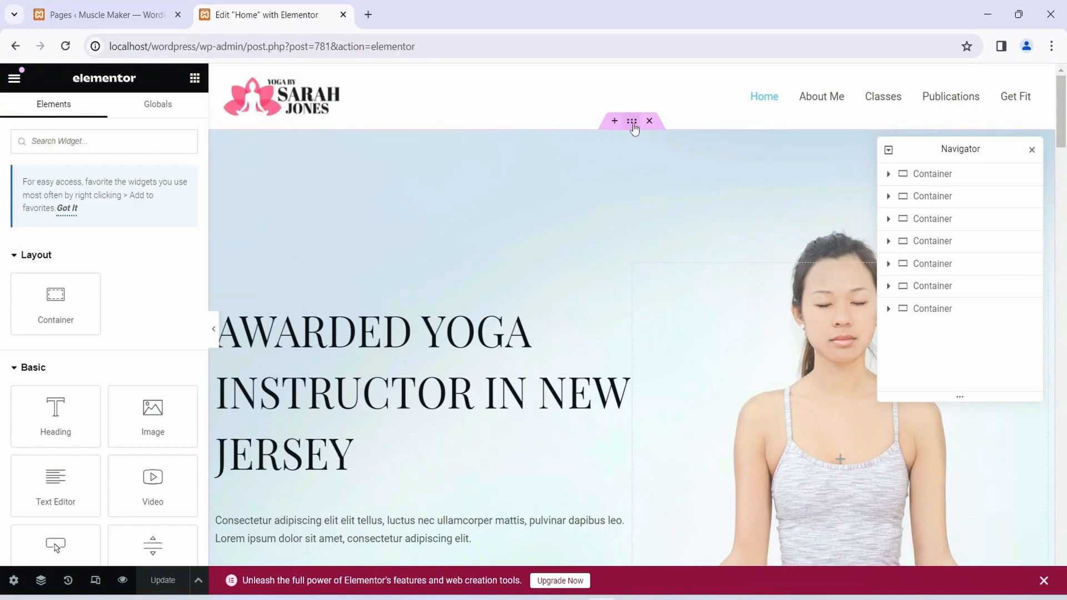
pyautogui.click(632, 122)
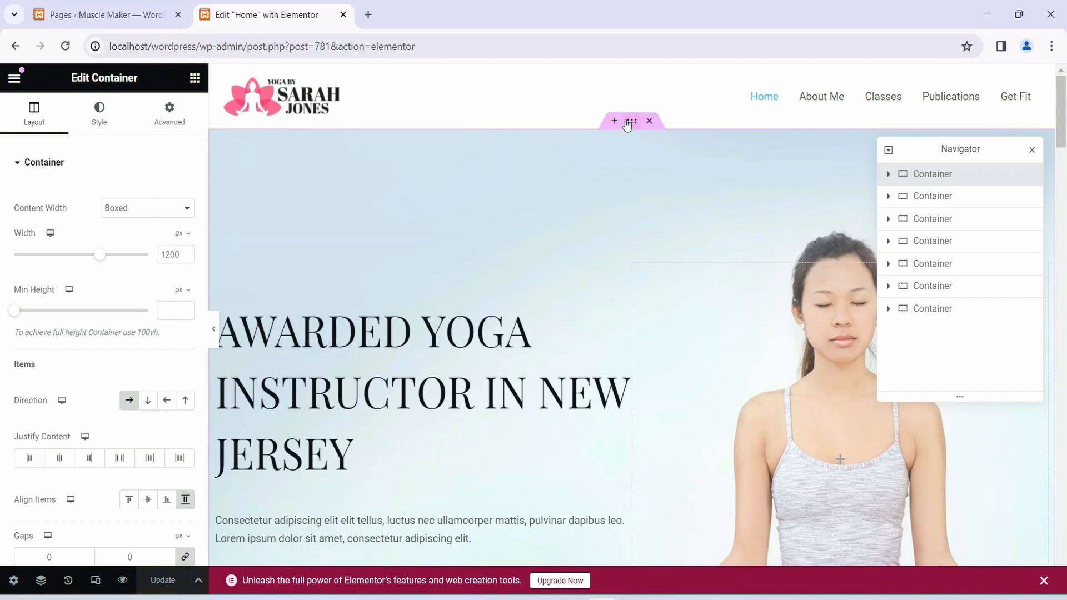
pyautogui.click(889, 175)
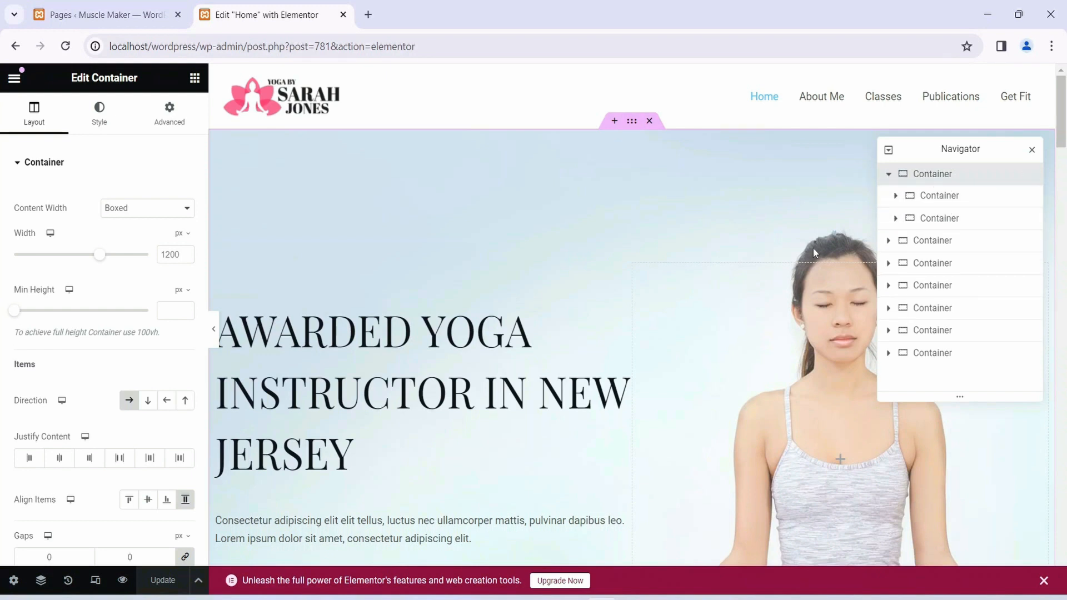
pyautogui.click(896, 196)
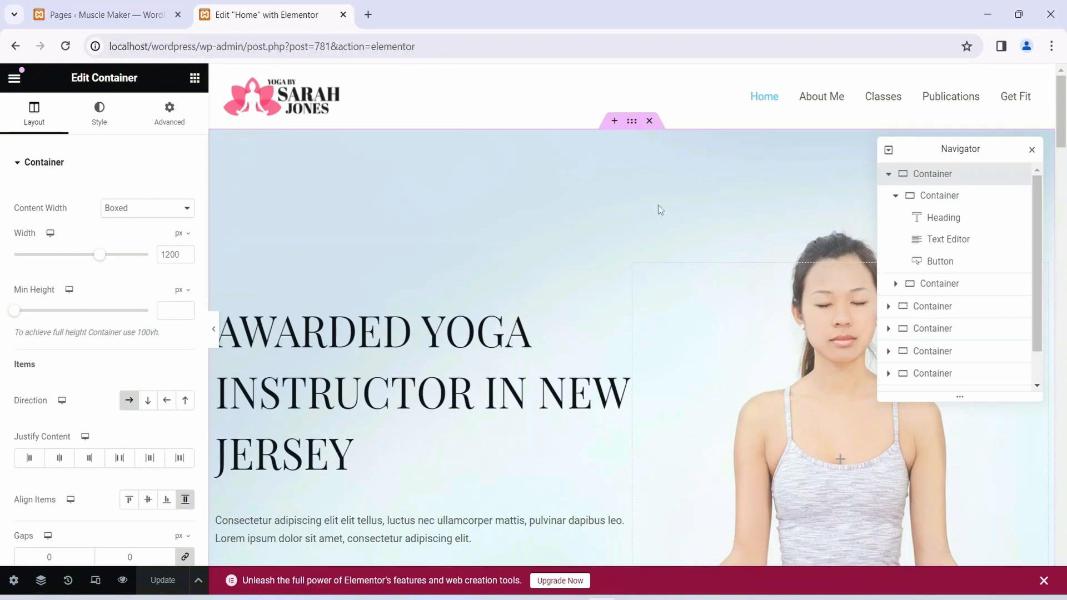
# Inspect the hero section's two nested containers, selecting the one over the woman's image and the one holding the heading text
pyautogui.scroll(-2, 659, 205)
pyautogui.scroll(1, 722, 211)
pyautogui.scroll(-2, 695, 228)
pyautogui.scroll(1, 736, 173)
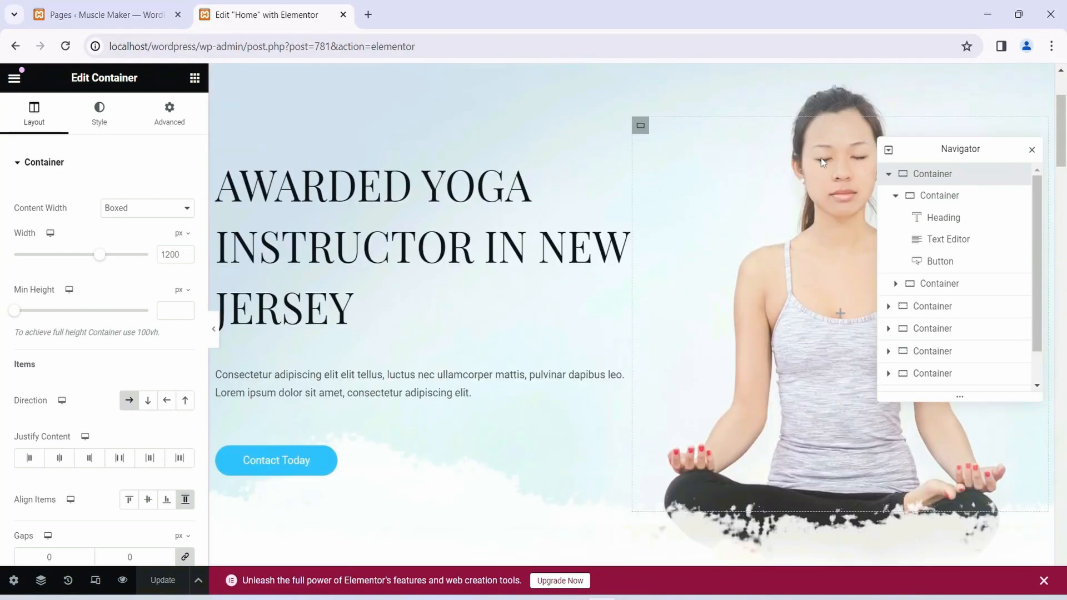
pyautogui.click(639, 125)
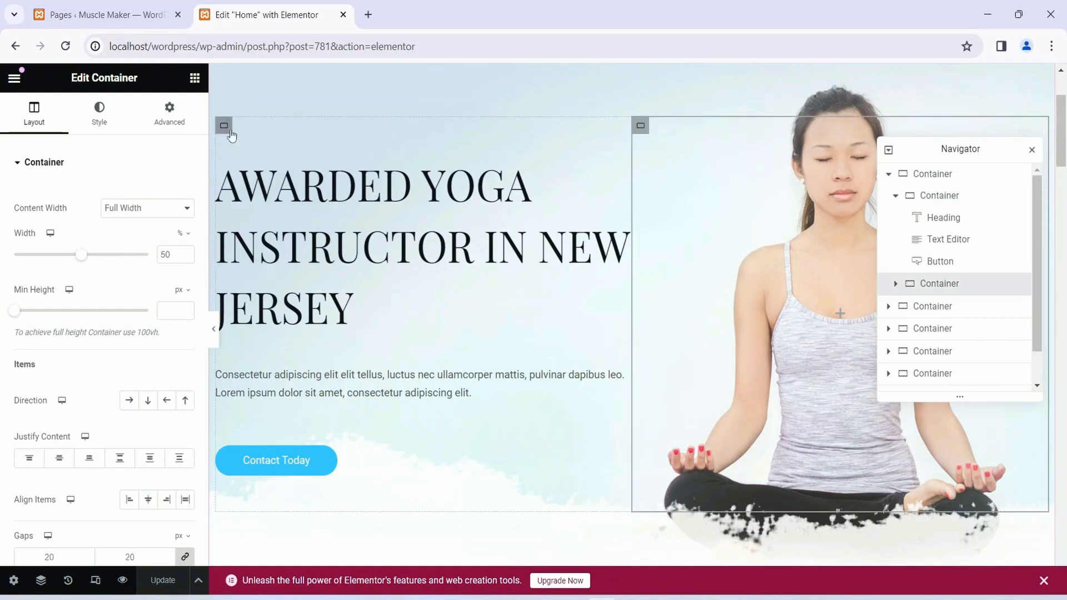
pyautogui.click(245, 141)
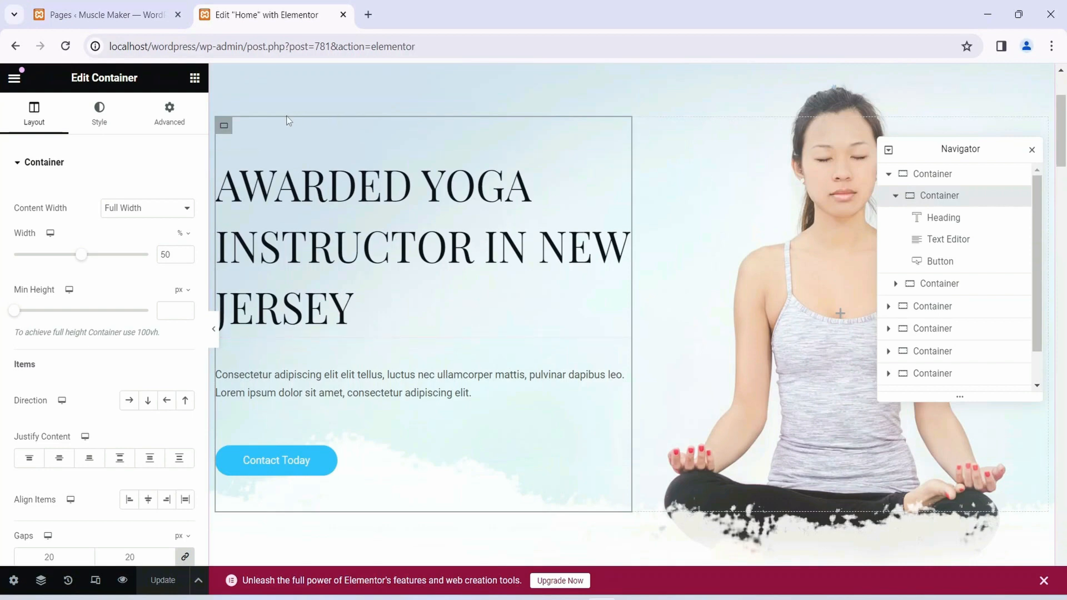
# Compare the hero's outer container with its two nested containers by selecting each in turn, ending on the outer container
pyautogui.scroll(3, 569, 162)
pyautogui.click(633, 122)
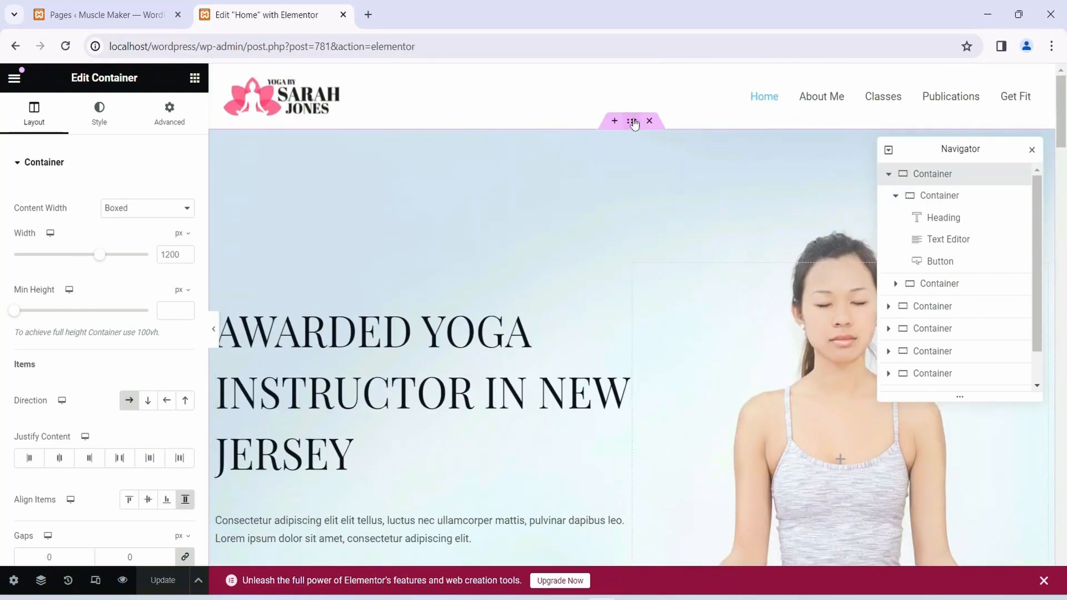
pyautogui.scroll(-2, 385, 244)
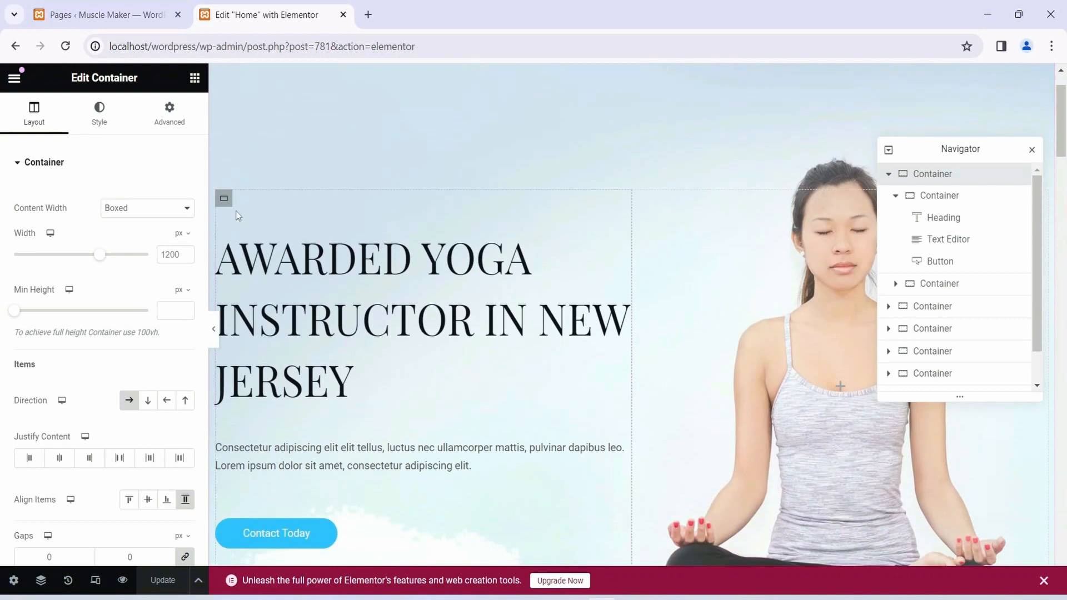
pyautogui.click(223, 199)
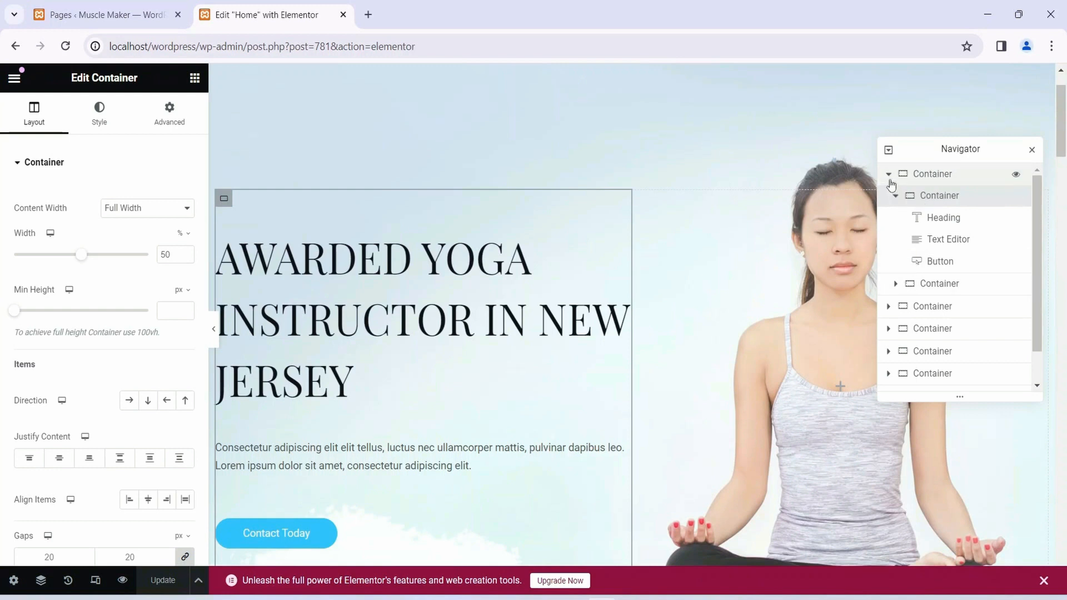
pyautogui.click(924, 284)
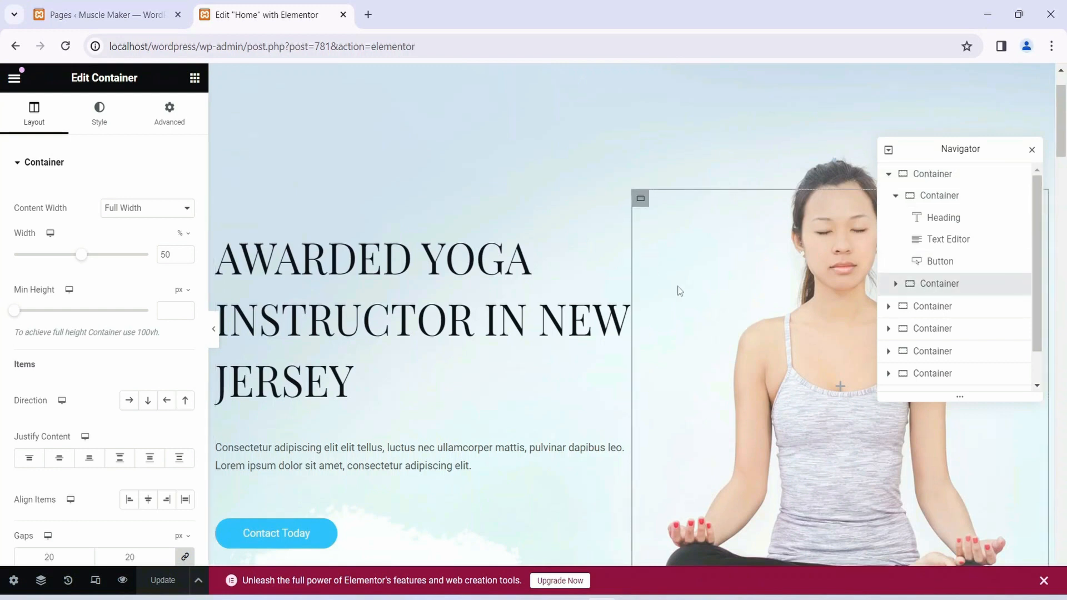
pyautogui.click(924, 195)
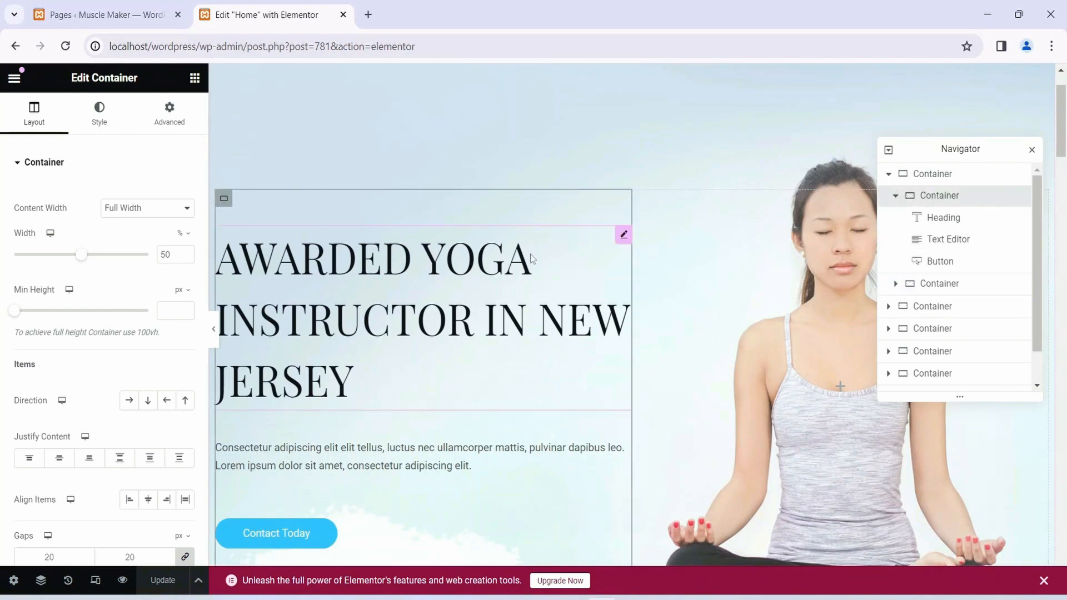
pyautogui.click(932, 174)
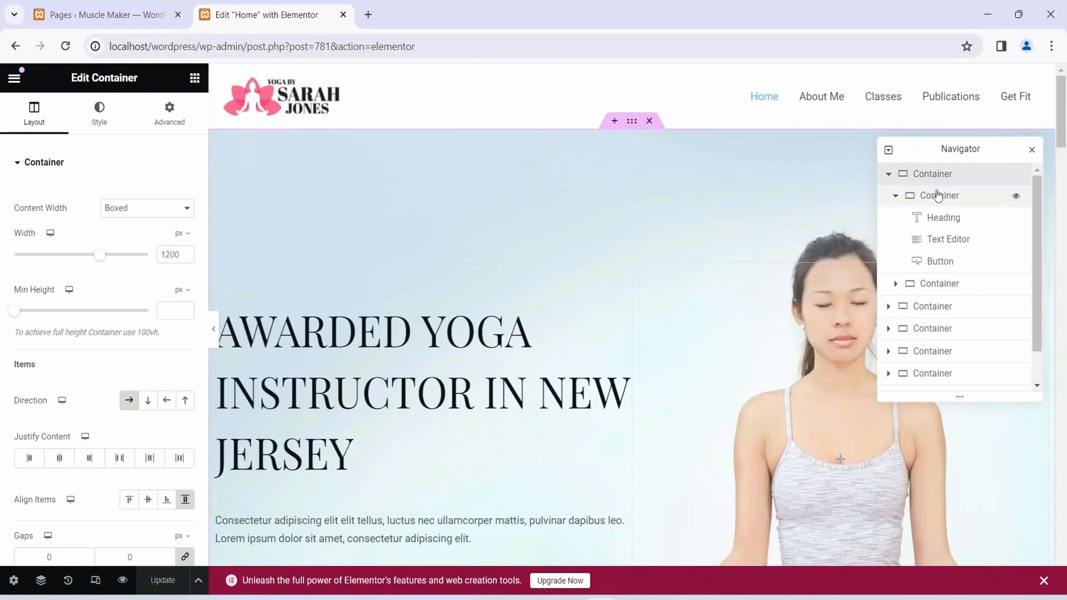
# Inspect the hero's first nested container and the content settings of its Heading and Text Editor widgets
pyautogui.scroll(-3, 518, 225)
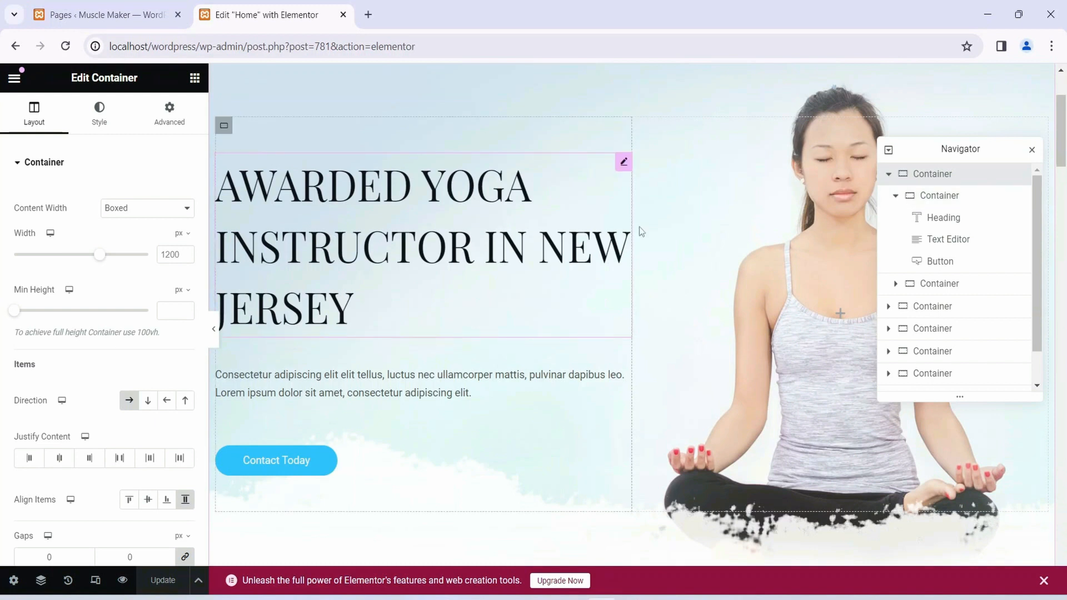
pyautogui.click(975, 198)
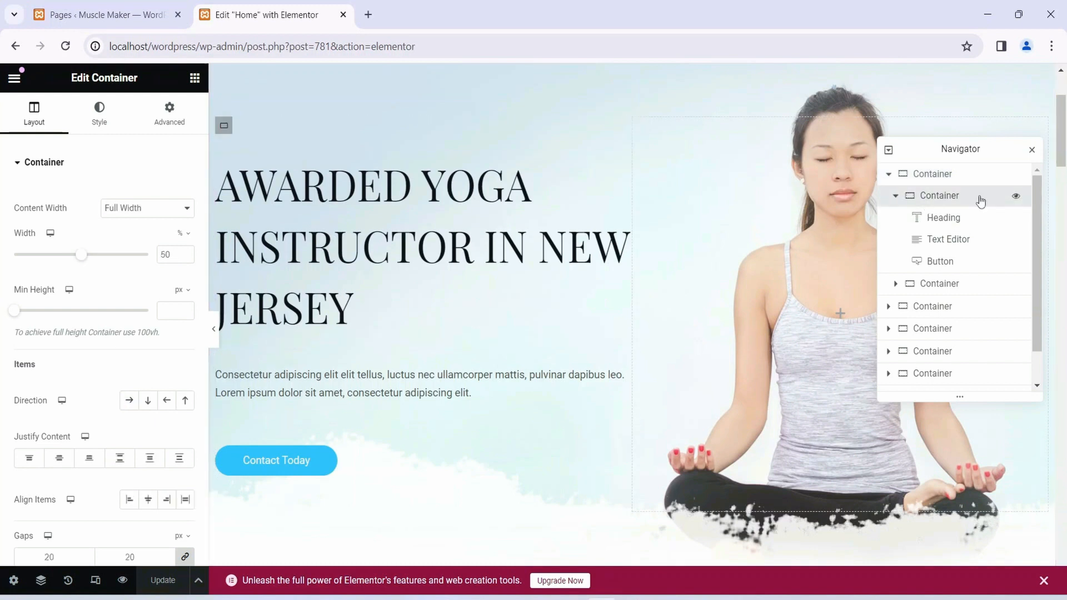
pyautogui.click(954, 224)
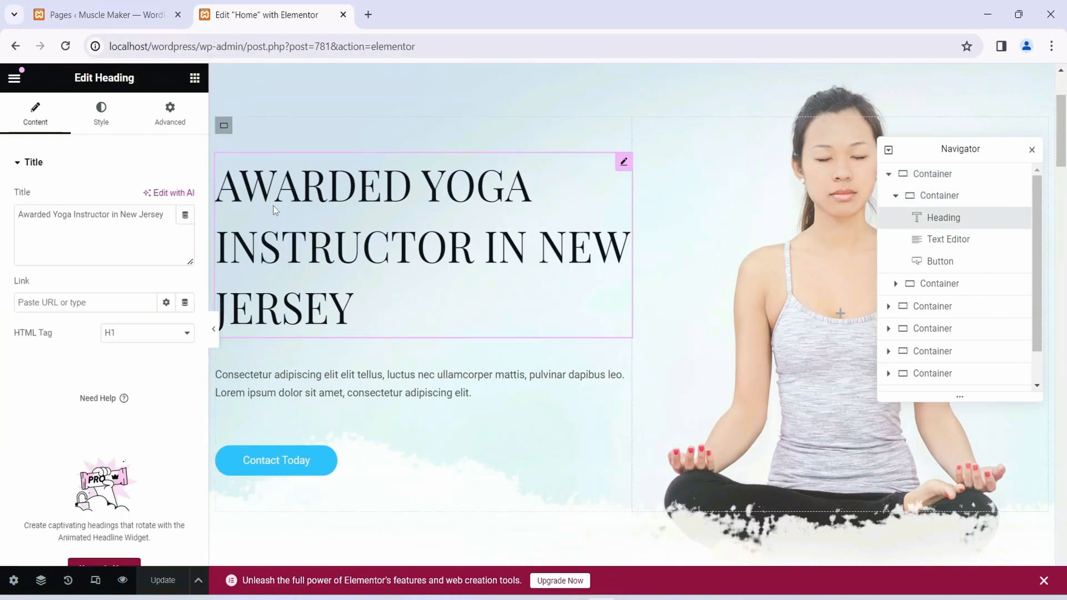
pyautogui.click(947, 240)
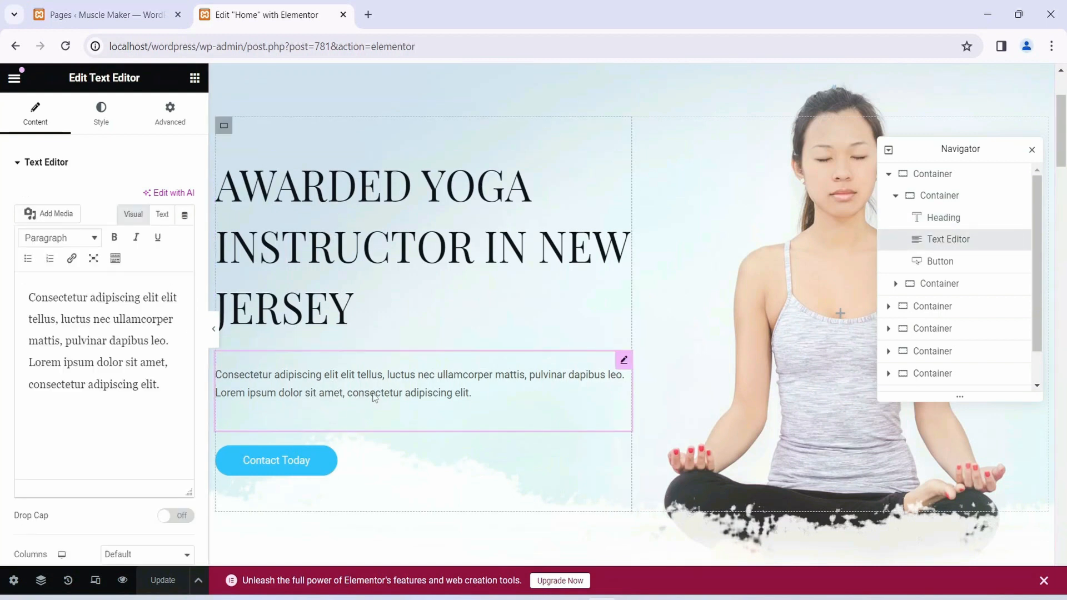
# Inspect the hero's Button widget settings and expand the hero's second nested container in the Navigator
pyautogui.click(941, 265)
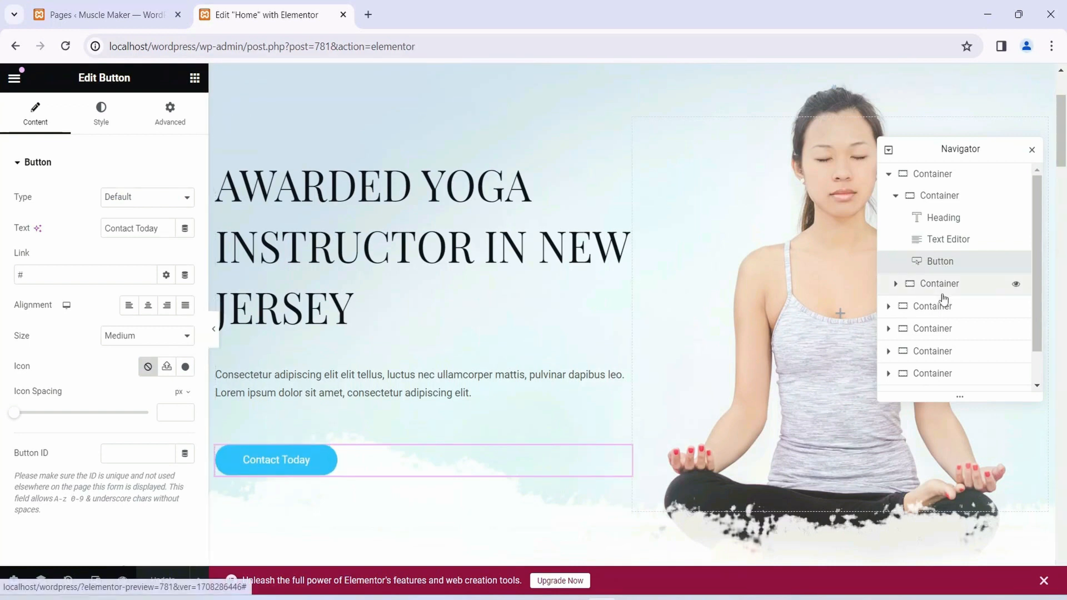
pyautogui.click(898, 285)
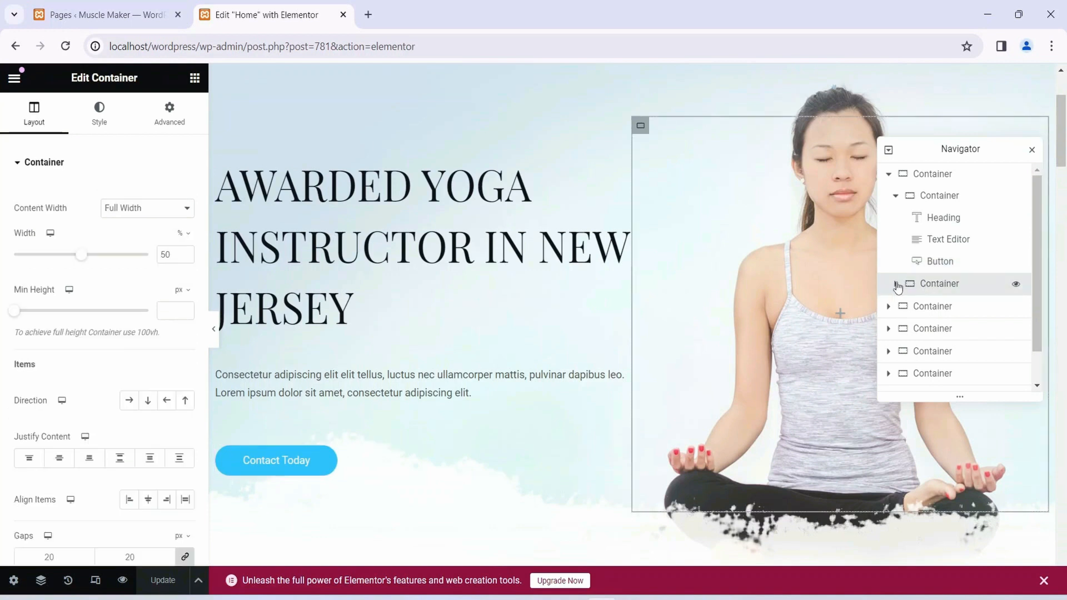
pyautogui.click(895, 284)
pyautogui.scroll(-2, 777, 391)
pyautogui.scroll(2, 809, 498)
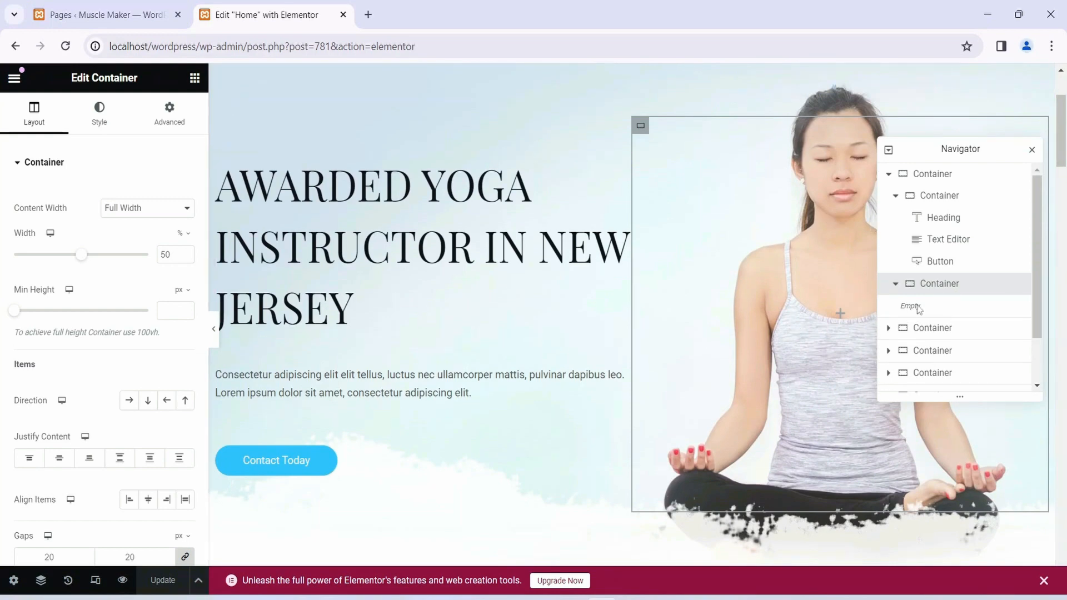
# Select the outer container of the "Dive in the World of Health & Fitness" section and expand it and its nested container
pyautogui.scroll(-12, 805, 169)
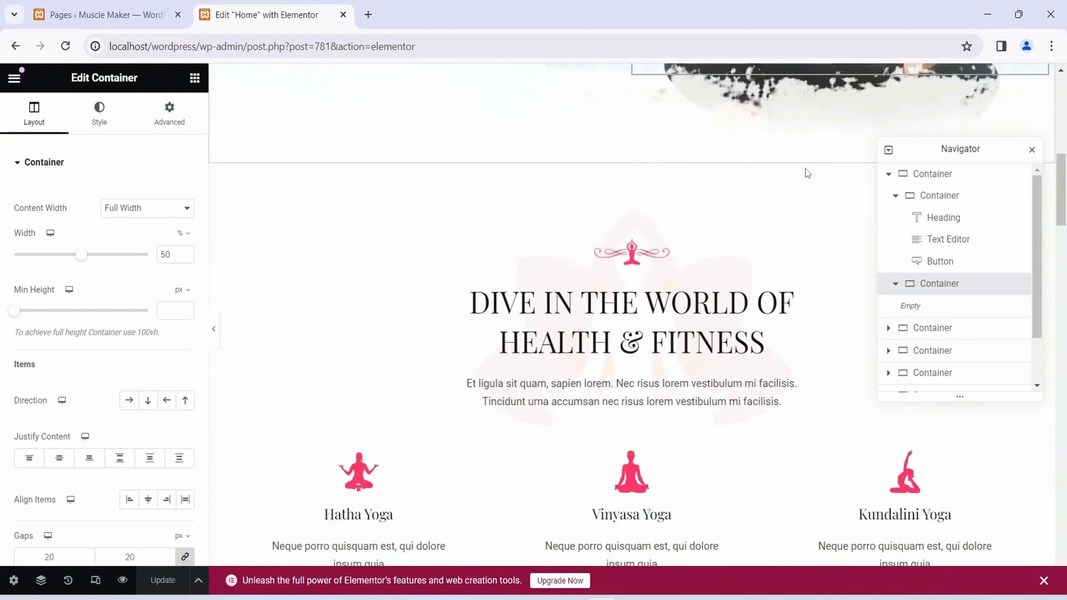
pyautogui.click(922, 329)
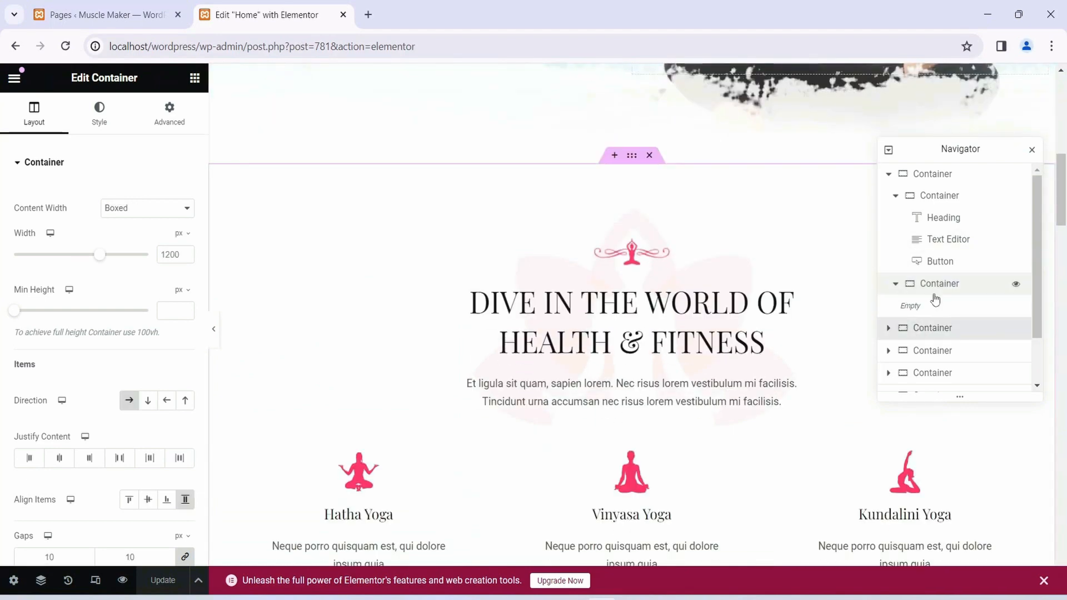
pyautogui.scroll(-1, 953, 288)
pyautogui.scroll(-1, 953, 288)
pyautogui.scroll(-2, 648, 222)
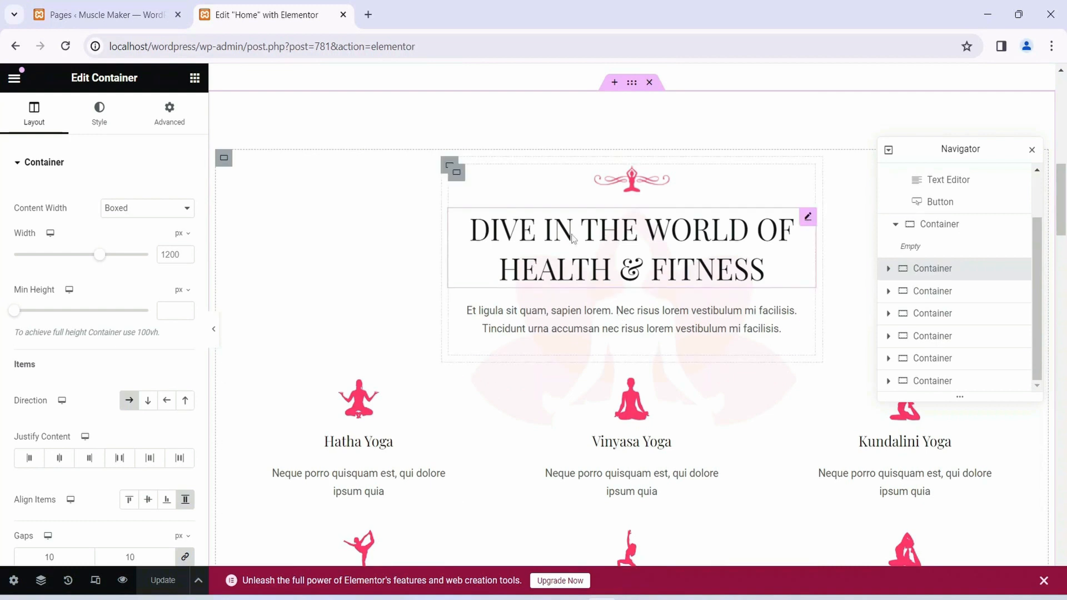
pyautogui.click(889, 269)
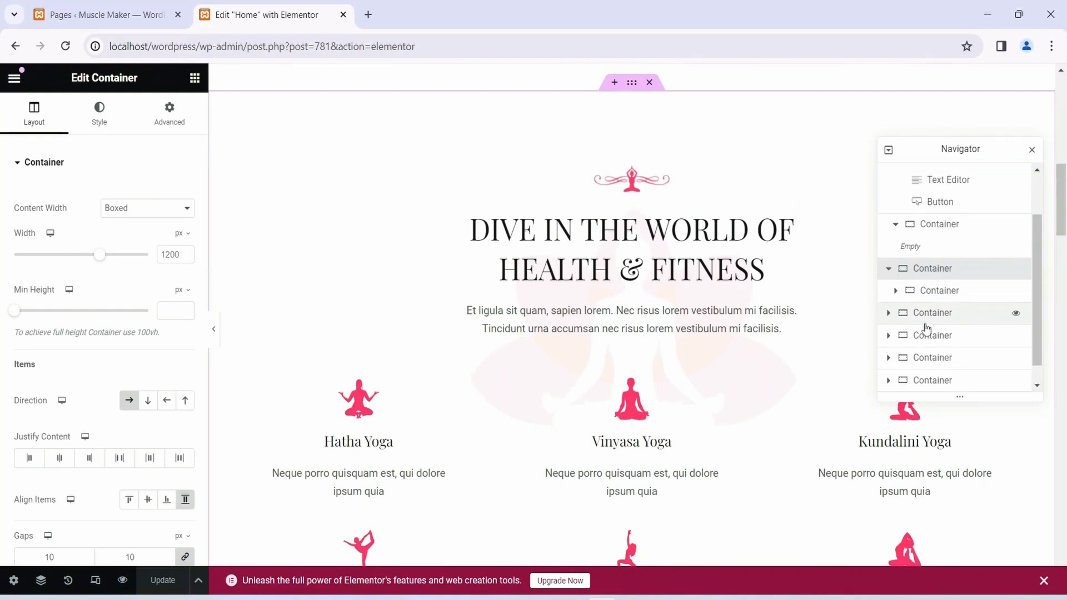
pyautogui.click(895, 290)
pyautogui.scroll(-1, 949, 248)
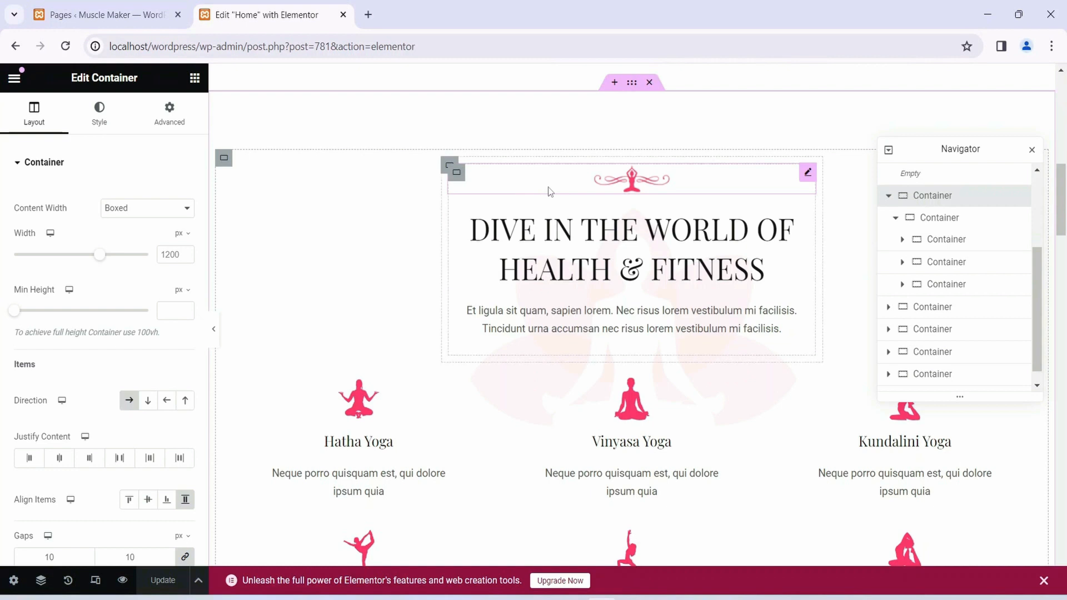
# Expand the section's first inner container down to its widgets and inspect the Image, Heading and Text Editor widgets
pyautogui.click(902, 240)
pyautogui.click(909, 263)
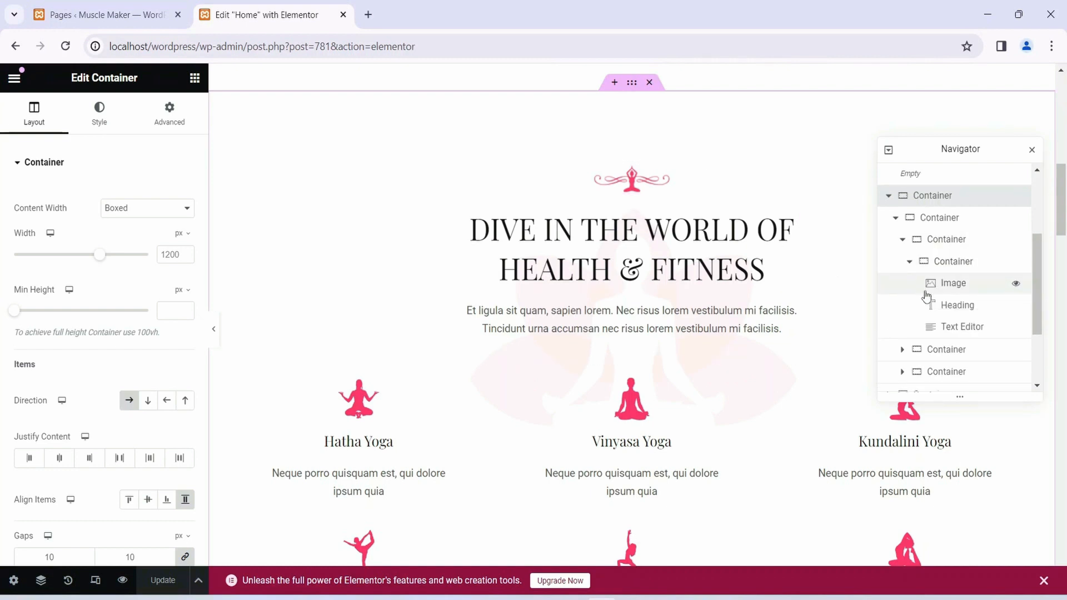
pyautogui.click(958, 284)
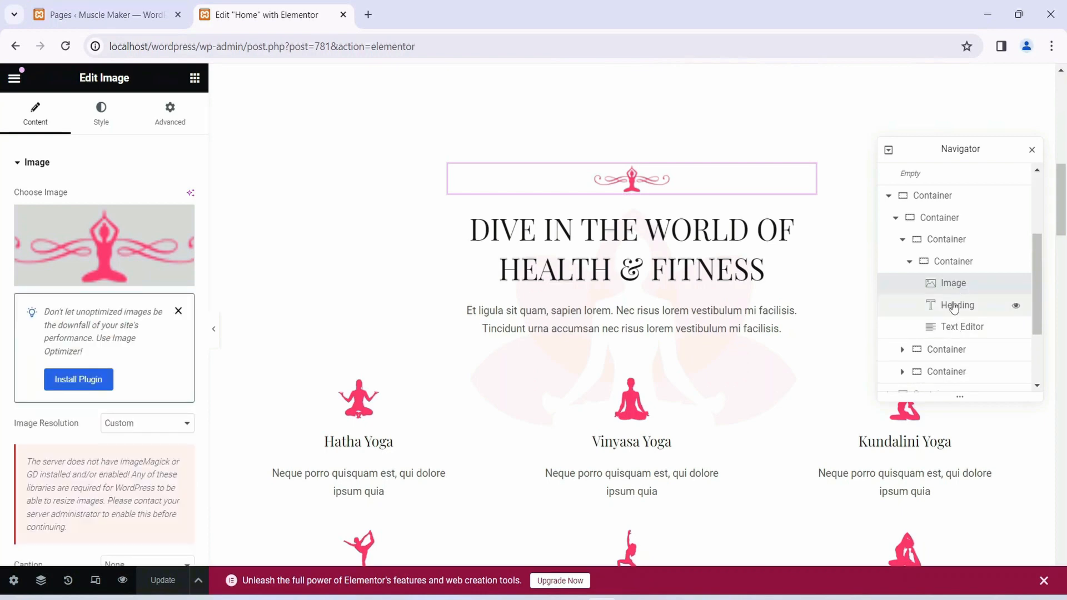
pyautogui.click(961, 309)
pyautogui.scroll(-2, 965, 244)
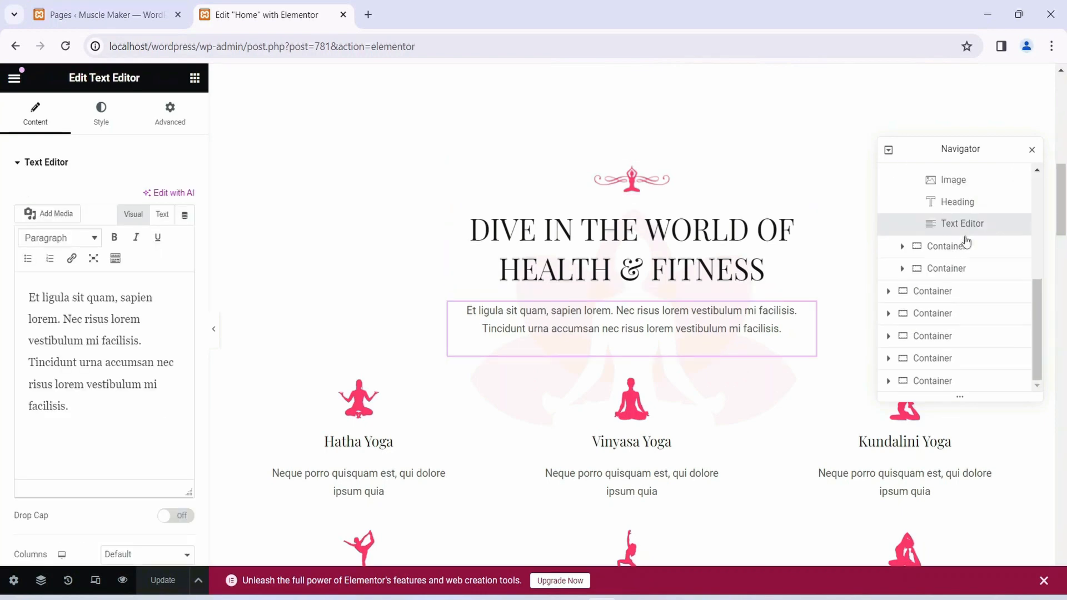
# Review the page down to the Accolades section, then open the style settings of the hero's outer container
pyautogui.scroll(-5, 576, 341)
pyautogui.scroll(-13, 578, 342)
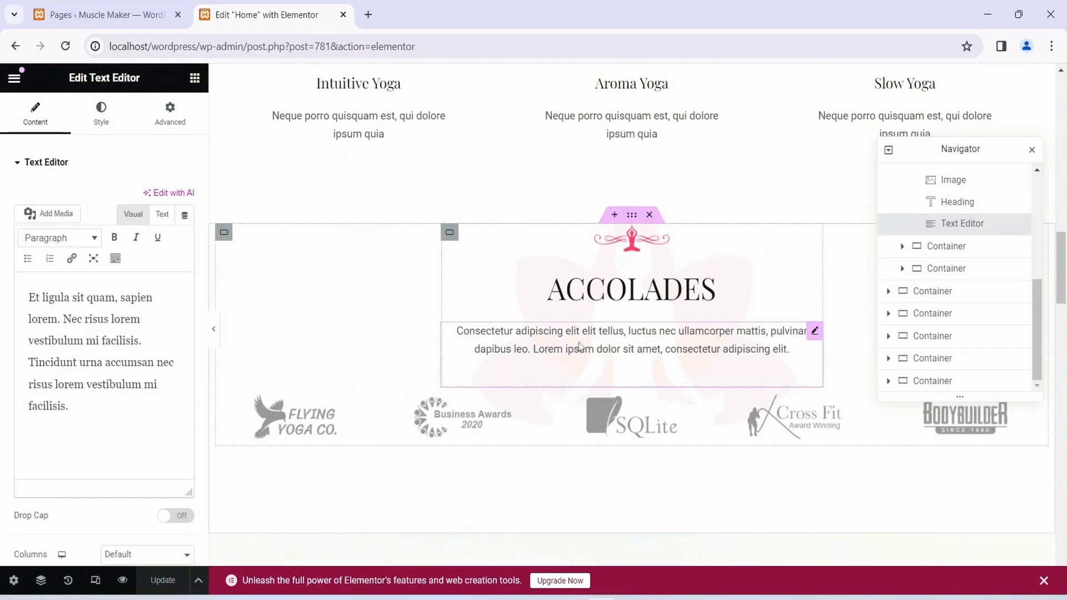
pyautogui.scroll(20, 616, 370)
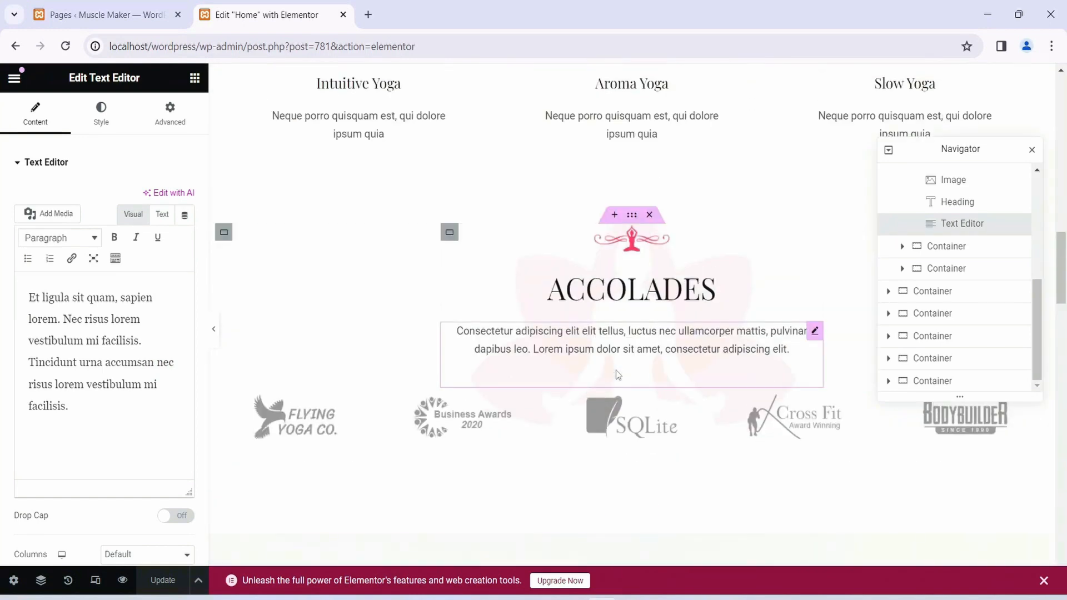
pyautogui.scroll(3, 691, 311)
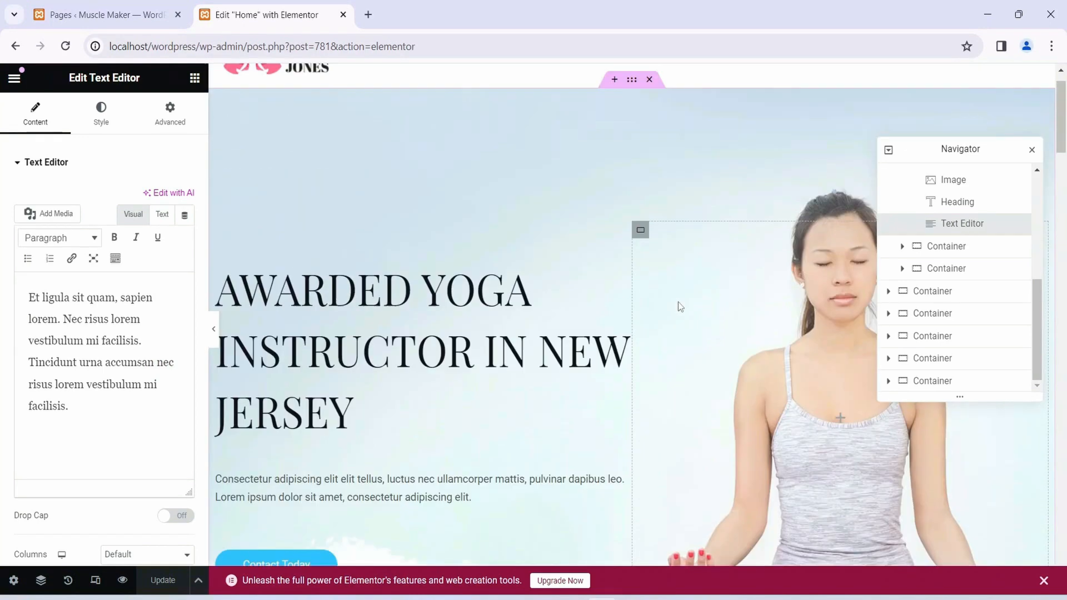
pyautogui.scroll(-3, 592, 191)
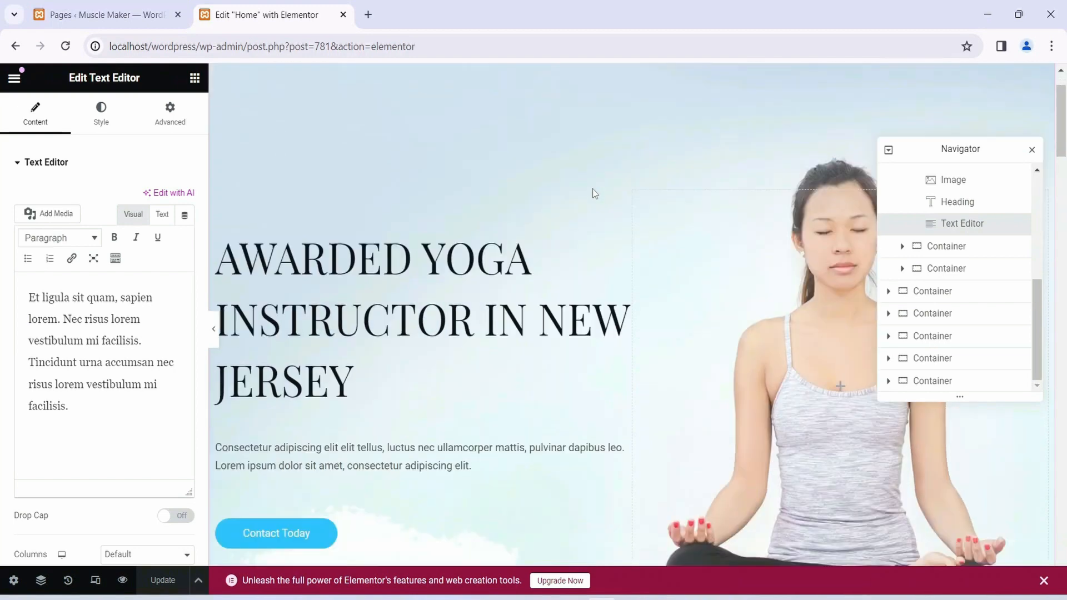
pyautogui.scroll(3, 668, 153)
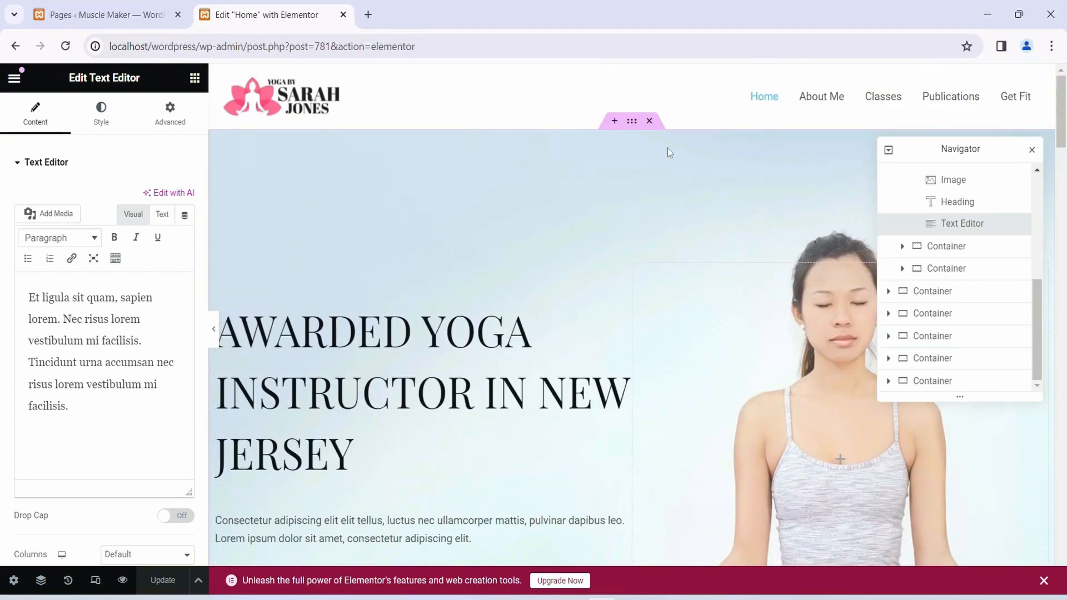
pyautogui.click(631, 122)
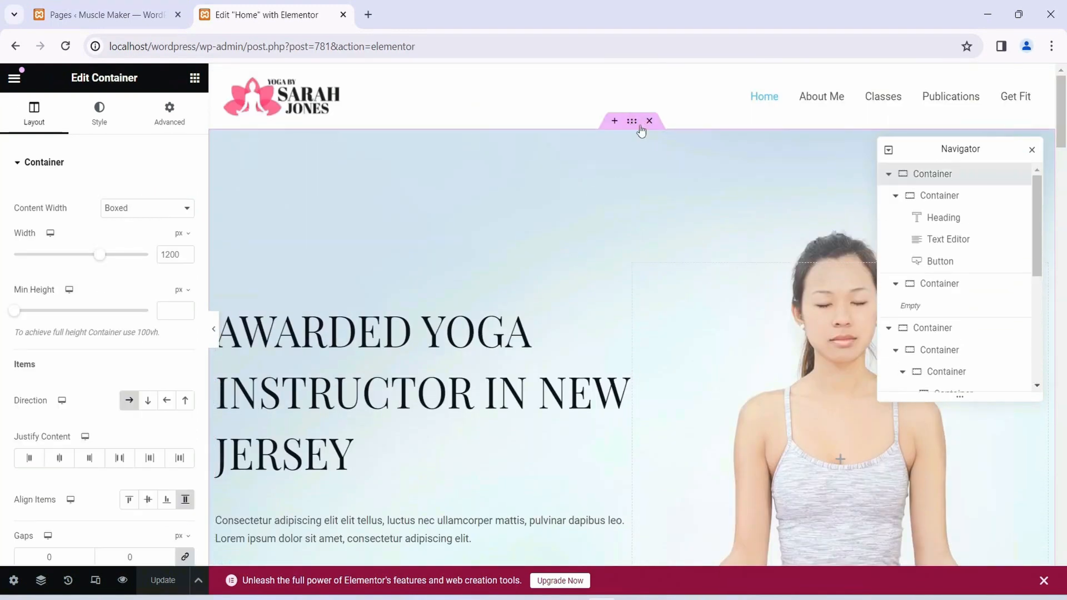
pyautogui.click(99, 115)
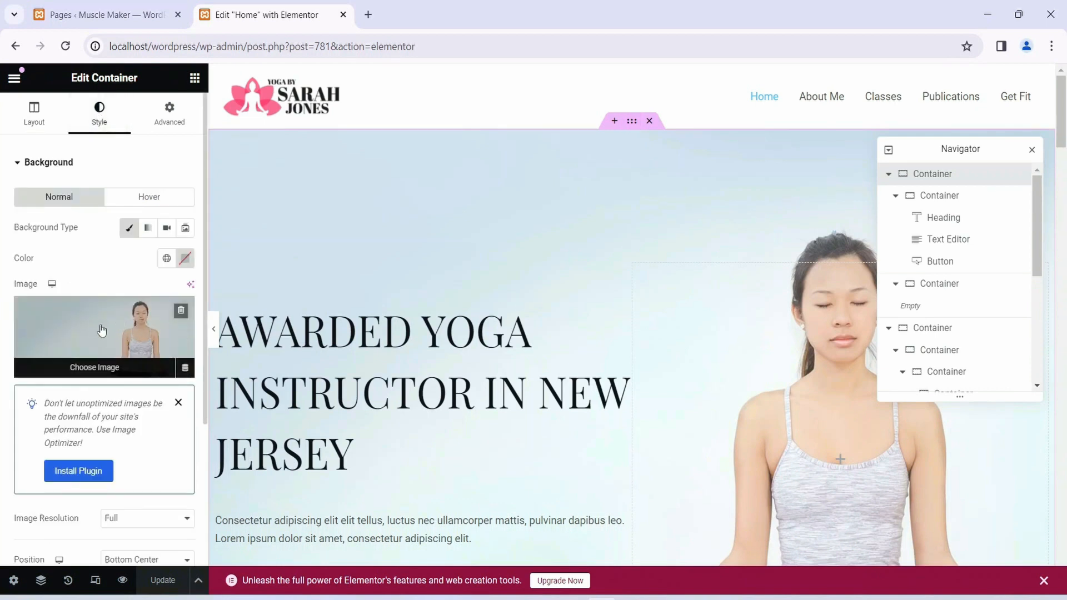
# Open the image chooser for the hero's background and search the free images for "gym"
pyautogui.click(92, 370)
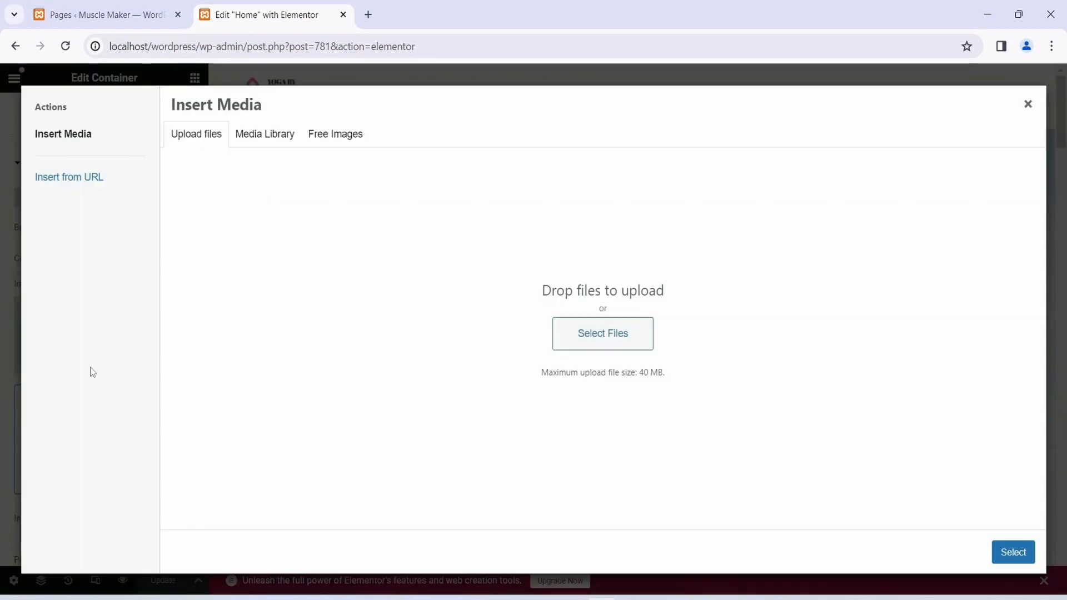
pyautogui.click(335, 144)
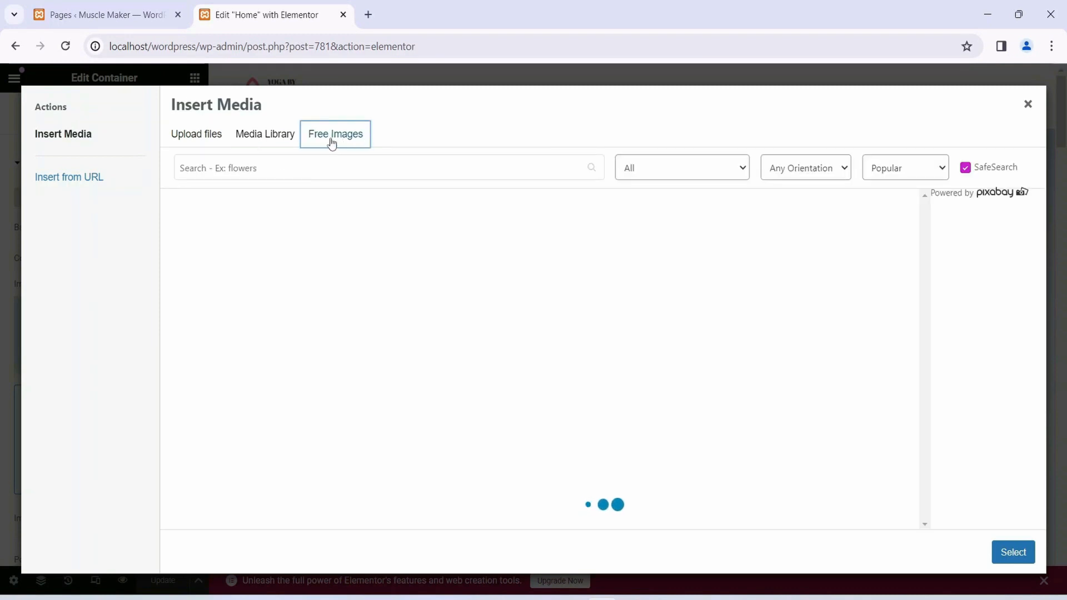
pyautogui.click(251, 168)
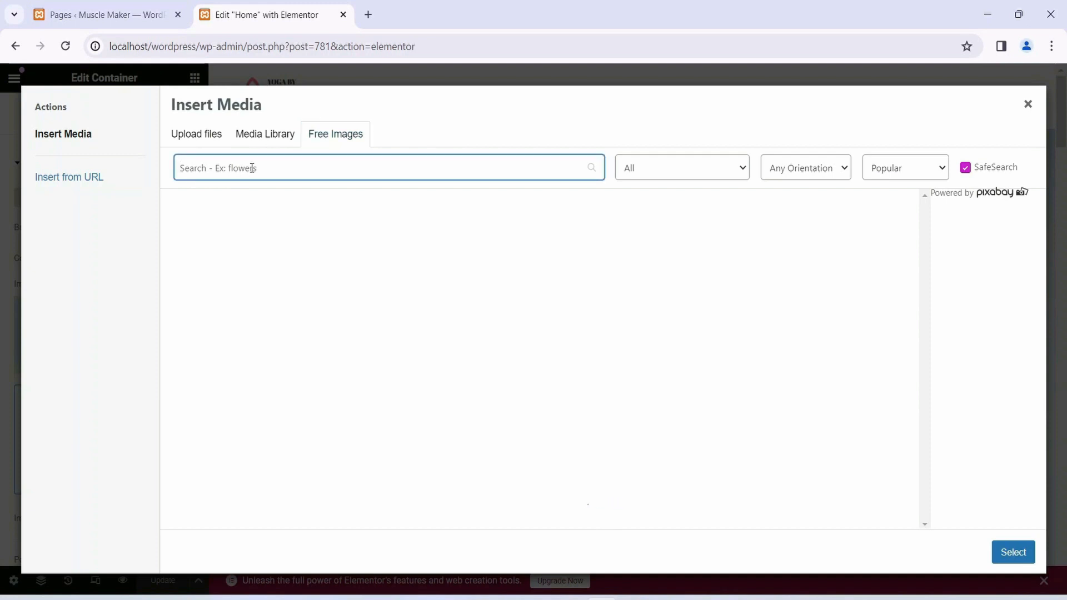
pyautogui.write('gy')
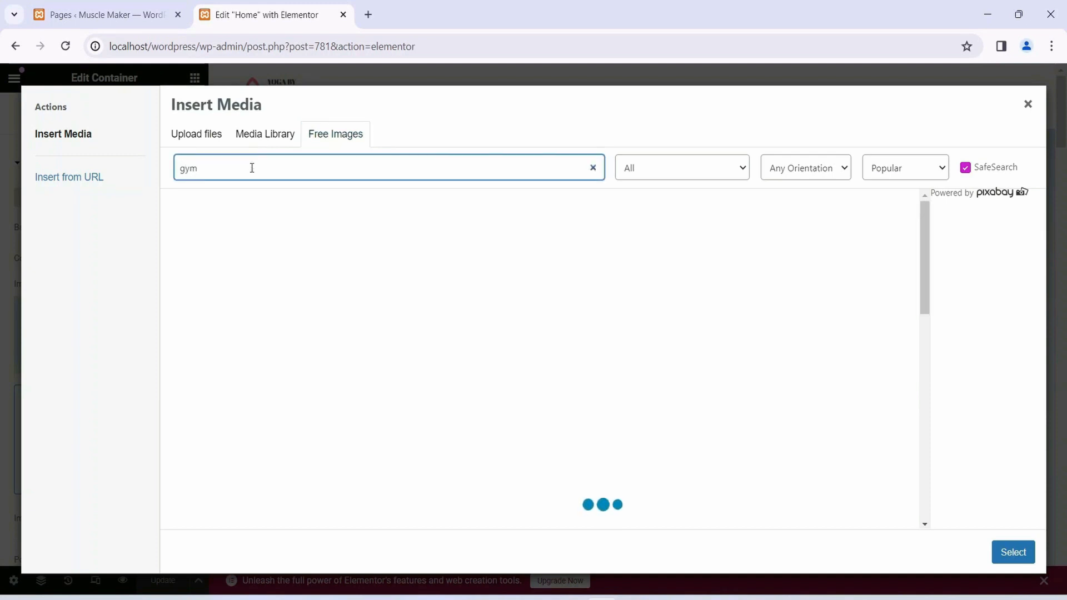
pyautogui.write('m')
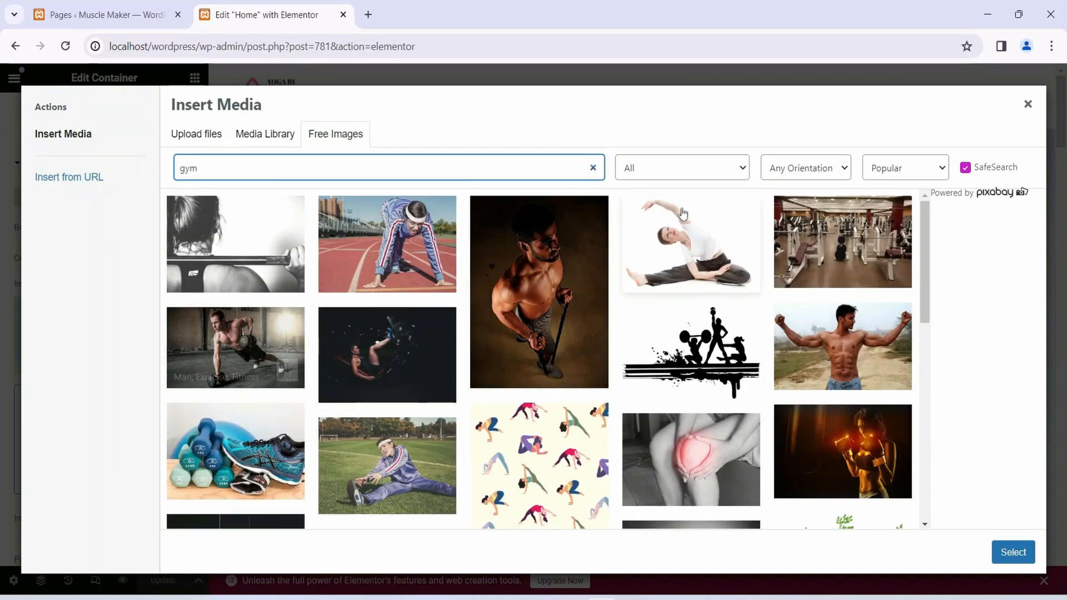
pyautogui.scroll(-3, 657, 200)
pyautogui.scroll(3, 685, 312)
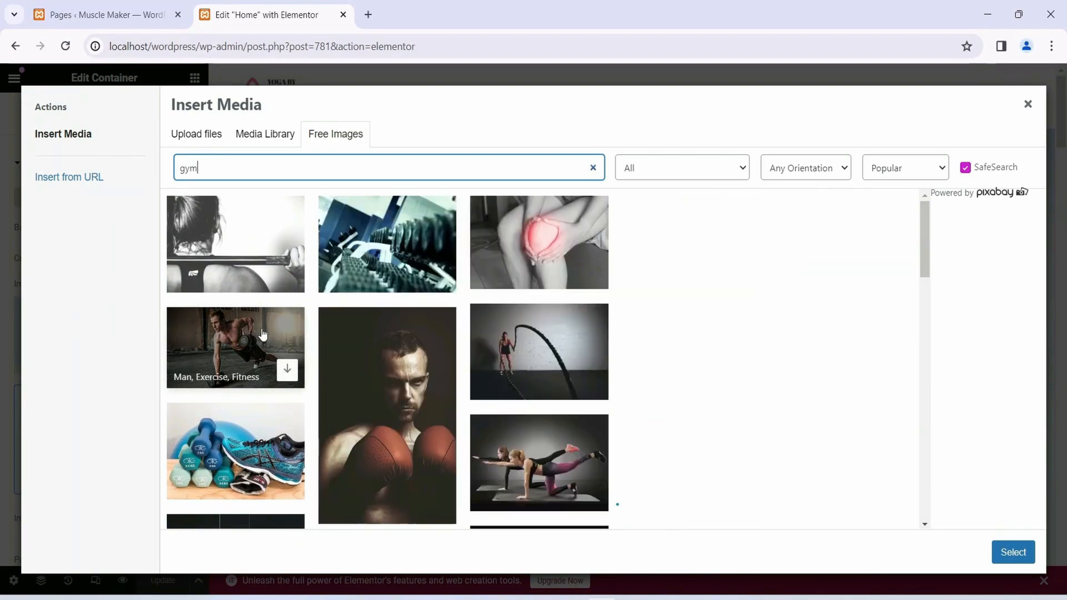
# Insert the free "Man, Exercise, Fitness" picture of a man training with dumbbells as the hero container's background image
pyautogui.click(262, 332)
pyautogui.scroll(-3, 738, 299)
pyautogui.scroll(3, 728, 324)
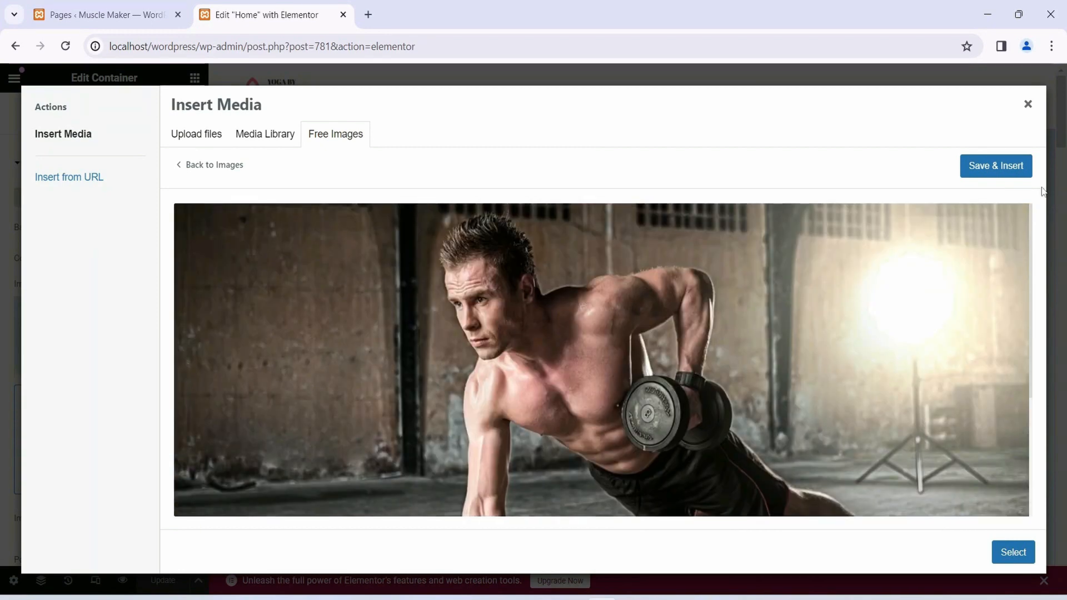
pyautogui.click(989, 173)
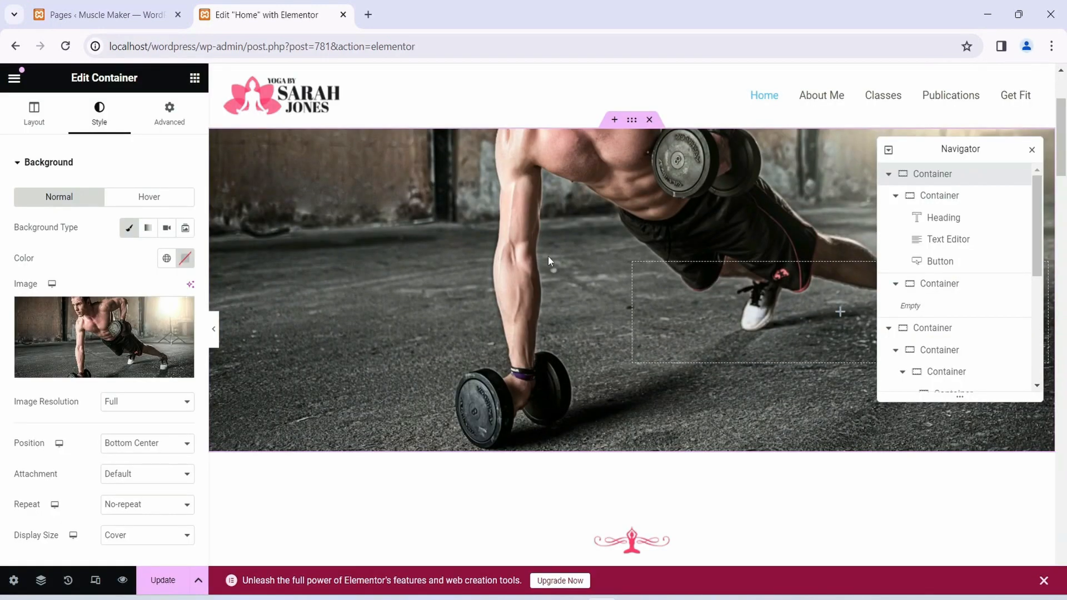
# Check the new hero background on the canvas and update the Home page
pyautogui.scroll(-6, 548, 256)
pyautogui.scroll(6, 548, 265)
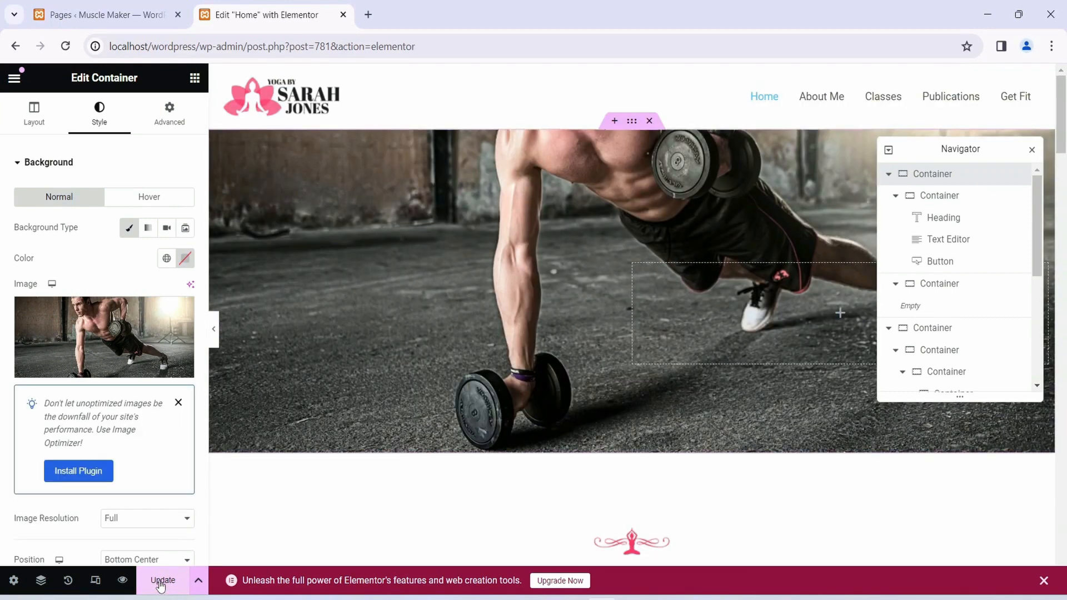
pyautogui.click(161, 585)
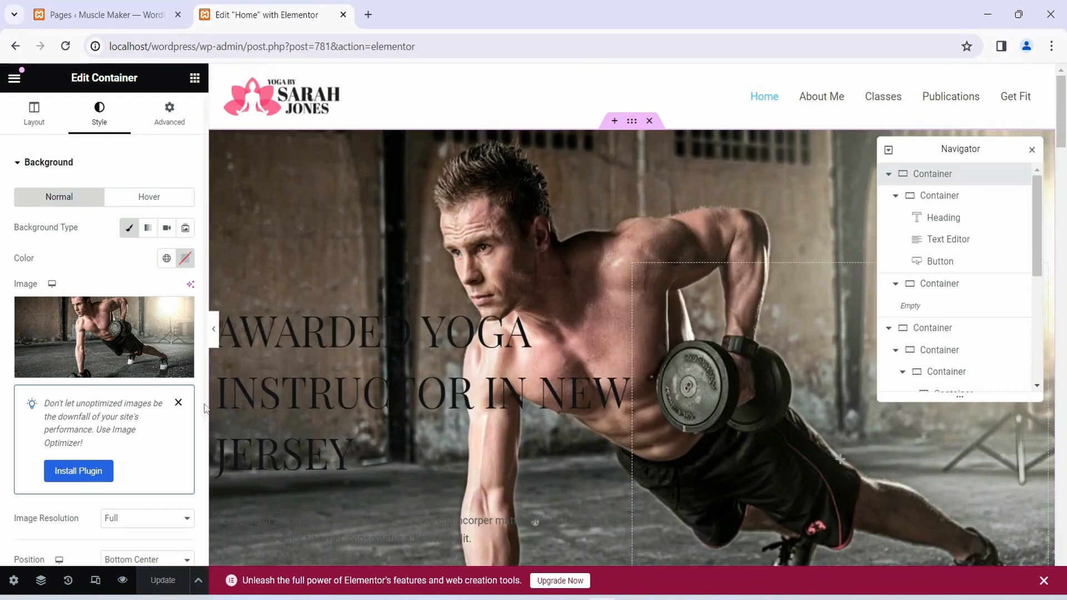
# Open the live Muscle Maker site in a new browser tab from the WordPress admin
pyautogui.click(105, 16)
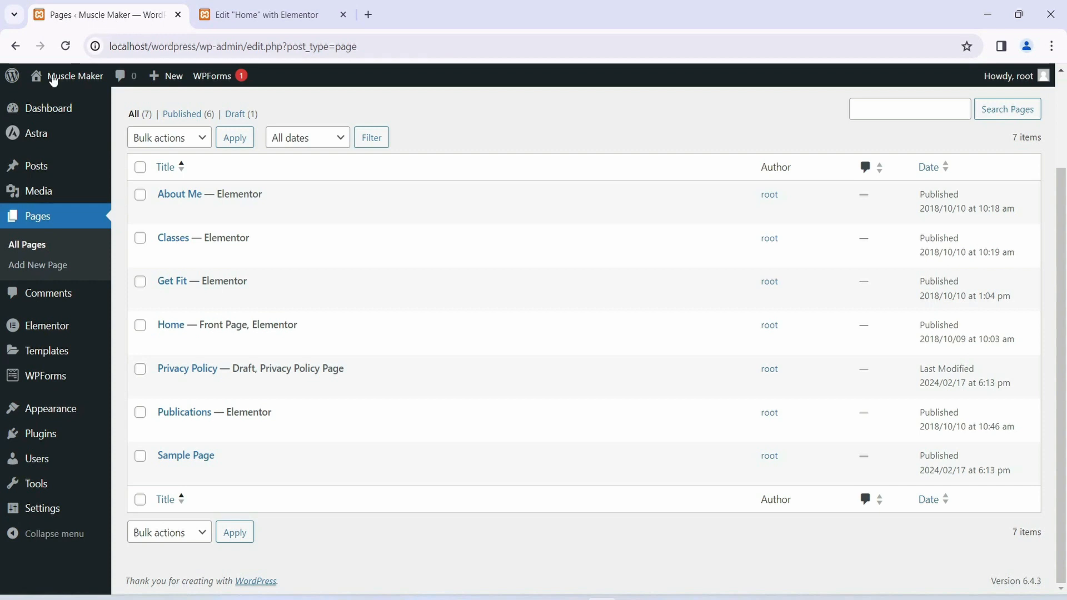
pyautogui.moveTo(52, 79)
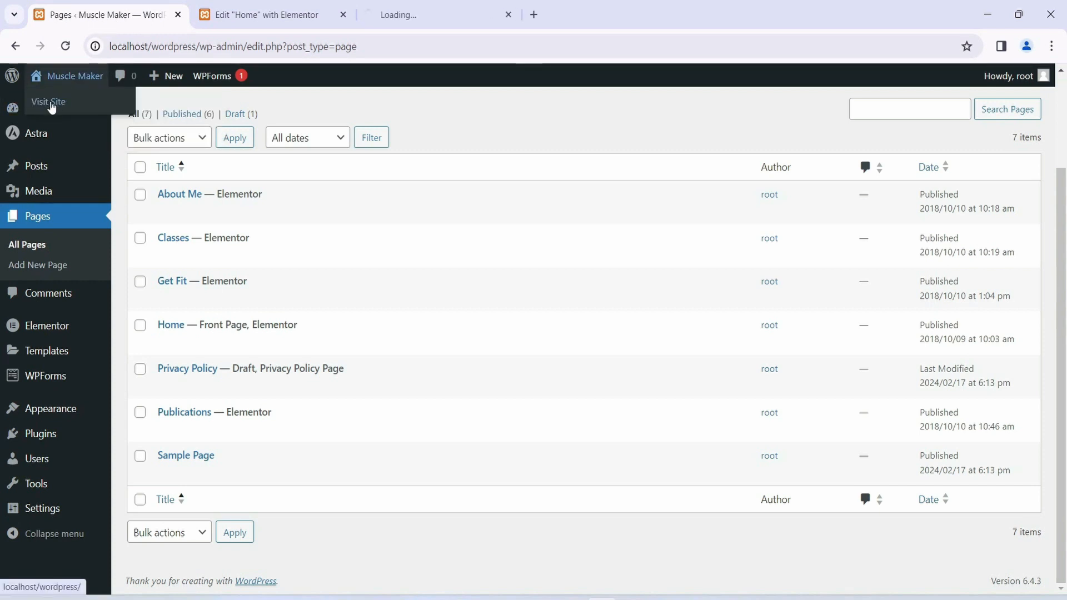
pyautogui.click(402, 15)
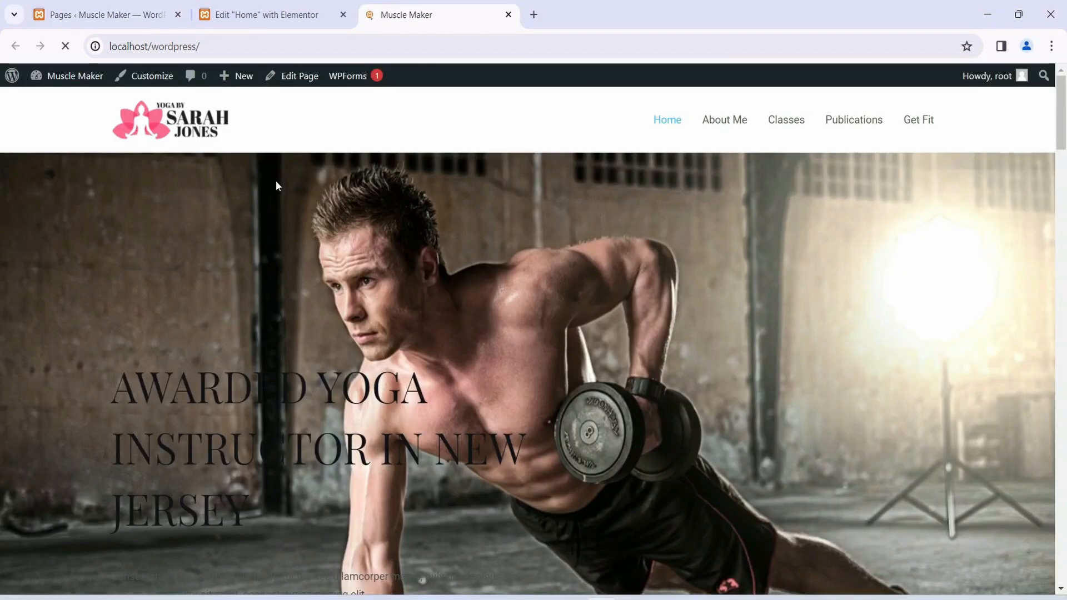
# Examine the live Home page's hero section to check how the new background image looks behind the heading, text and button
pyautogui.scroll(-3, 507, 289)
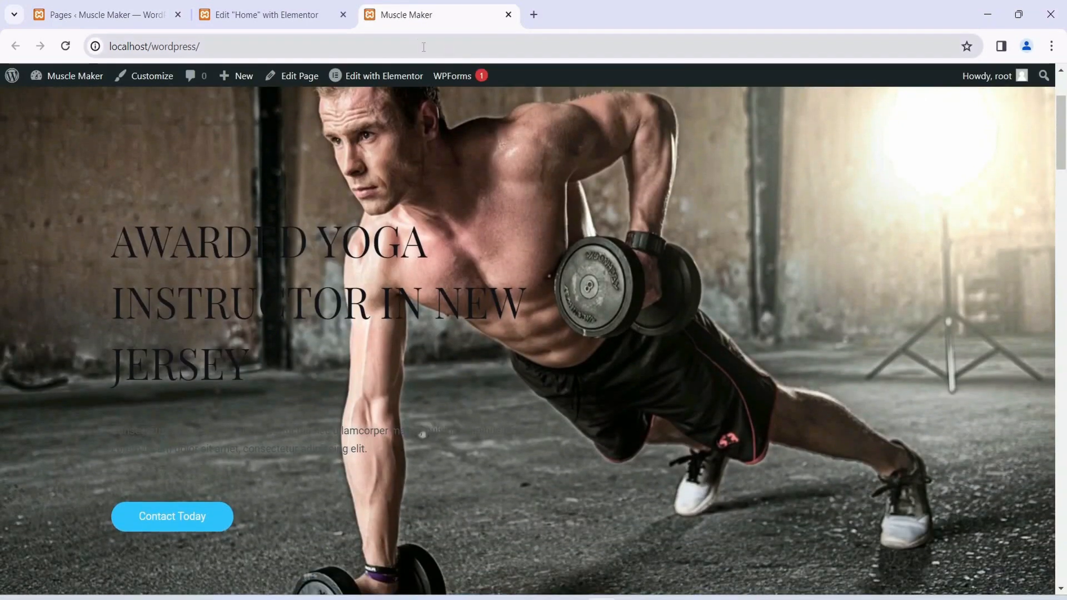
pyautogui.scroll(3, 547, 325)
pyautogui.moveTo(458, 280); pyautogui.dragTo(567, 315)
pyautogui.click(648, 290)
pyautogui.scroll(-4, 648, 290)
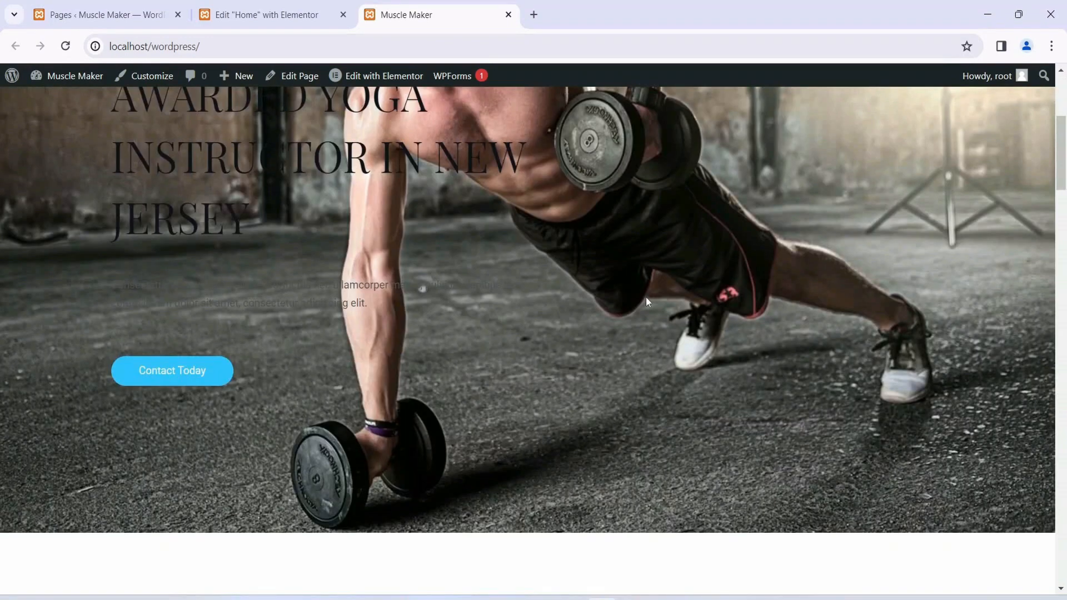
pyautogui.scroll(-4, 648, 291)
pyautogui.scroll(8, 605, 325)
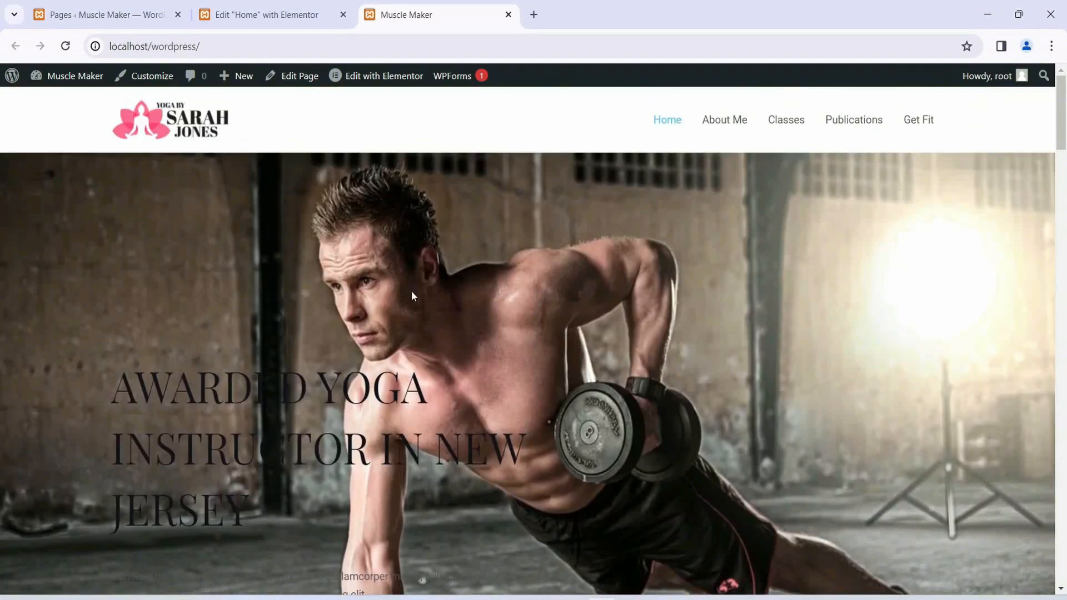
pyautogui.scroll(-3, 556, 325)
pyautogui.scroll(3, 602, 326)
pyautogui.scroll(-3, 602, 327)
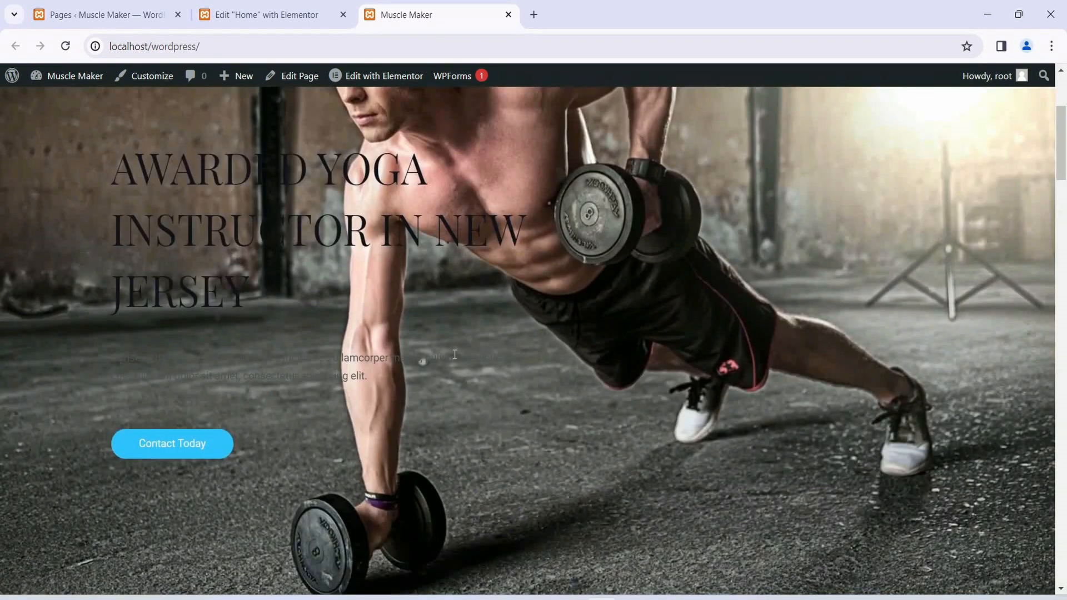
# Check how readable the dark hero heading is over the background image on the live page
pyautogui.scroll(2, 602, 325)
pyautogui.moveTo(113, 306); pyautogui.dragTo(48, 321)
pyautogui.click(227, 426)
pyautogui.click(211, 374)
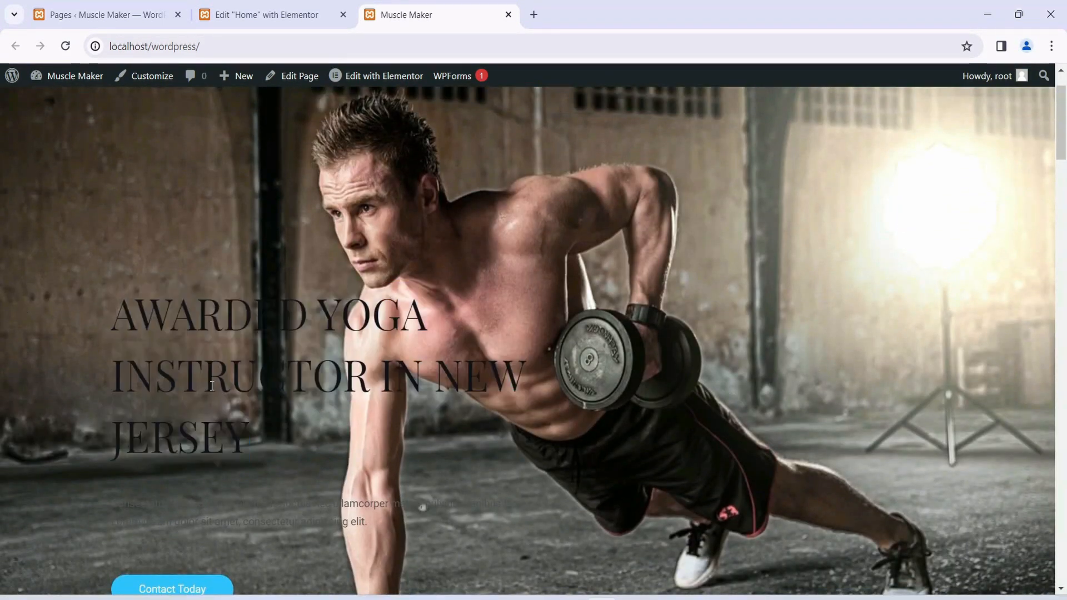
# Return to the Elementor editor and set the hero heading's text color to #FFFFFF
pyautogui.click(278, 13)
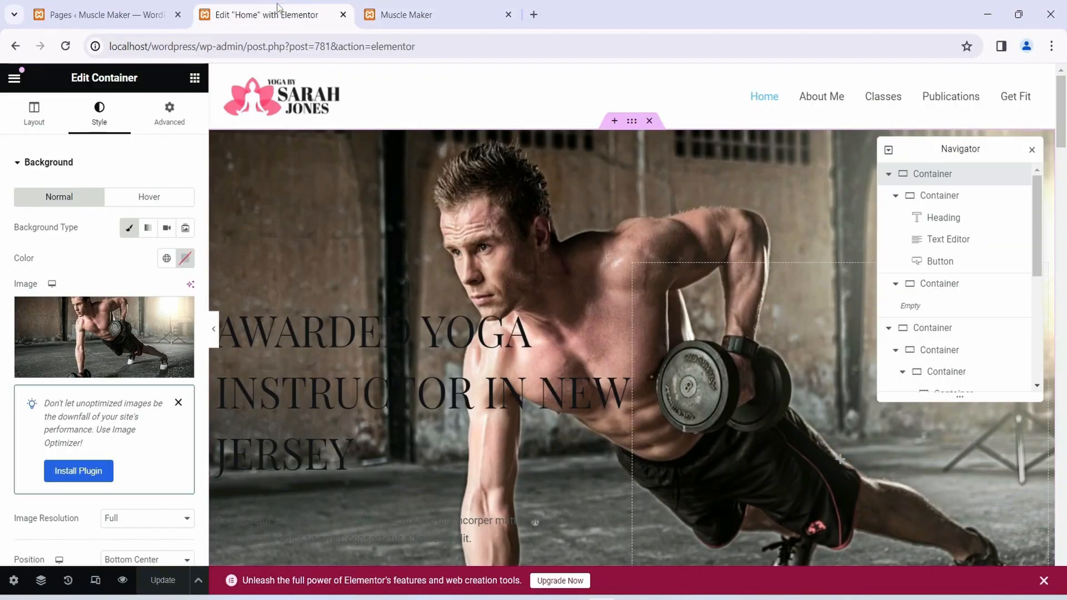
pyautogui.click(365, 375)
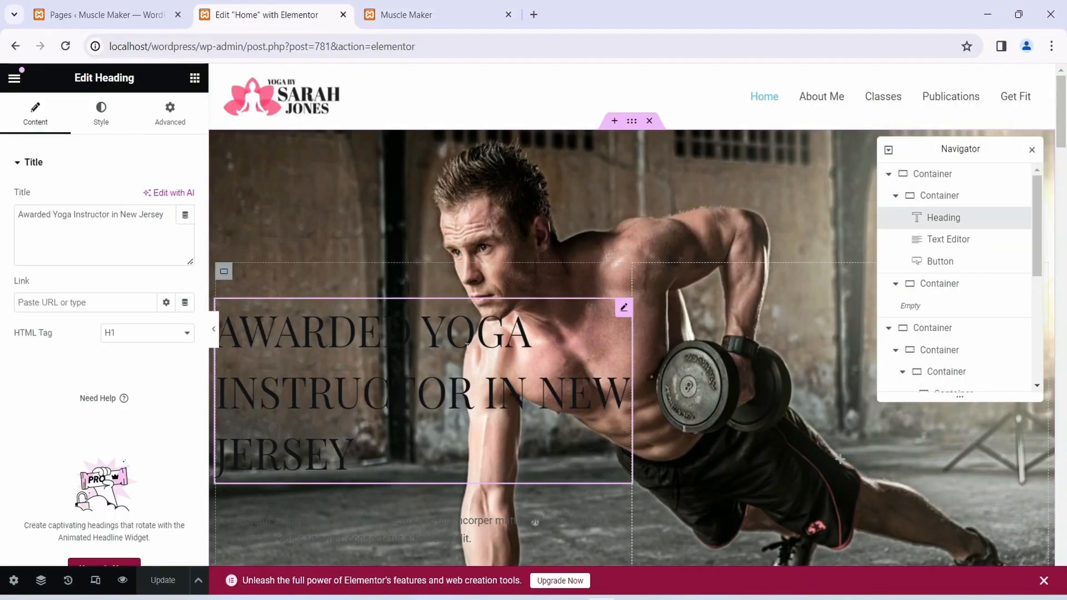
pyautogui.moveTo(120, 223); pyautogui.dragTo(53, 223)
pyautogui.click(107, 238)
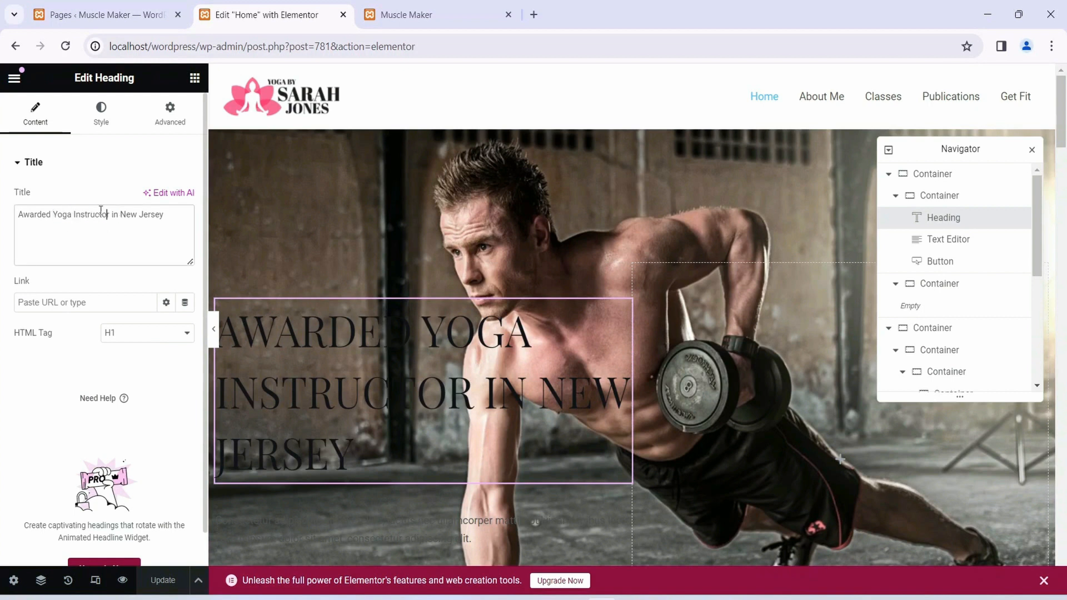
pyautogui.click(103, 119)
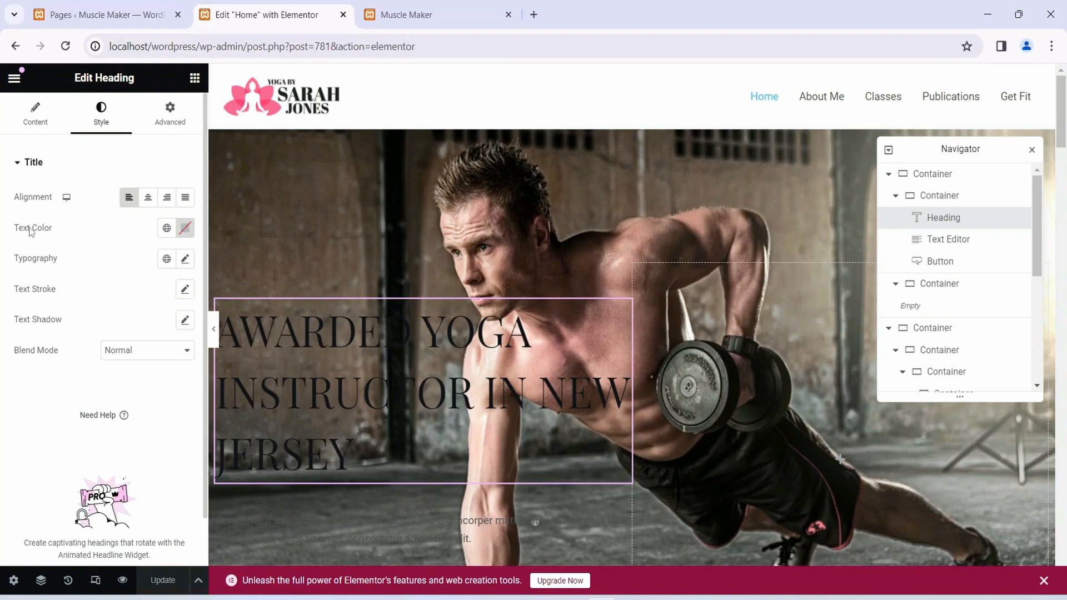
pyautogui.click(187, 234)
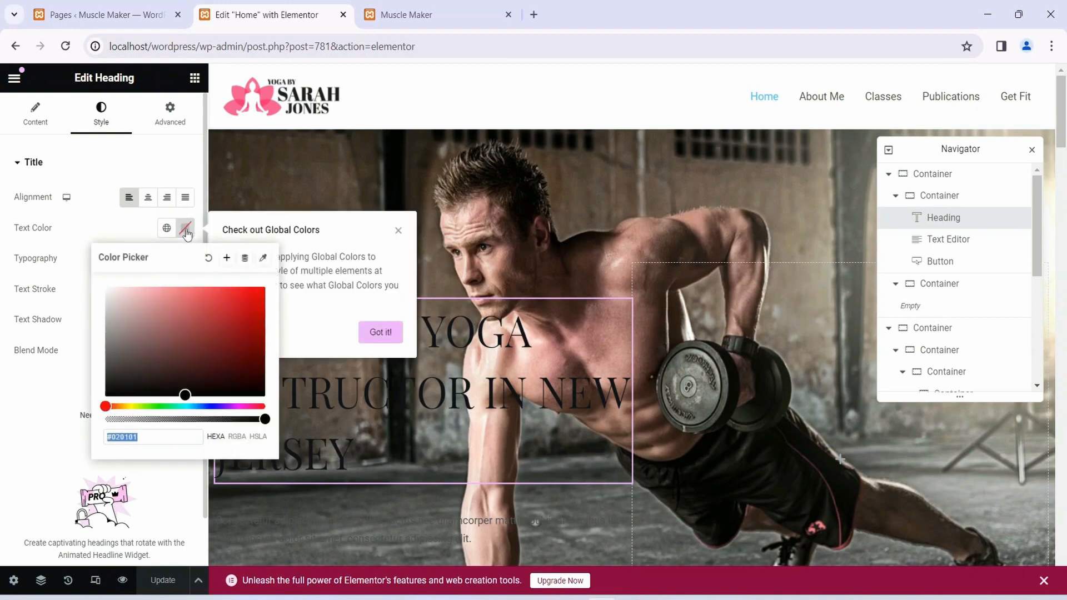
pyautogui.write('#FFFFFF')
pyautogui.click(72, 269)
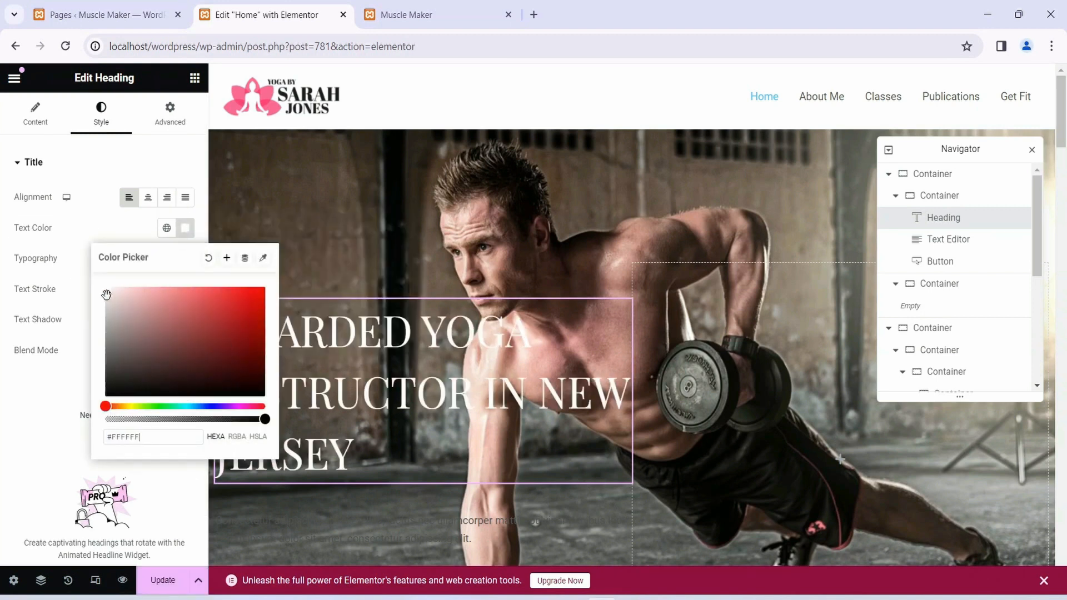
pyautogui.click(43, 411)
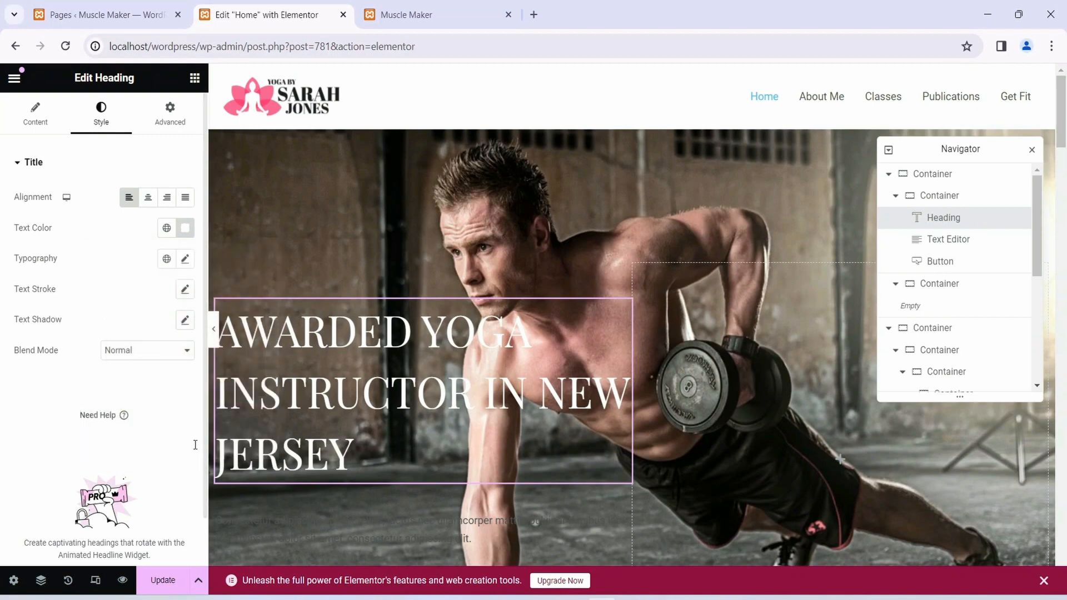
# Search Google for "gym tagline for website" in a new browser tab
pyautogui.scroll(-1, 512, 292)
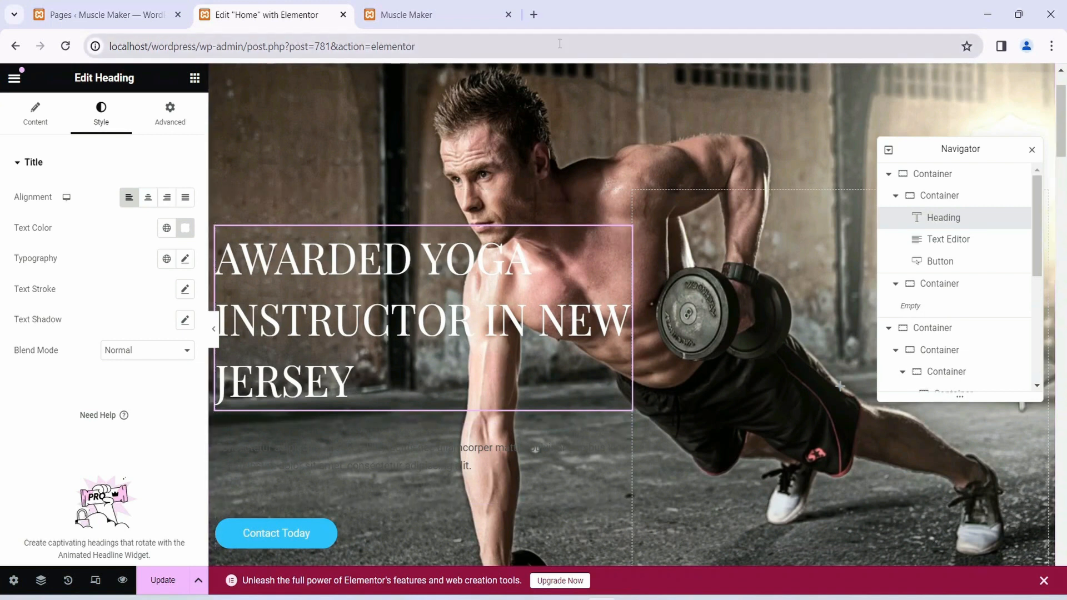
pyautogui.click(534, 15)
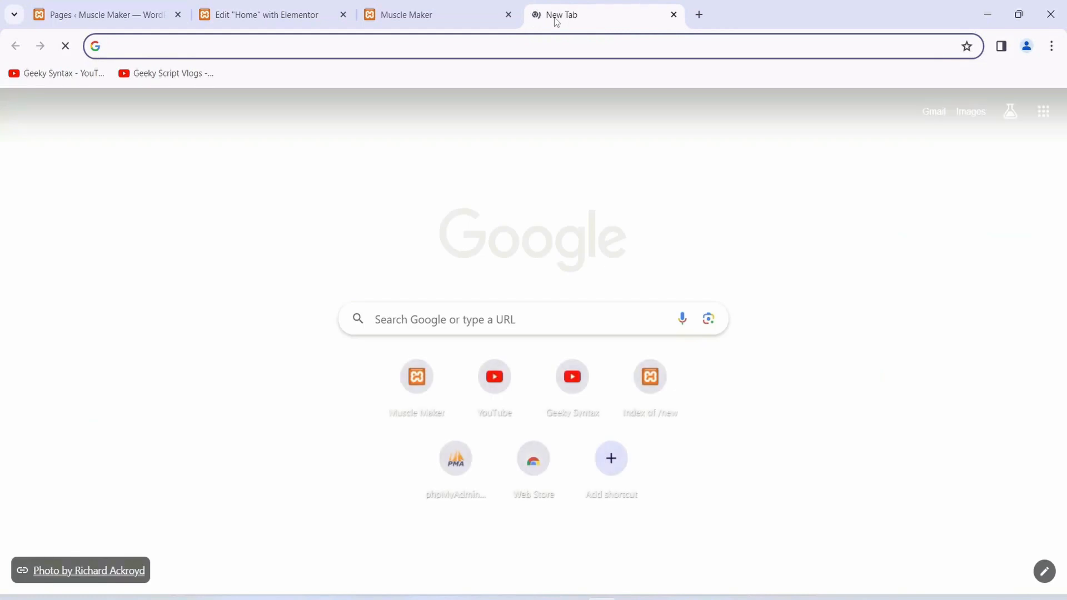
pyautogui.write('gy')
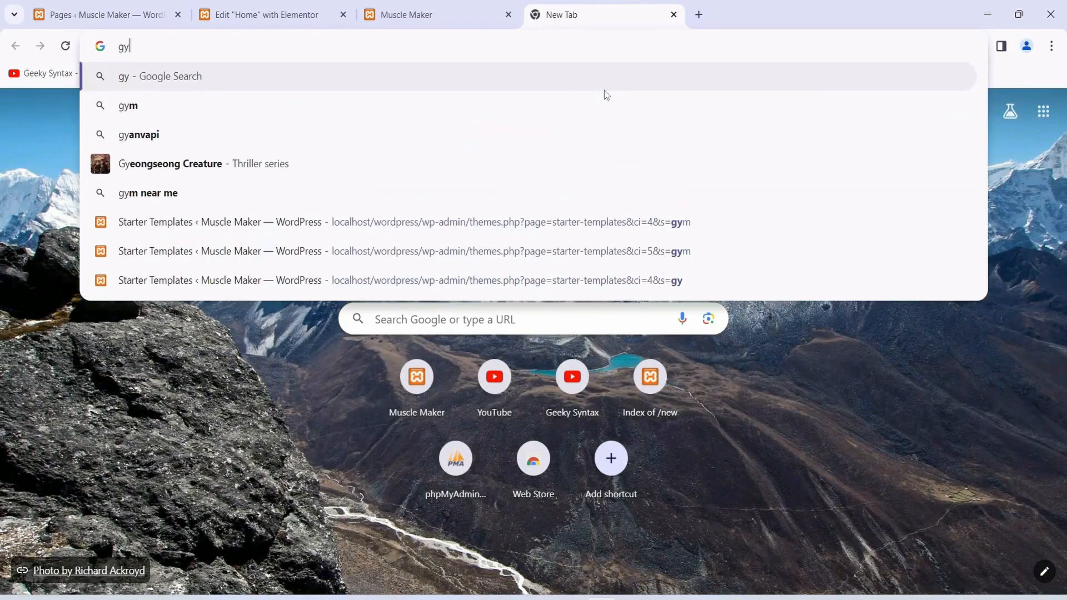
pyautogui.write('m tagline')
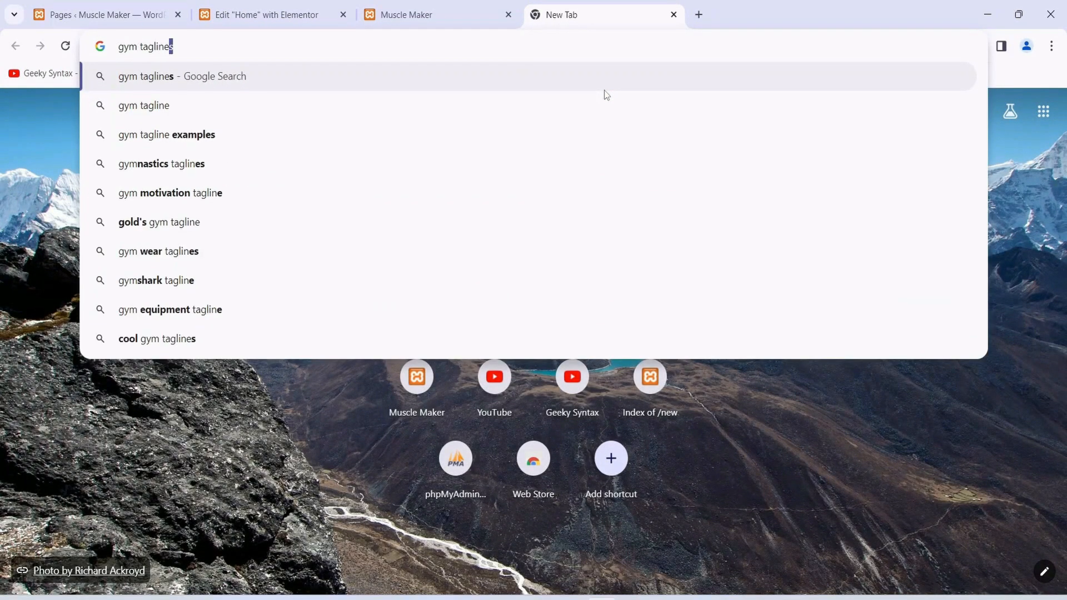
pyautogui.write(' for website')
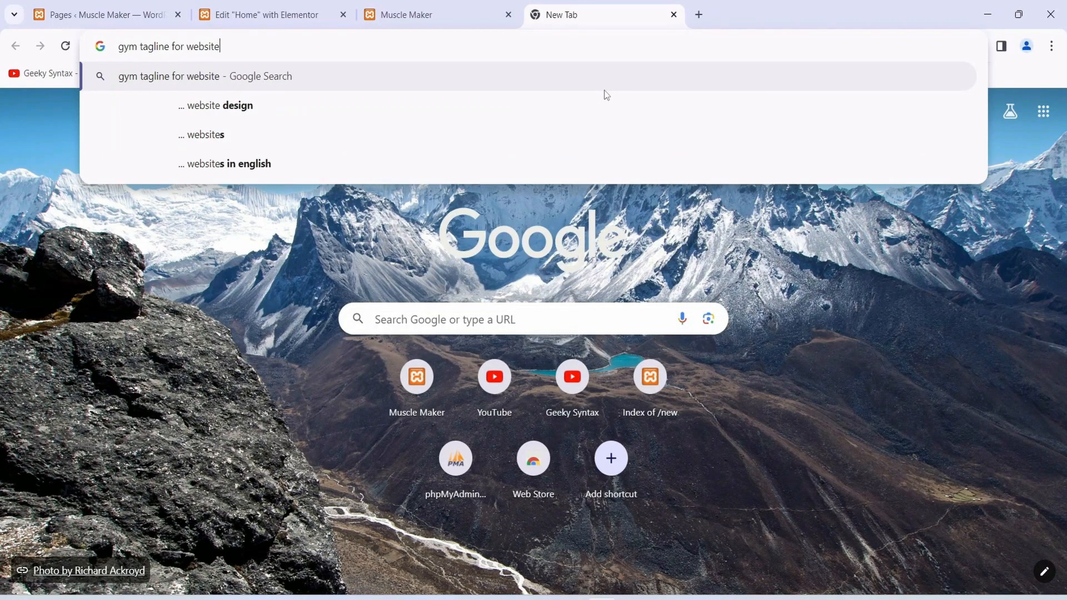
pyautogui.press('Return')
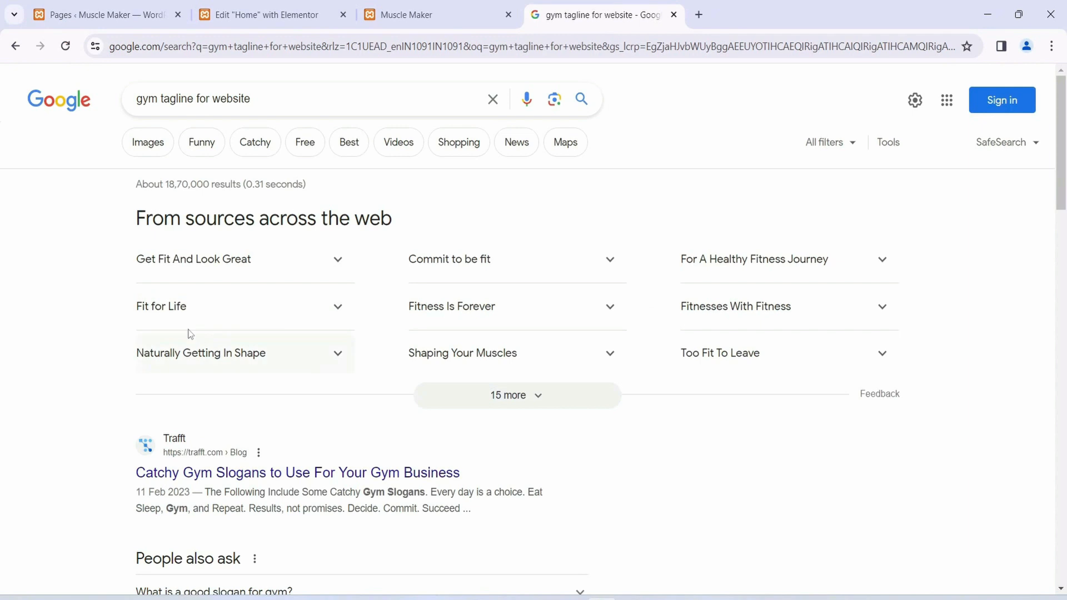
# Copy the tagline "Get Fit And Look Great" from the search results and replace the hero heading's title with it in Elementor
pyautogui.scroll(-1, 428, 293)
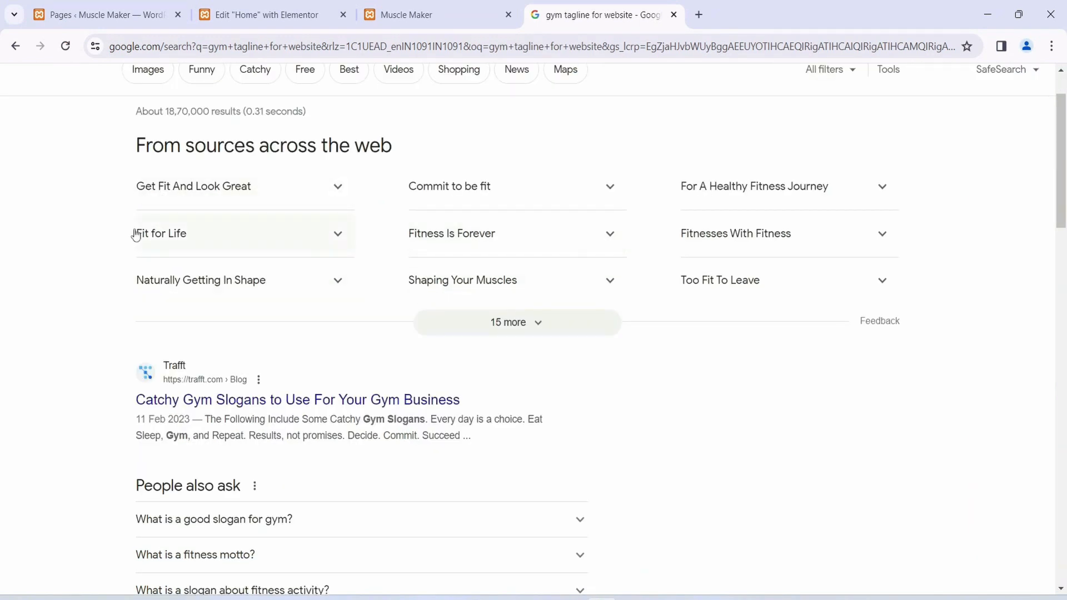
pyautogui.moveTo(136, 187); pyautogui.dragTo(261, 193)
pyautogui.hotkey('ctrl', 'c')
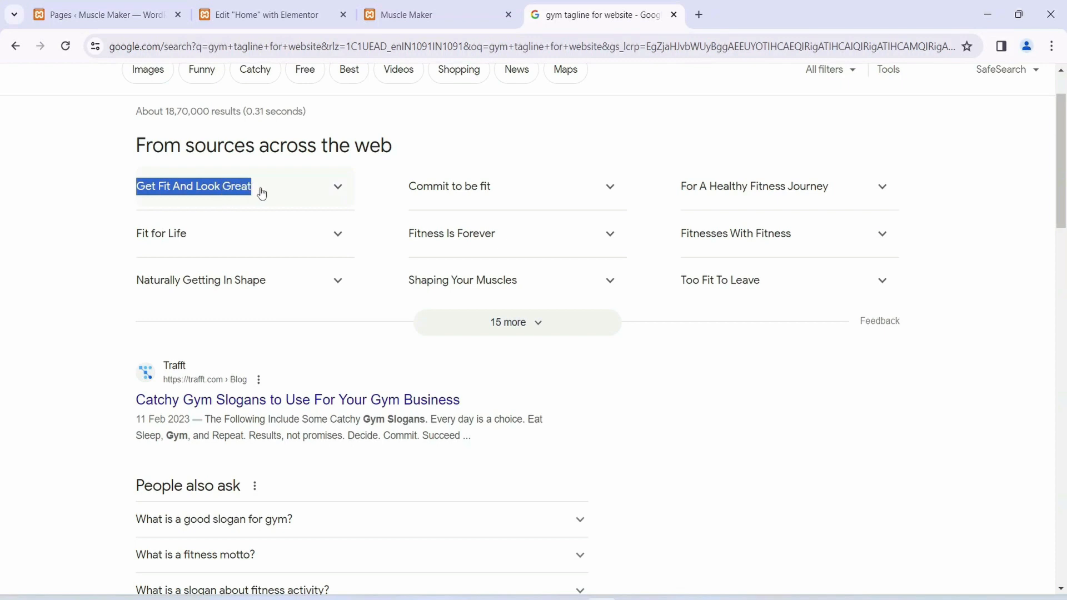
pyautogui.hotkey('ctrl', 'shift', 'Tab')
pyautogui.hotkey('ctrl', 'shift', 'Tab')
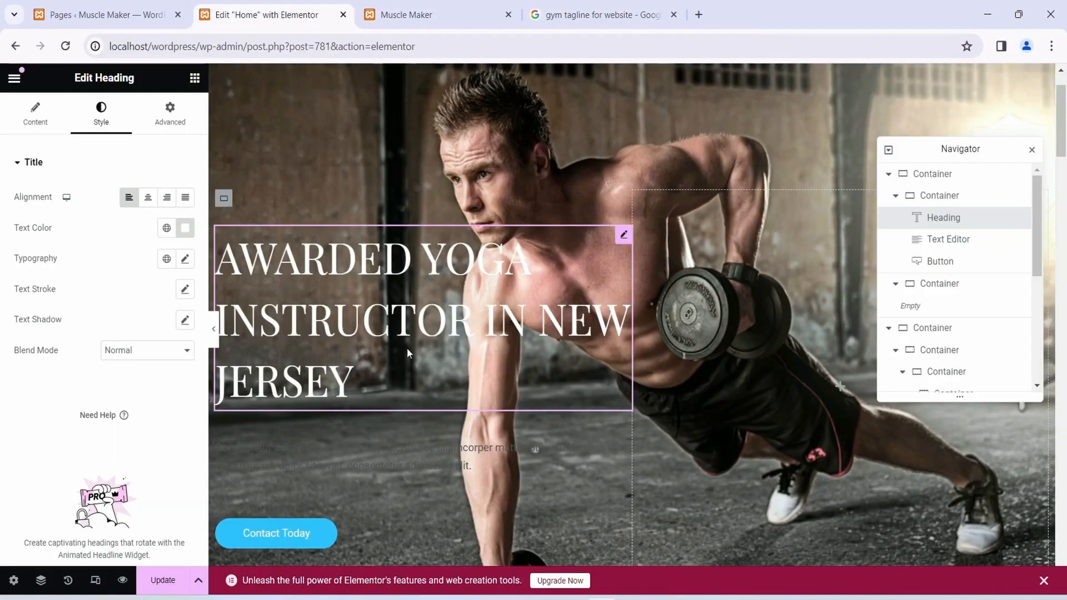
pyautogui.click(37, 114)
pyautogui.moveTo(167, 215); pyautogui.dragTo(3, 208)
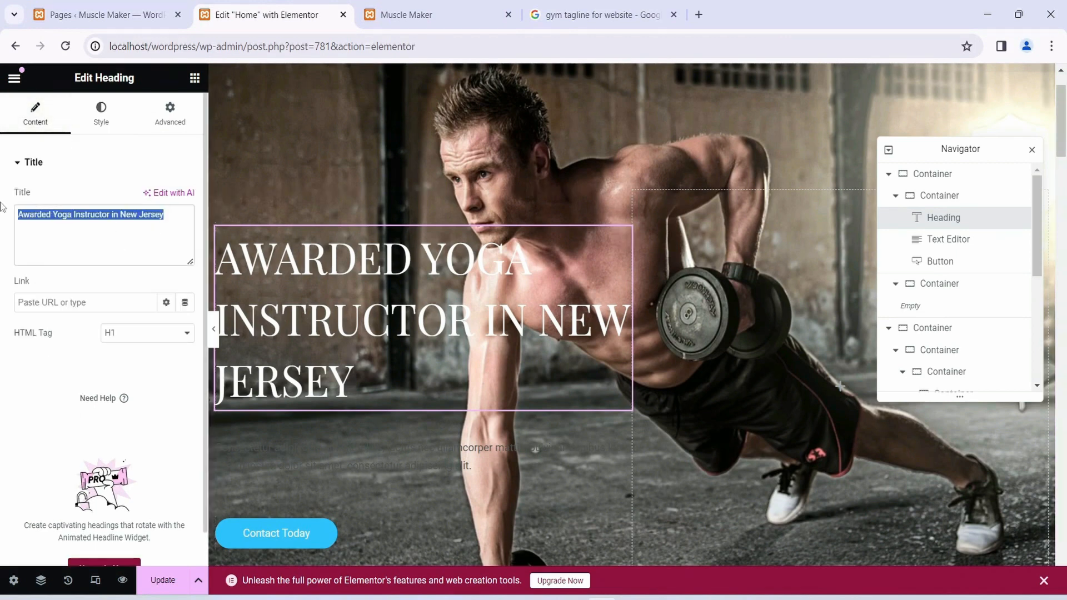
pyautogui.hotkey('ctrl', 'v')
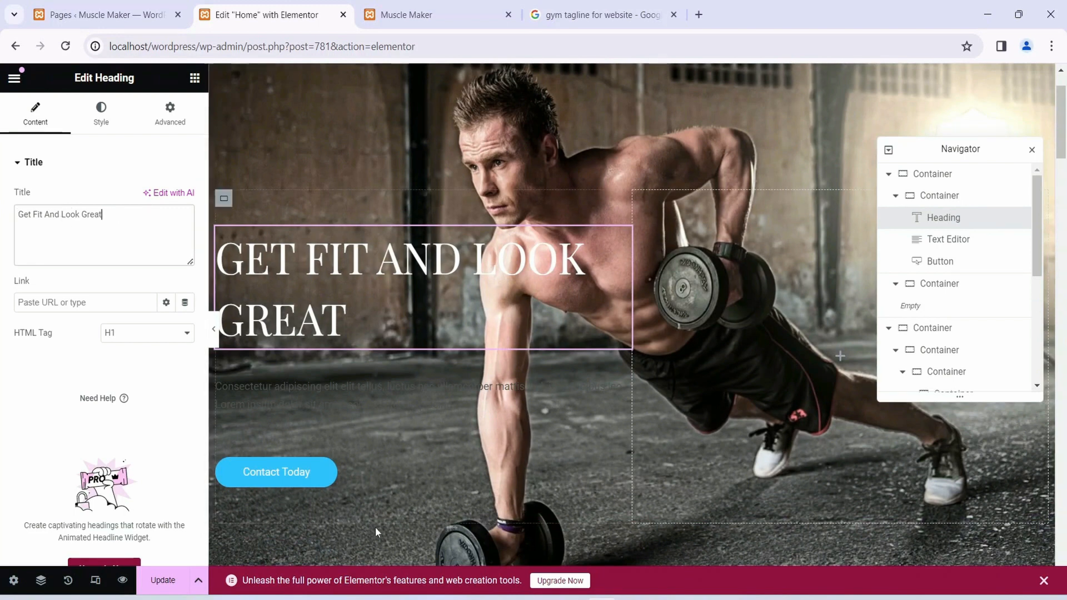
# Set the text color of the paragraph below the hero heading to white
pyautogui.scroll(-1, 495, 423)
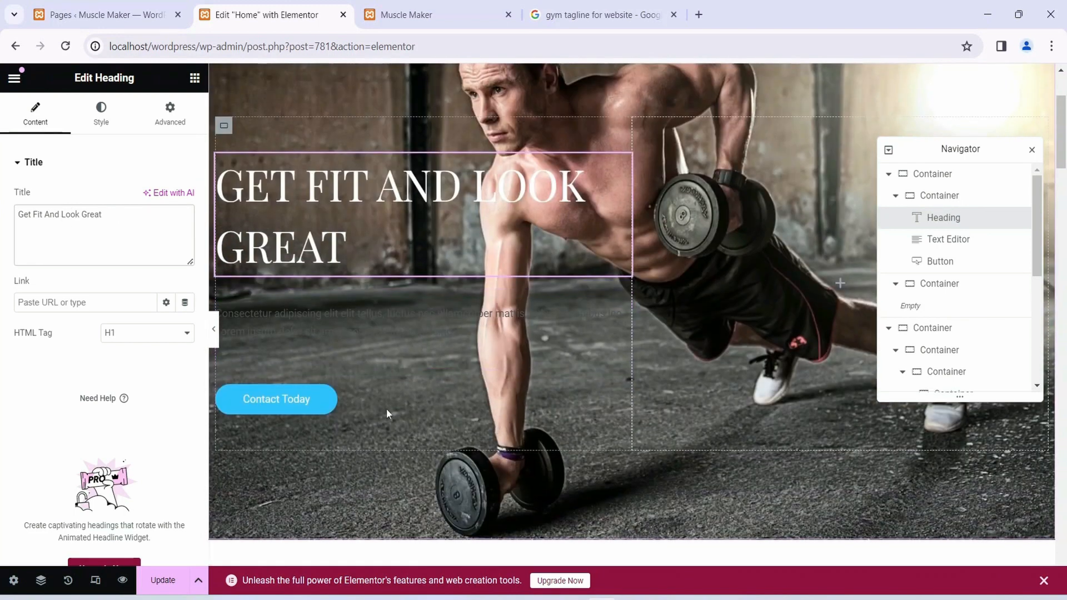
pyautogui.click(373, 318)
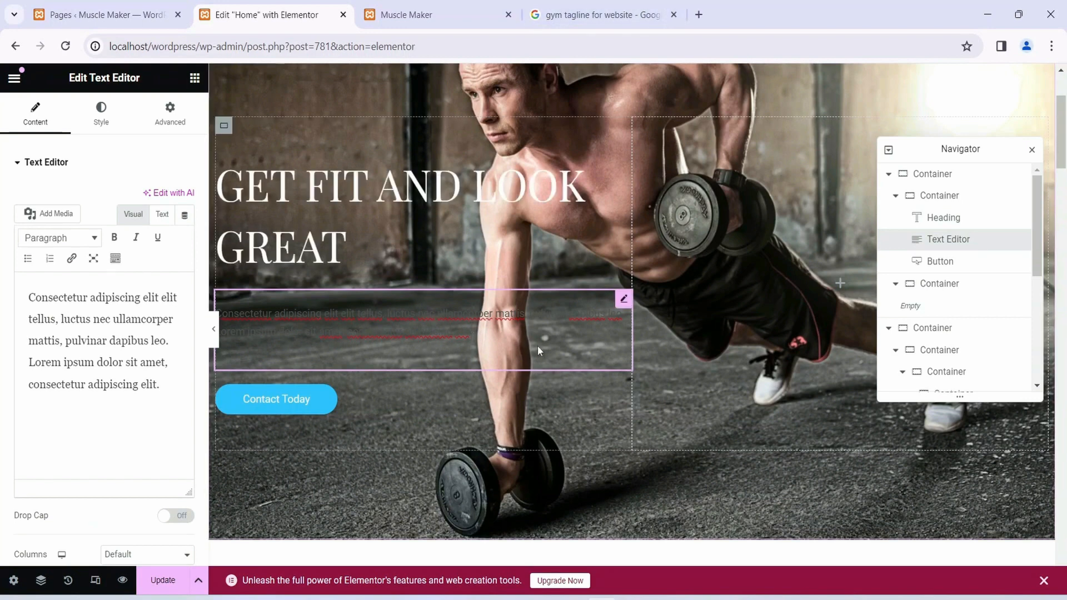
pyautogui.click(109, 132)
pyautogui.click(191, 226)
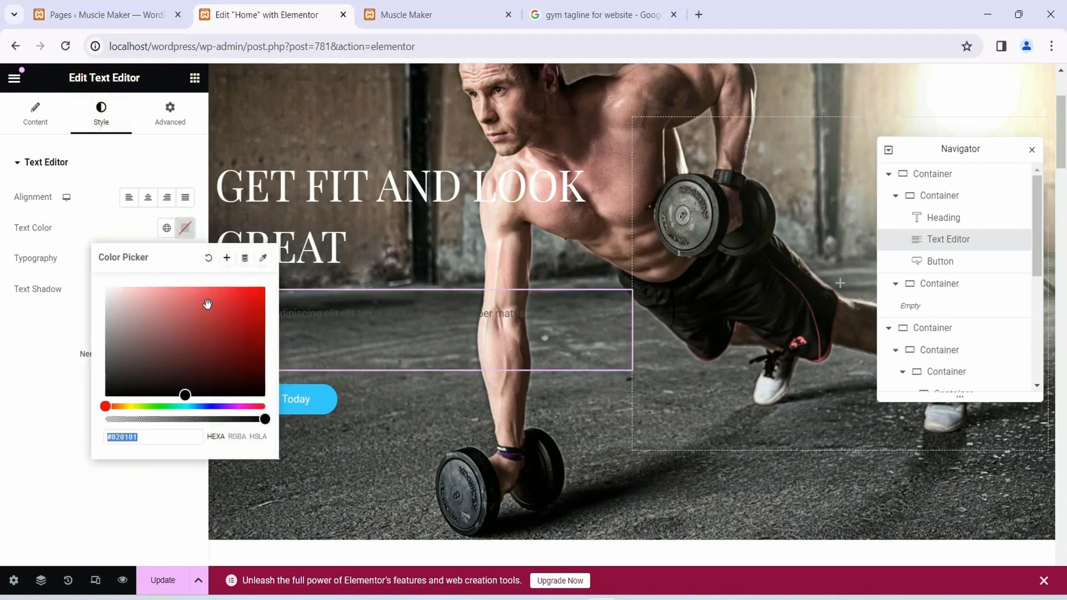
pyautogui.moveTo(205, 302); pyautogui.dragTo(80, 264)
pyautogui.click(23, 405)
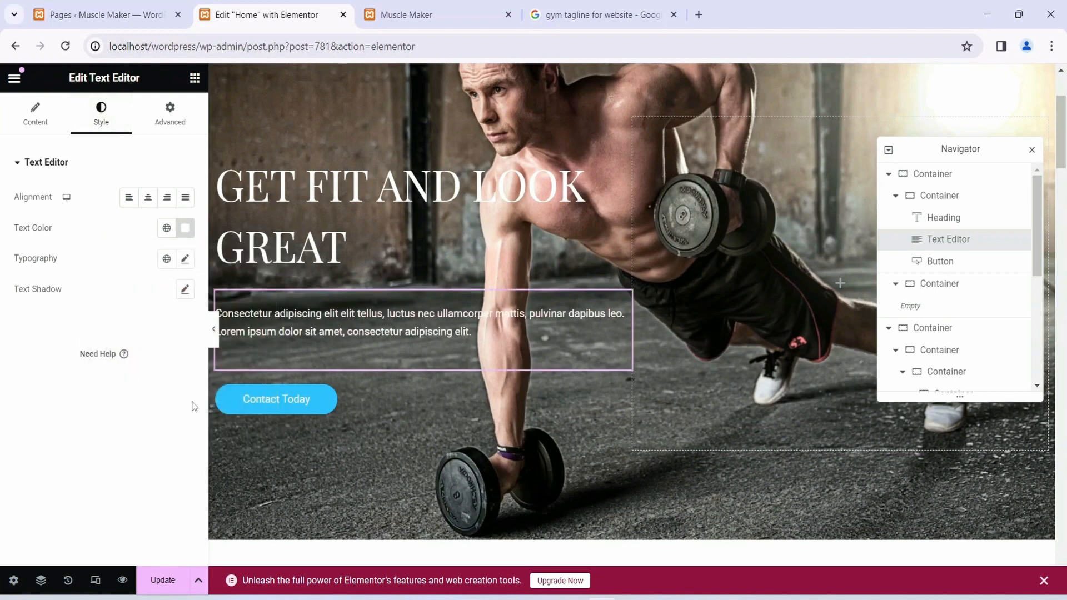
pyautogui.click(480, 331)
pyautogui.moveTo(475, 332)
pyautogui.mouseDown()
pyautogui.moveTo(211, 307)
pyautogui.moveTo(364, 337)
pyautogui.moveTo(469, 319)
pyautogui.mouseUp()
pyautogui.hotkey('ctrl', 'z')
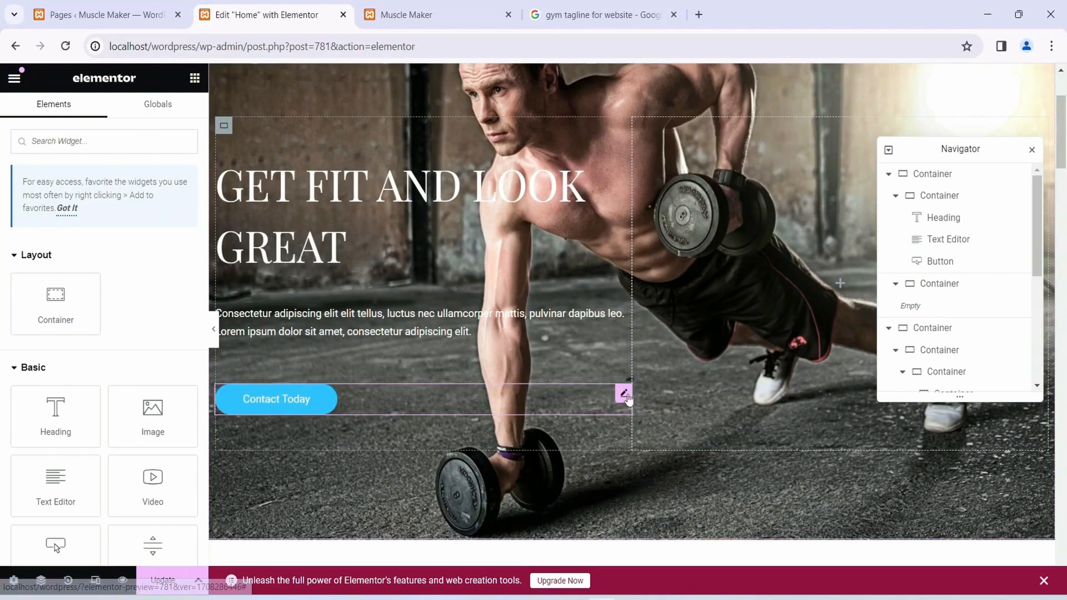
# Set the background color of the hero's Contact Today button to black, #000000
pyautogui.click(623, 394)
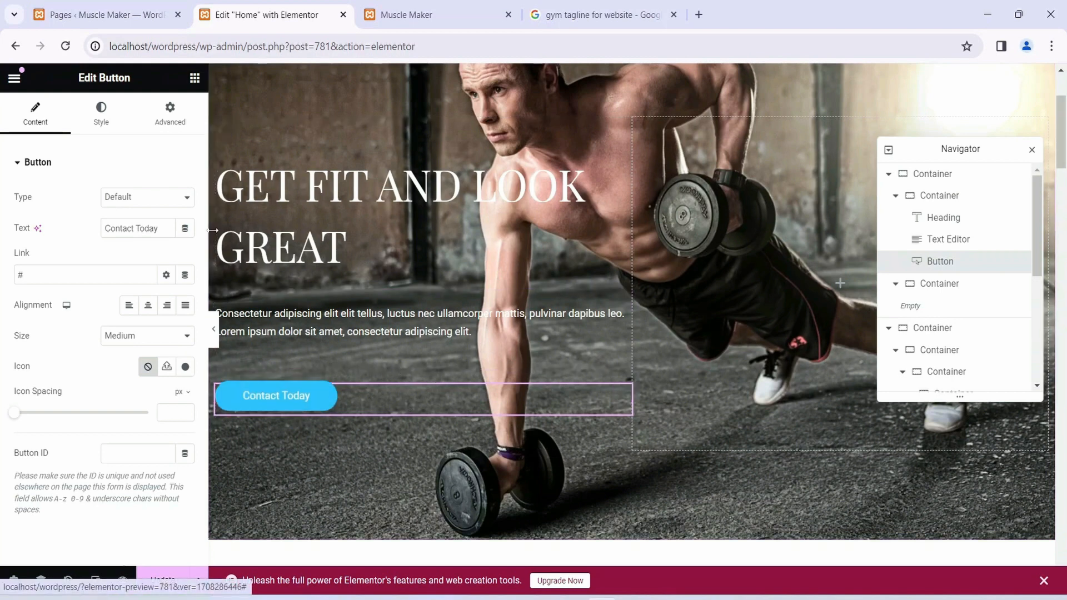
pyautogui.click(95, 115)
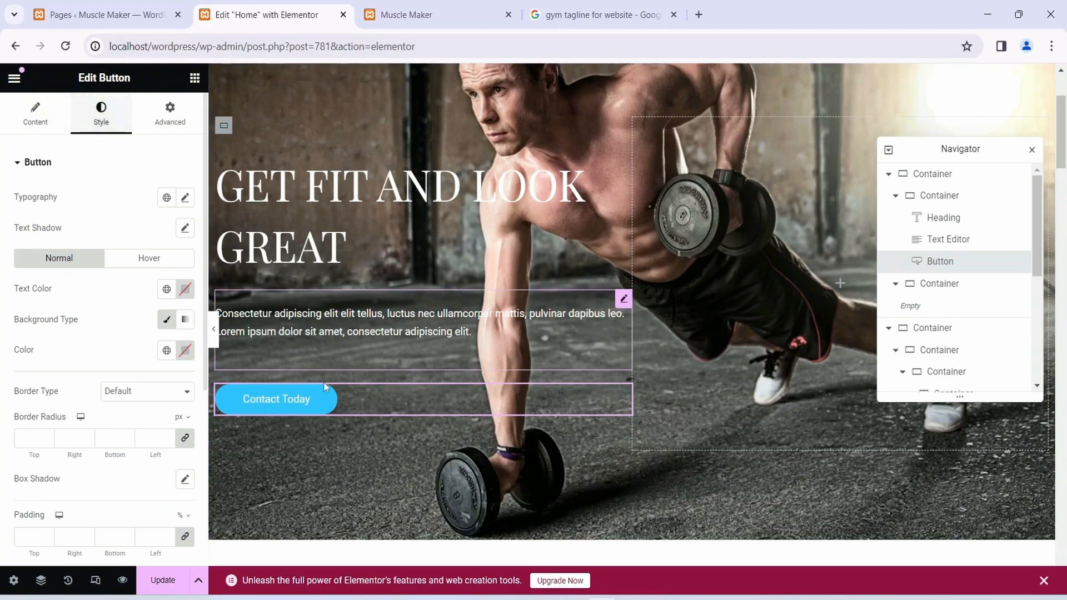
pyautogui.click(185, 351)
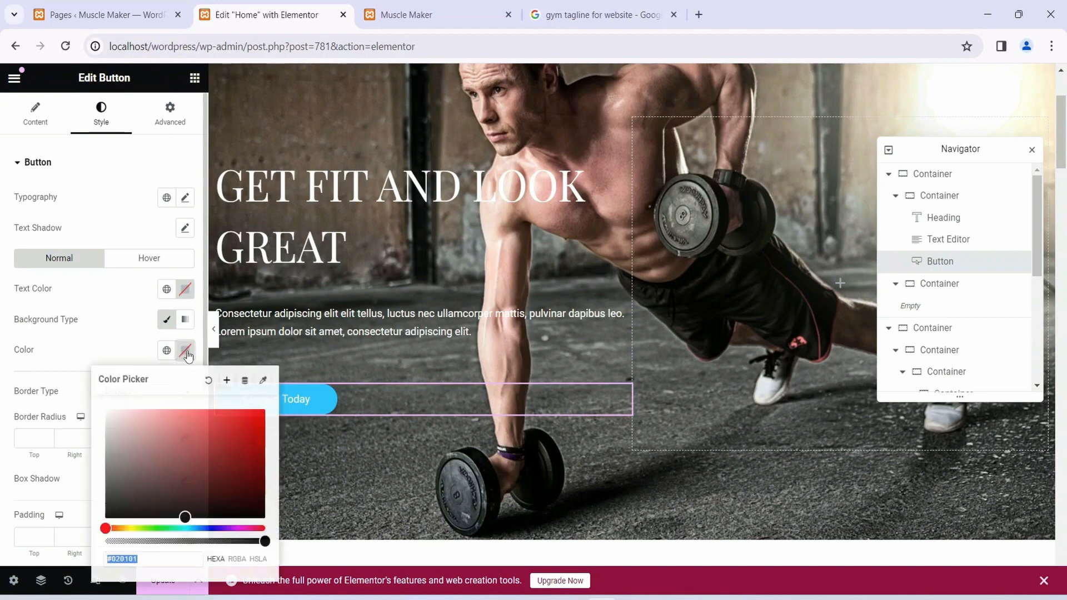
pyautogui.moveTo(184, 515); pyautogui.dragTo(272, 412)
pyautogui.moveTo(177, 417); pyautogui.dragTo(88, 527)
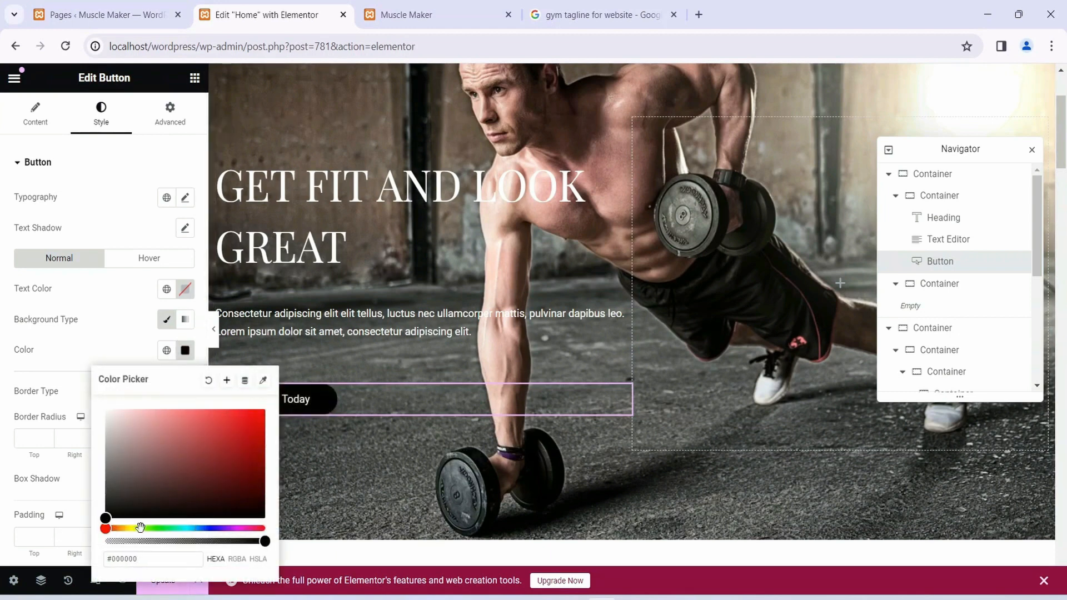
pyautogui.click(77, 354)
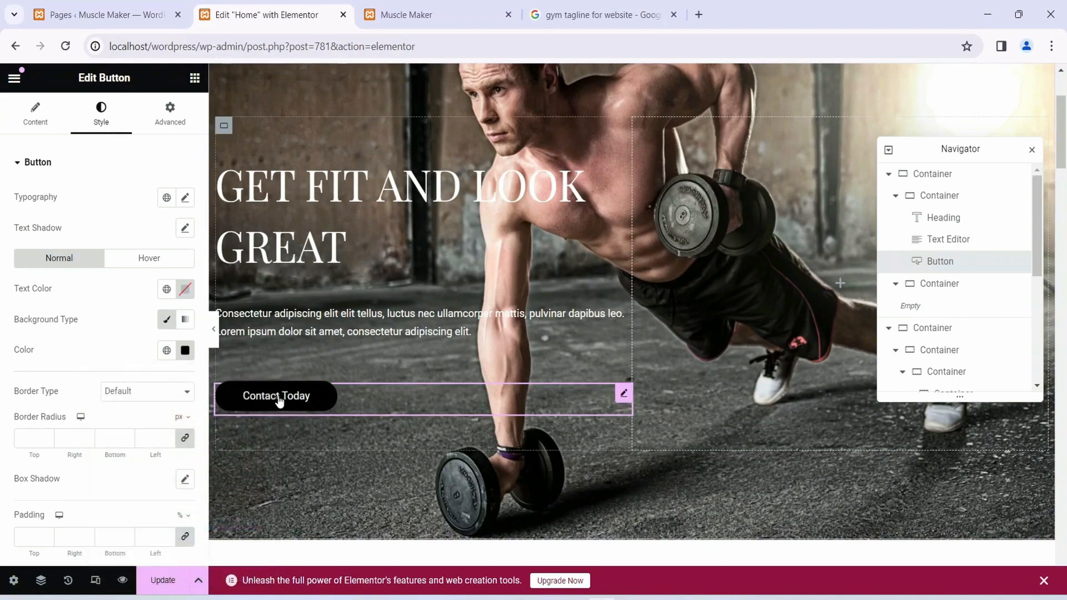
# Examine the restyled hero and the "Dive in the World of Health & Fitness" section with its yoga class cards
pyautogui.scroll(-1, 427, 382)
pyautogui.scroll(4, 408, 427)
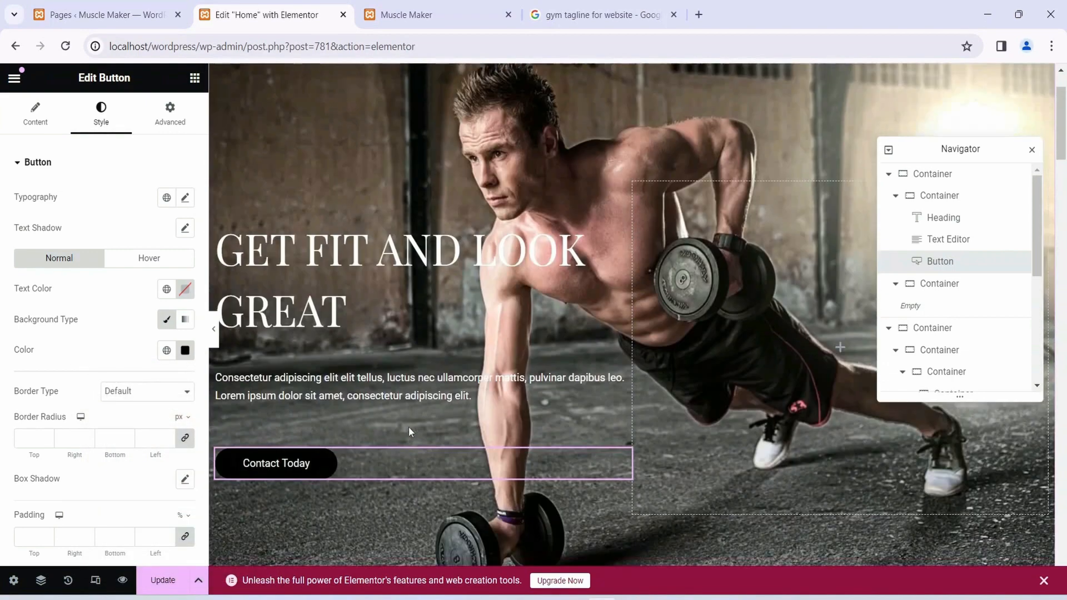
pyautogui.scroll(-5, 410, 429)
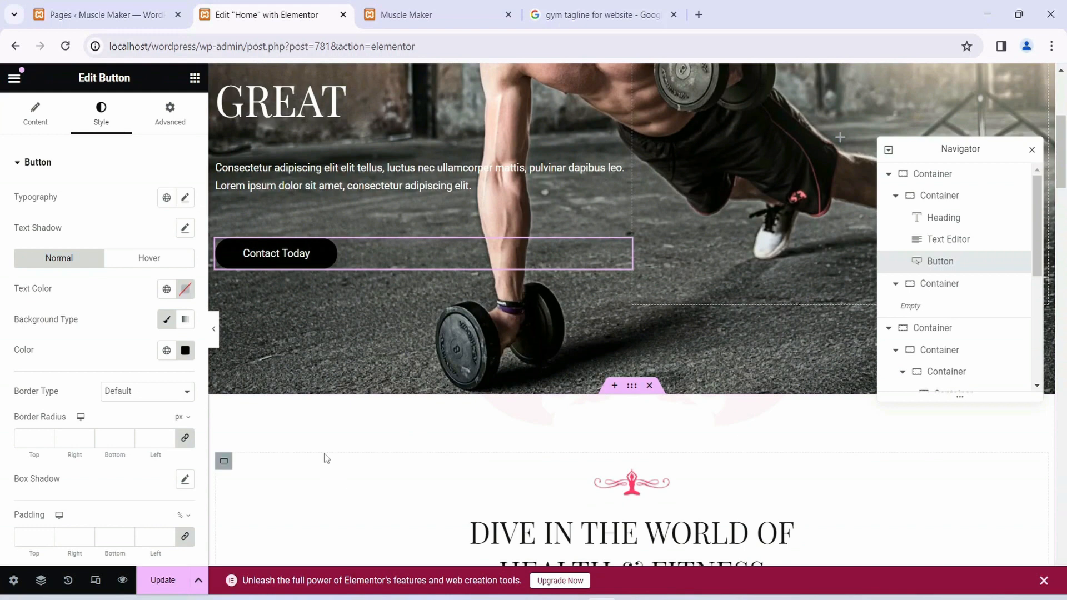
pyautogui.scroll(-4, 412, 466)
pyautogui.scroll(-3, 405, 352)
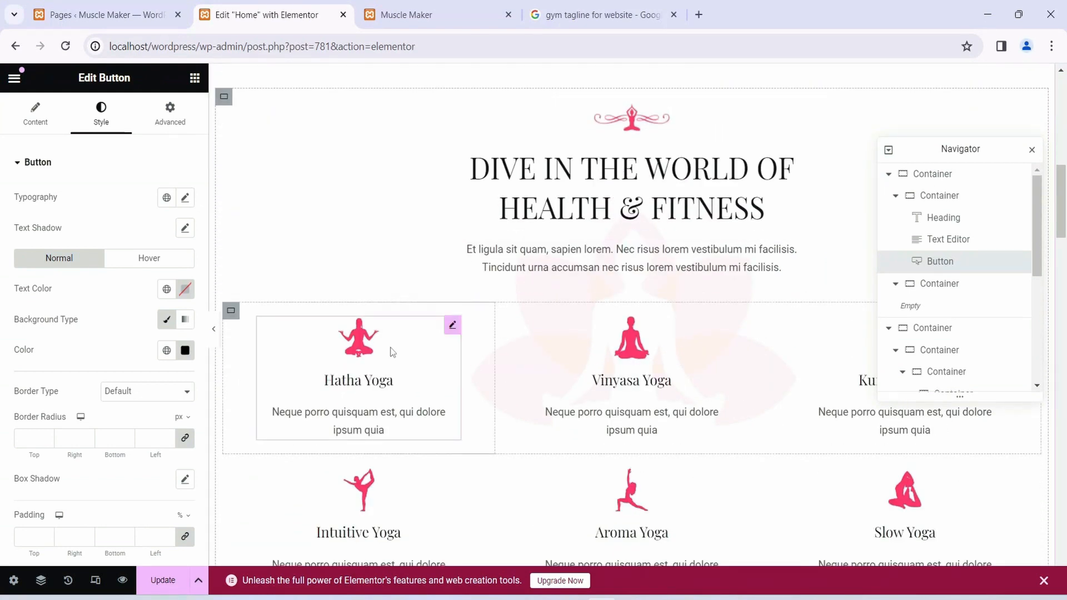
pyautogui.scroll(-3, 543, 302)
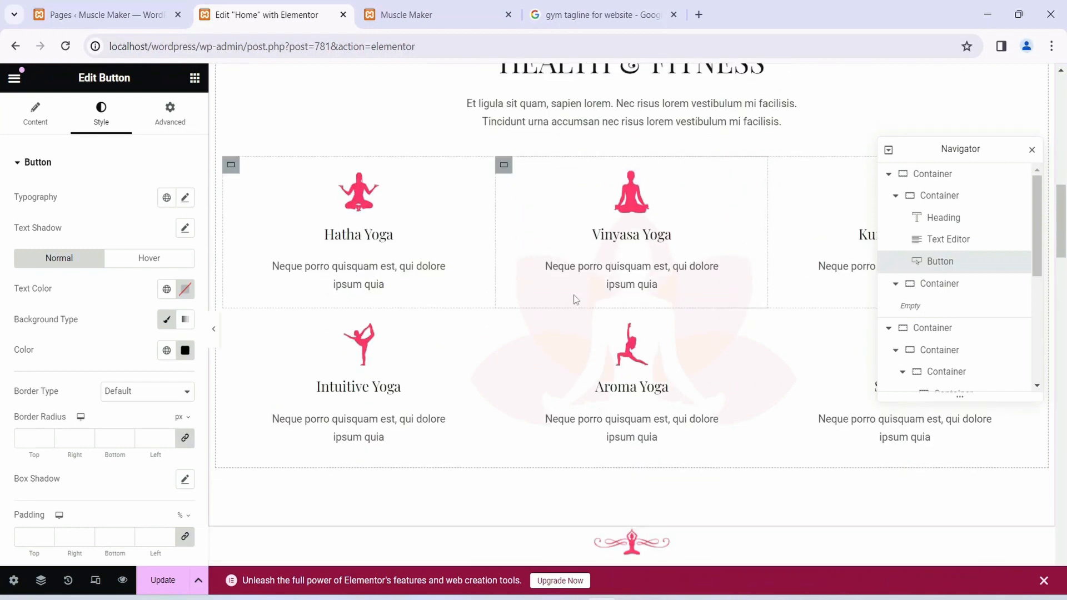
pyautogui.scroll(3, 576, 300)
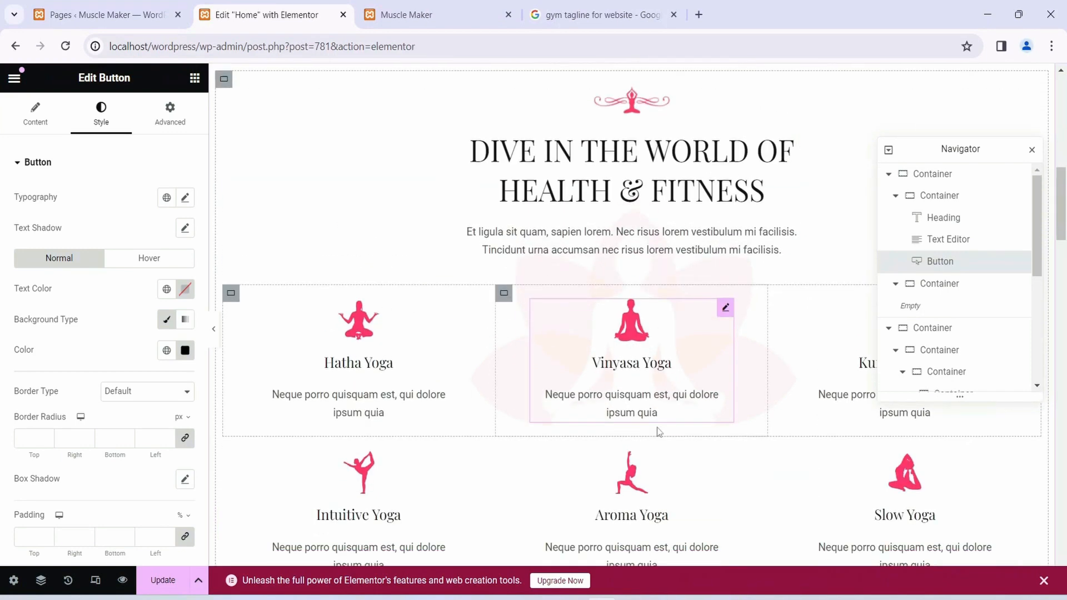
pyautogui.scroll(-3, 658, 432)
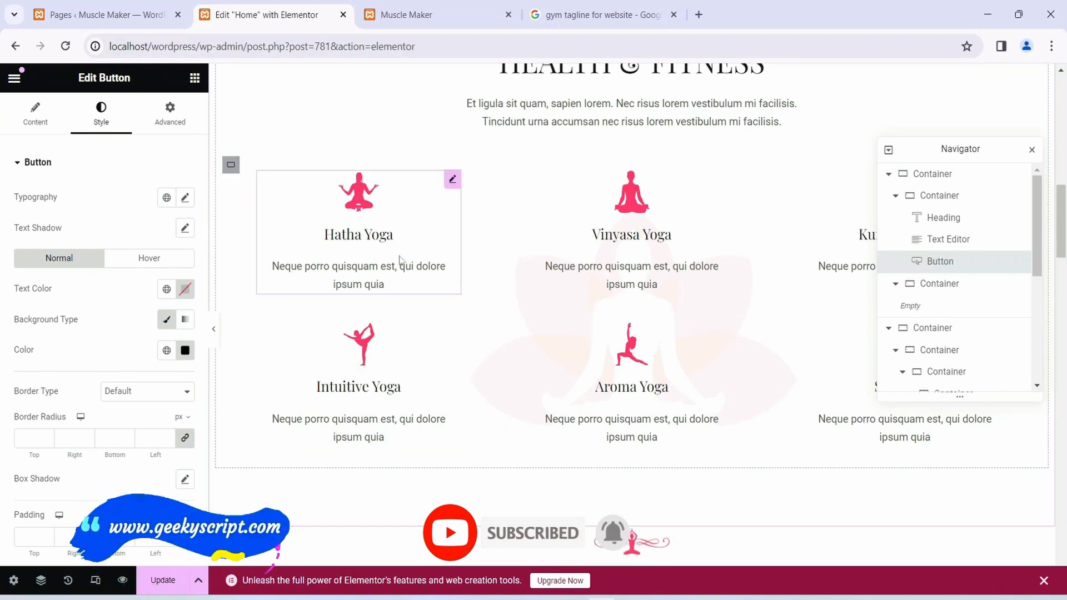
# Replace the title of the Hatha Yoga image box with "Weight Loss"
pyautogui.click(404, 237)
pyautogui.click(428, 228)
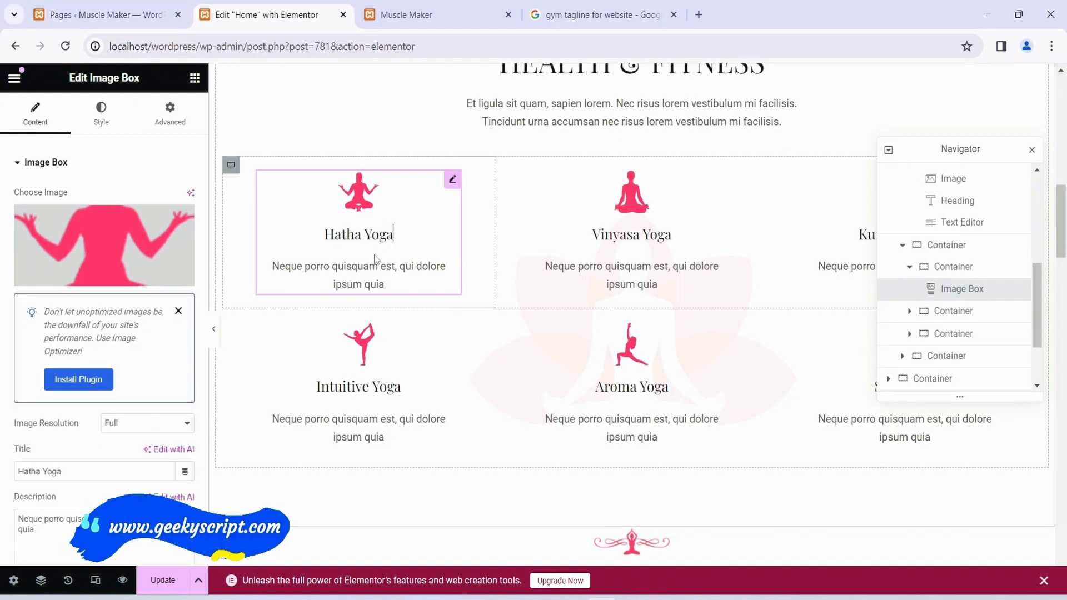
pyautogui.click(397, 225)
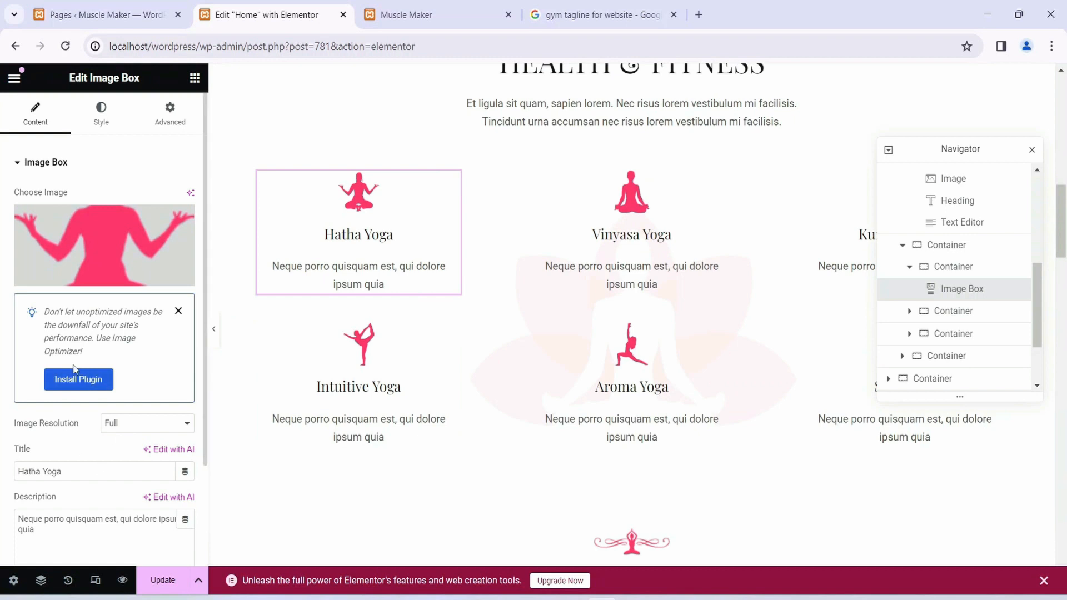
pyautogui.scroll(-3, 100, 439)
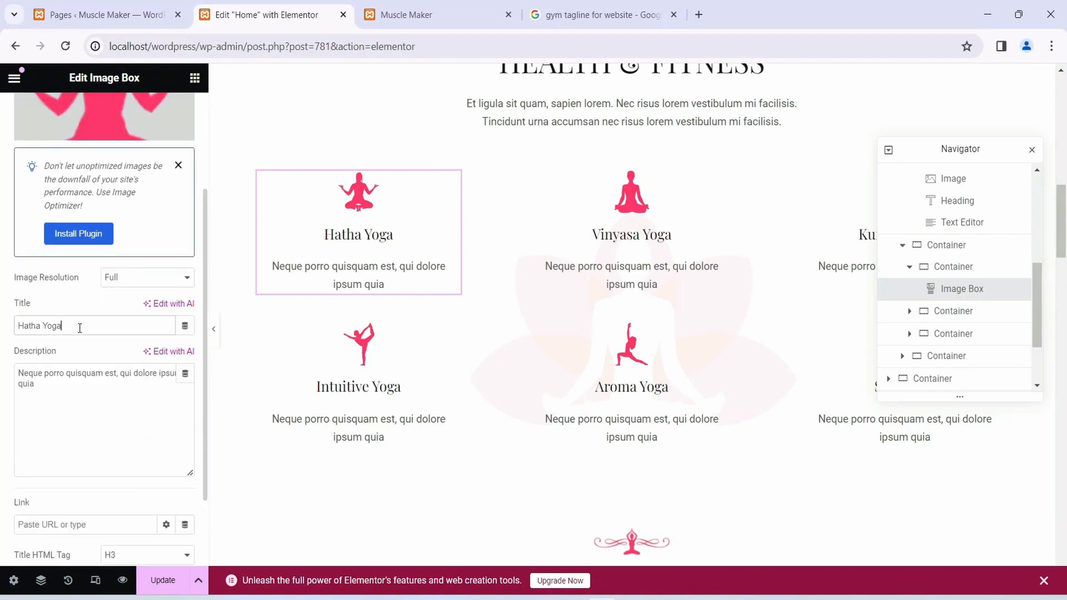
pyautogui.moveTo(79, 328); pyautogui.dragTo(2, 296)
pyautogui.write('Weight Loss')
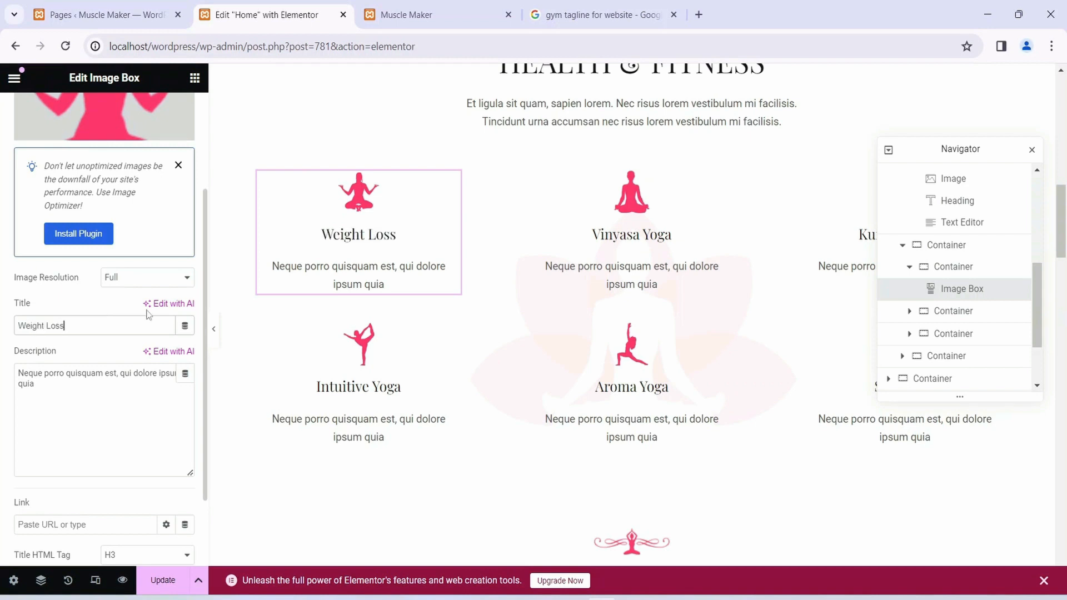
pyautogui.scroll(-1, 148, 315)
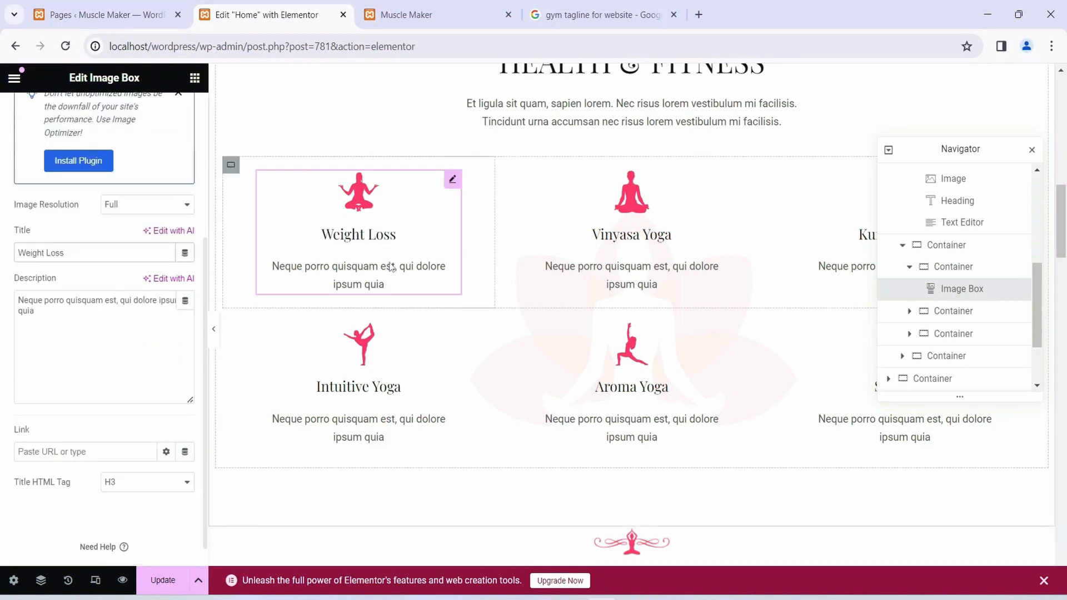
# Replace the title of the Vinyasa Yoga image box with "Resistant Training"
pyautogui.click(634, 230)
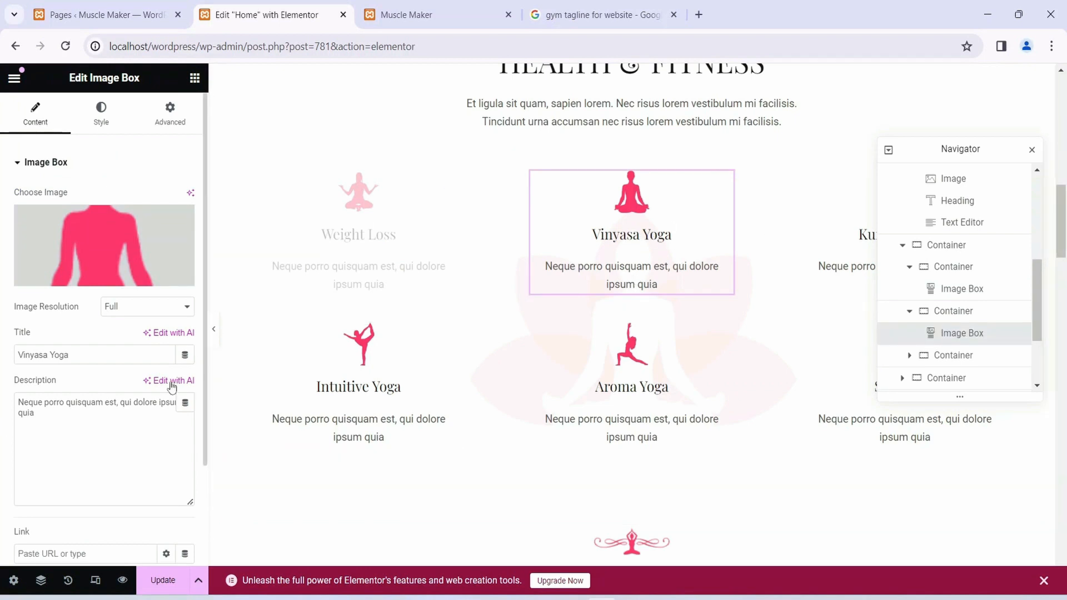
pyautogui.moveTo(71, 471); pyautogui.dragTo(3, 477)
pyautogui.press('BackSpace')
pyautogui.write('Resistant Training')
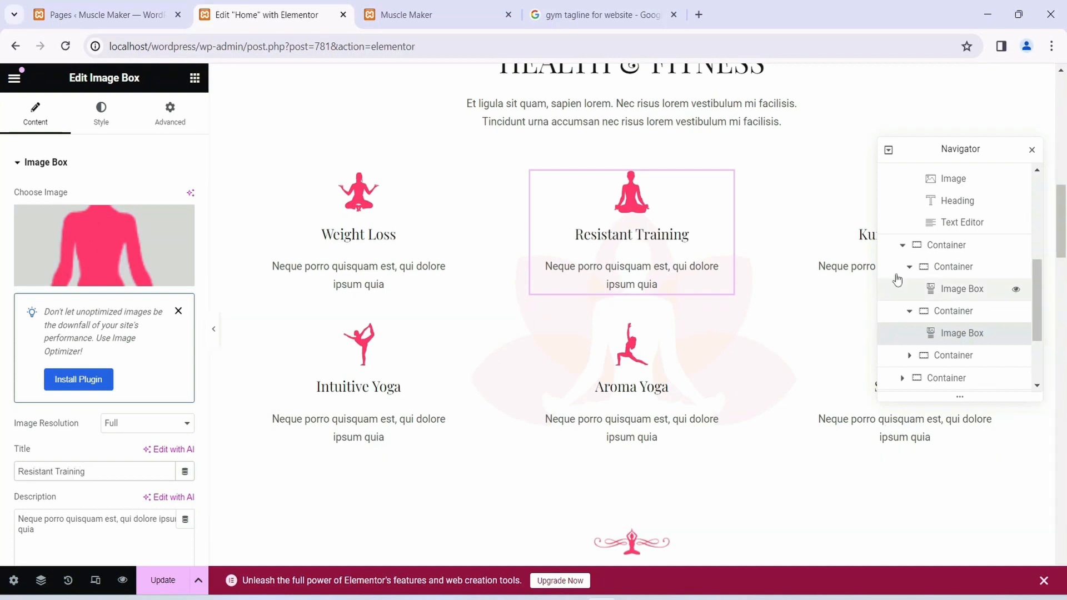
# Move the Navigator off the Kundalini Yoga image box and replace that box's title with "Muscle Building"
pyautogui.moveTo(960, 146); pyautogui.dragTo(668, 75)
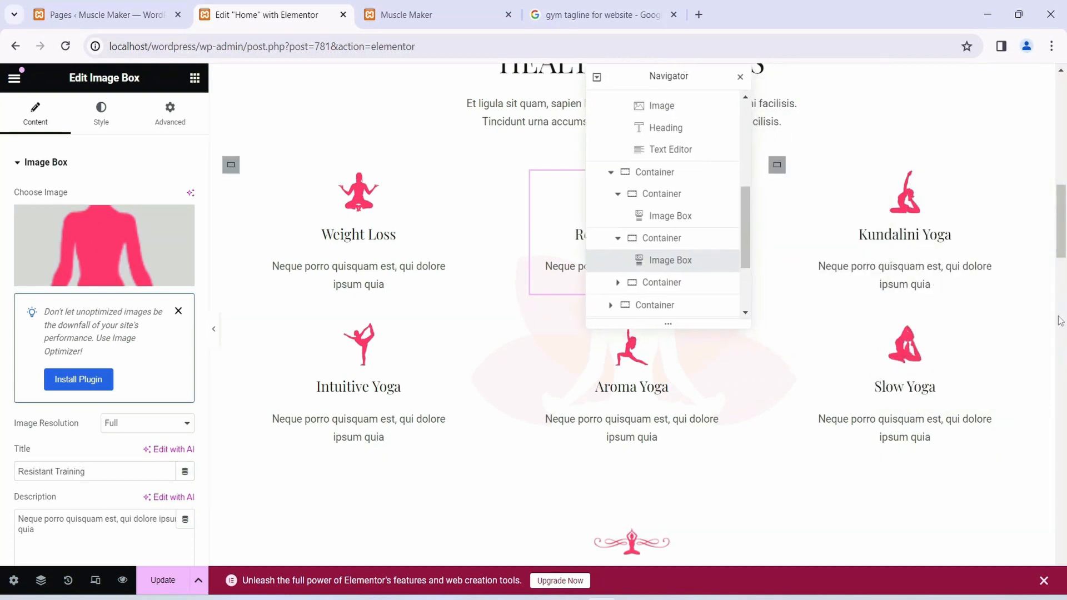
pyautogui.click(912, 242)
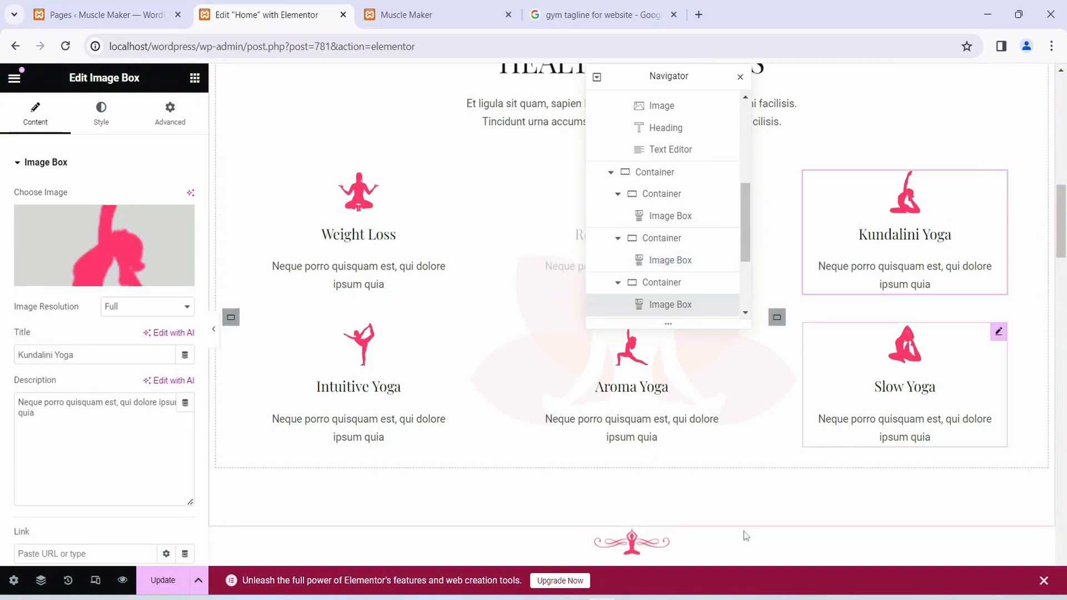
pyautogui.moveTo(75, 472); pyautogui.dragTo(24, 475)
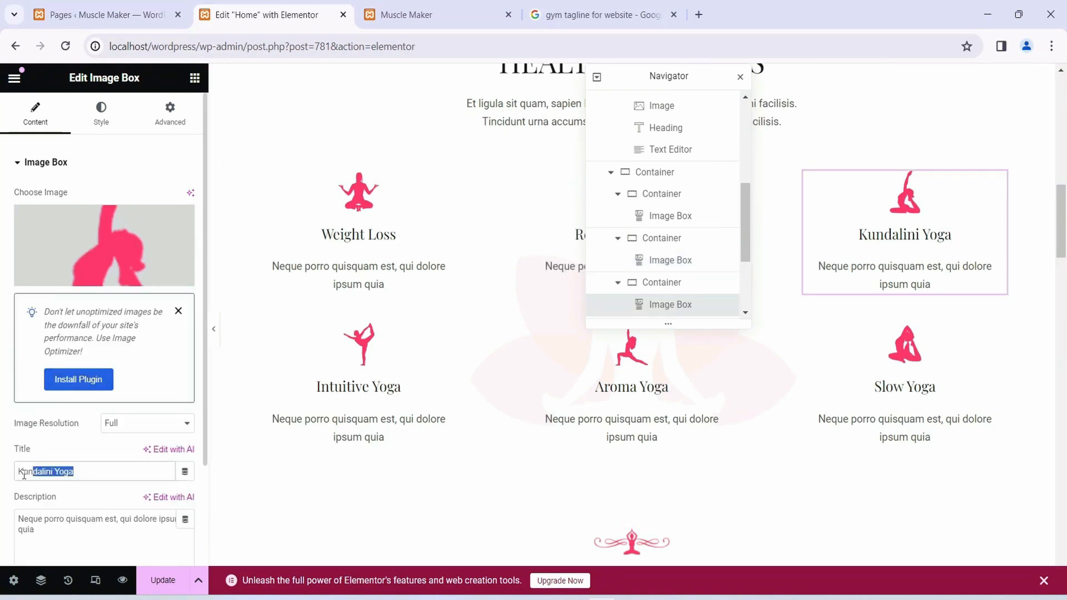
pyautogui.write('Mu')
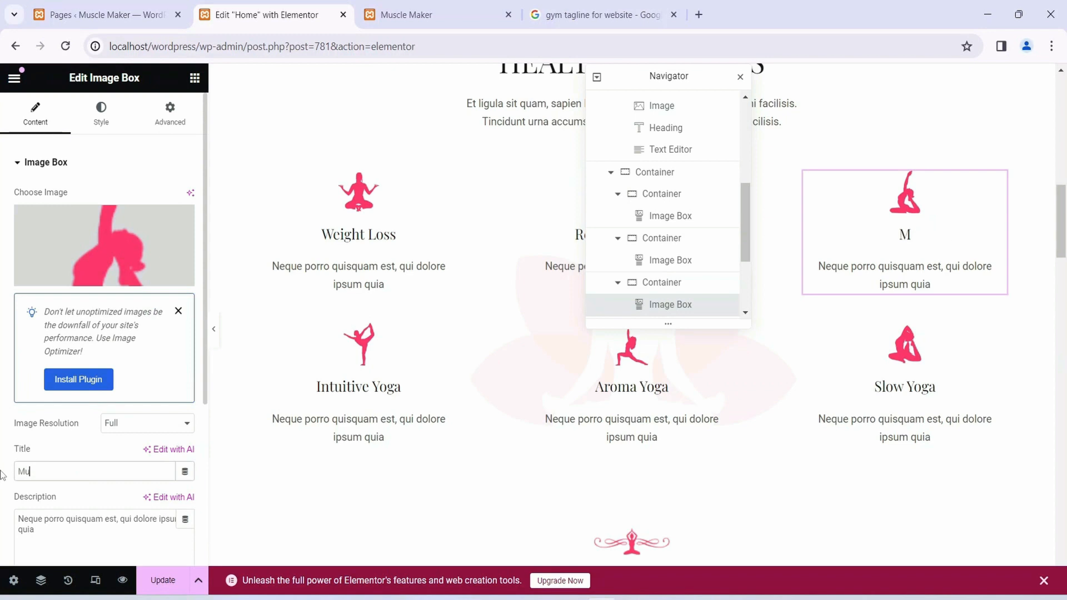
pyautogui.write('scle Building')
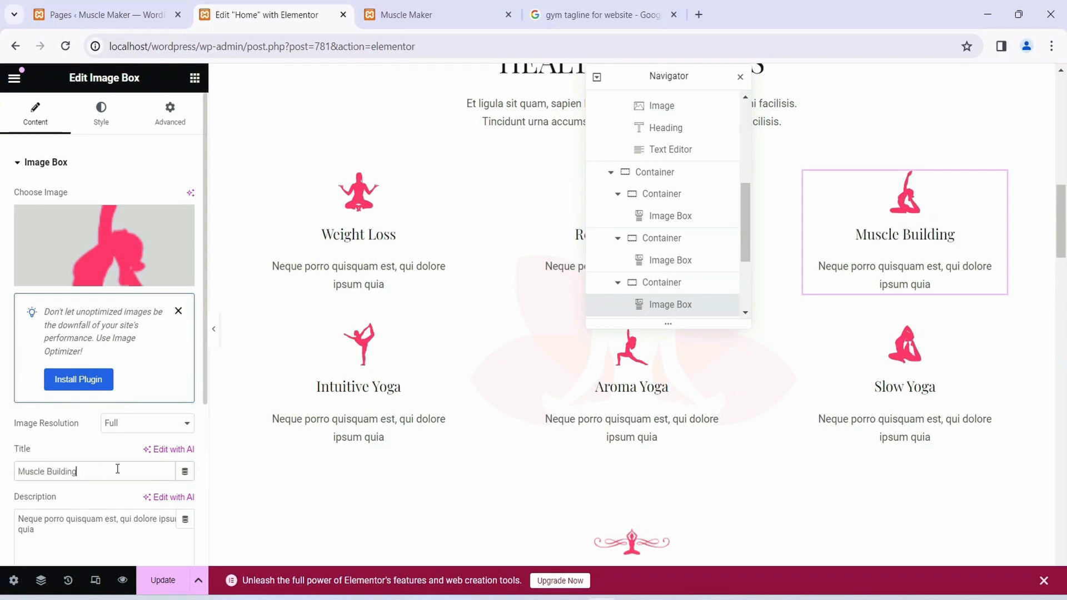
# Replace the title of the Intuitive Yoga image box with "Mobility & Flexibility"
pyautogui.scroll(-1, 288, 444)
pyautogui.click(389, 313)
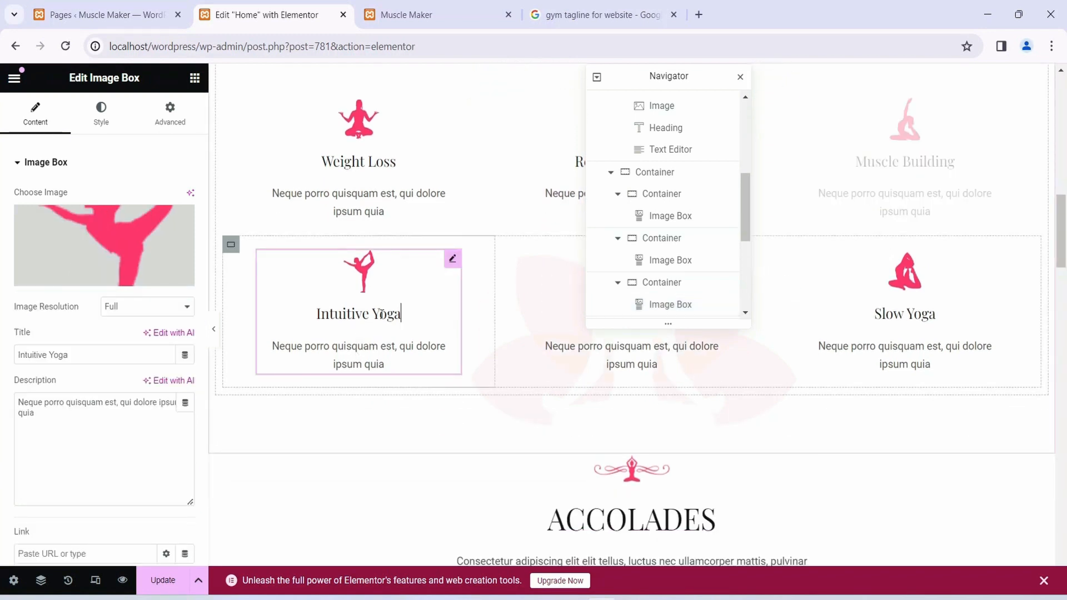
pyautogui.tripleClick(92, 355)
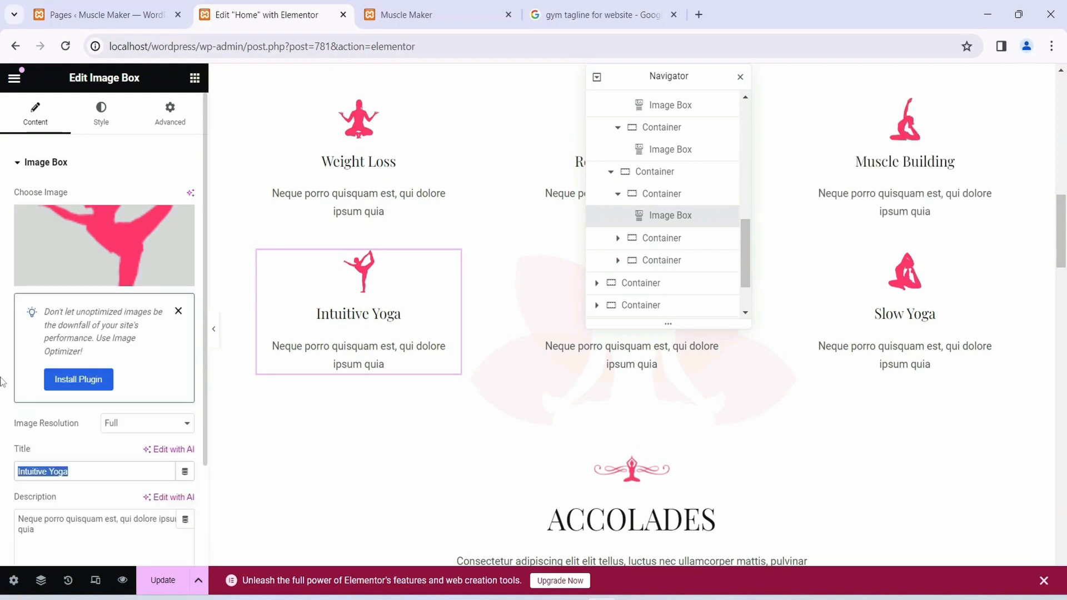
pyautogui.write('M')
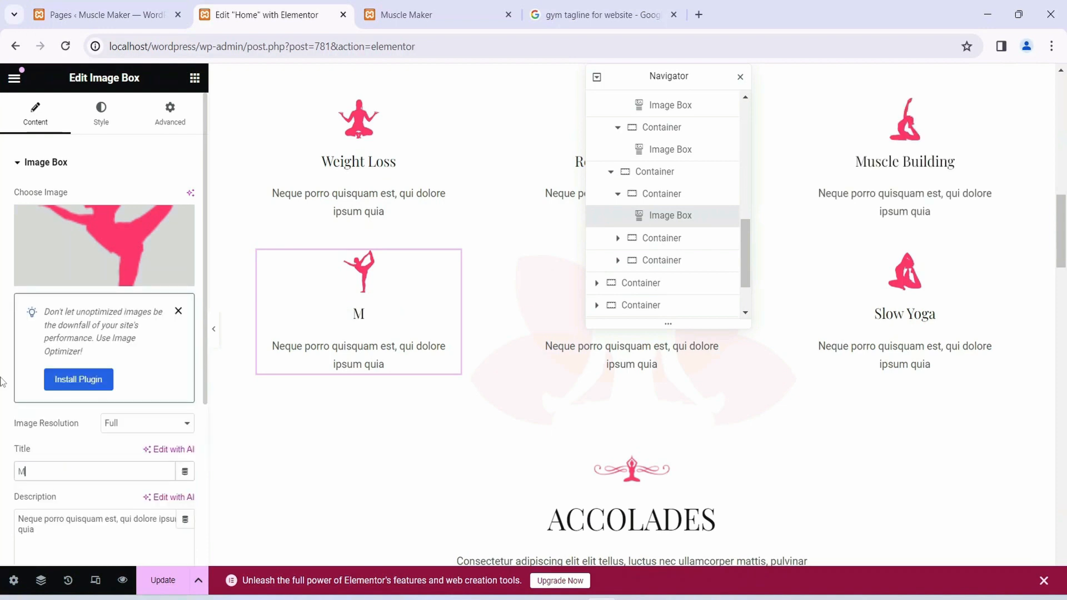
pyautogui.write('obility & Flexibility')
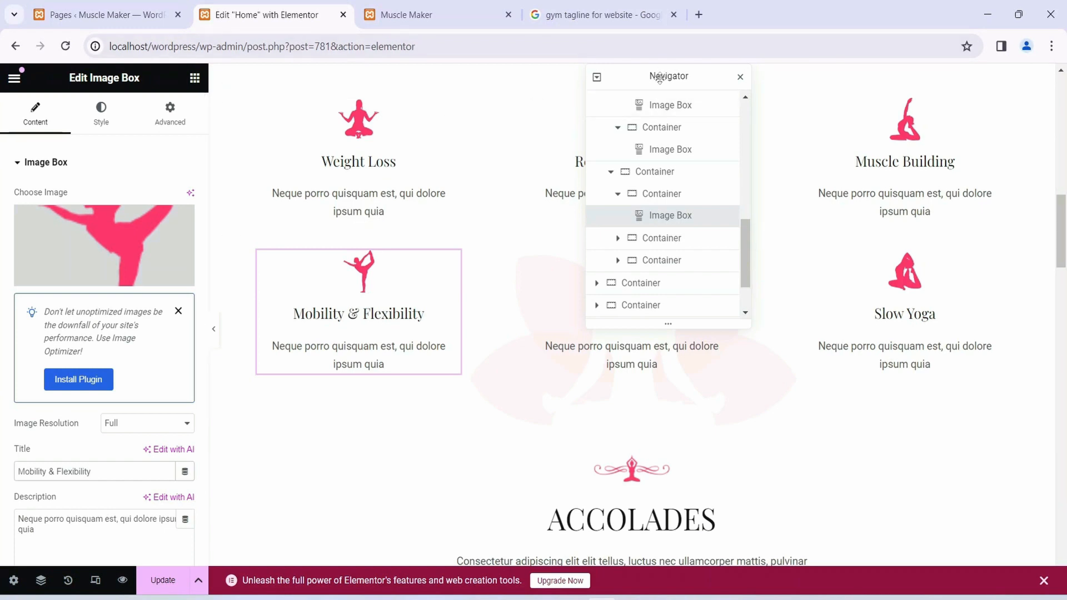
# Move the Navigator off the Aroma Yoga image box and retitle that box "Speed, Strength & Power Development"
pyautogui.moveTo(661, 77); pyautogui.dragTo(386, 145)
pyautogui.click(604, 288)
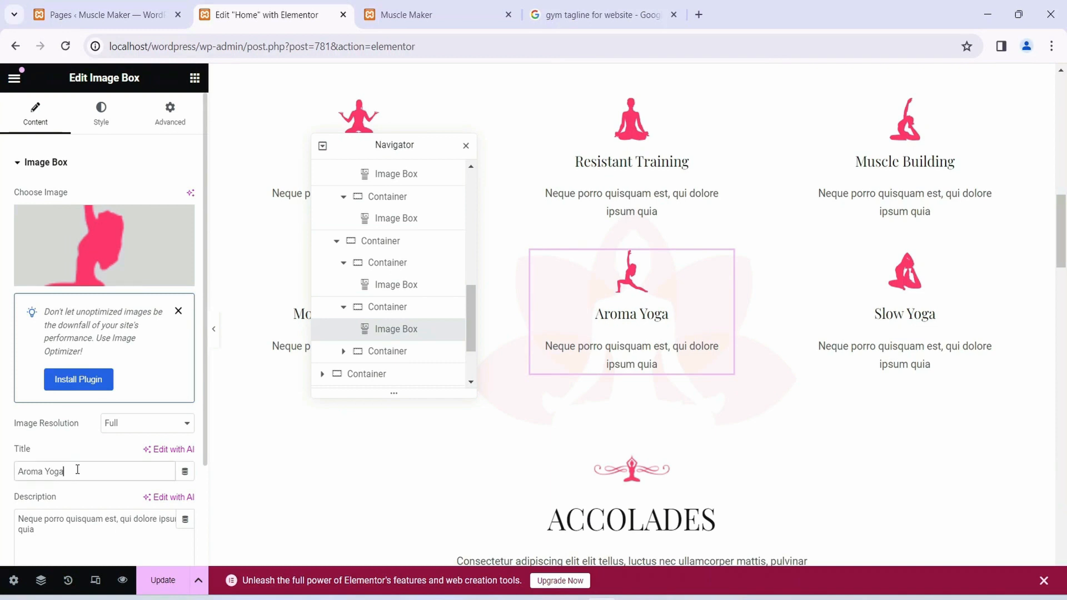
pyautogui.tripleClick(77, 469)
pyautogui.write('Speed')
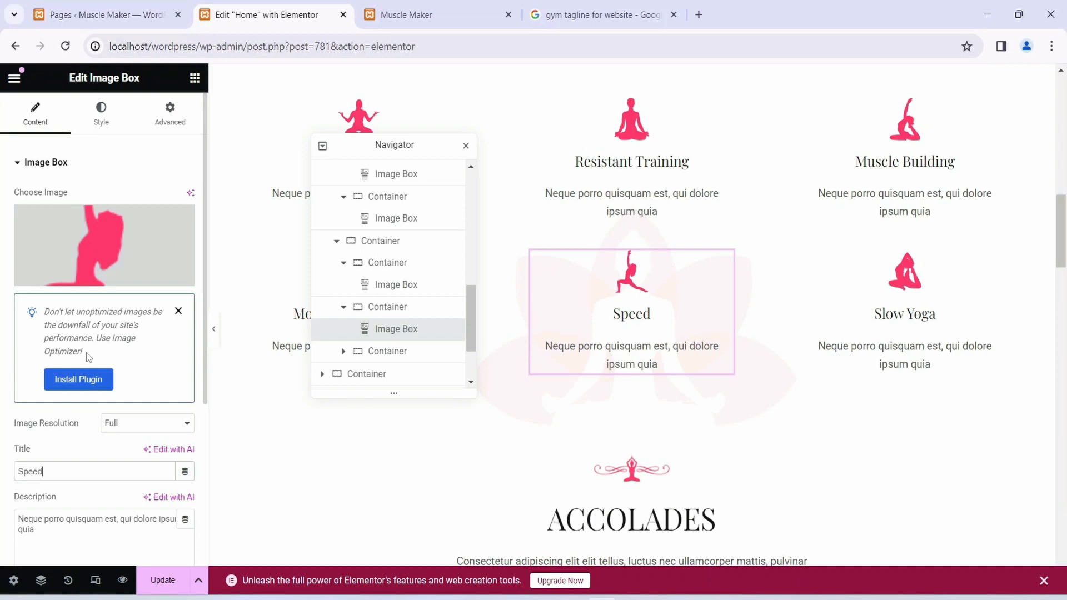
pyautogui.write(', Strength P')
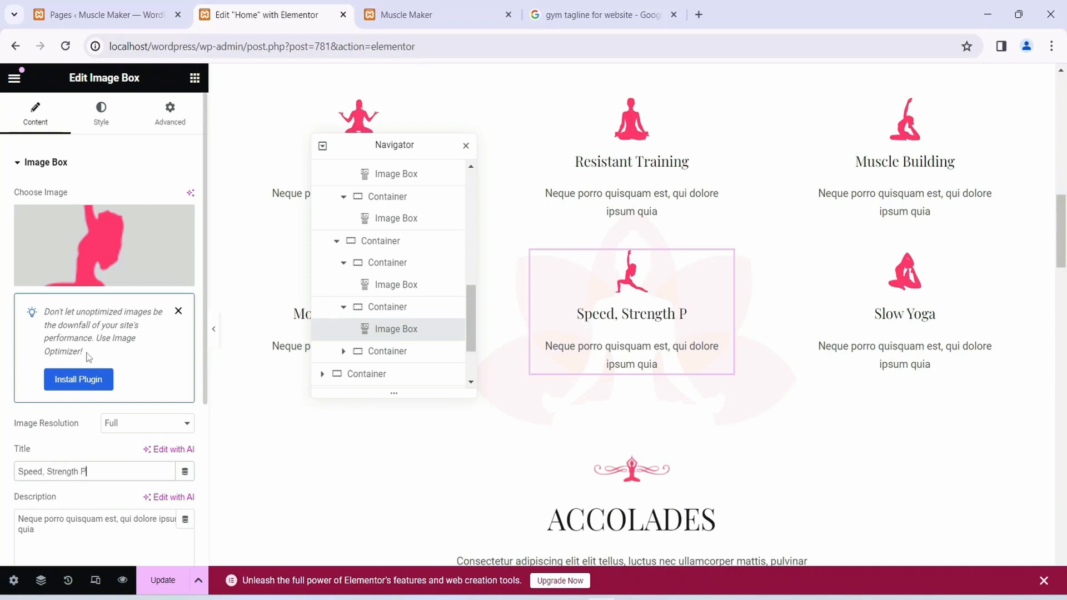
pyautogui.write('ower De')
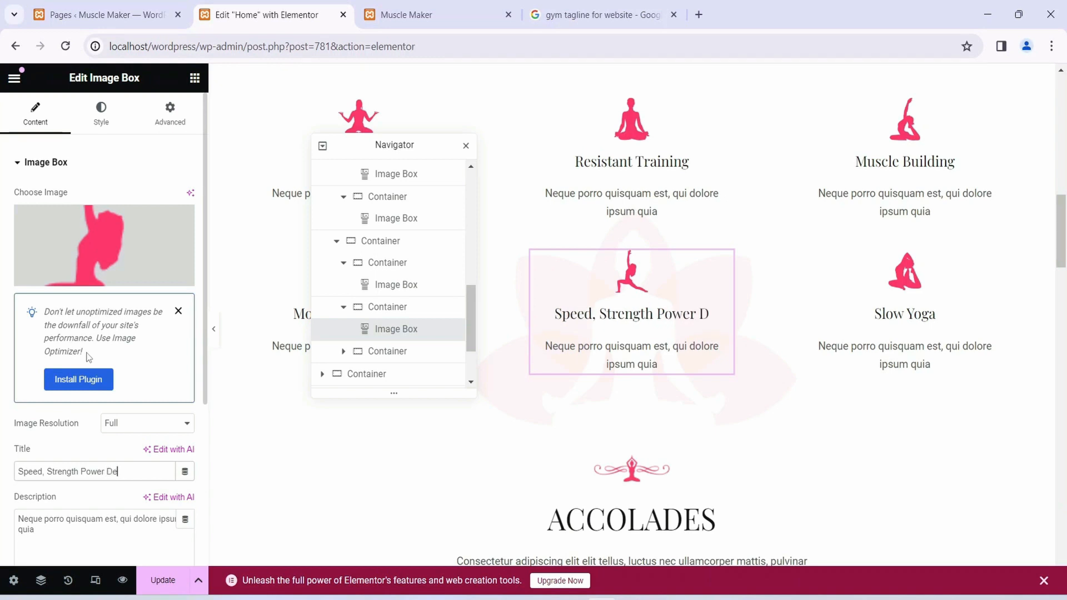
pyautogui.write('velopment')
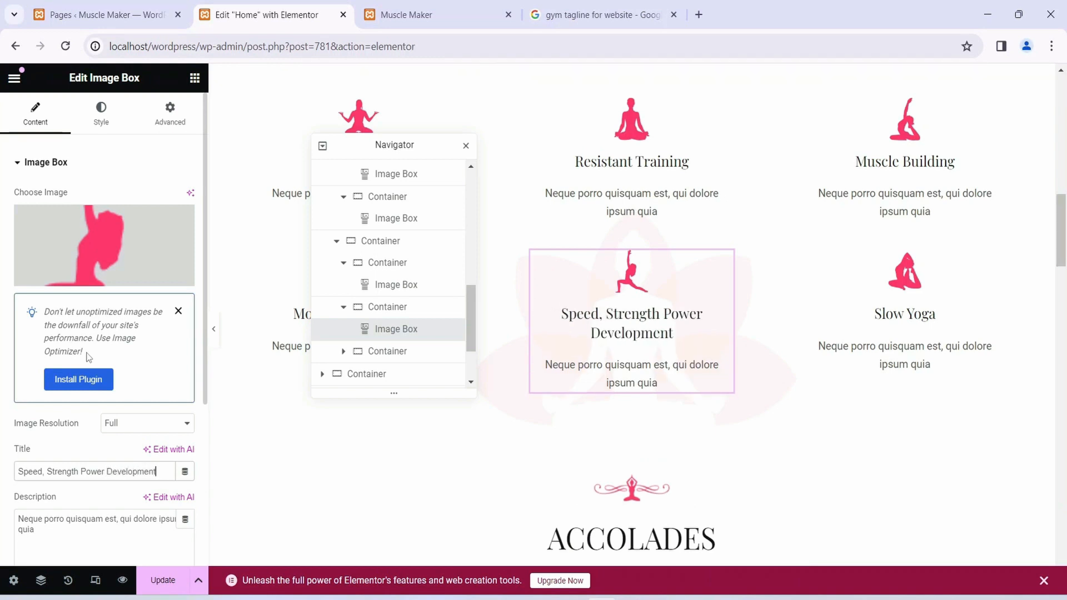
pyautogui.click(83, 476)
pyautogui.write('&')
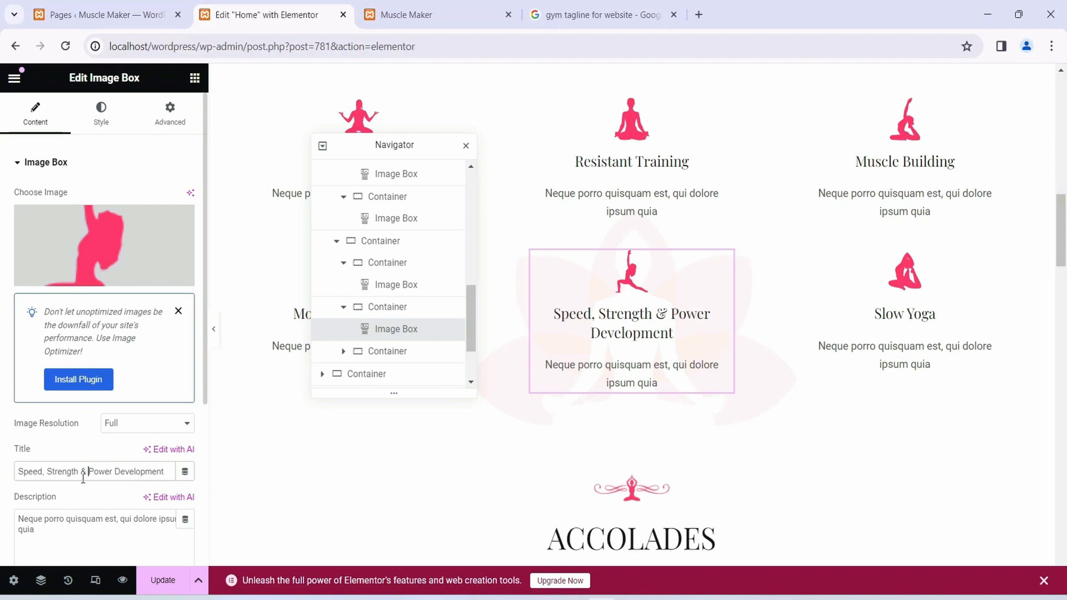
# Replace the title of the Slow Yoga image box with "Nutritional Advice" and move the Navigator clear of the upper cards
pyautogui.click(920, 318)
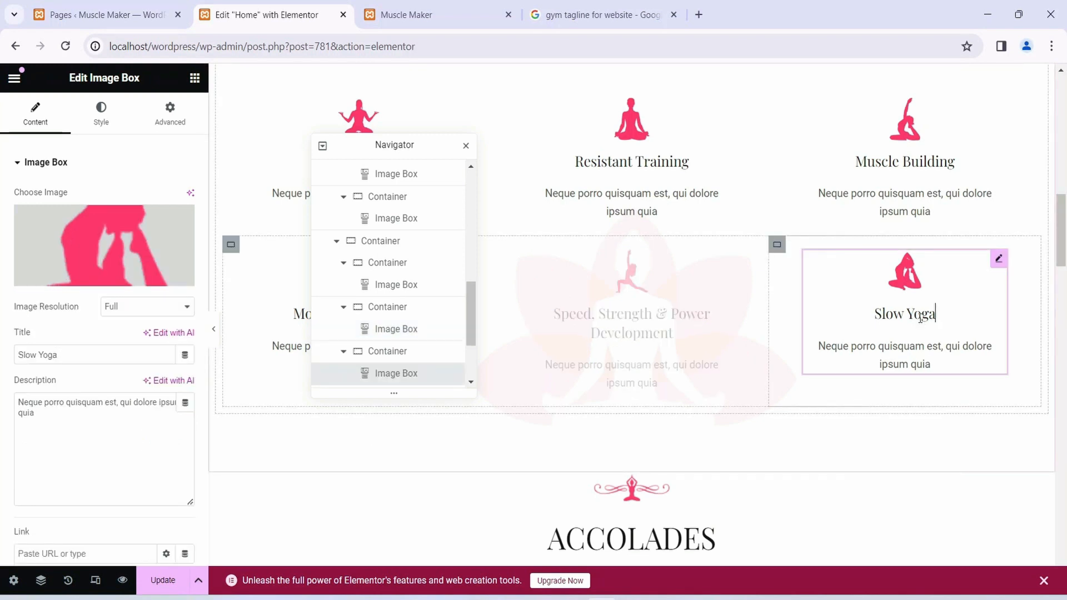
pyautogui.scroll(-2, 125, 450)
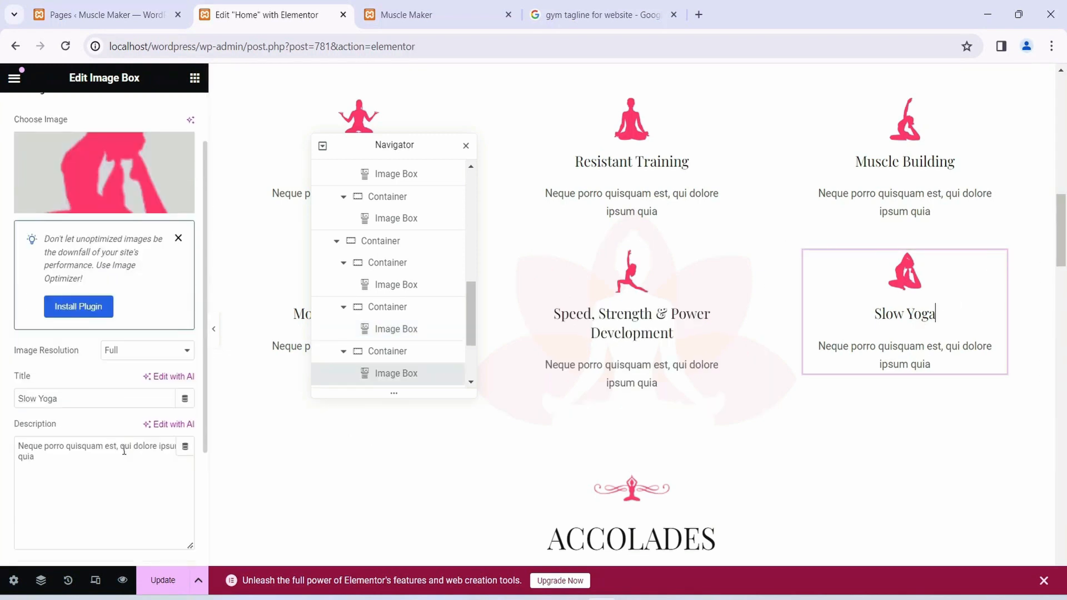
pyautogui.moveTo(53, 398); pyautogui.dragTo(2, 387)
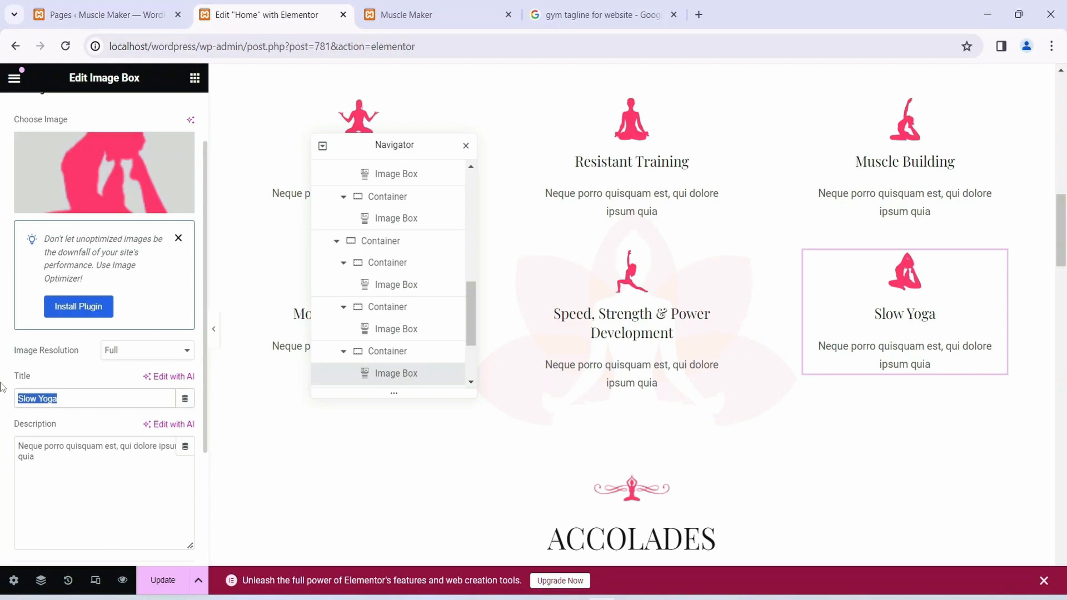
pyautogui.write('Nutritional Advice')
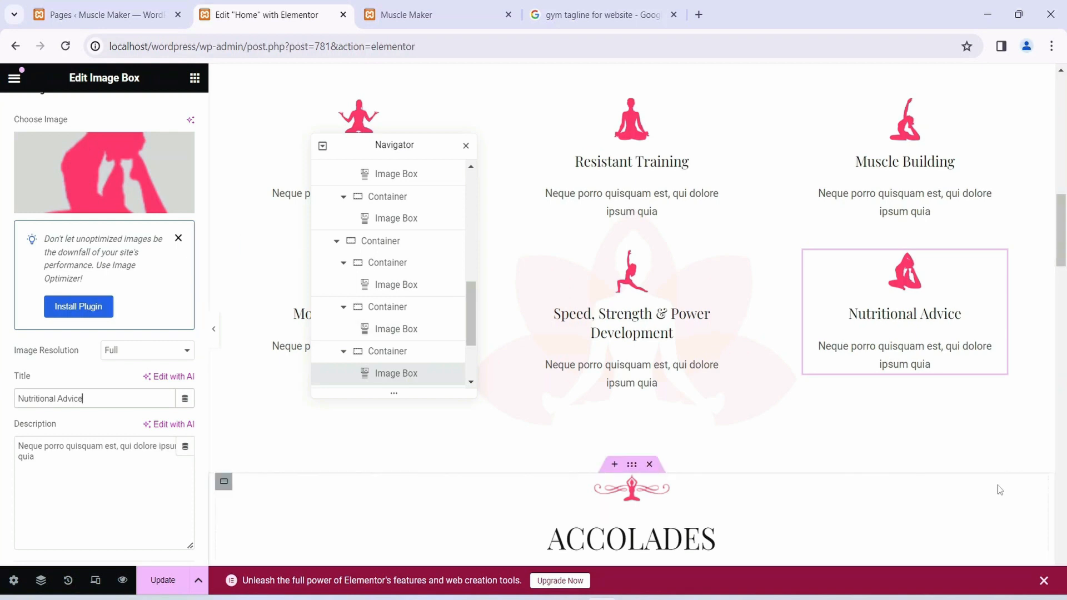
pyautogui.moveTo(399, 155); pyautogui.dragTo(919, 424)
pyautogui.scroll(1, 502, 297)
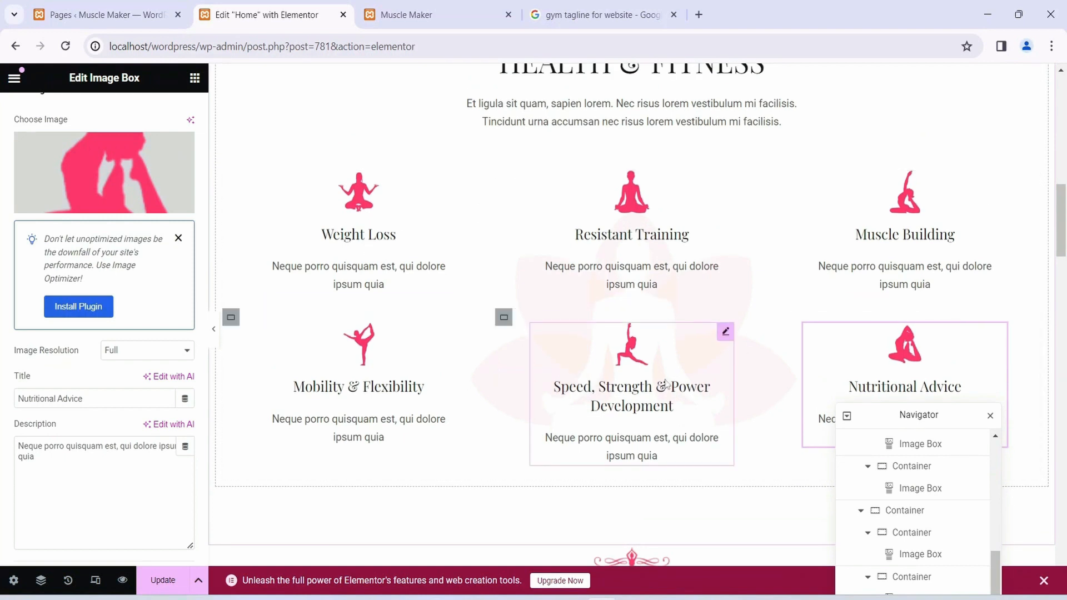
# Select the Weight Loss image box, then search Google Images for "weightloss png" in a new browser tab
pyautogui.click(360, 192)
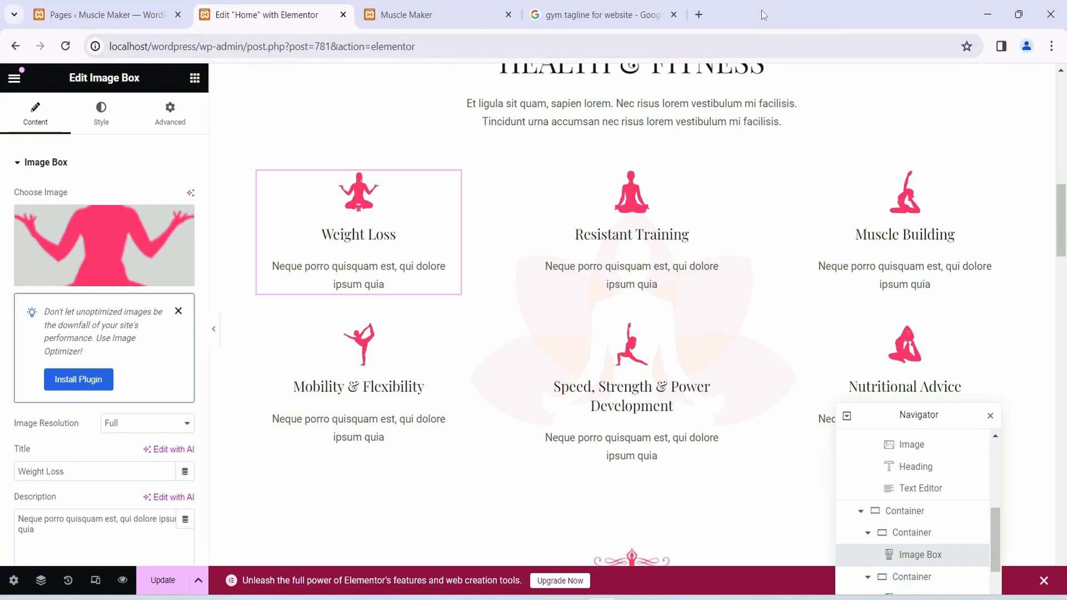
pyautogui.click(698, 14)
pyautogui.write('q')
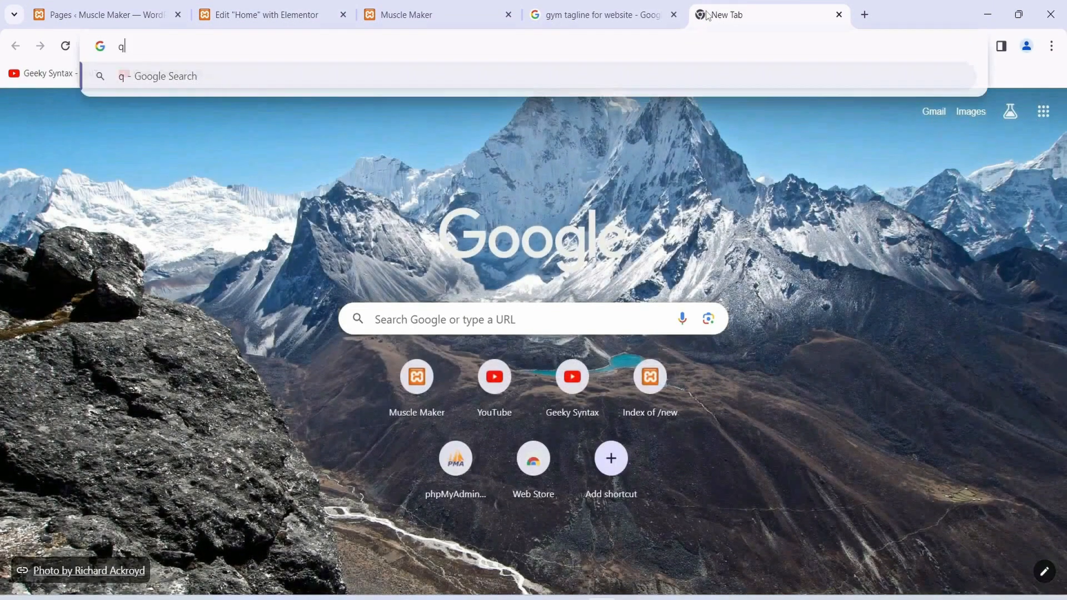
pyautogui.press('BackSpace')
pyautogui.write('wei')
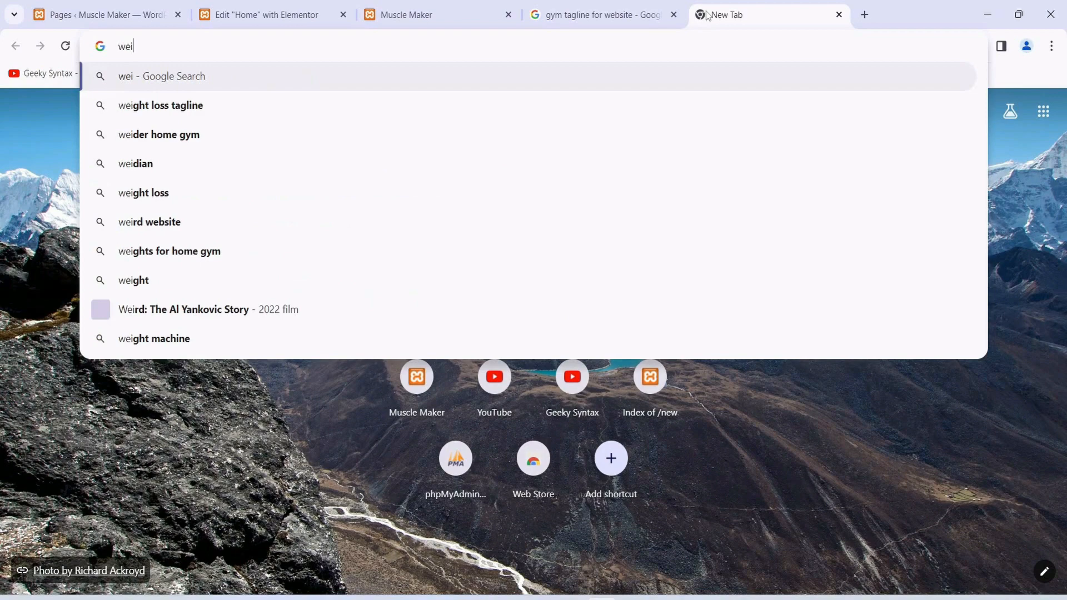
pyautogui.write('ghtloss png')
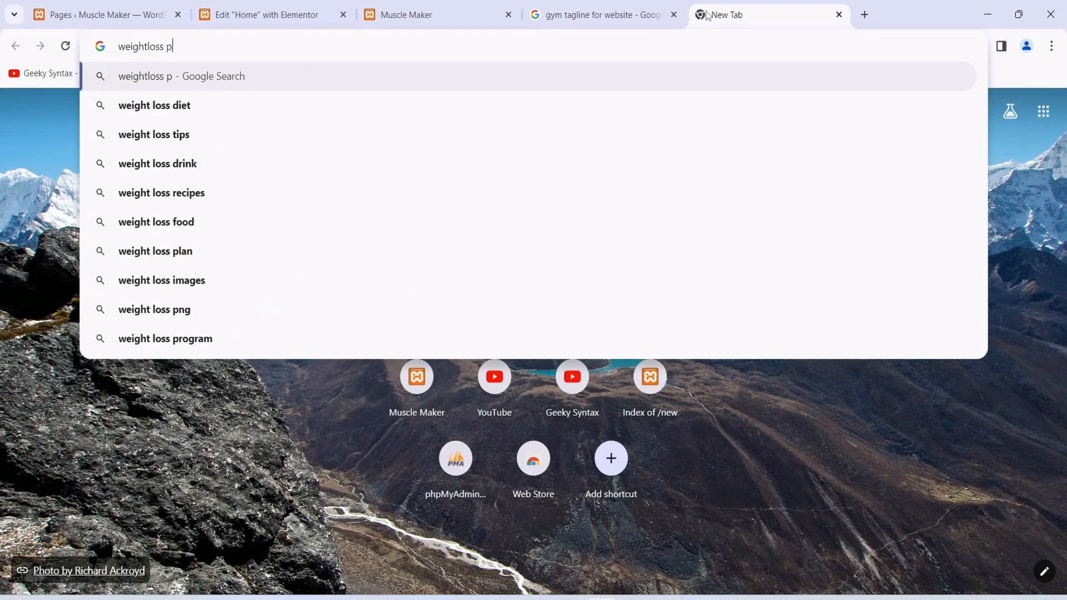
pyautogui.press('Return')
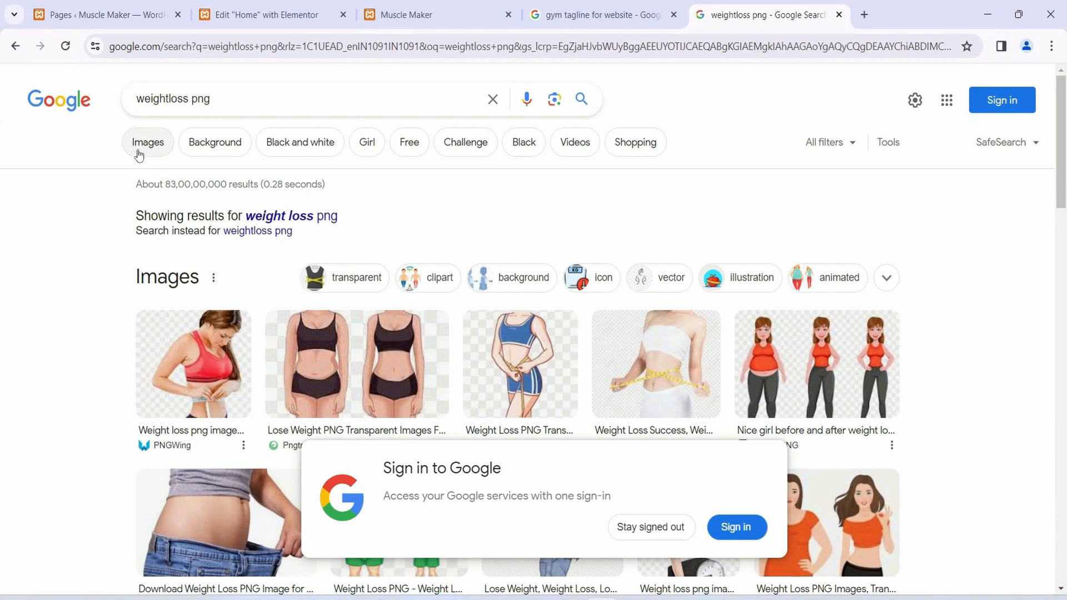
pyautogui.click(143, 145)
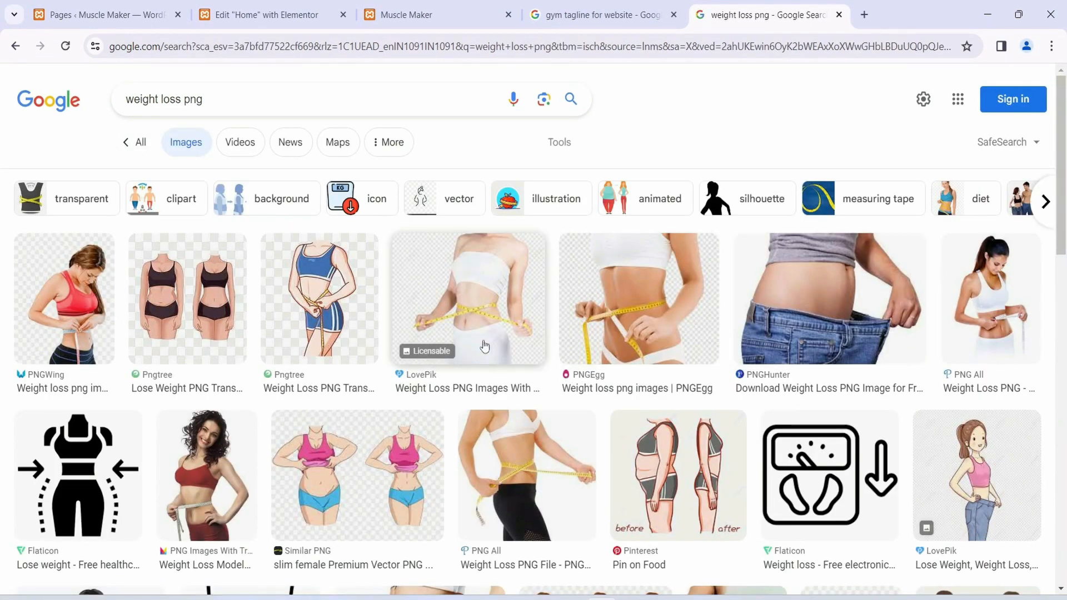
# Limit the weight loss image results to Creative Commons licenses and look through them for a suitable icon
pyautogui.click(560, 142)
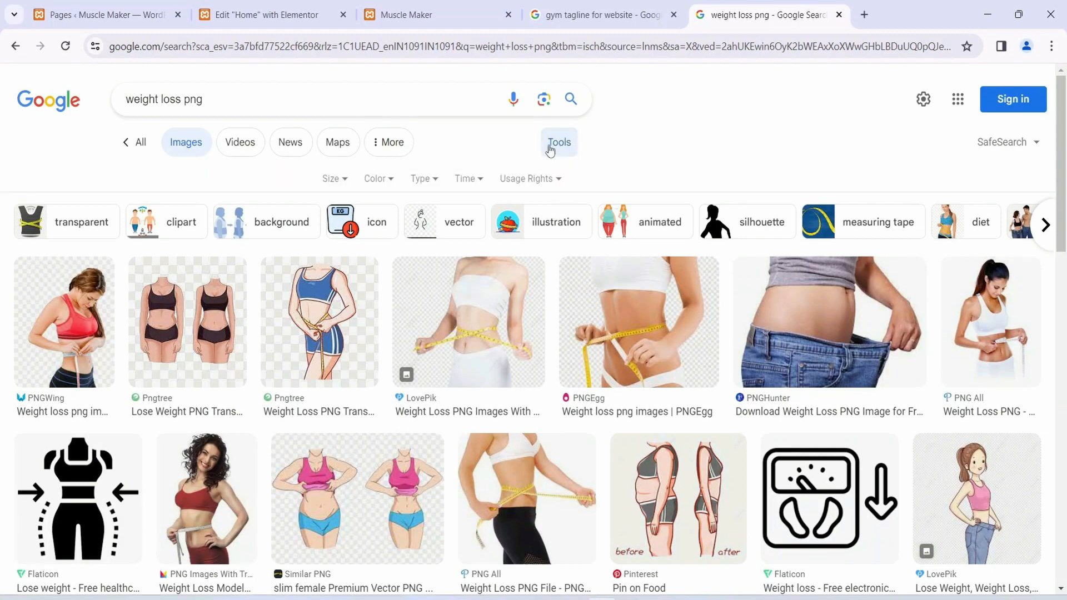
pyautogui.click(545, 178)
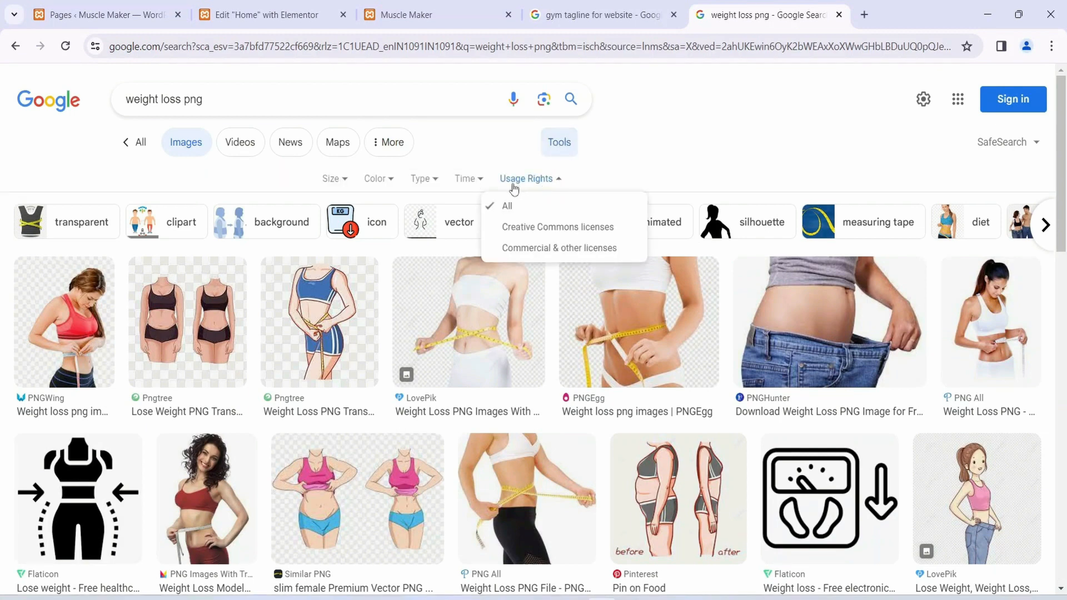
pyautogui.click(532, 229)
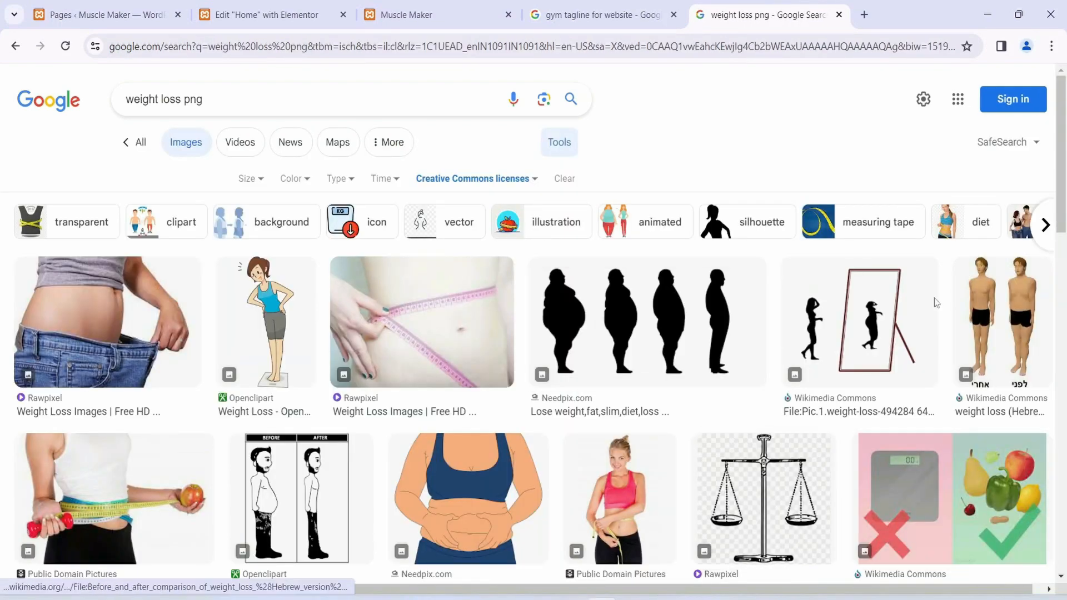
pyautogui.scroll(-5, 539, 366)
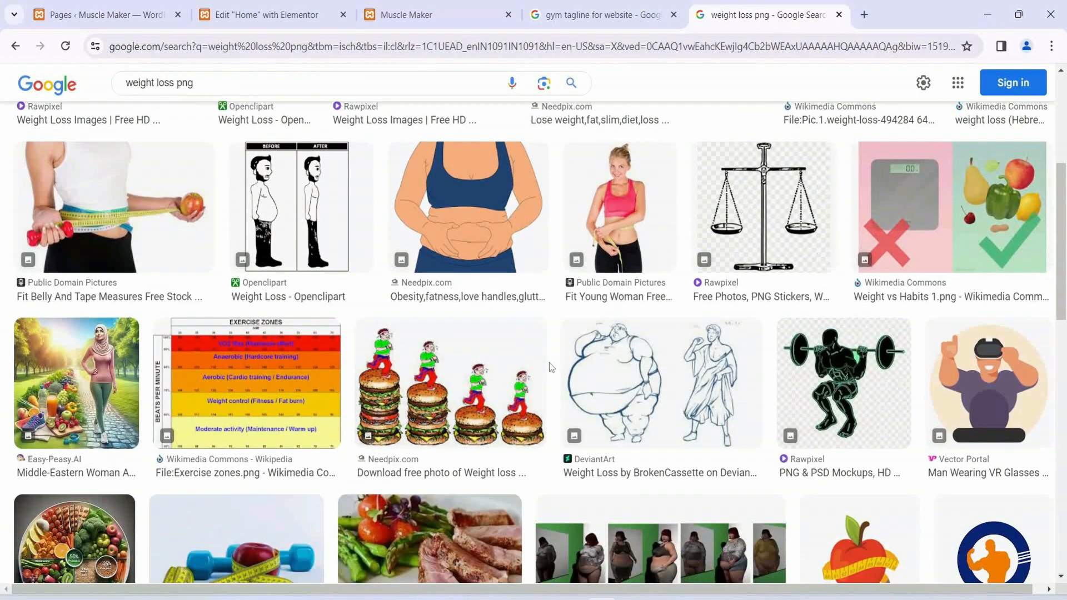
pyautogui.scroll(5, 367, 286)
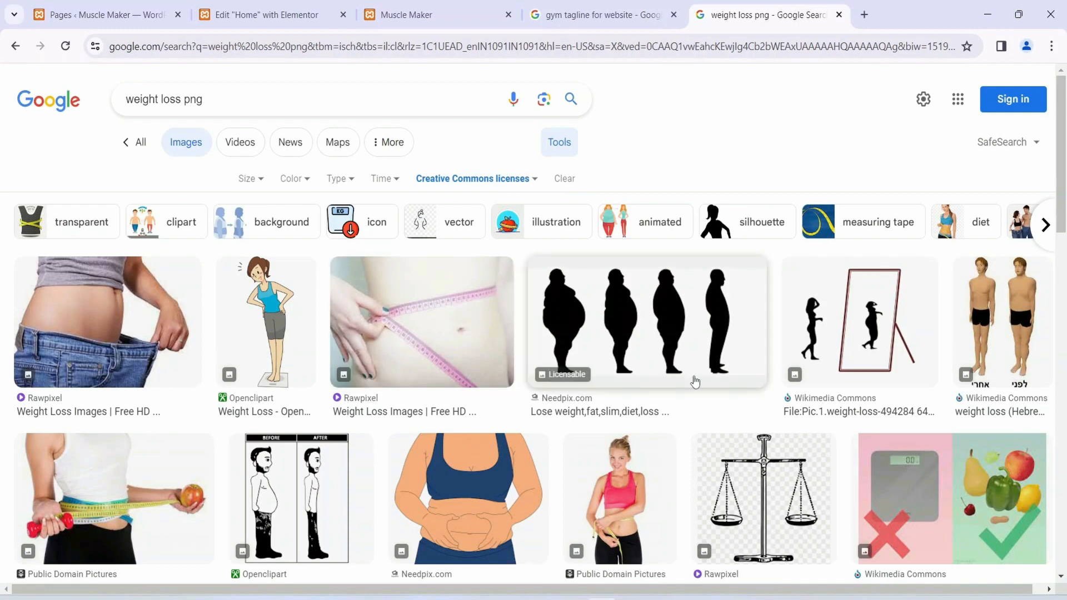
# Return to the Elementor editor and start uploading files from the computer for the Weight Loss box's image
pyautogui.click(601, 19)
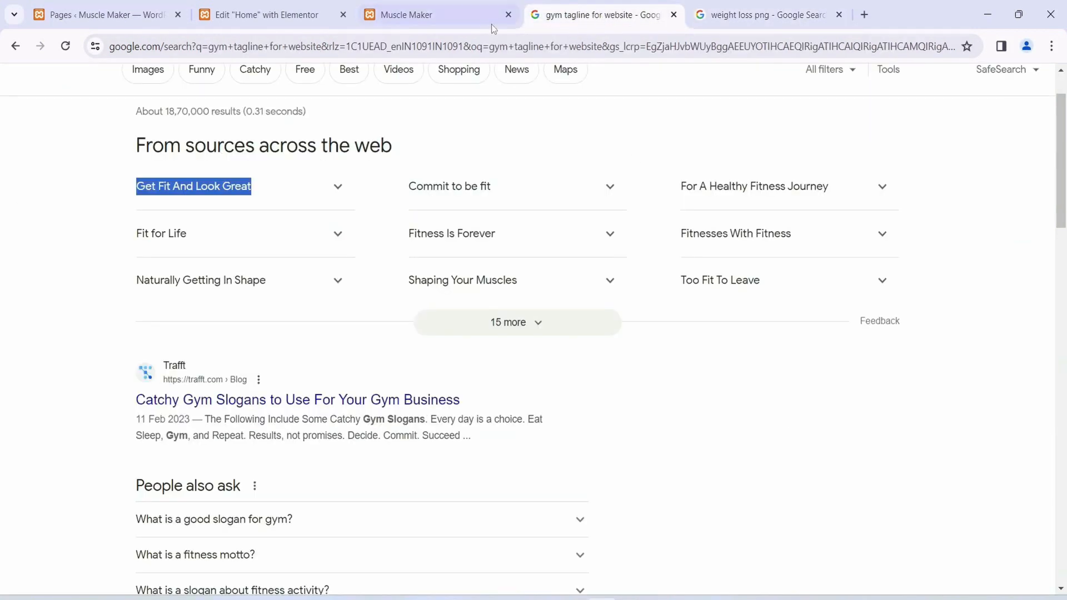
pyautogui.click(454, 17)
pyautogui.click(292, 25)
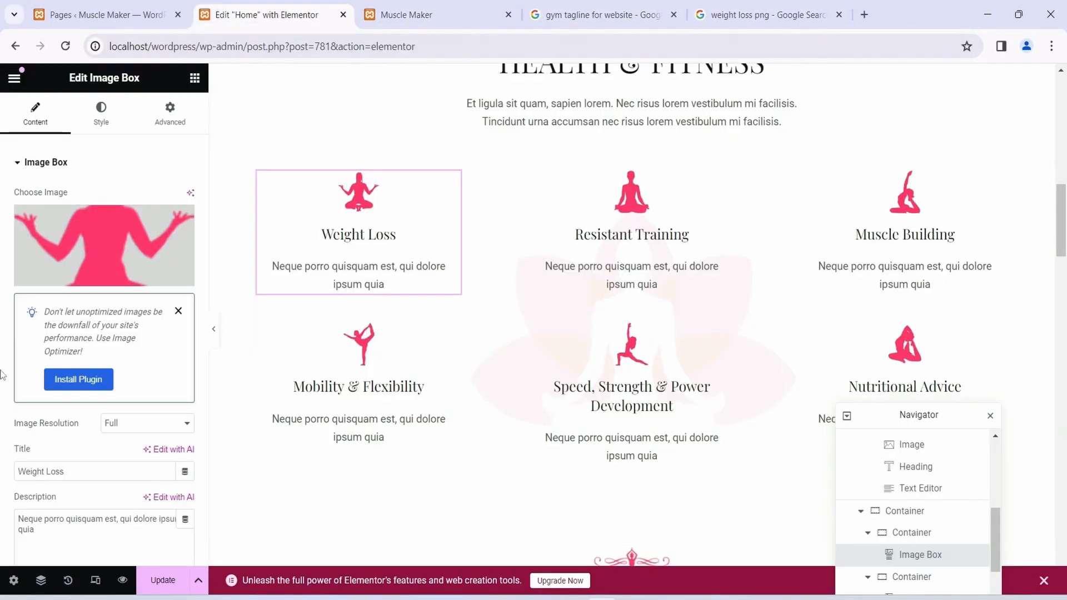
pyautogui.moveTo(86, 285)
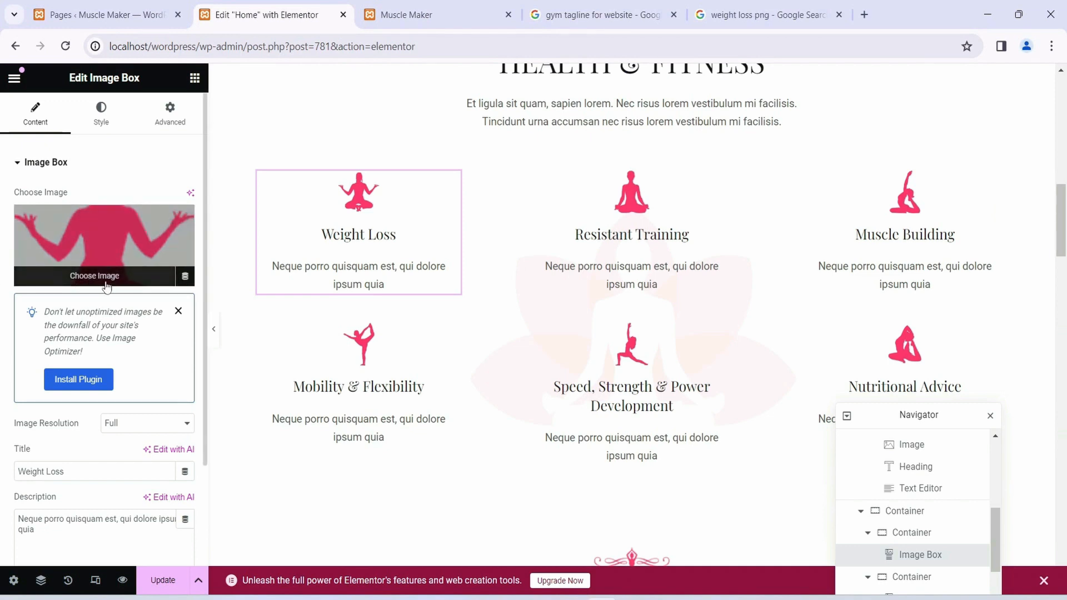
pyautogui.click(95, 285)
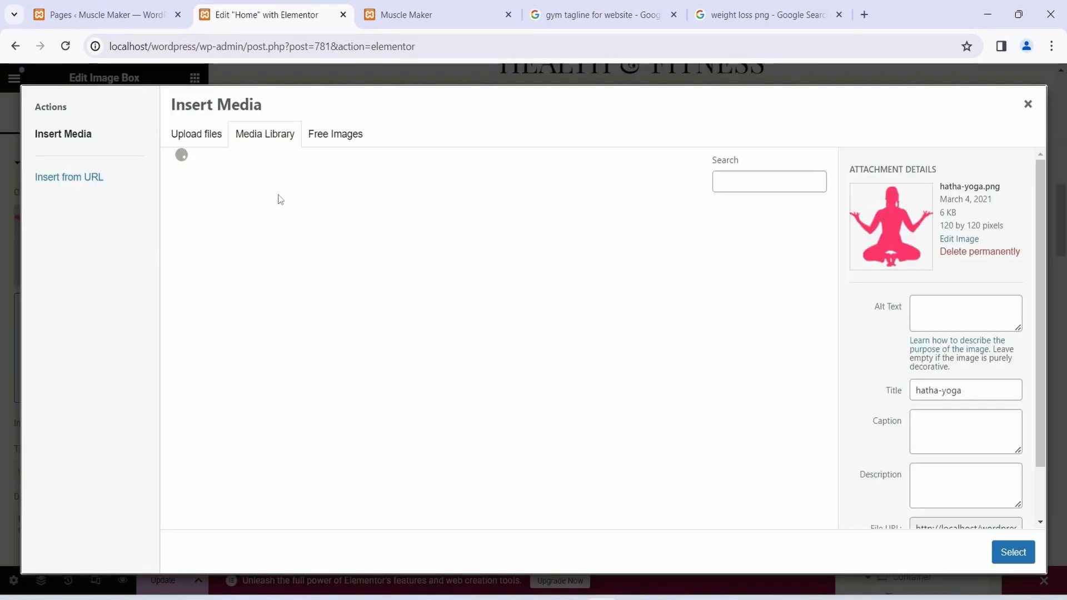
pyautogui.click(196, 134)
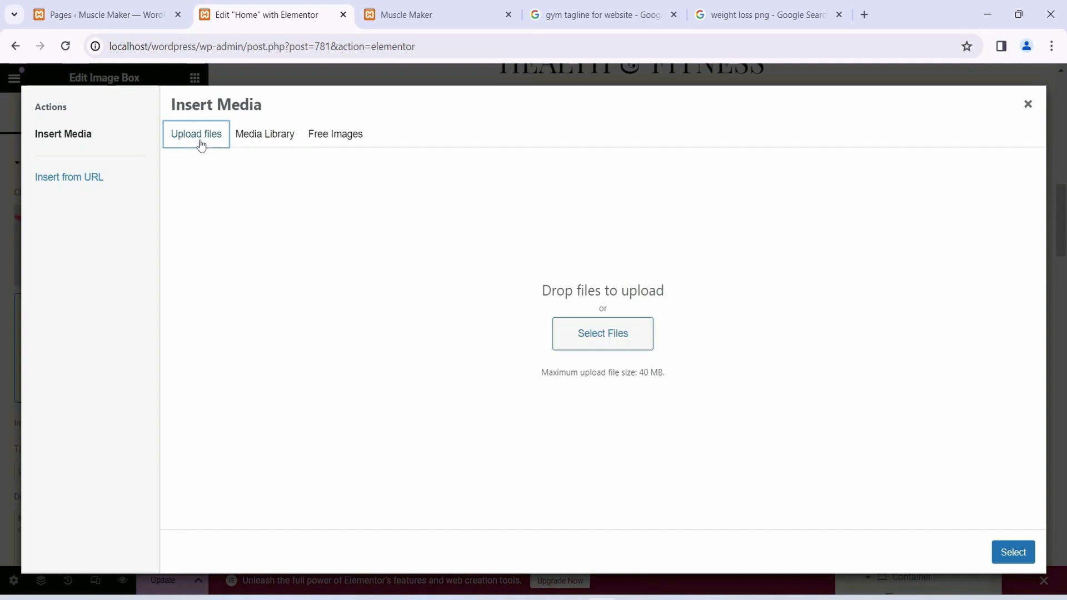
pyautogui.click(596, 343)
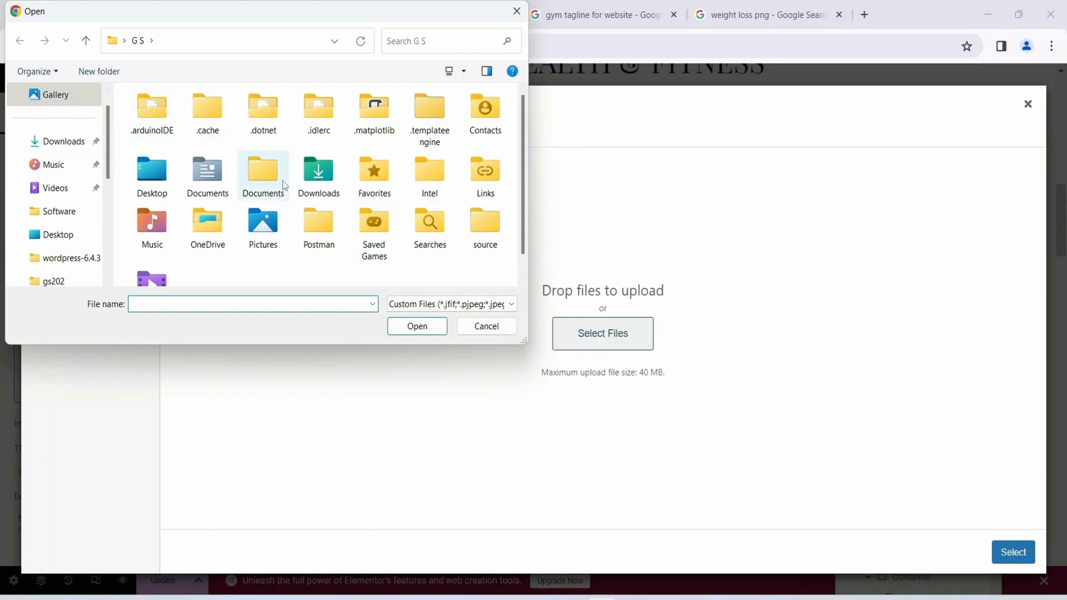
# Upload the seven images Pic1.png, pic2.png, pic3.png, pic4.png, pic5.jpg, pic6.png and pic7.png from the Software folder in Downloads
pyautogui.click(67, 144)
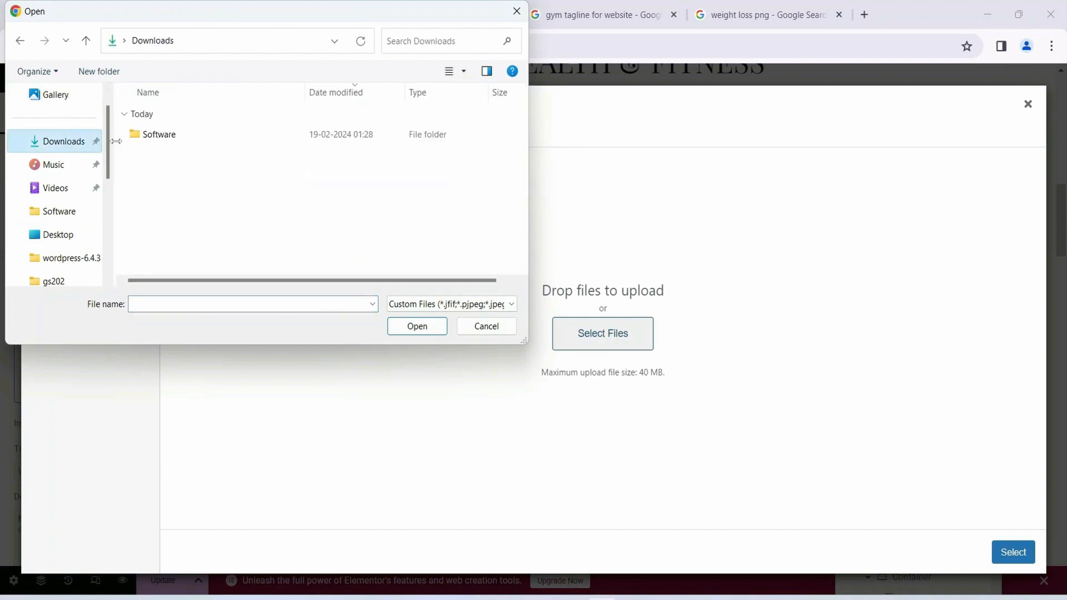
pyautogui.doubleClick(189, 142)
pyautogui.scroll(-2, 221, 185)
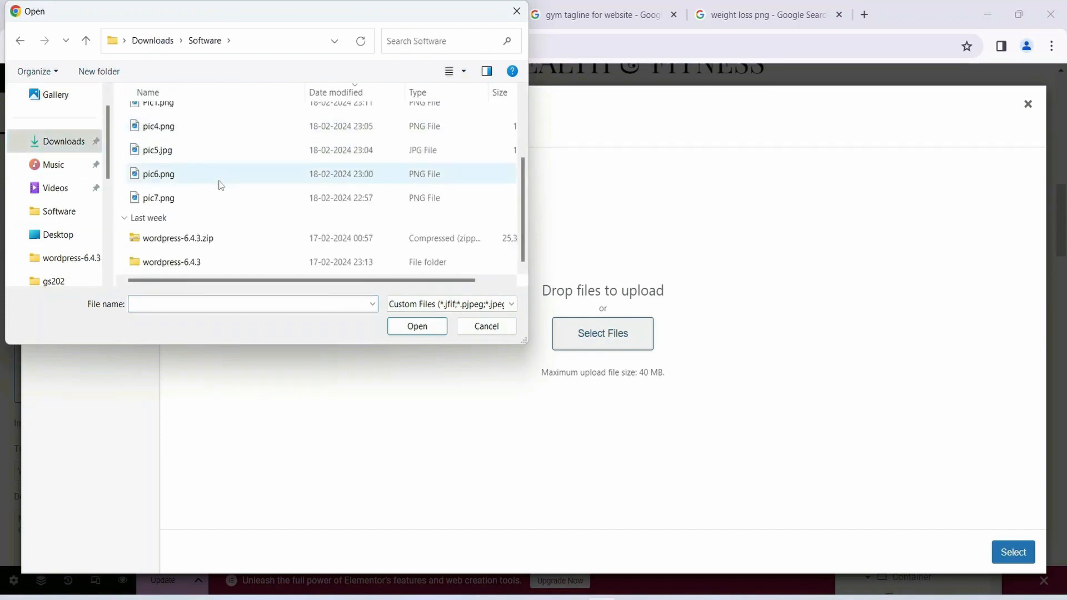
pyautogui.click(463, 72)
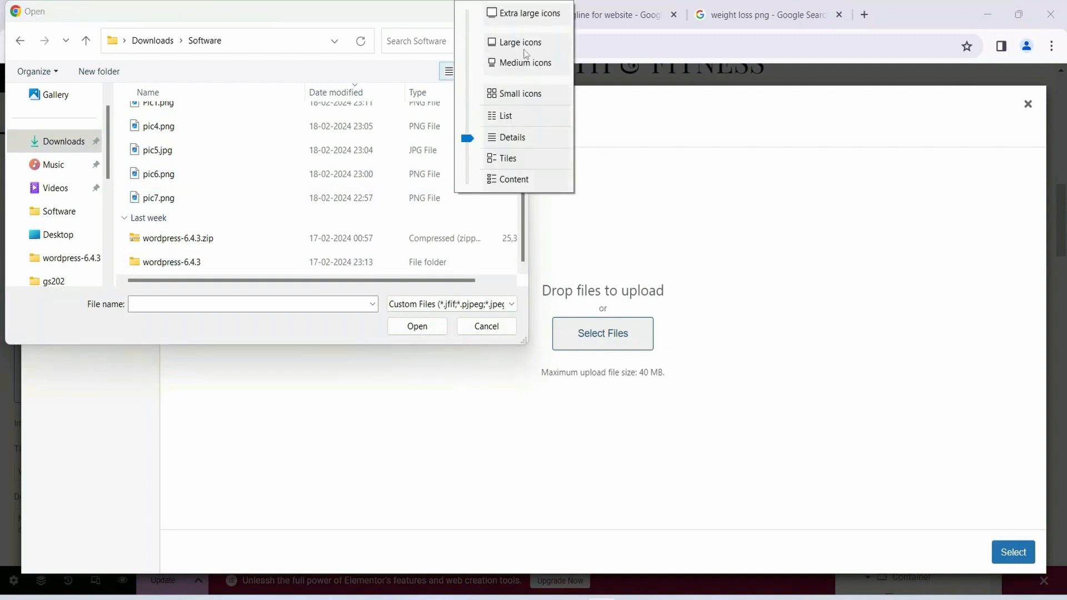
pyautogui.click(525, 60)
pyautogui.moveTo(528, 345); pyautogui.dragTo(859, 476)
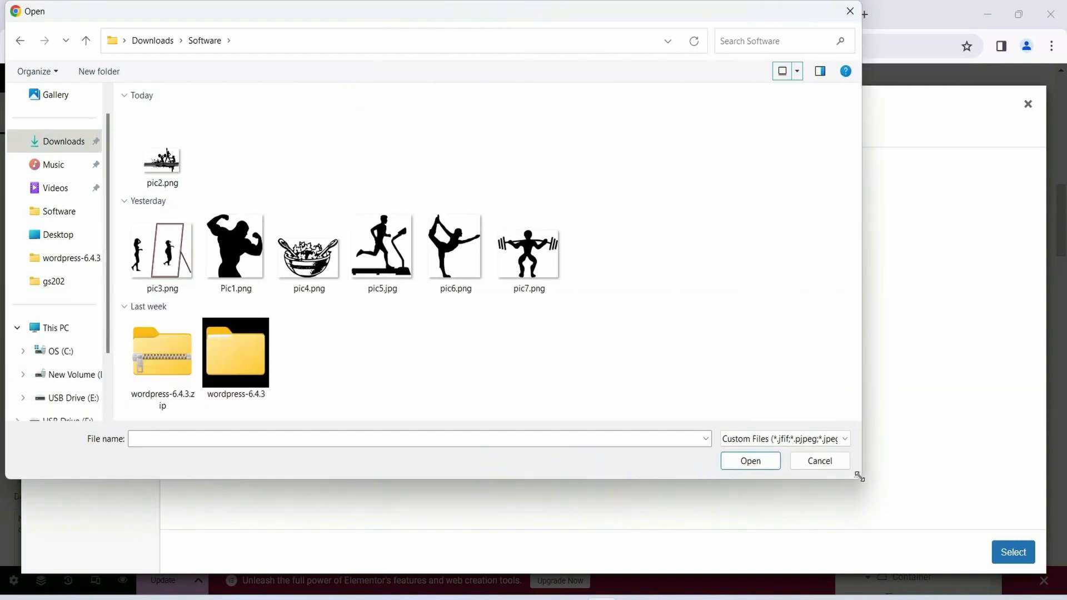
pyautogui.moveTo(599, 265); pyautogui.dragTo(73, 149)
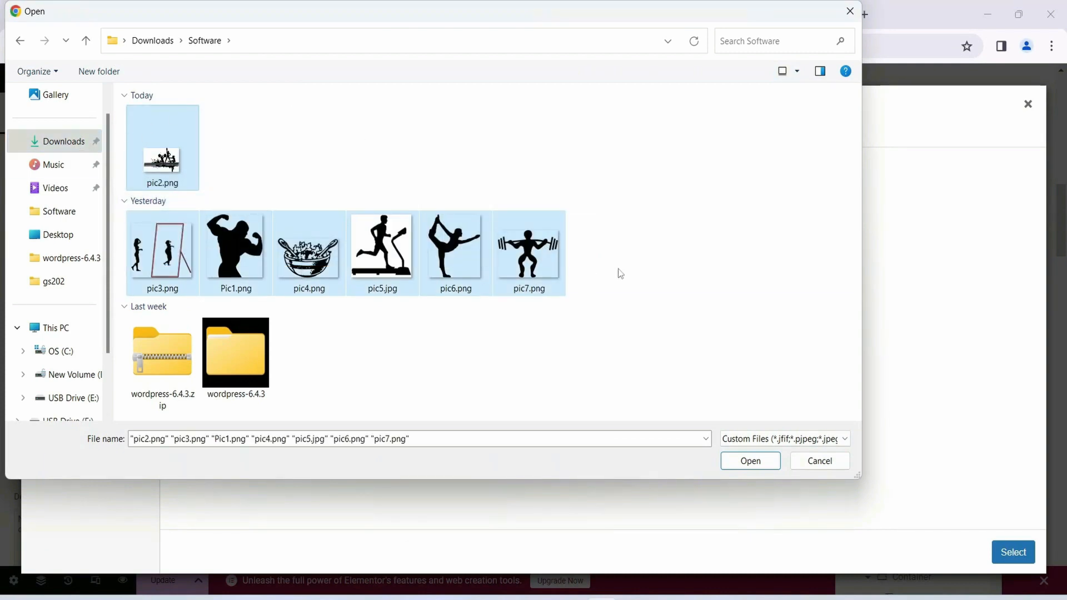
pyautogui.click(747, 460)
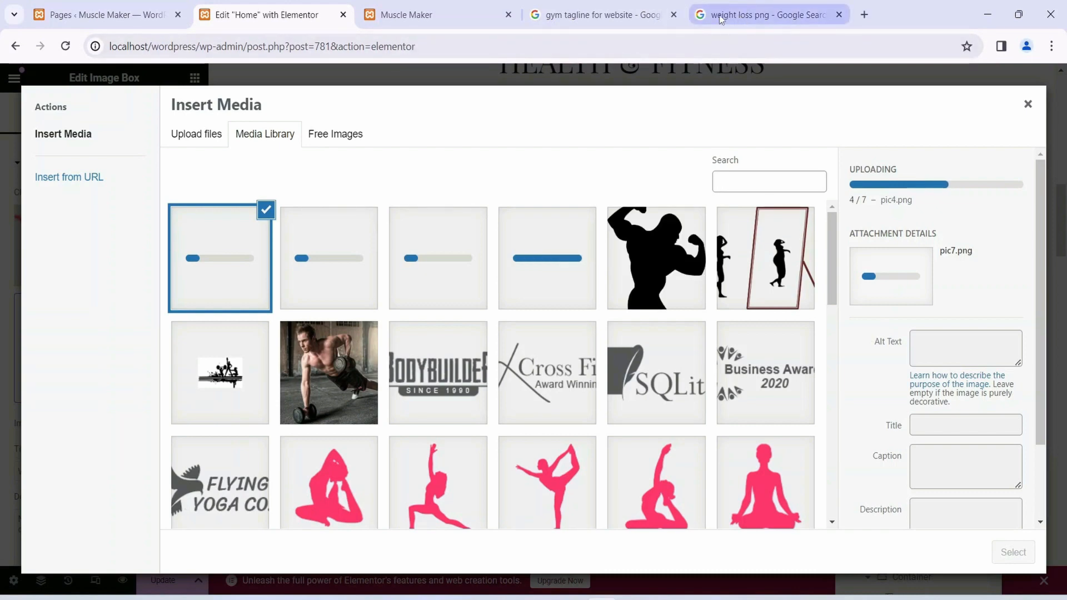
# Glance back at the weight loss image results, then set pic3.png as the Weight Loss box's image
pyautogui.click(743, 11)
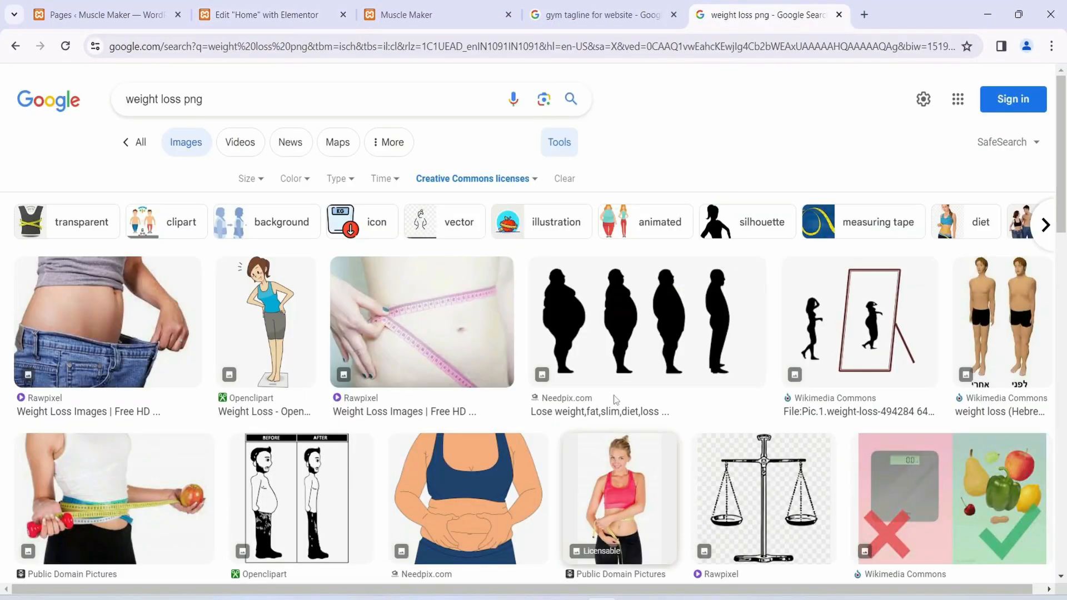
pyautogui.click(273, 24)
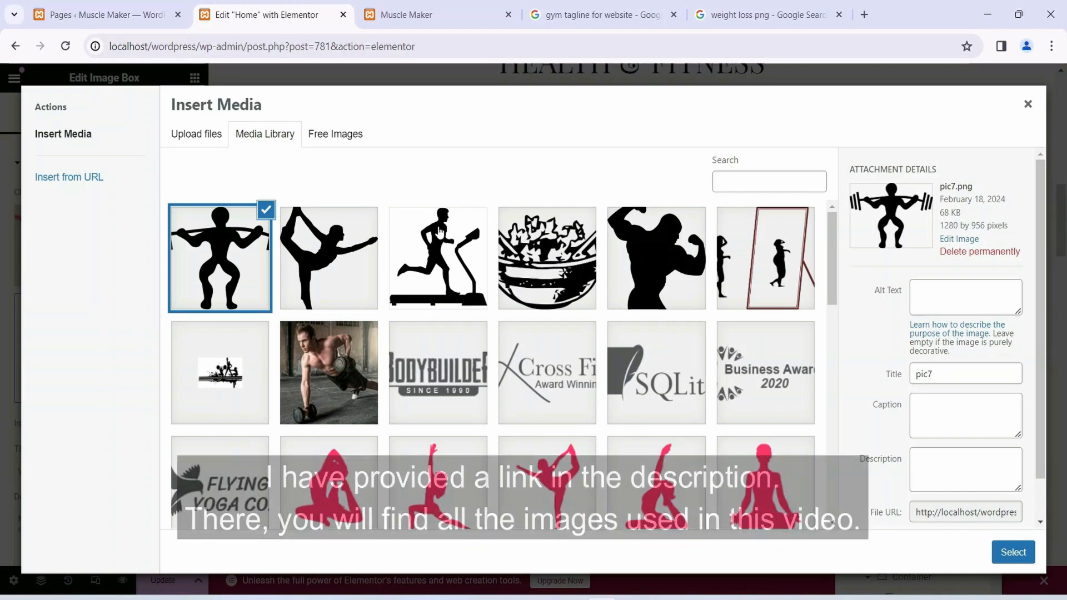
pyautogui.click(769, 265)
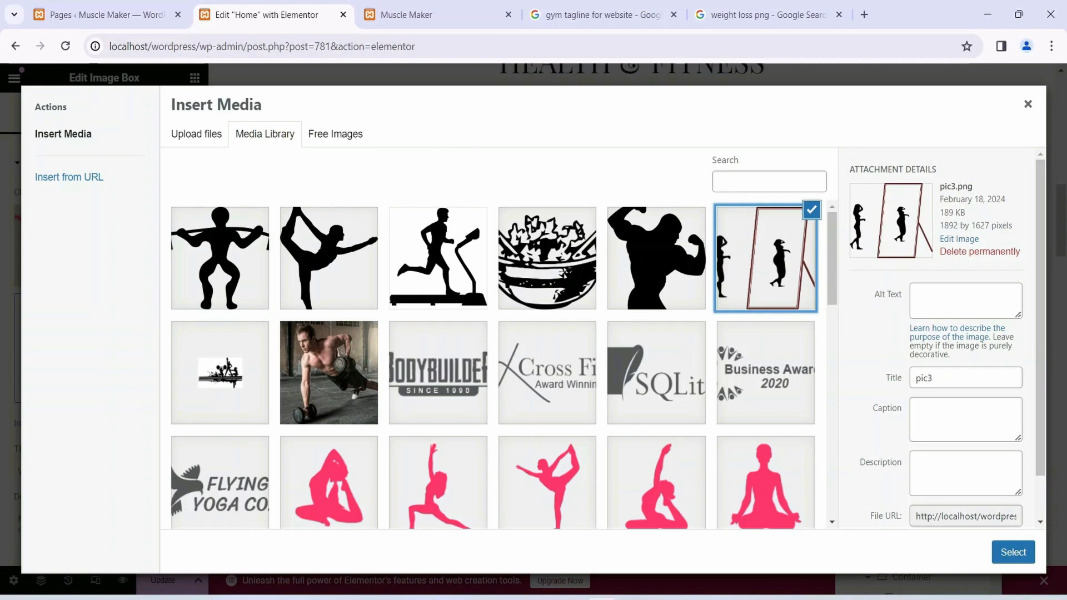
pyautogui.click(1013, 556)
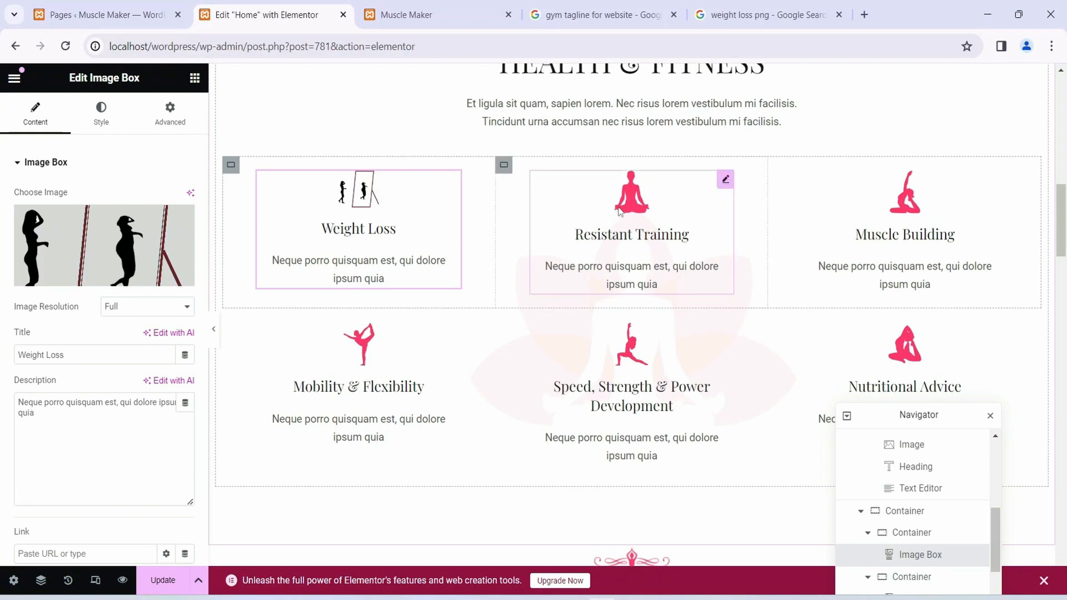
# Replace the Resistant Training box's image with the barbell silhouette pic7.png from the media library
pyautogui.click(639, 188)
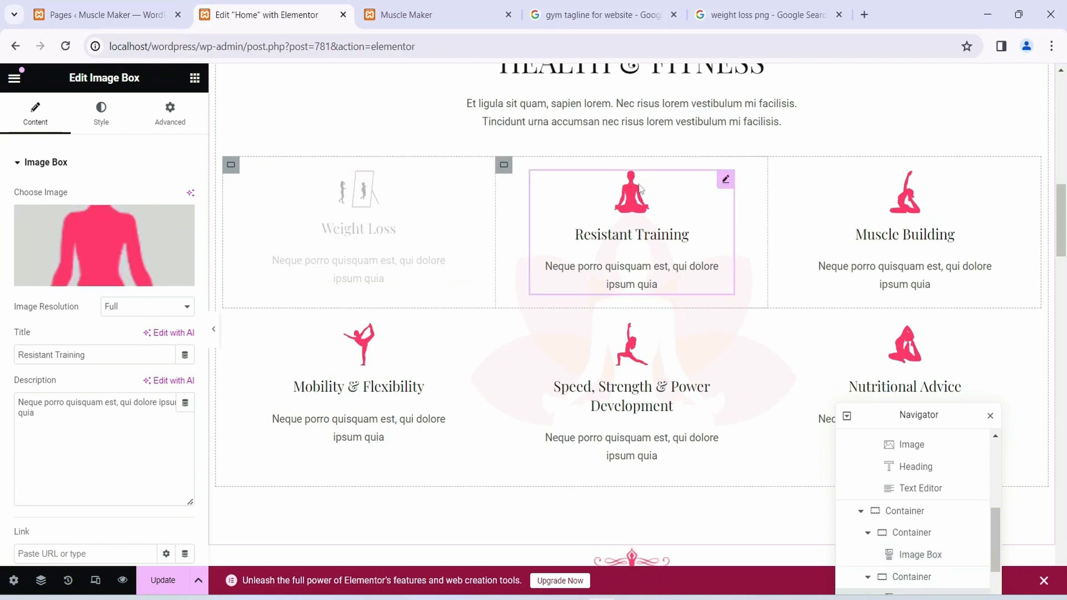
pyautogui.click(91, 278)
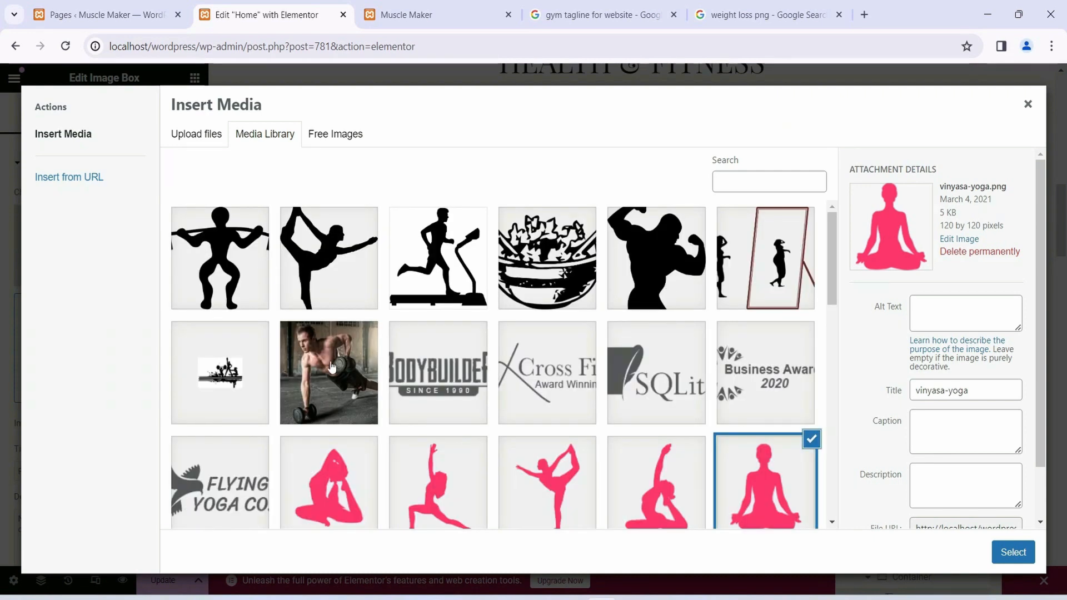
pyautogui.click(233, 267)
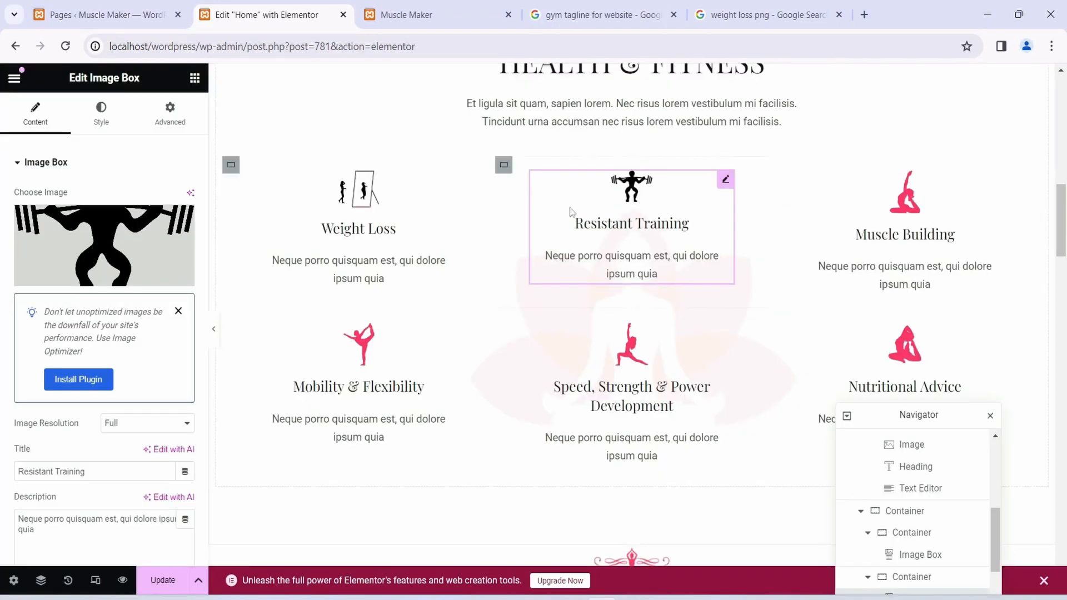
# Replace the Muscle Building box's image with the flexing bodybuilder silhouette Pic1.png from the media library
pyautogui.click(909, 218)
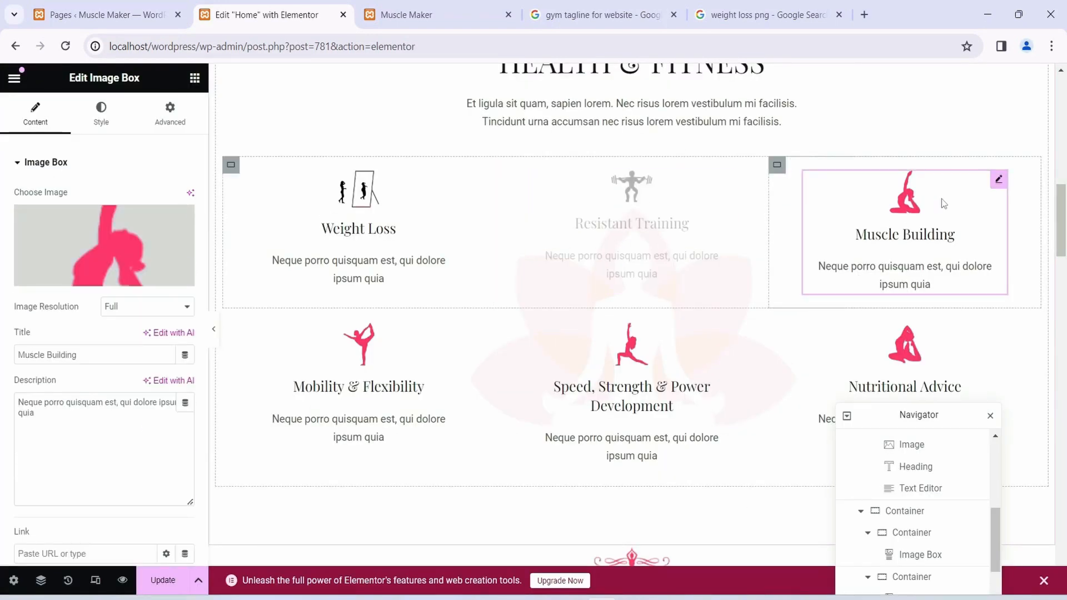
pyautogui.click(100, 278)
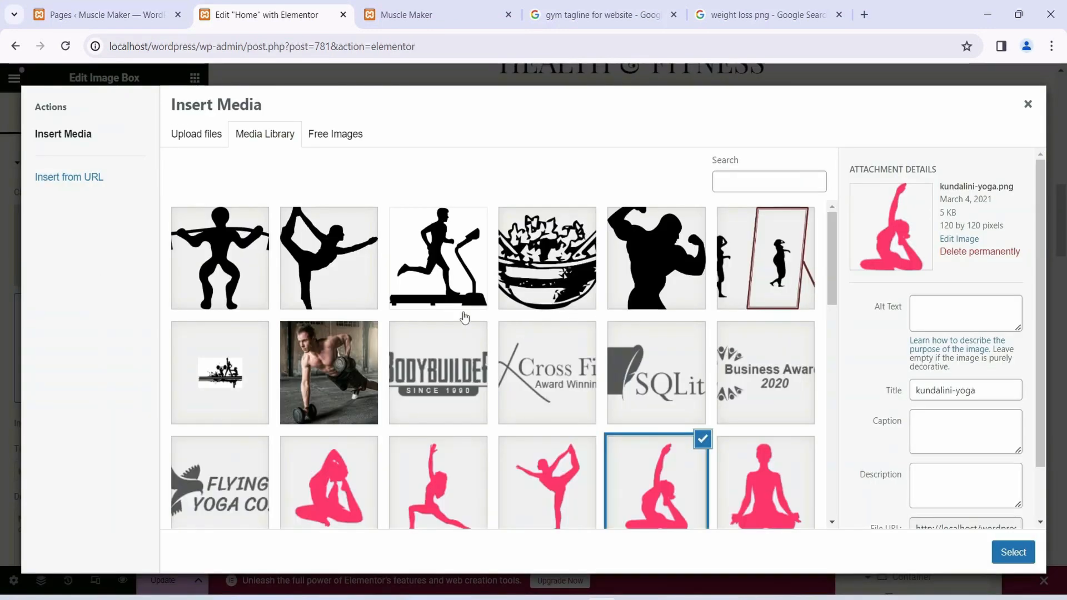
pyautogui.click(687, 260)
pyautogui.click(1014, 552)
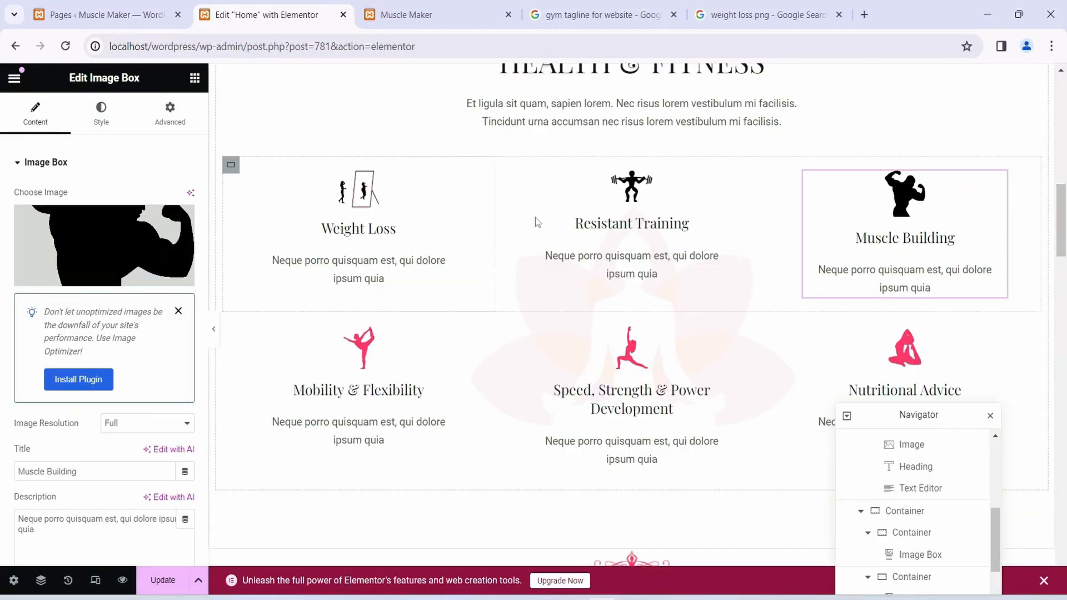
# Replace the Mobility & Flexibility box's image with the black one-leg stretching silhouette from the media library
pyautogui.scroll(-1, 442, 295)
pyautogui.click(349, 307)
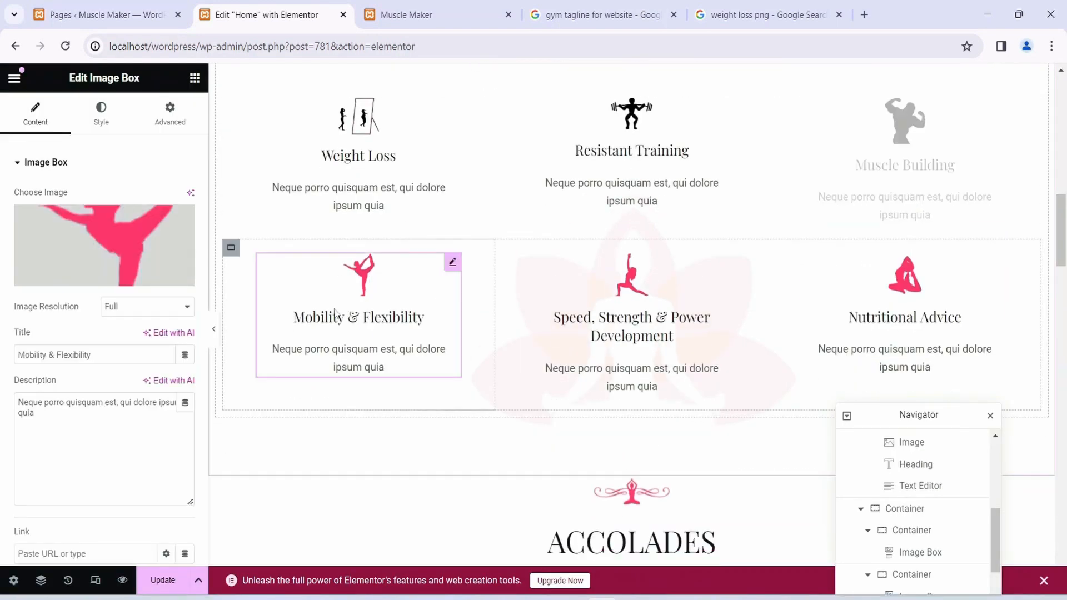
pyautogui.click(108, 281)
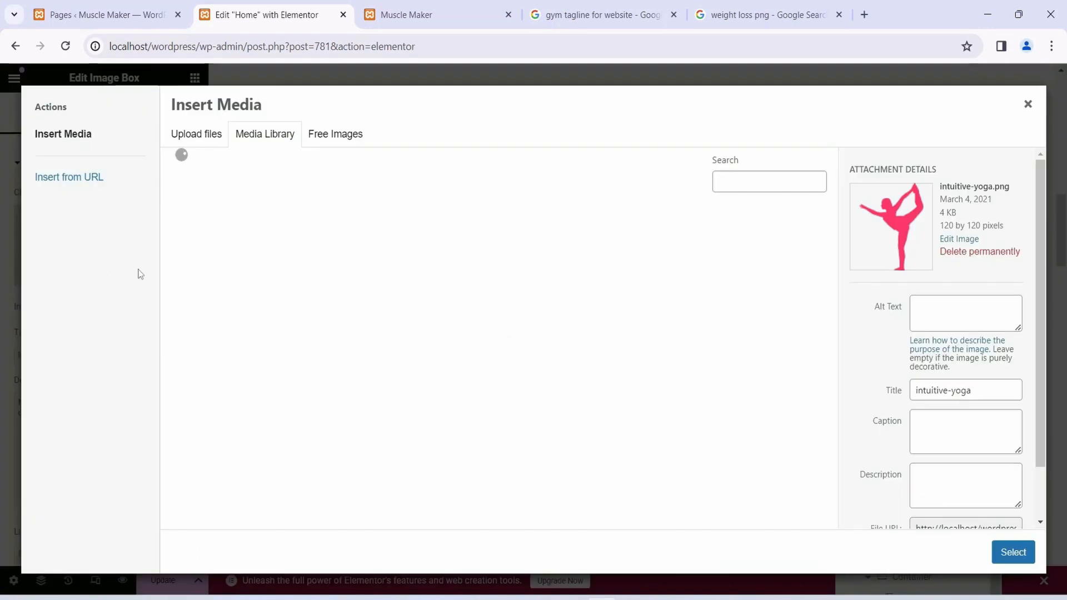
pyautogui.click(213, 138)
pyautogui.click(269, 138)
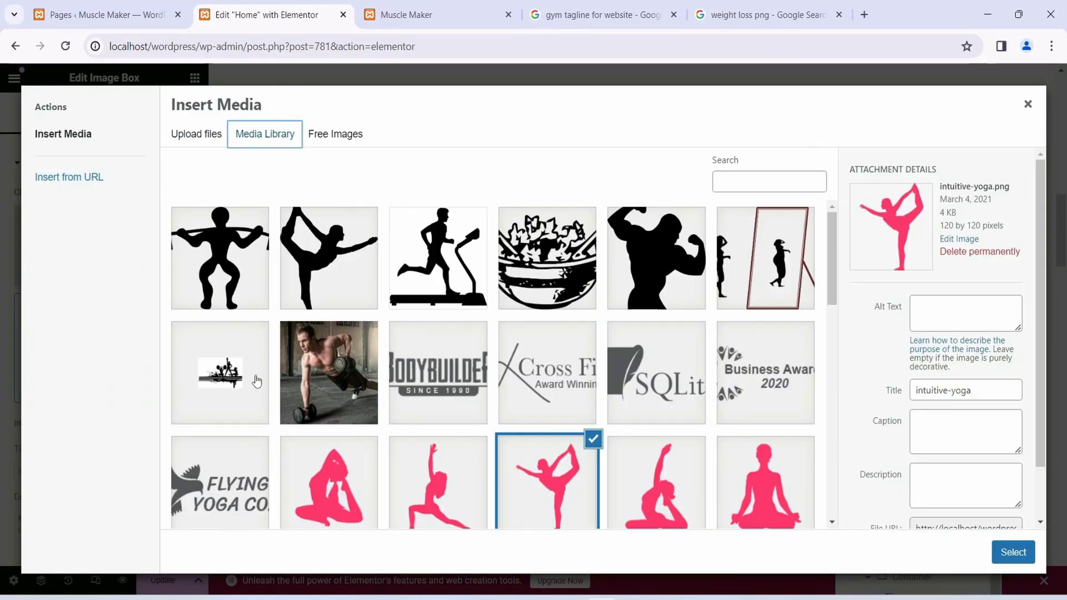
pyautogui.click(326, 250)
pyautogui.click(1030, 552)
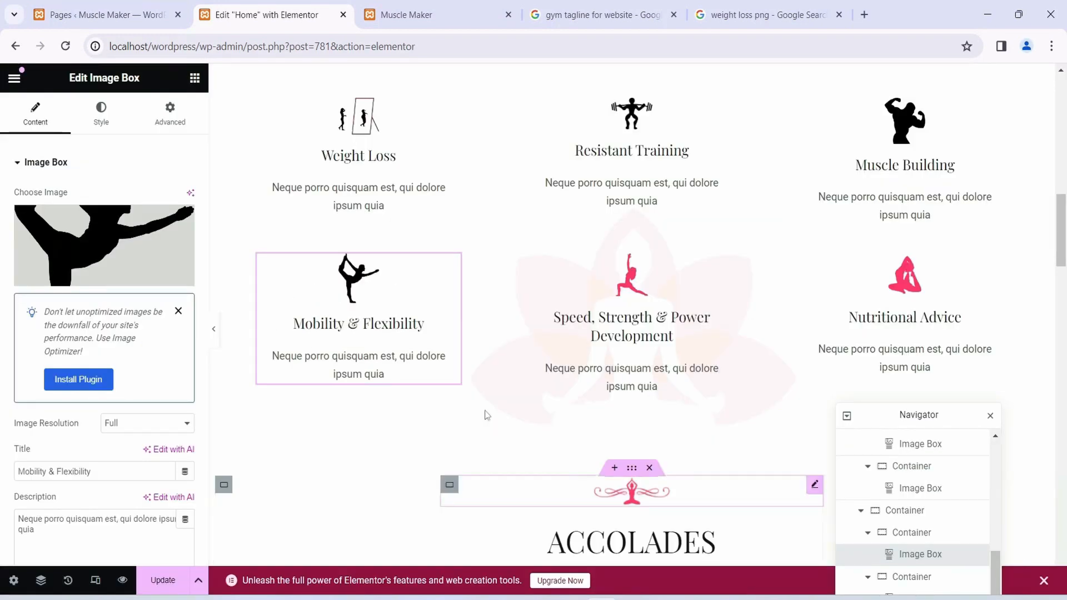
# Replace the Speed, Strength & Power Development box's image with the treadmill runner pic5.jpg from the media library
pyautogui.click(616, 291)
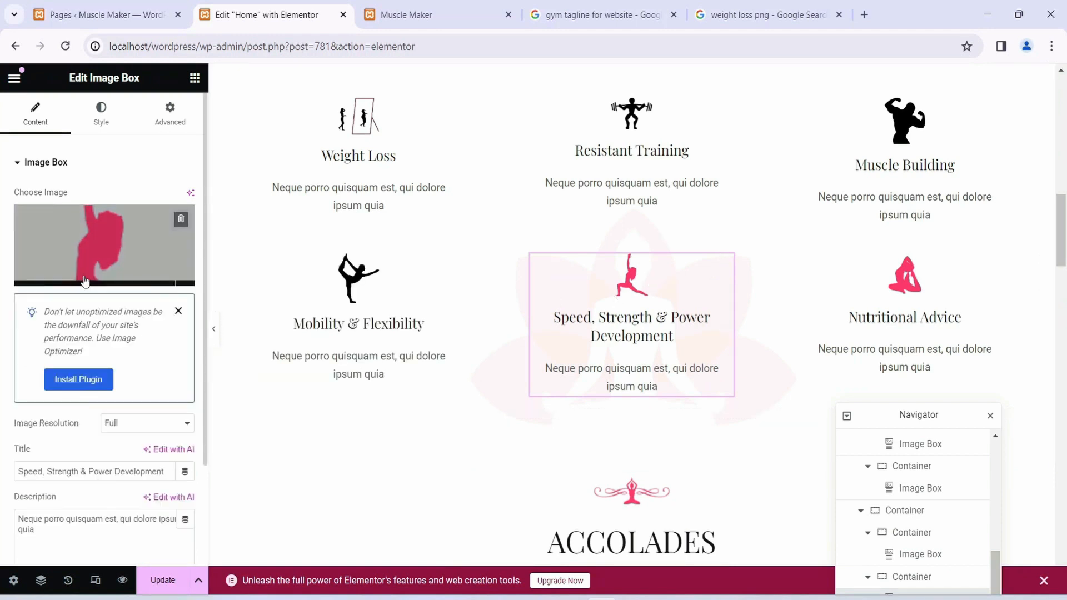
pyautogui.click(90, 279)
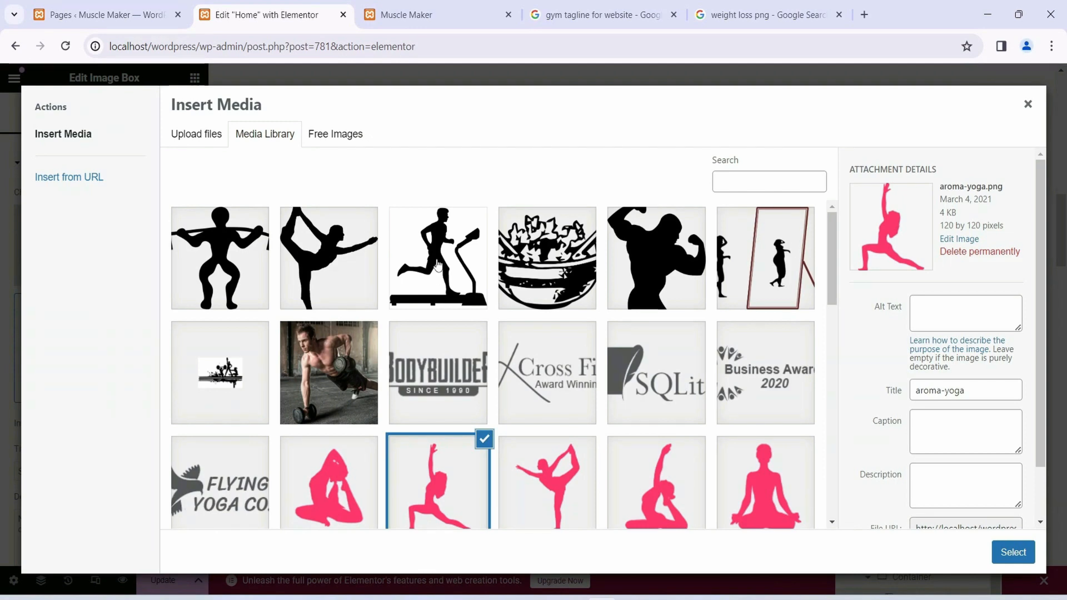
pyautogui.click(445, 262)
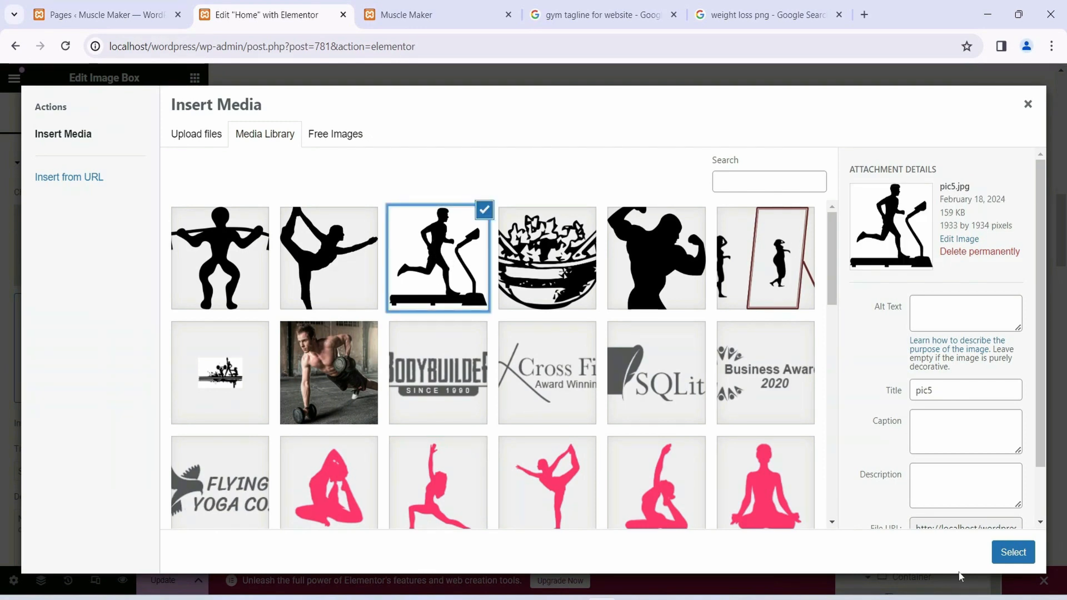
pyautogui.click(1013, 552)
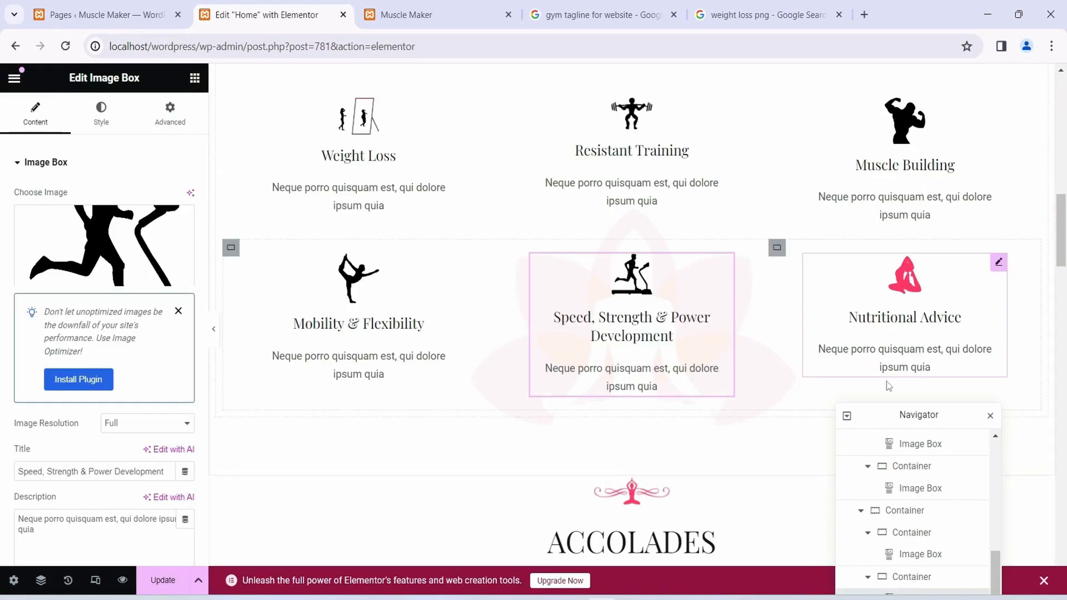
# Replace the Nutritional Advice box's image with the salad bowl pic4.png from the media library
pyautogui.click(905, 307)
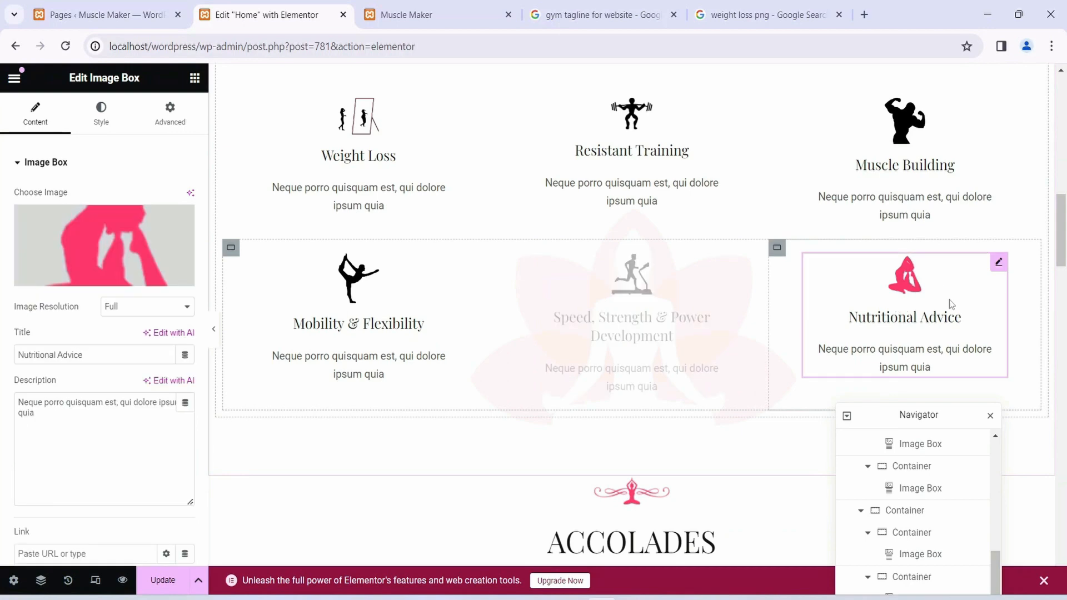
pyautogui.click(102, 280)
pyautogui.click(547, 269)
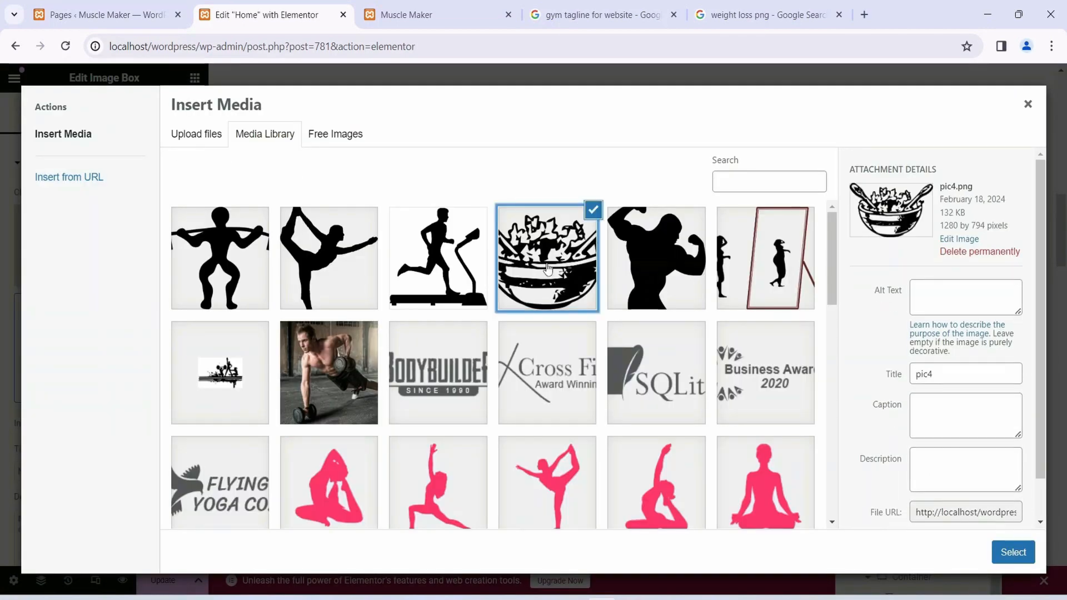
pyautogui.click(1003, 556)
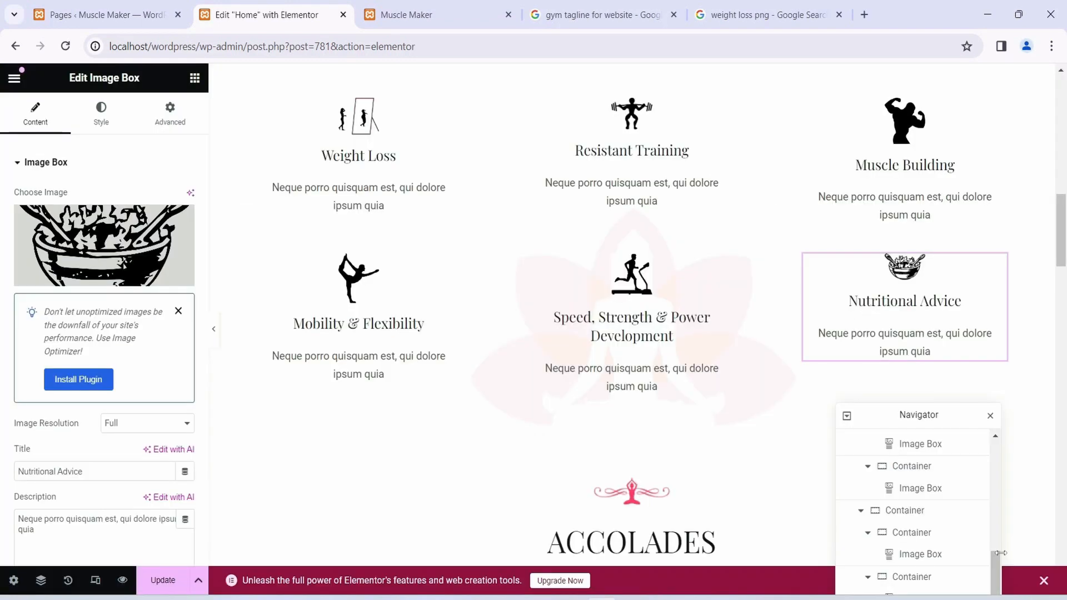
# Replace the pink yoga divider above the Dive in the World of Health & Fitness heading with pic2.png
pyautogui.scroll(3, 667, 187)
pyautogui.scroll(-3, 667, 186)
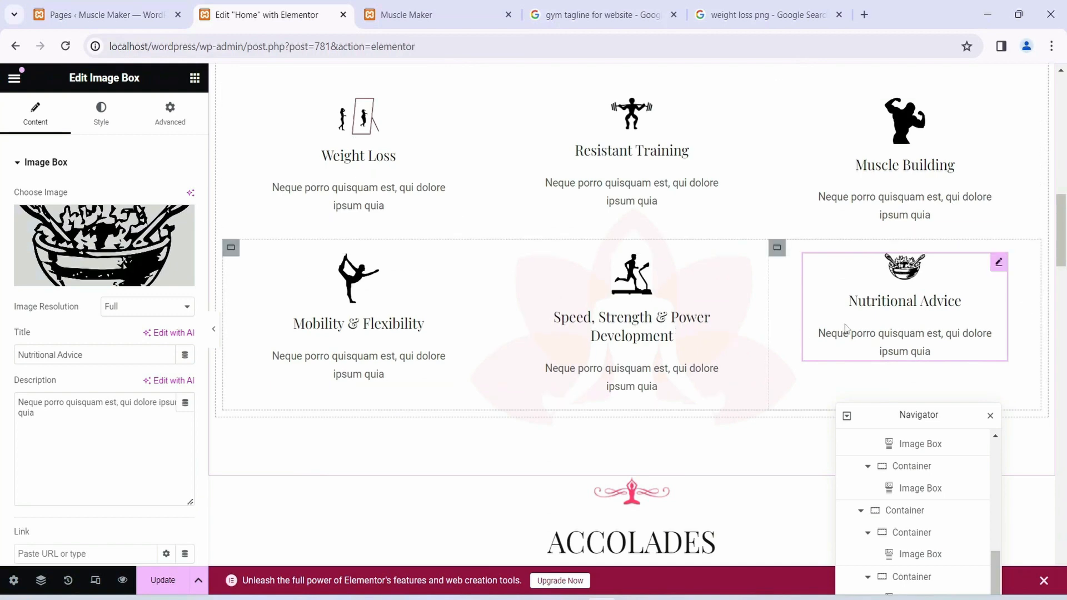
pyautogui.scroll(5, 844, 324)
pyautogui.scroll(2, 627, 350)
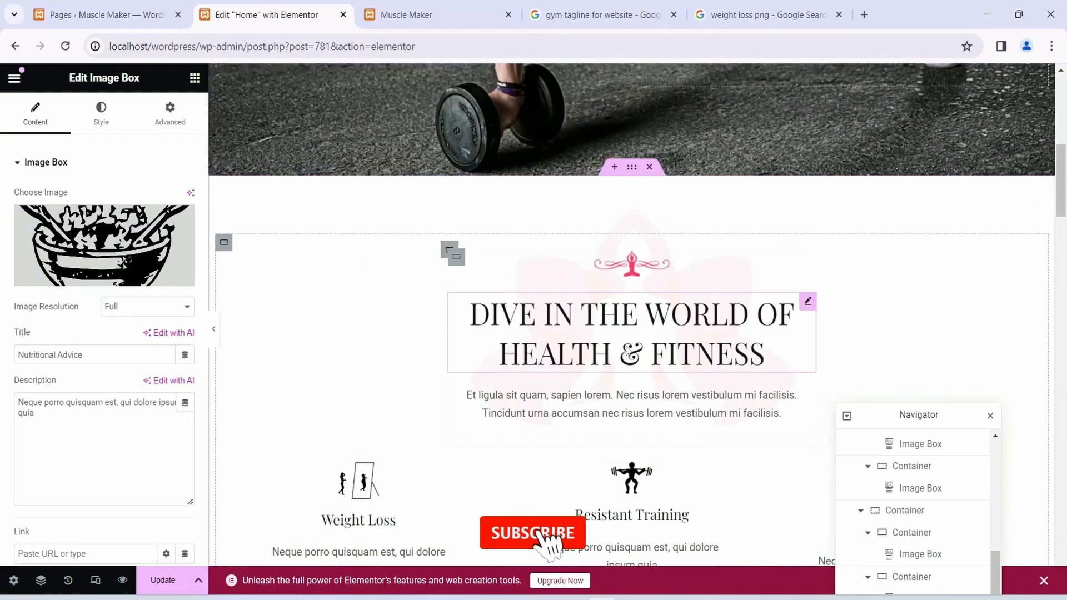
pyautogui.click(629, 270)
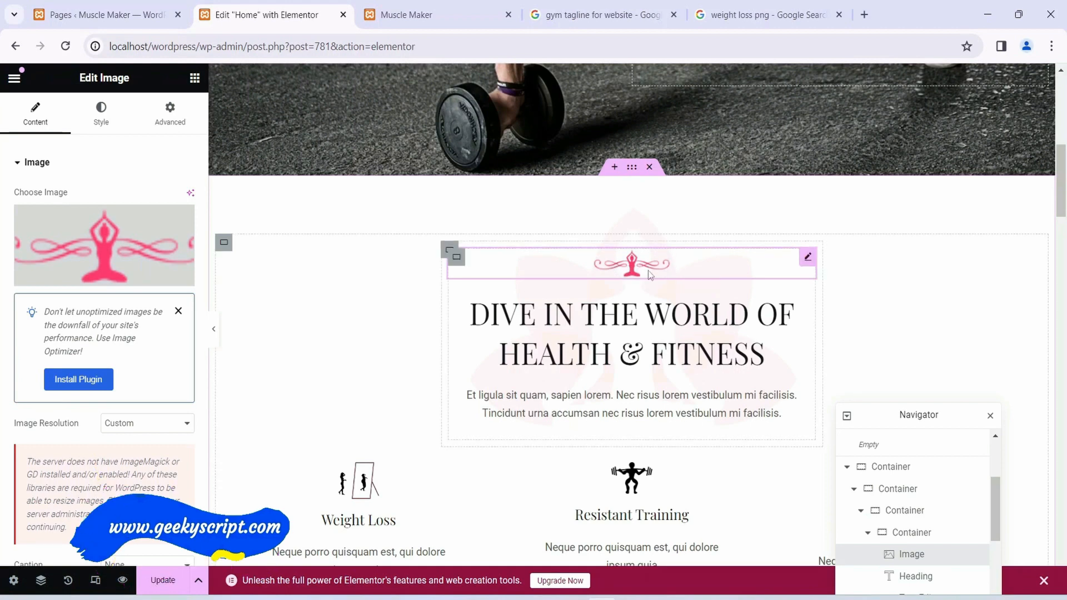
pyautogui.click(91, 278)
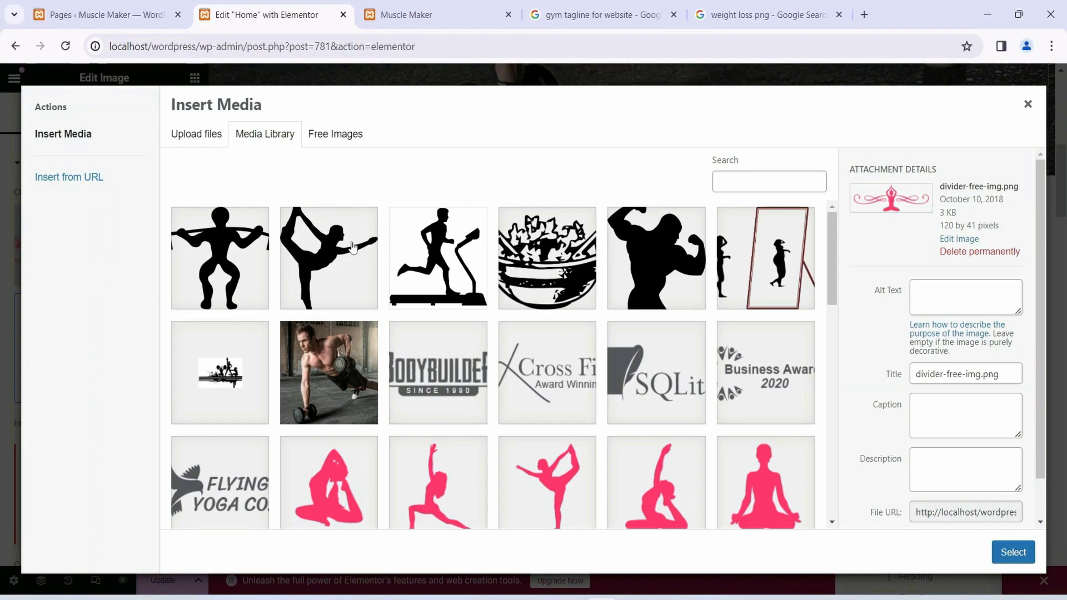
pyautogui.click(233, 362)
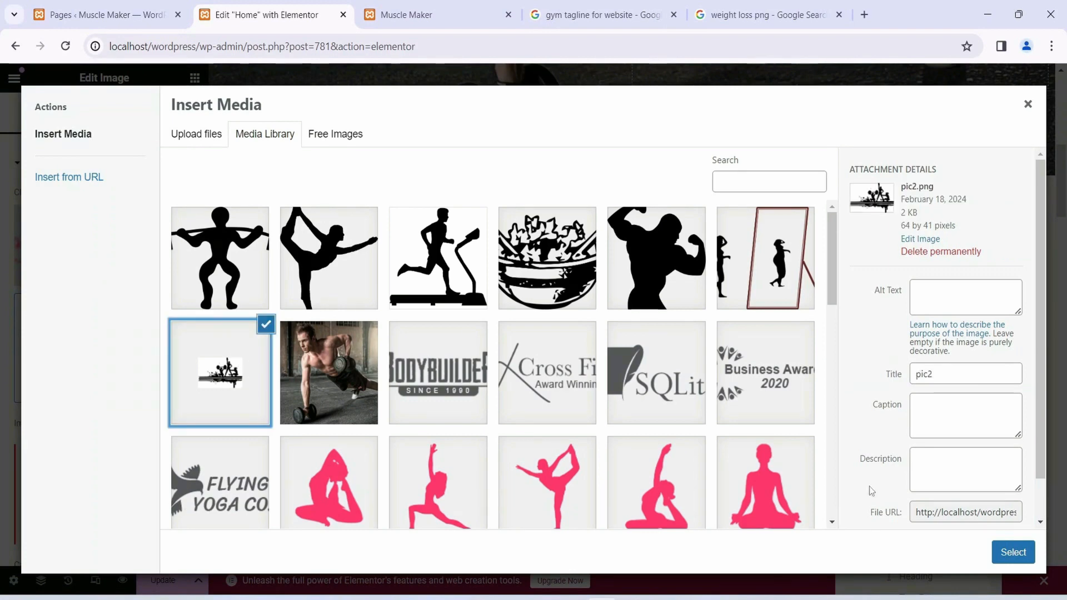
pyautogui.click(1011, 558)
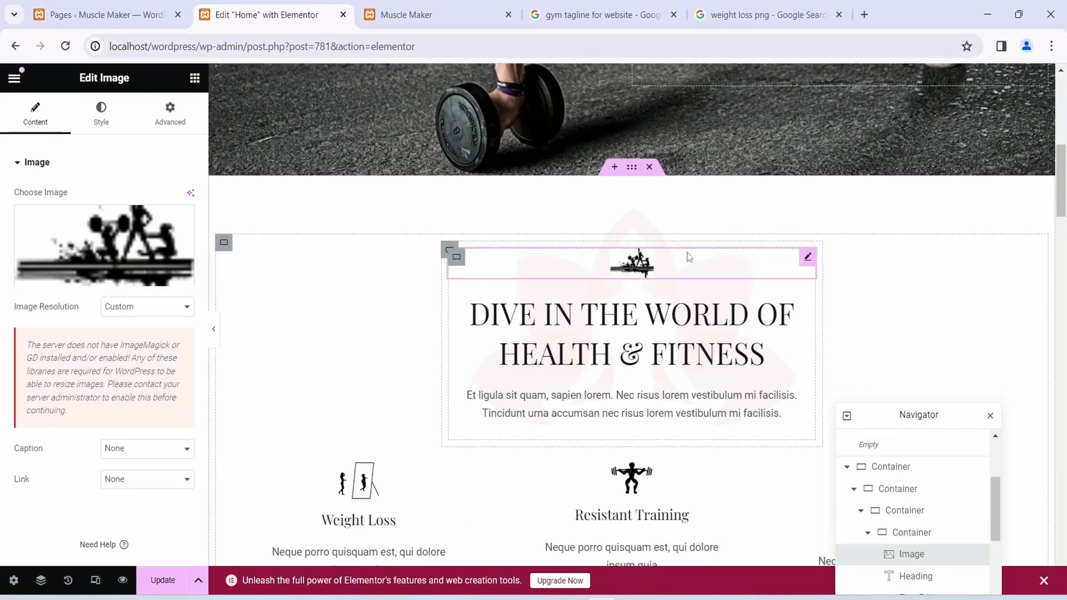
# Review the page from the hero downward and delete the entire Accolades section
pyautogui.scroll(8, 666, 291)
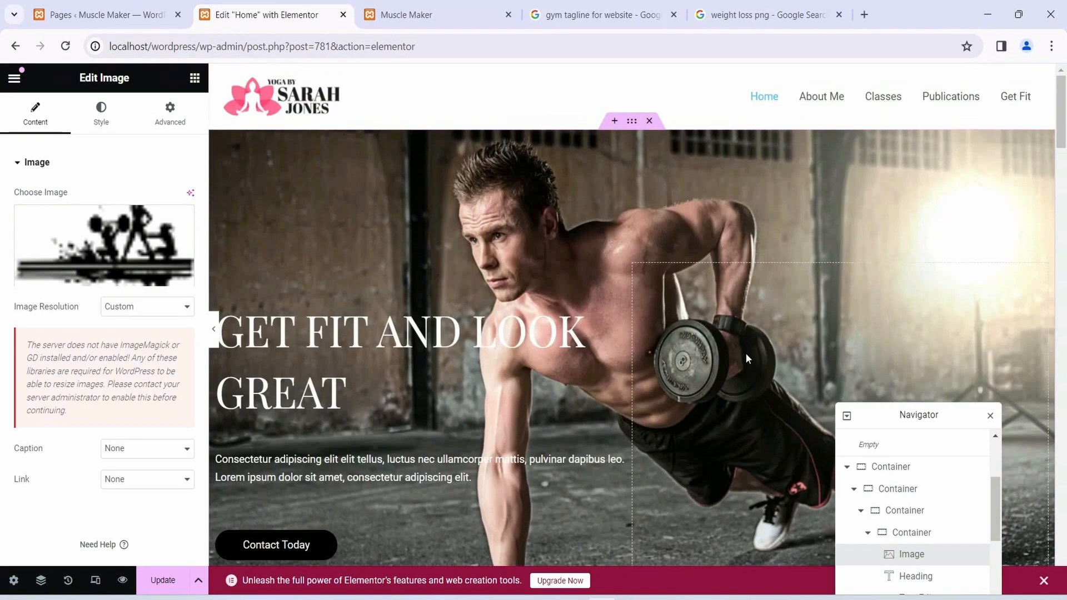
pyautogui.scroll(-15, 745, 352)
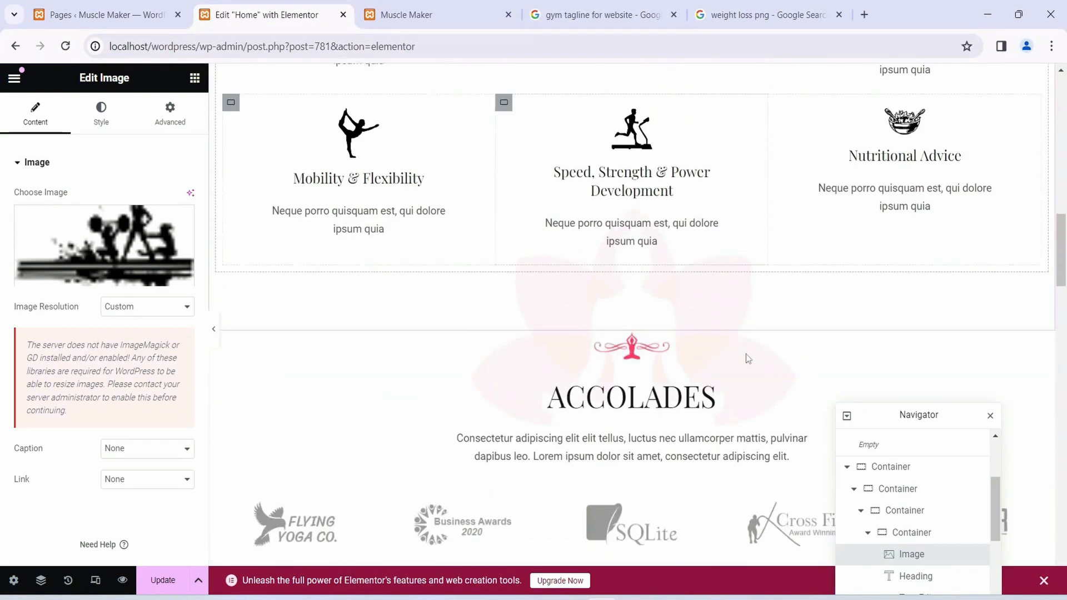
pyautogui.scroll(-1, 746, 356)
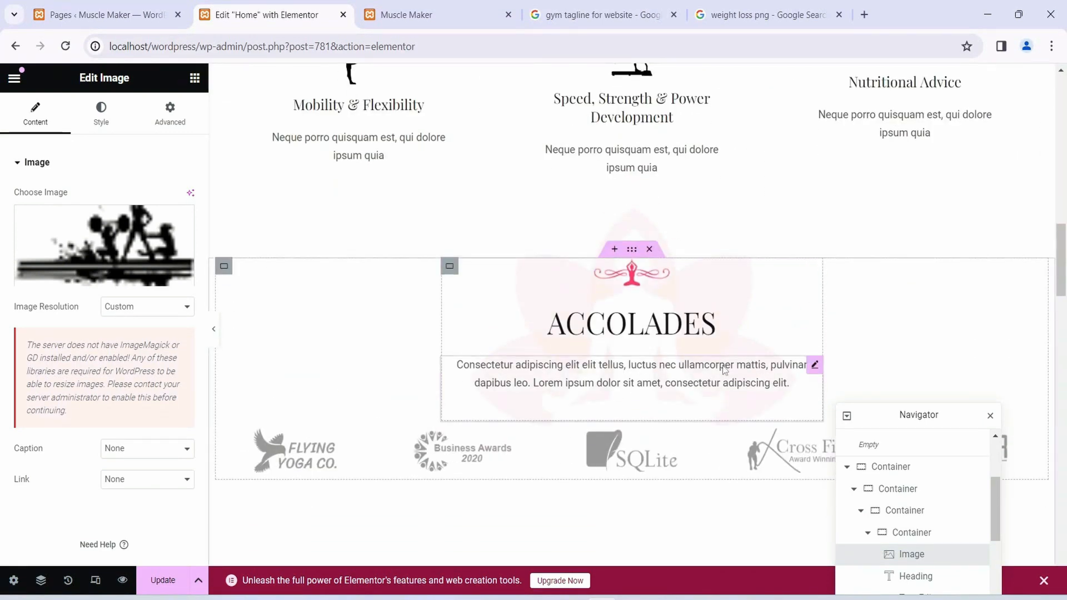
pyautogui.scroll(-1, 699, 261)
pyautogui.scroll(-1, 689, 200)
pyautogui.scroll(-2, 675, 373)
pyautogui.scroll(4, 676, 372)
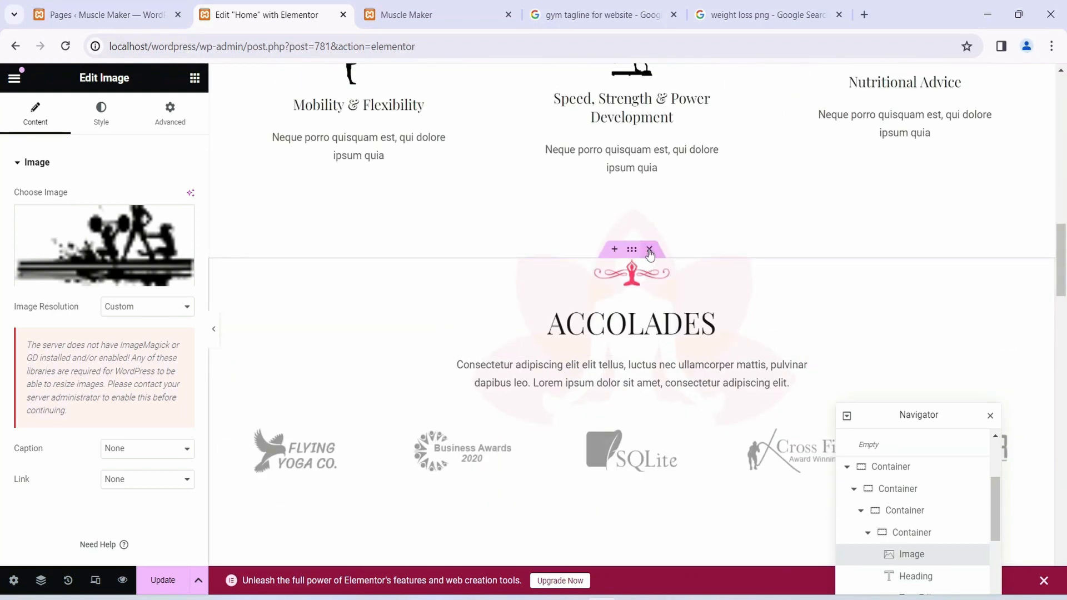
pyautogui.click(648, 249)
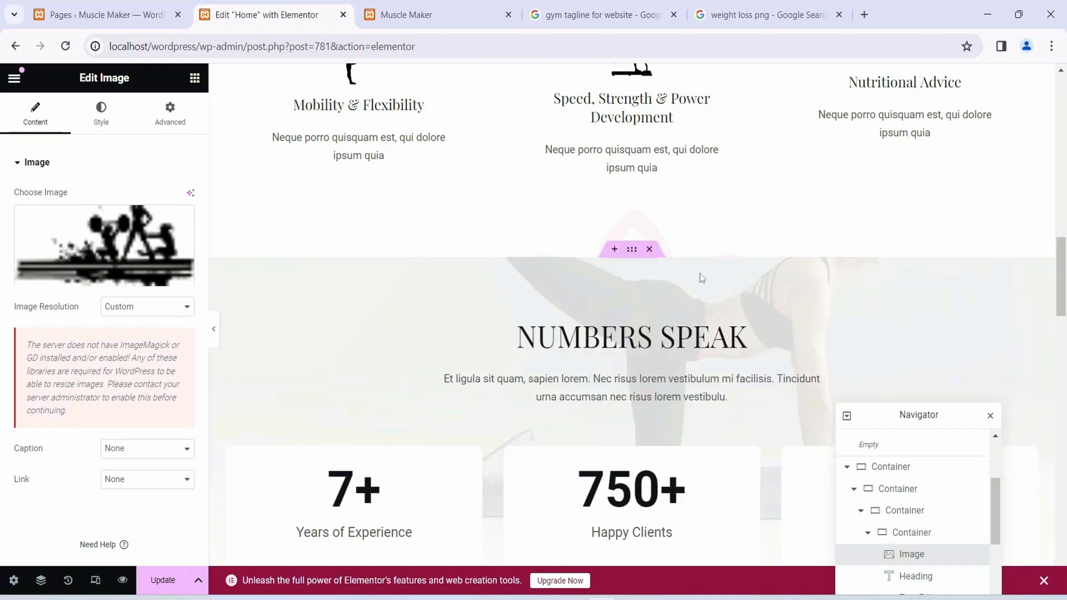
# Select the Weight Loss image box and copy its title text
pyautogui.scroll(7, 741, 313)
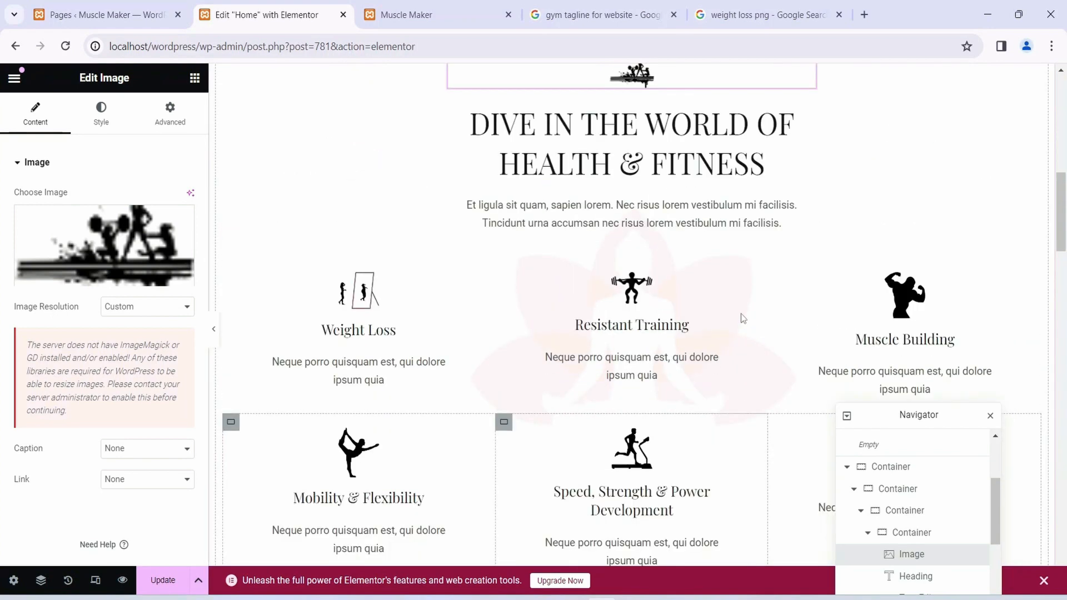
pyautogui.scroll(-8, 577, 356)
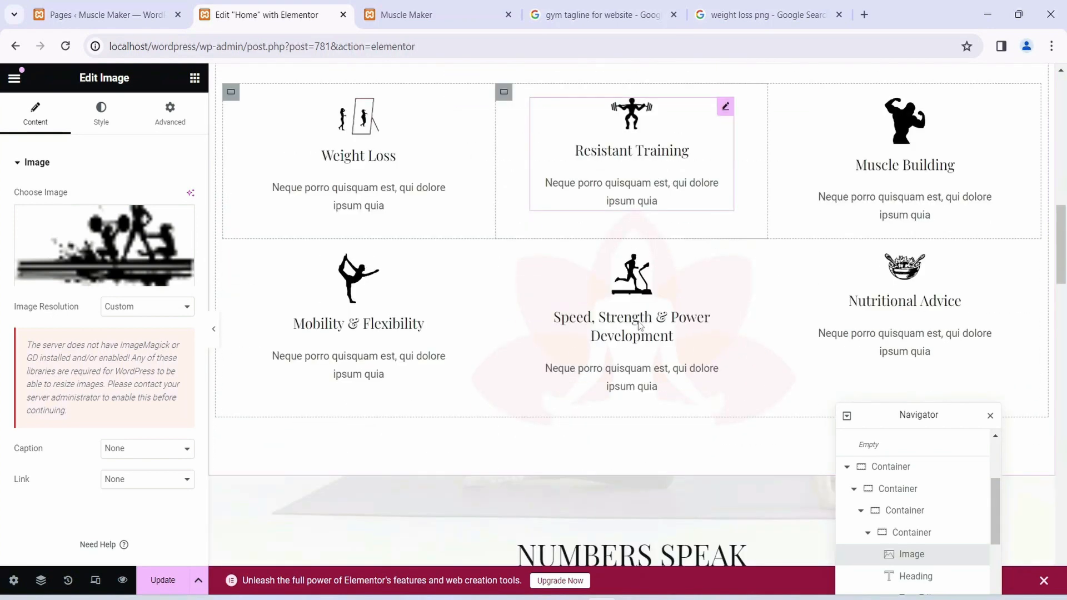
pyautogui.scroll(-1, 577, 351)
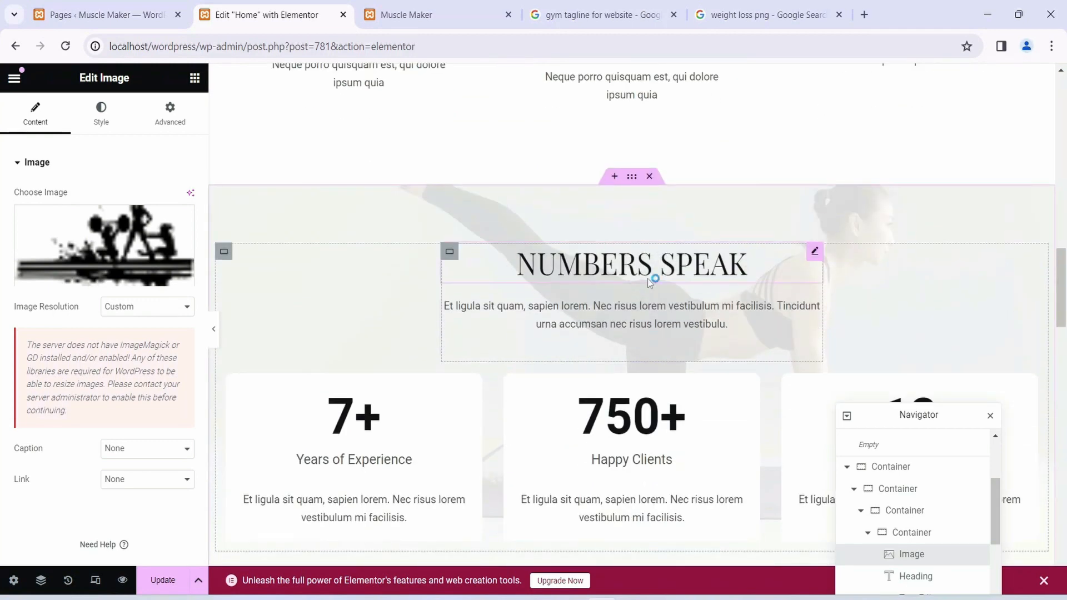
pyautogui.scroll(4, 752, 278)
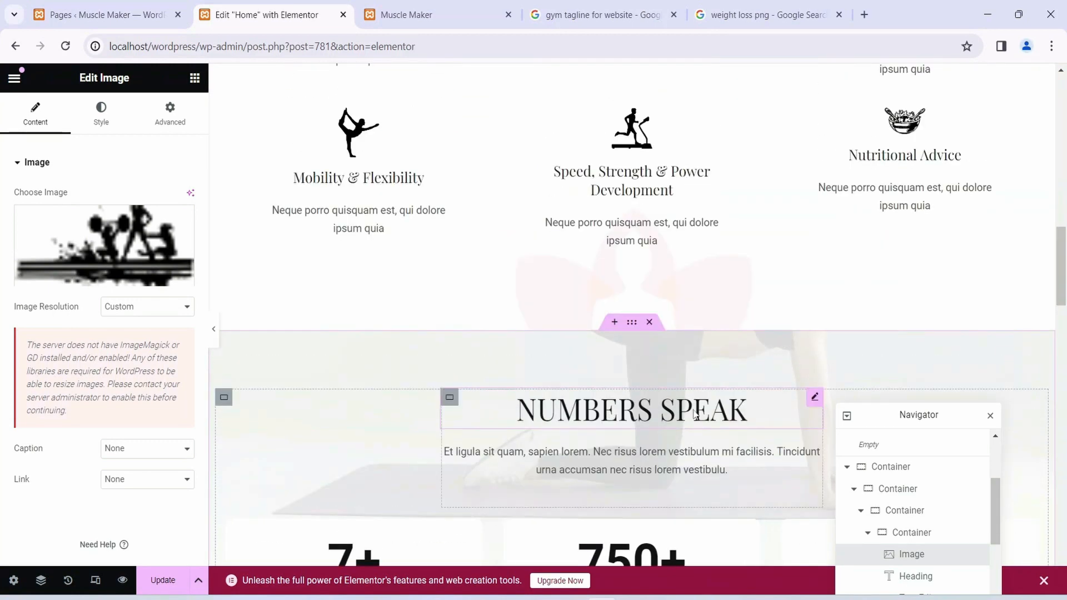
pyautogui.scroll(2, 688, 411)
pyautogui.click(351, 265)
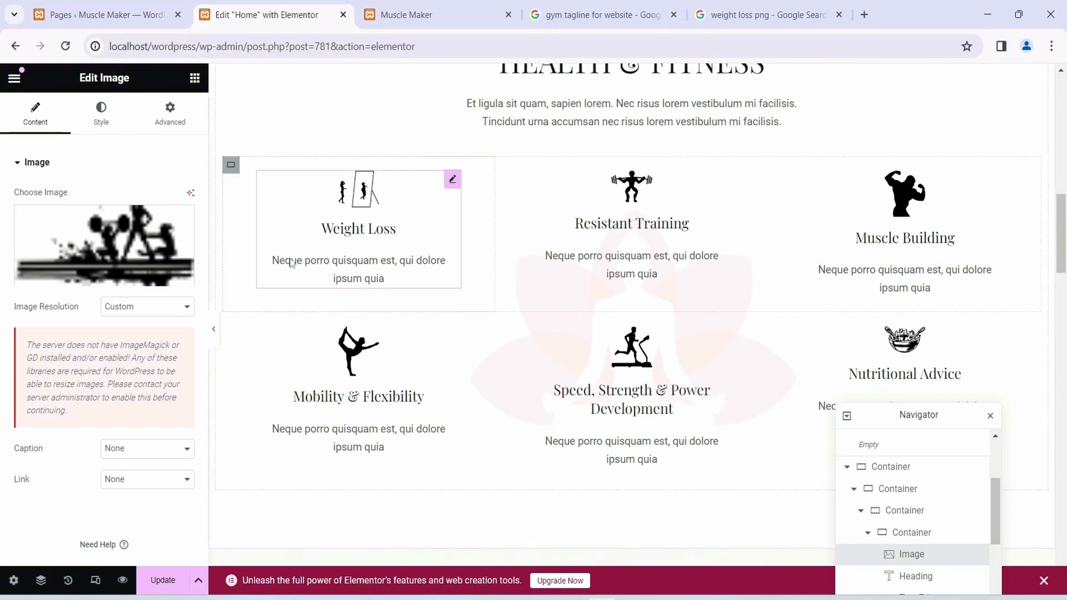
pyautogui.moveTo(389, 279)
pyautogui.mouseDown()
pyautogui.moveTo(275, 270)
pyautogui.moveTo(387, 273)
pyautogui.mouseUp()
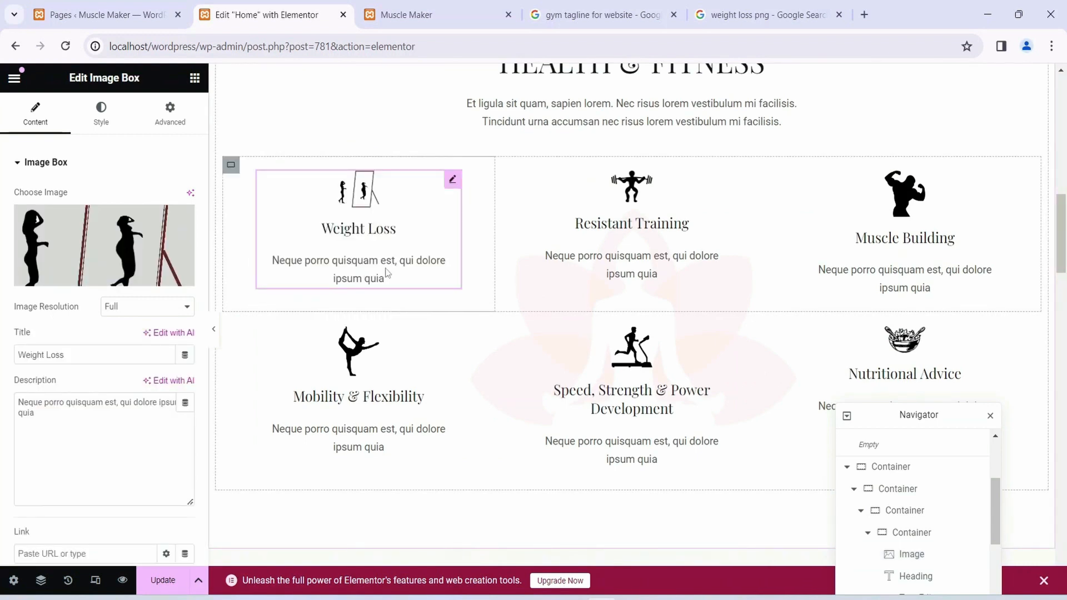
pyautogui.doubleClick(353, 237)
pyautogui.click(393, 233)
pyautogui.moveTo(405, 229)
pyautogui.mouseDown()
pyautogui.moveTo(324, 229)
pyautogui.moveTo(405, 231)
pyautogui.mouseUp()
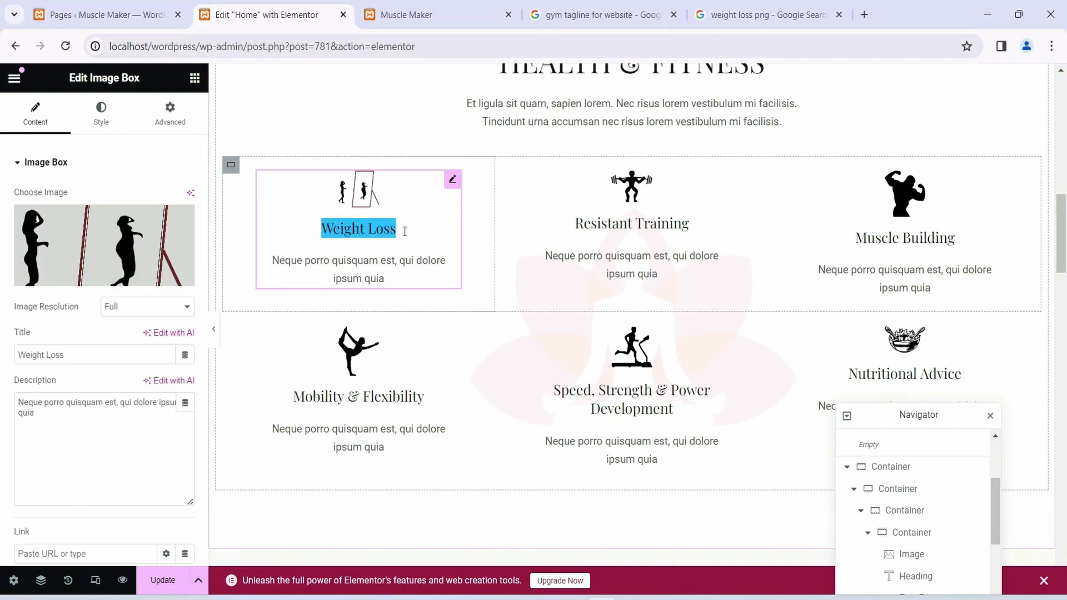
pyautogui.rightClick(371, 233)
pyautogui.click(397, 305)
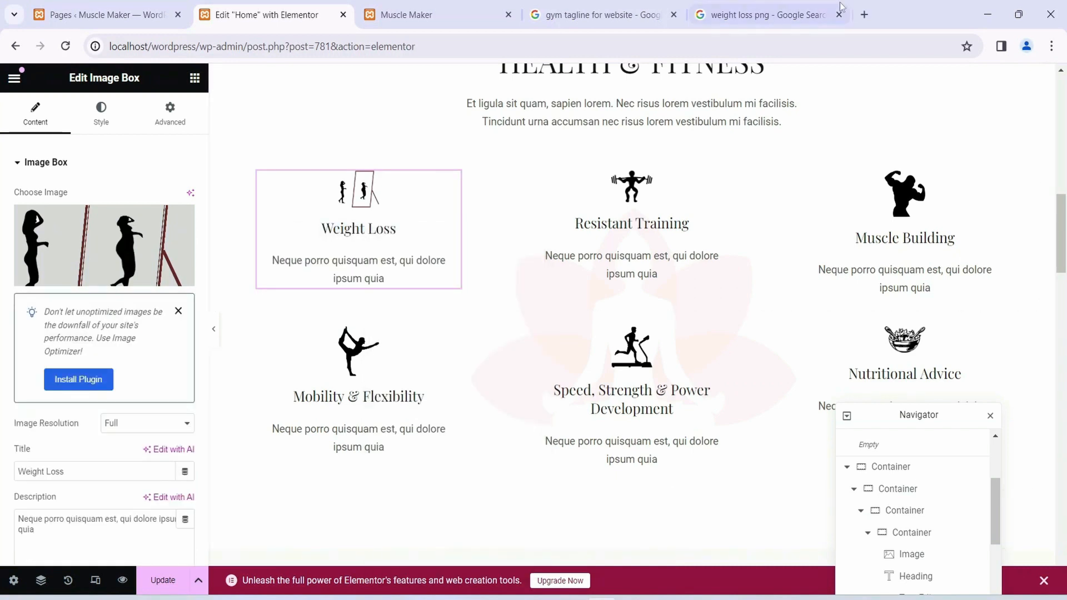
# Switch to the Google search tab and search for "weight loss", dropping "png" from the query
pyautogui.click(767, 19)
pyautogui.click(365, 46)
pyautogui.write('weight loss png')
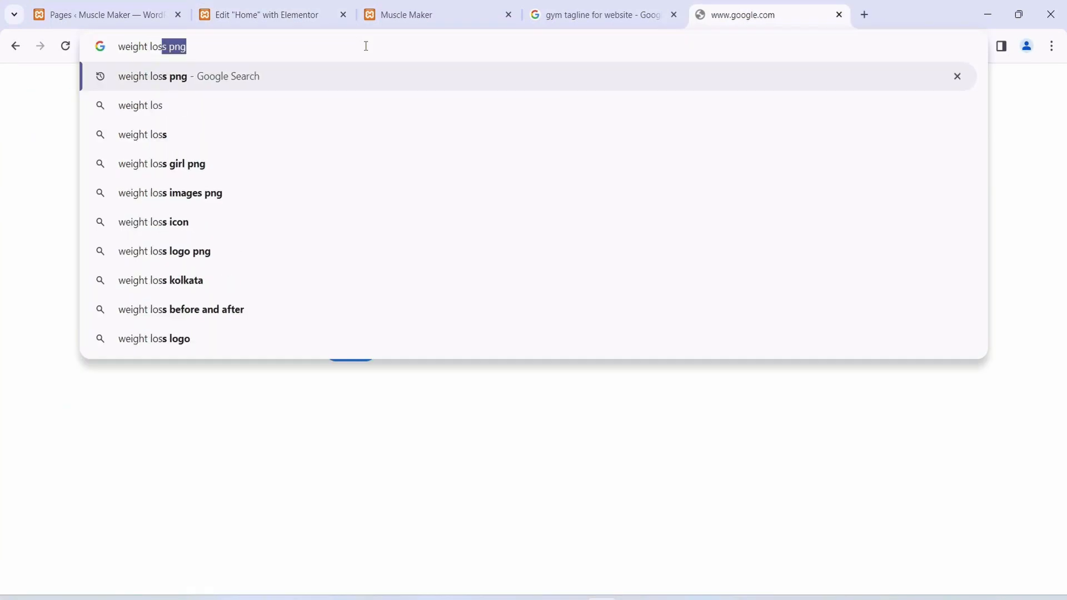
pyautogui.press('Return')
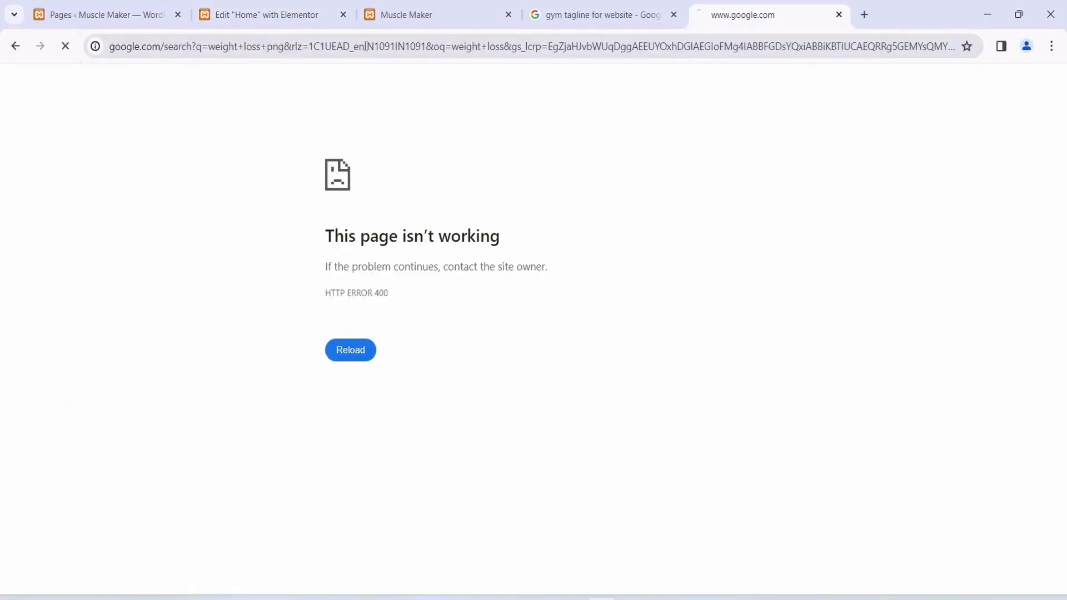
pyautogui.doubleClick(208, 100)
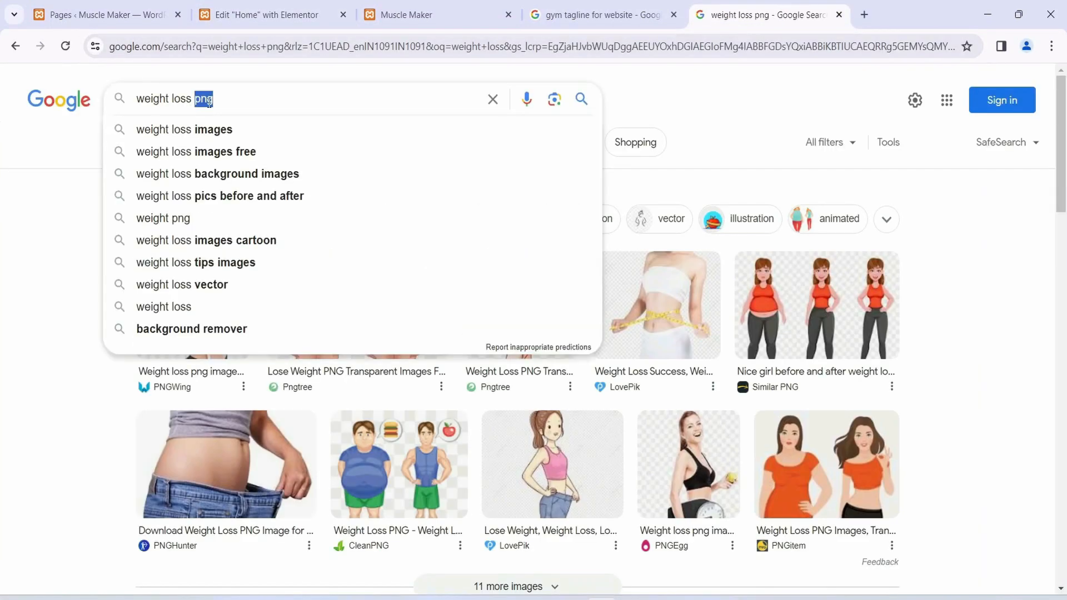
pyautogui.press('BackSpace')
pyautogui.press('Return')
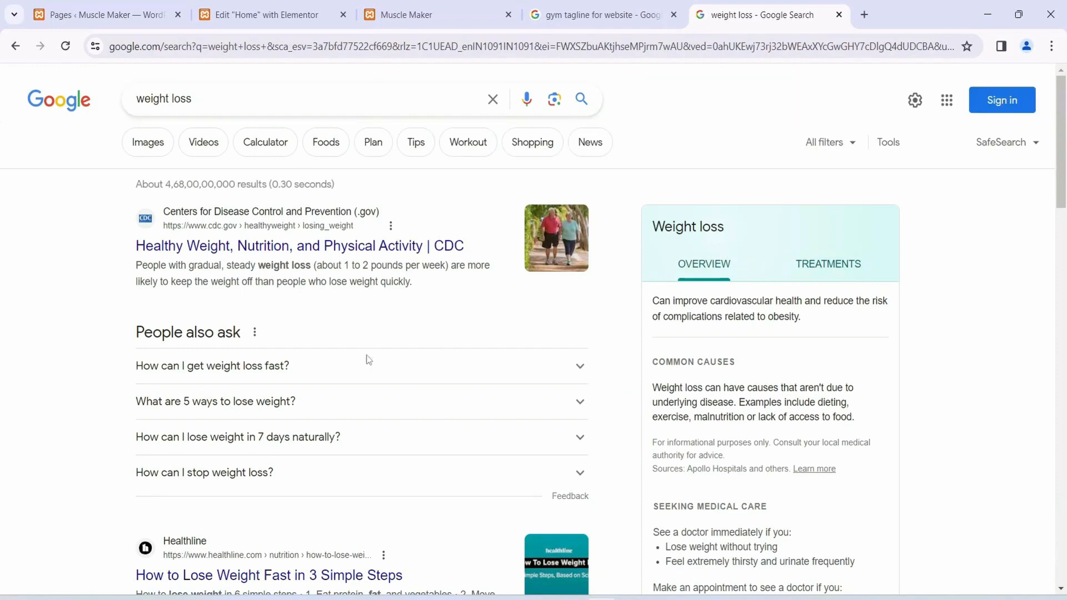
pyautogui.scroll(-1, 389, 311)
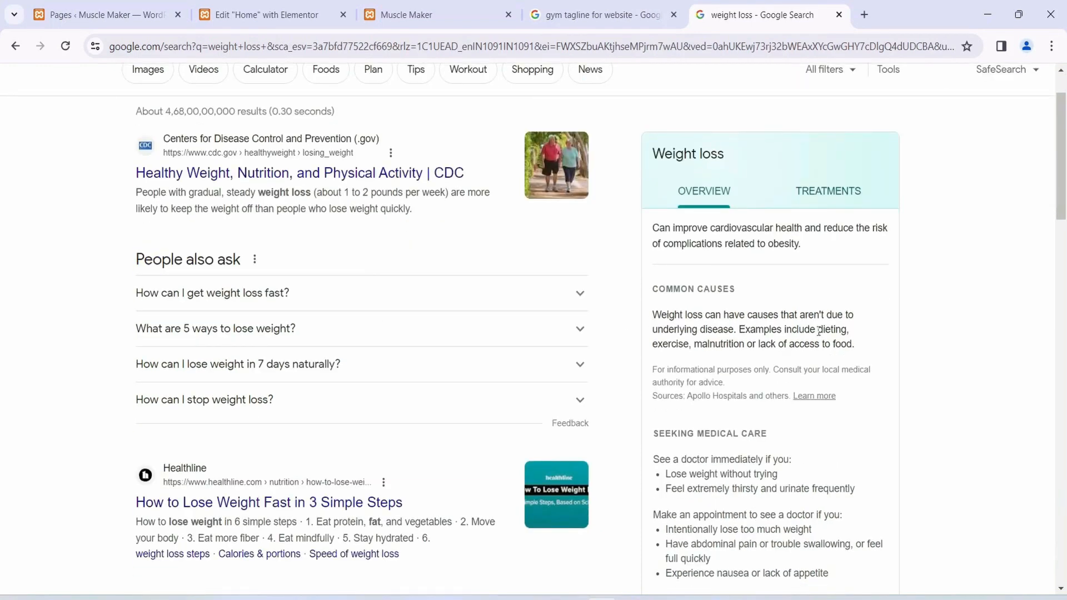
# Copy the Common Causes paragraph about weight loss from the search results' overview
pyautogui.scroll(-1, 801, 313)
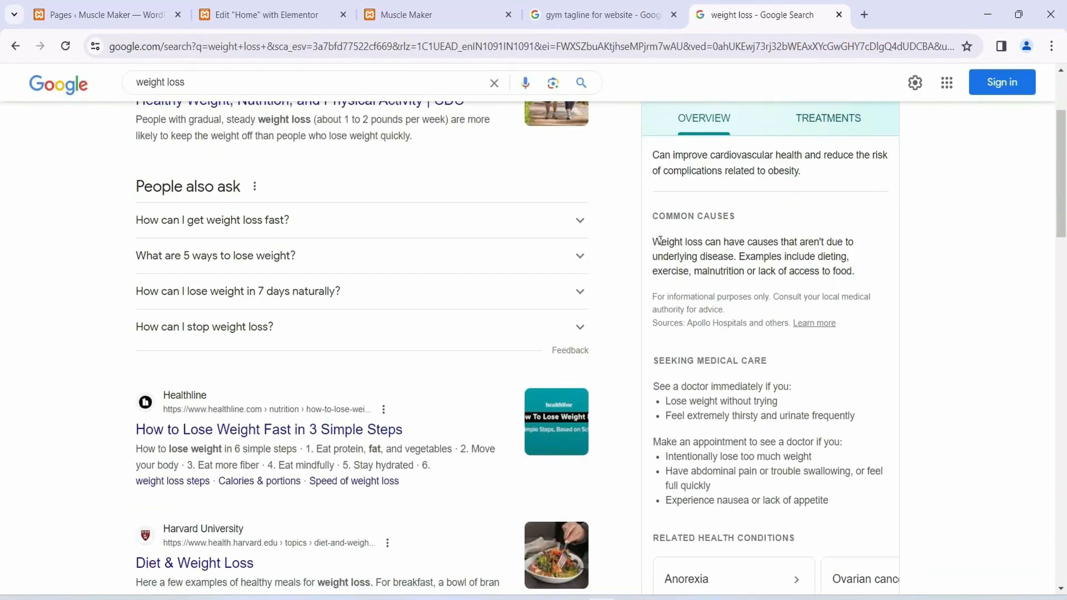
pyautogui.moveTo(650, 242); pyautogui.dragTo(862, 272)
pyautogui.rightClick(654, 270)
pyautogui.click(638, 272)
# Return to the Elementor editor tab and replace the Weight Loss image box description with the copied paragraph
pyautogui.click(456, 12)
pyautogui.click(266, 15)
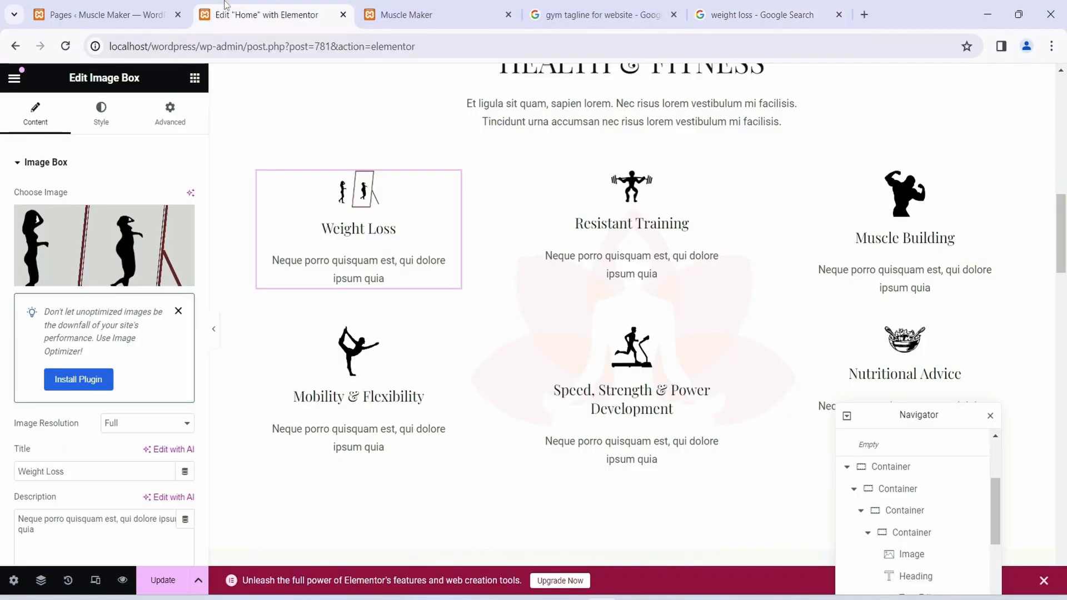
pyautogui.scroll(-4, 55, 435)
pyautogui.moveTo(67, 398); pyautogui.dragTo(3, 256)
pyautogui.hotkey('ctrl', 'v')
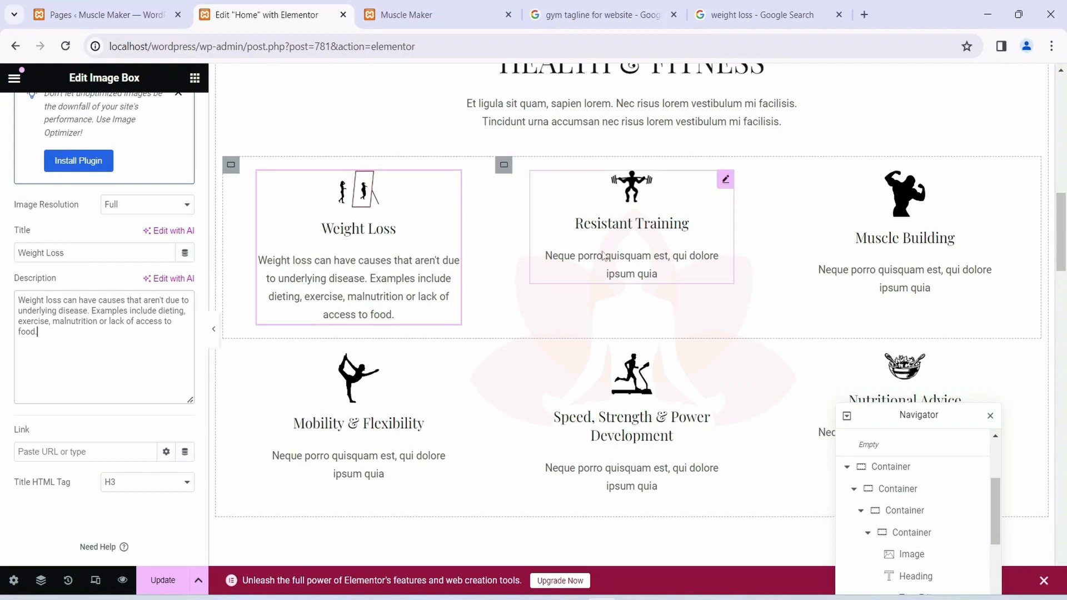
# Select the Resistant Training image box and search Google for its title text
pyautogui.click(621, 242)
pyautogui.click(632, 225)
pyautogui.moveTo(576, 222); pyautogui.dragTo(676, 222)
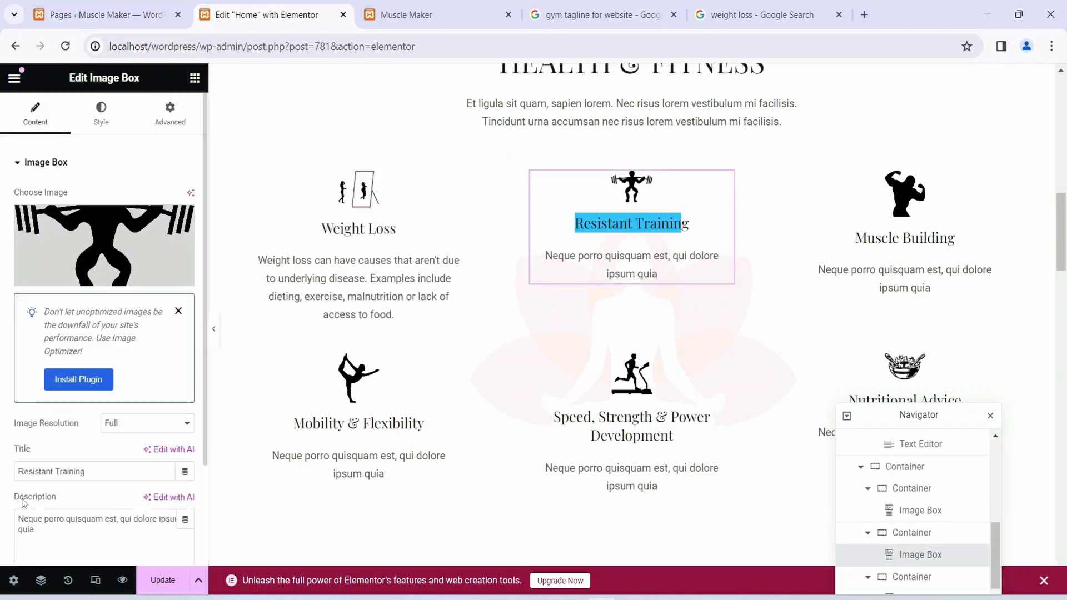
pyautogui.click(98, 473)
pyautogui.rightClick(74, 478)
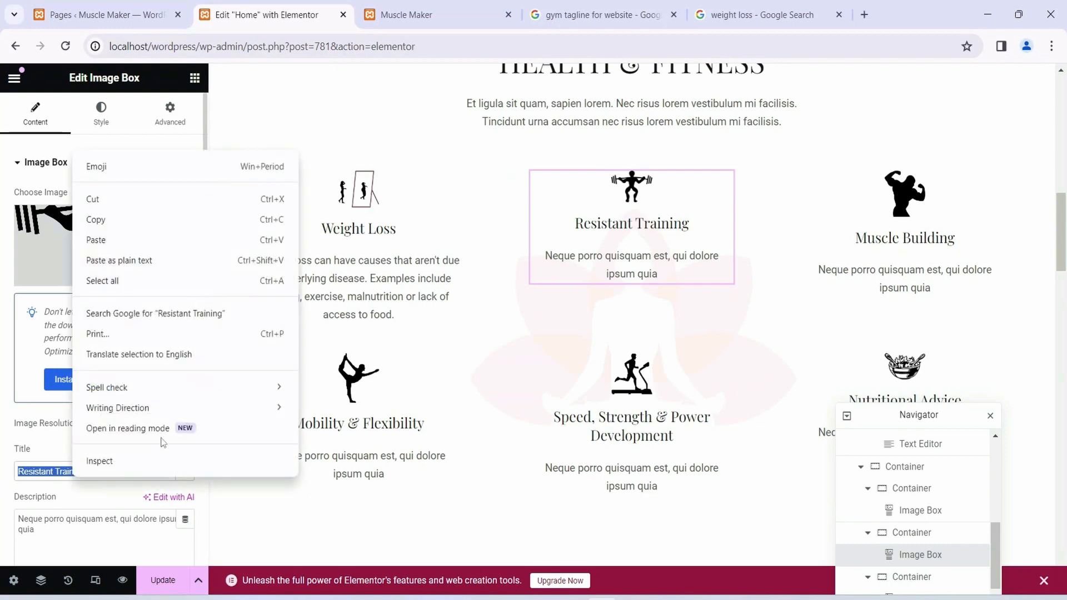
pyautogui.click(170, 313)
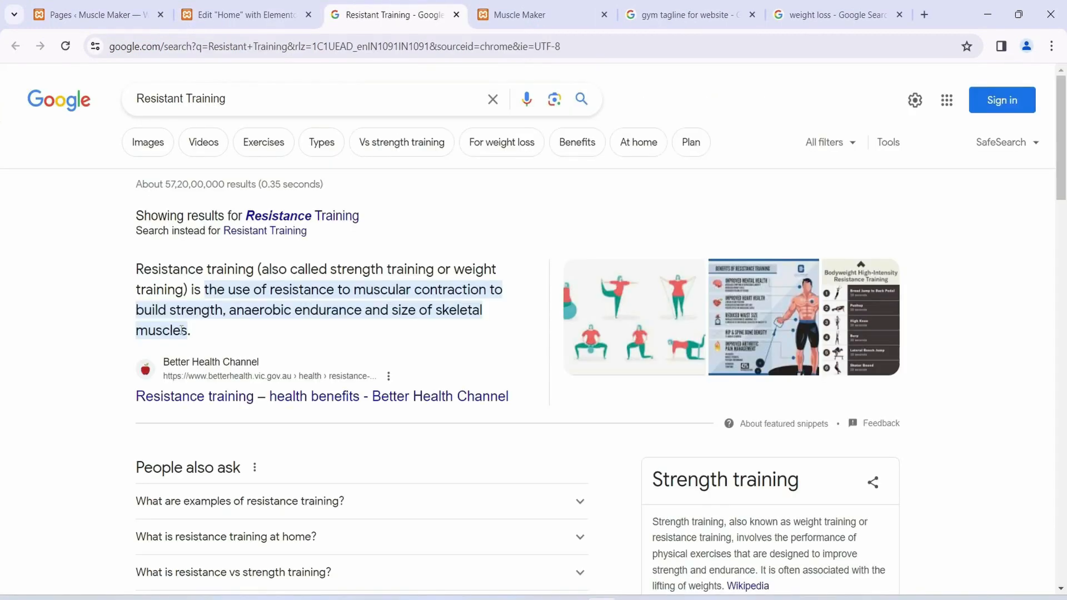
# Copy the resistance training definition from the featured snippet and use it to replace the Resistant Training box's description in Elementor
pyautogui.tripleClick(196, 334)
pyautogui.rightClick(207, 304)
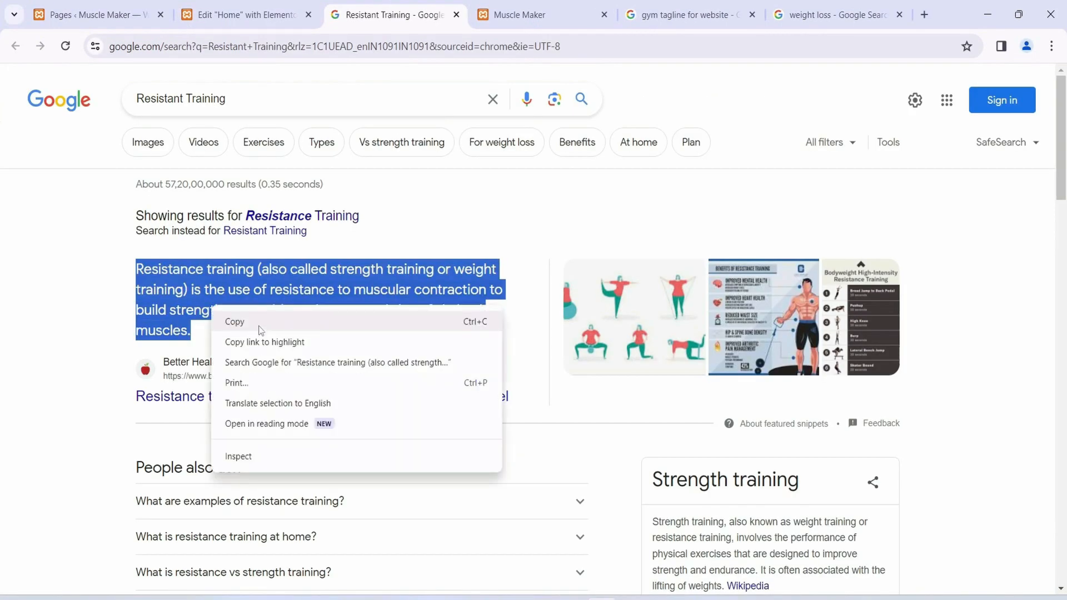
pyautogui.click(260, 330)
pyautogui.click(245, 14)
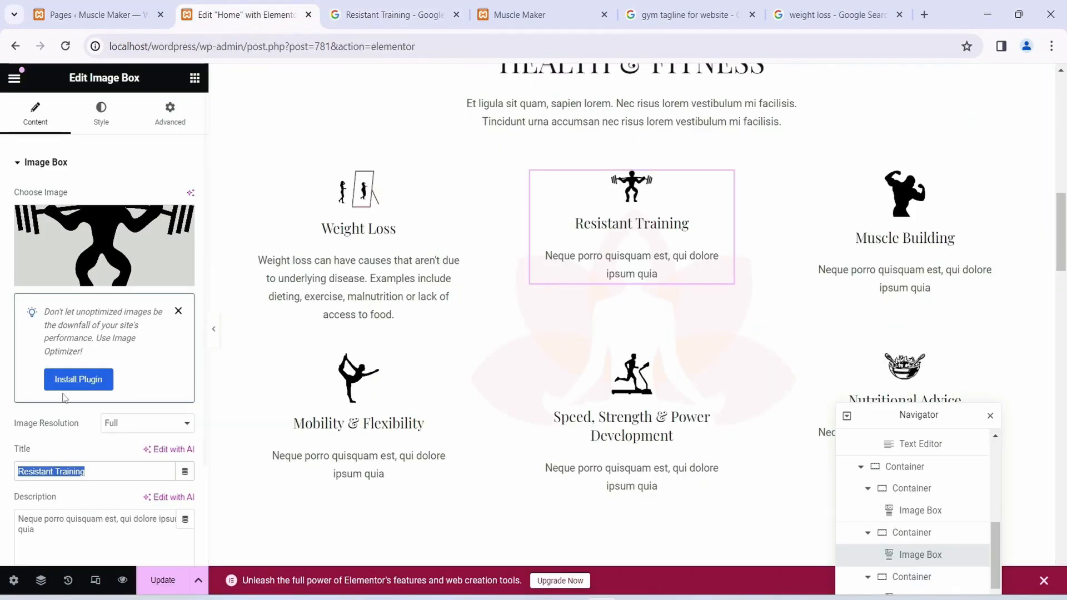
pyautogui.scroll(-4, 64, 397)
pyautogui.moveTo(53, 325); pyautogui.dragTo(4, 272)
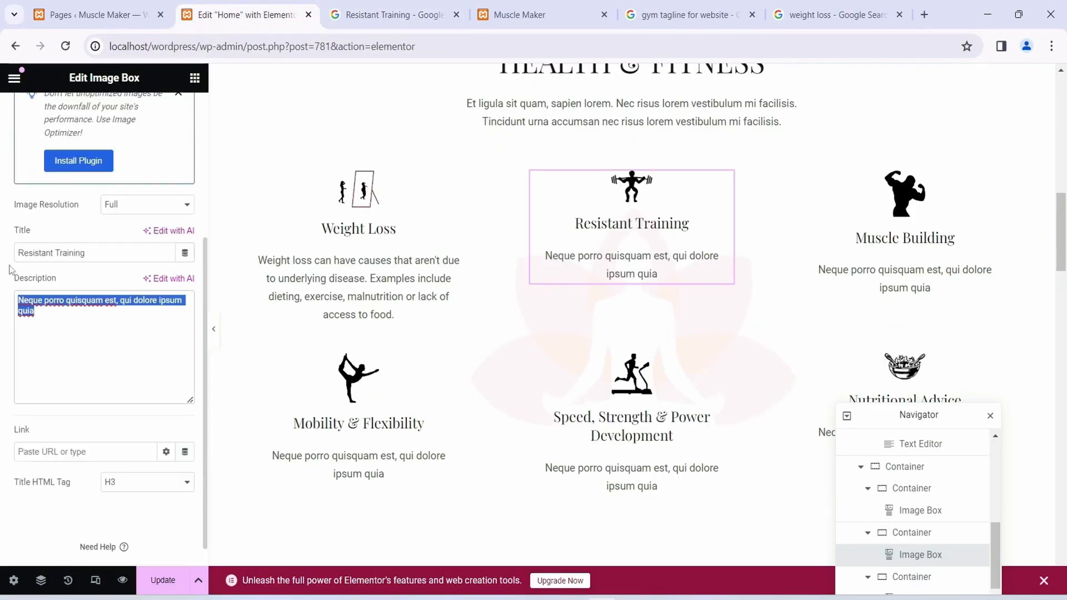
pyautogui.hotkey('ctrl', 'v')
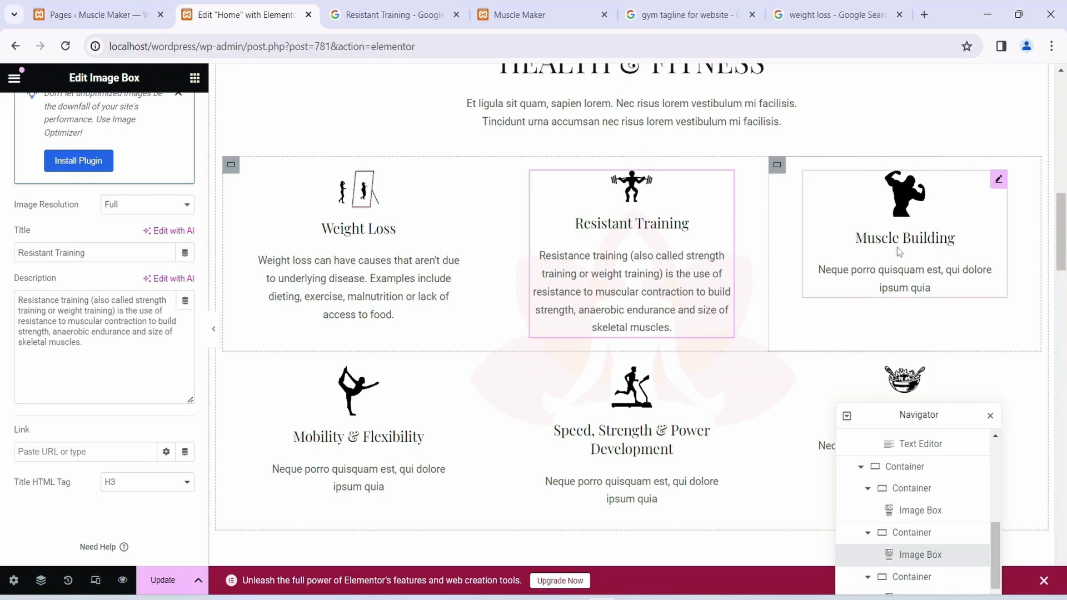
# Select the Muscle Building image box and highlight its title text for a Google search
pyautogui.click(898, 250)
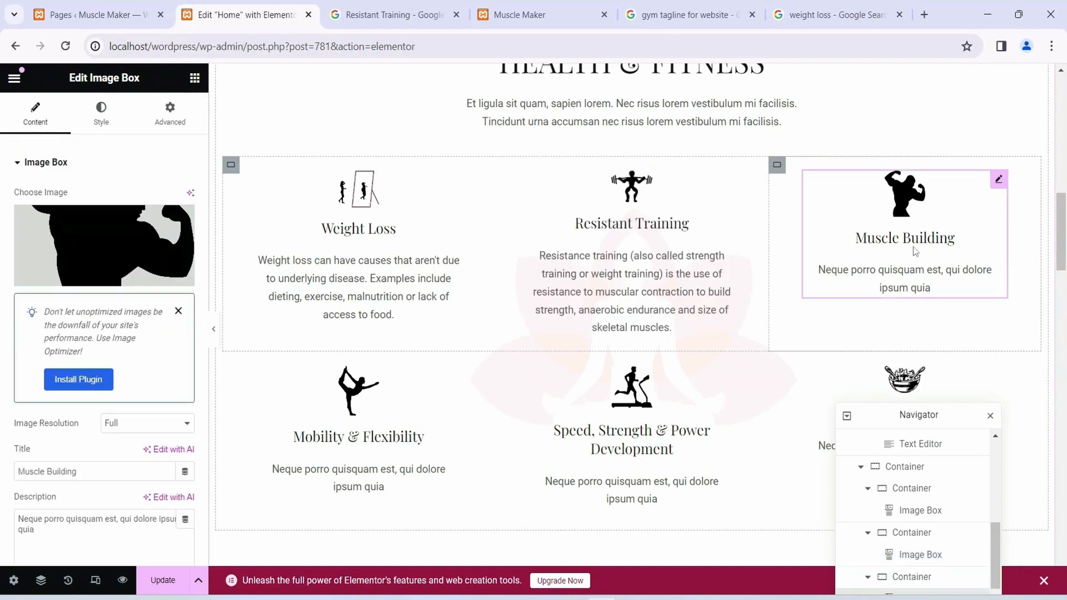
pyautogui.moveTo(105, 472); pyautogui.dragTo(3, 464)
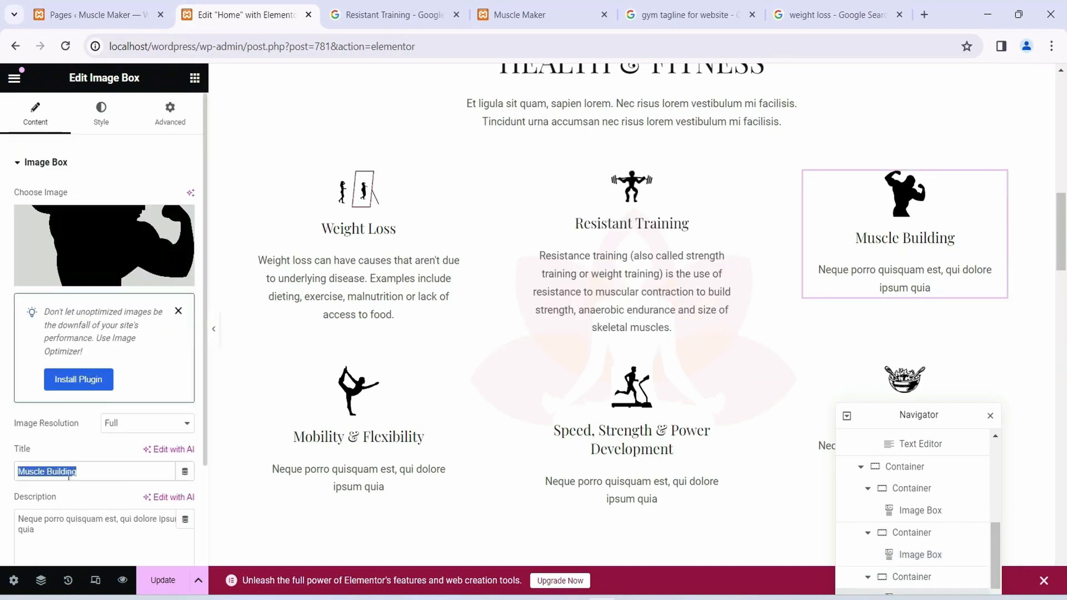
pyautogui.rightClick(54, 472)
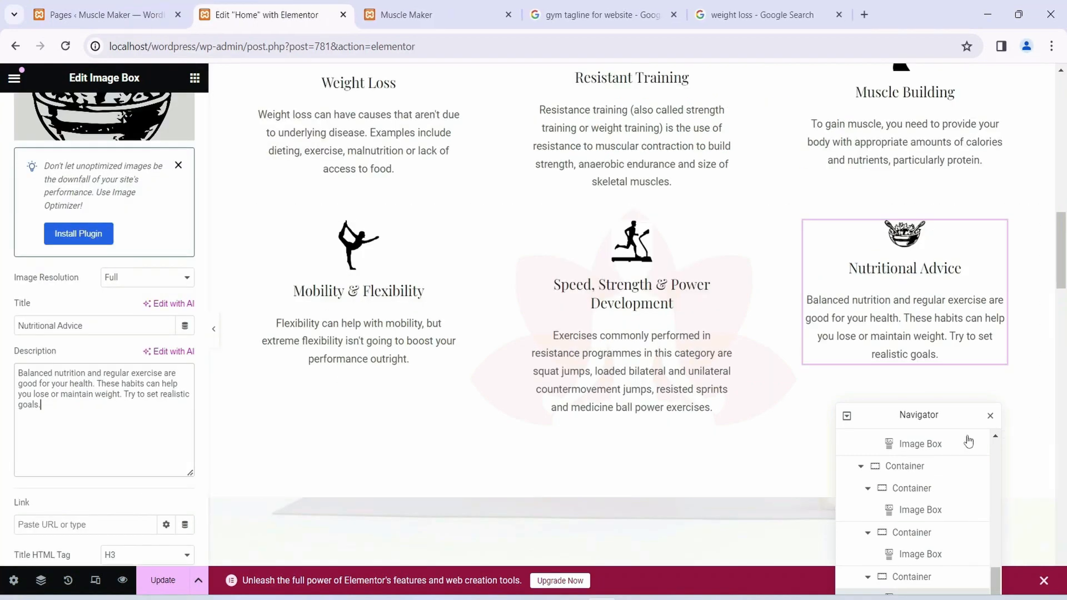
# Check the six service descriptions, update the Home page, and reload the live Muscle Maker site in its tab
pyautogui.scroll(1, 753, 400)
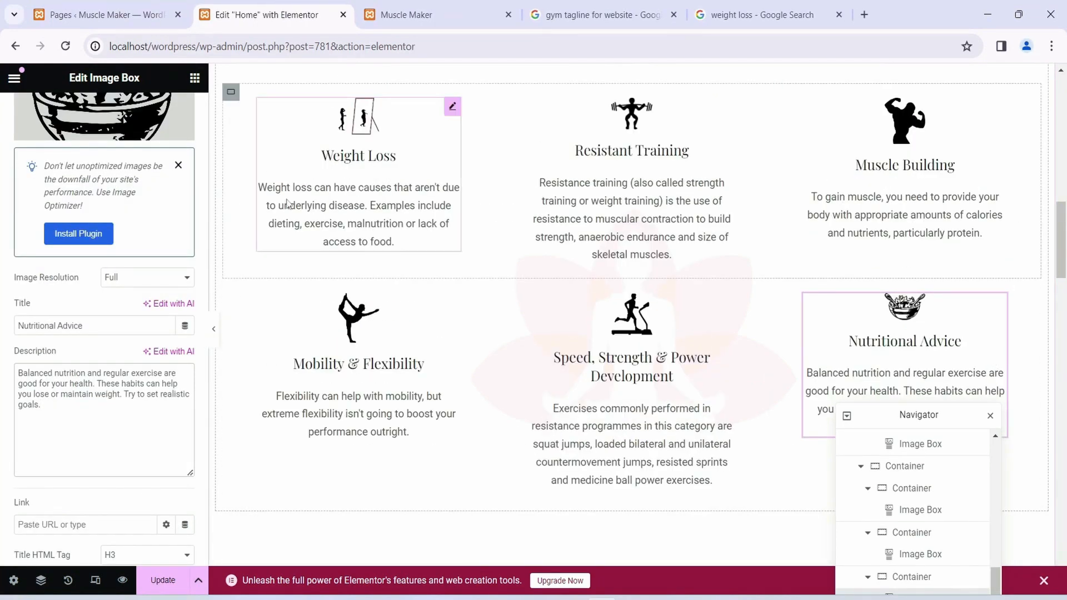
pyautogui.scroll(-1, 555, 366)
pyautogui.scroll(1, 518, 376)
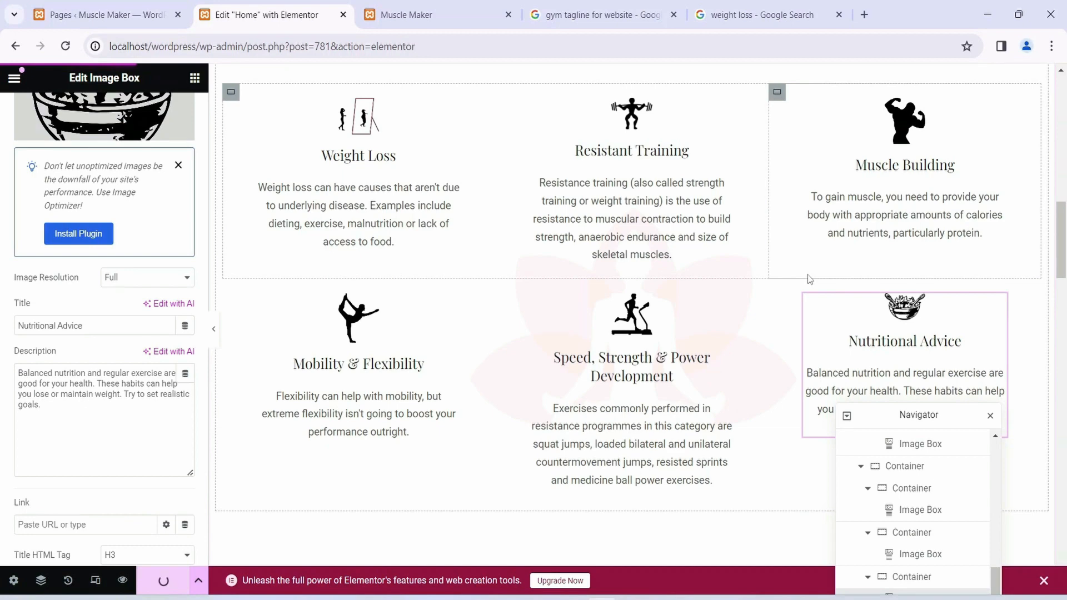
pyautogui.click(427, 25)
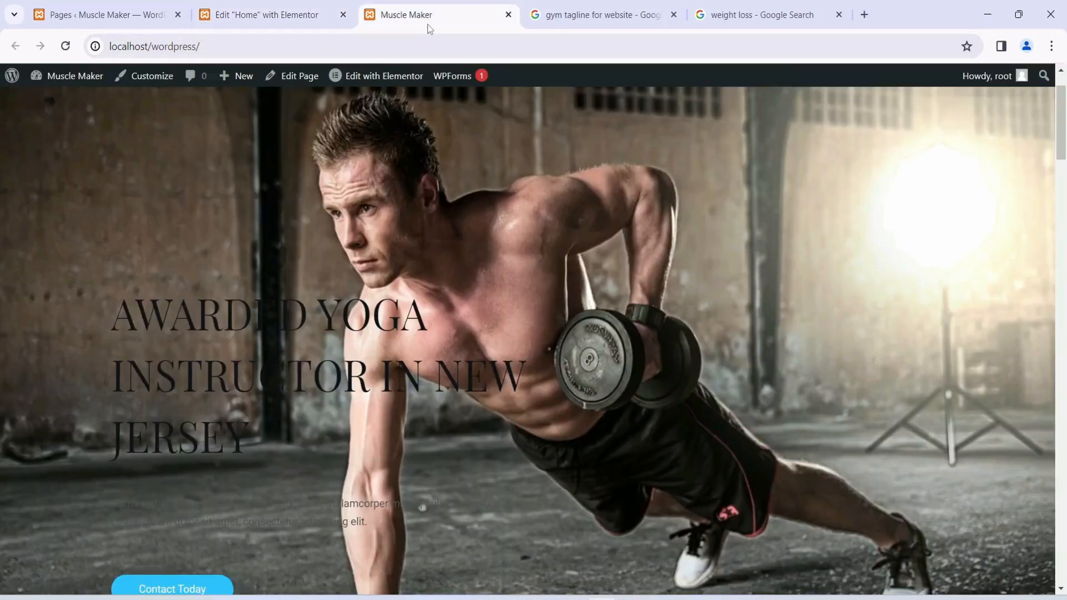
pyautogui.click(65, 46)
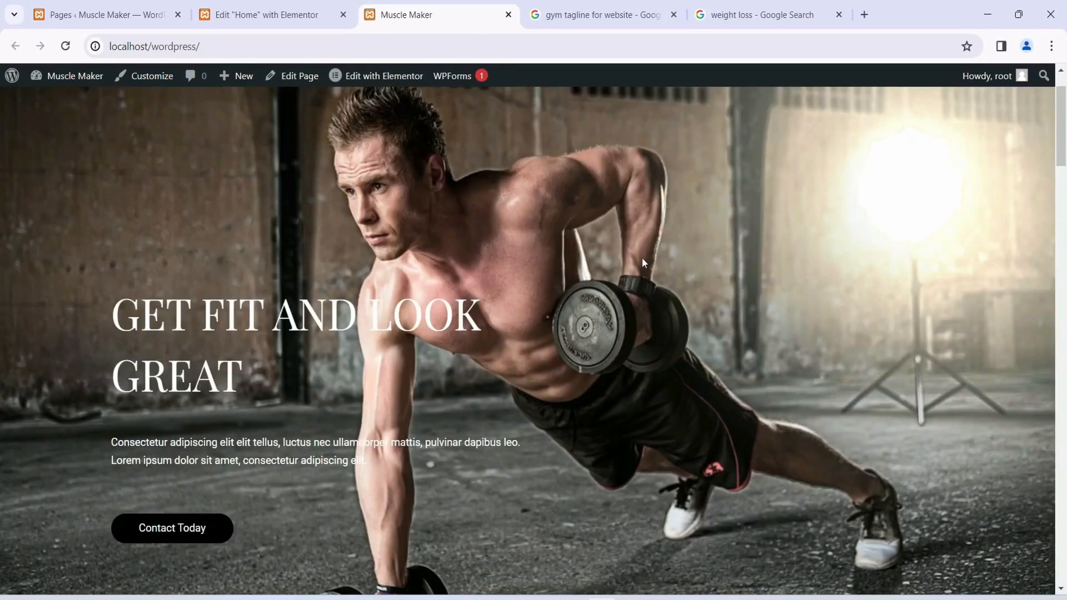
# Examine the live page from the hero through the Health & Fitness service cards to the Numbers Speak counters
pyautogui.scroll(-8, 661, 256)
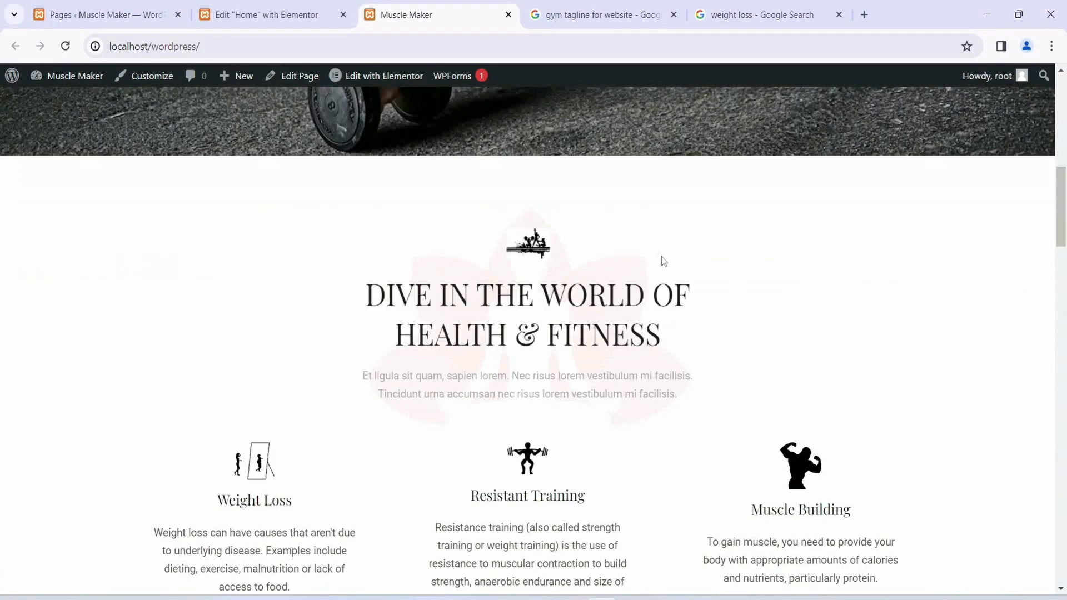
pyautogui.scroll(-3, 661, 258)
pyautogui.scroll(3, 697, 350)
pyautogui.moveTo(355, 239); pyautogui.dragTo(840, 343)
pyautogui.click(762, 240)
pyautogui.scroll(-3, 776, 265)
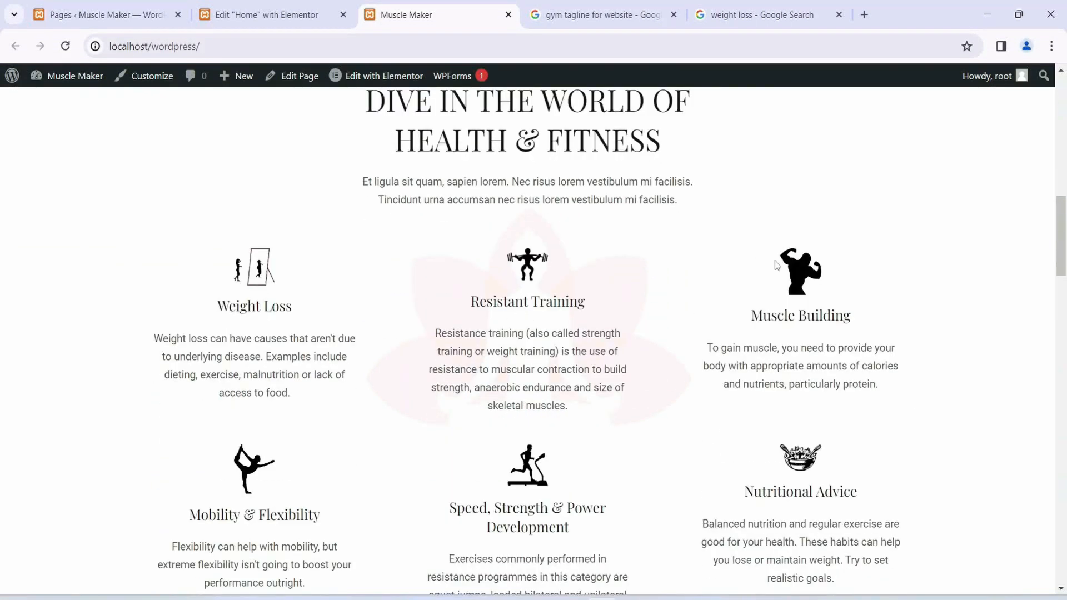
pyautogui.scroll(-4, 776, 265)
pyautogui.scroll(-4, 775, 265)
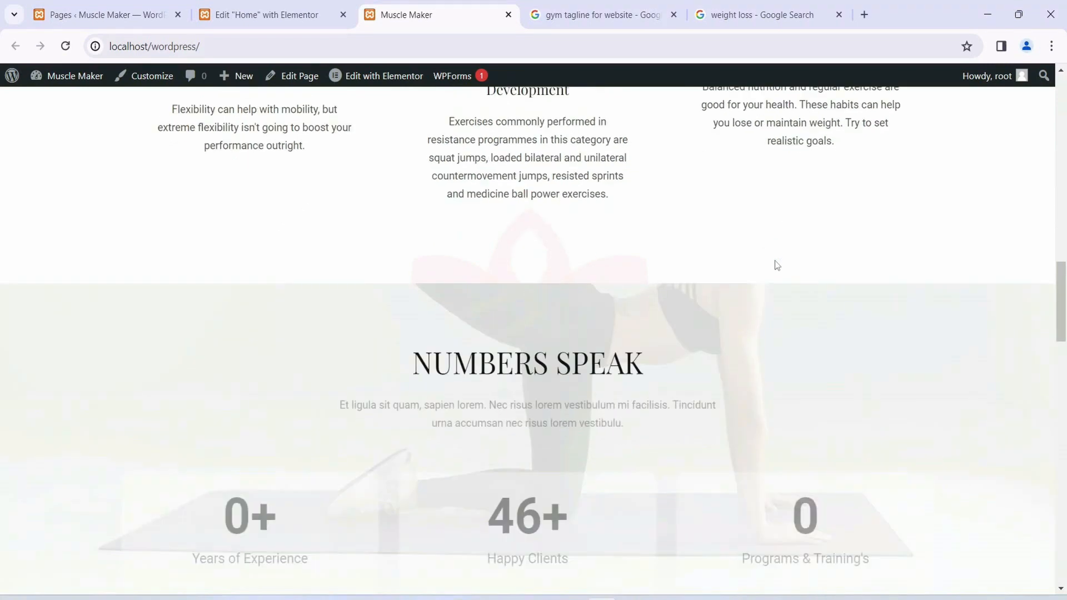
pyautogui.scroll(-3, 753, 257)
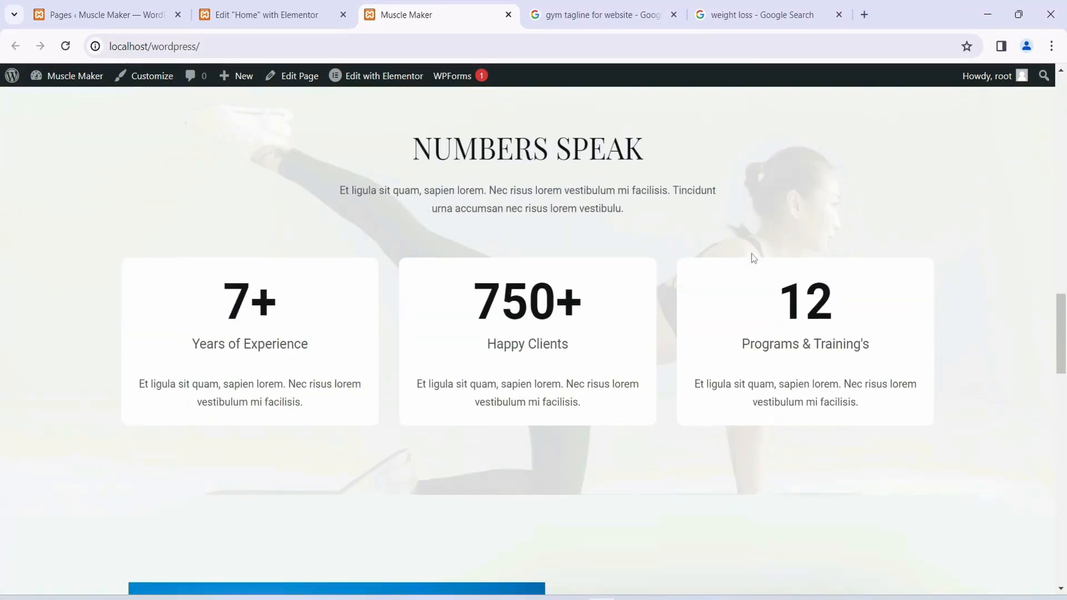
pyautogui.scroll(1, 751, 254)
pyautogui.moveTo(416, 227); pyautogui.dragTo(618, 248)
pyautogui.click(618, 248)
# Return to the Elementor editor tab and set the Years of Experience counter's ending number to 10
pyautogui.click(299, 5)
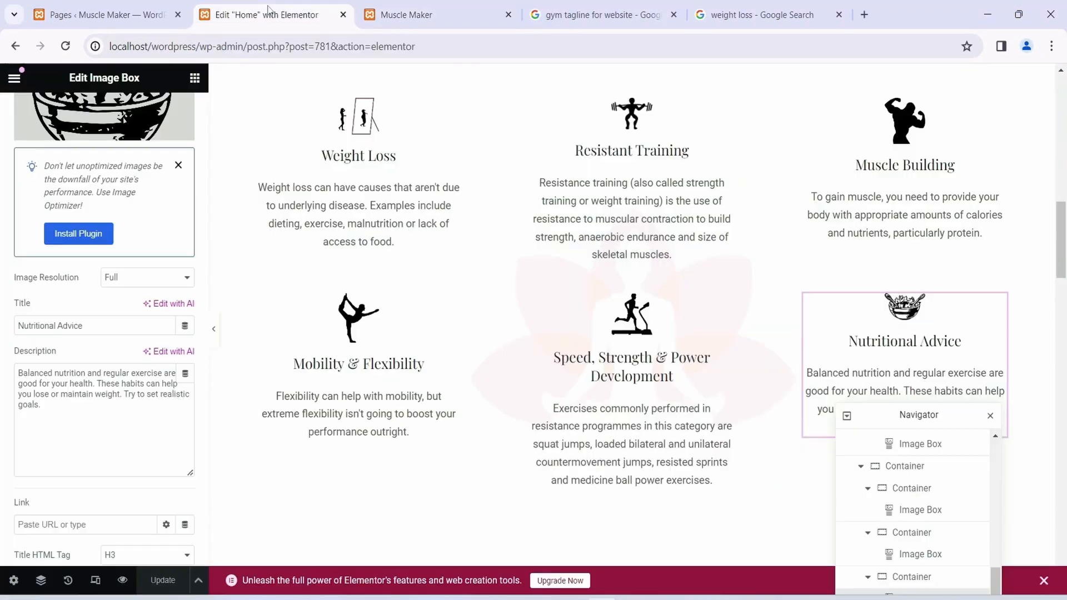
pyautogui.scroll(-5, 472, 245)
pyautogui.scroll(-4, 472, 245)
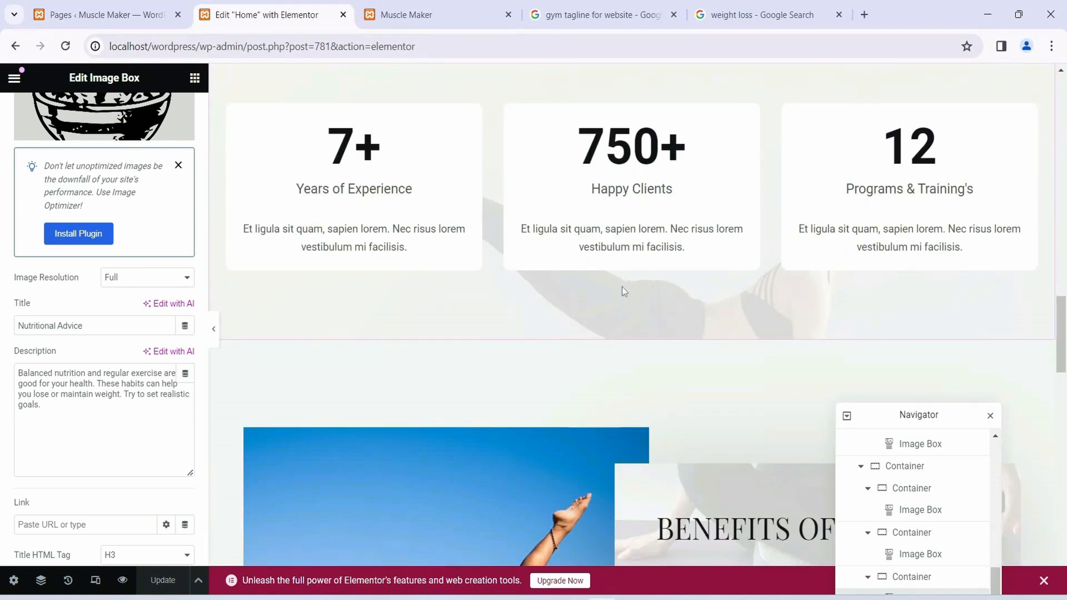
pyautogui.scroll(3, 622, 287)
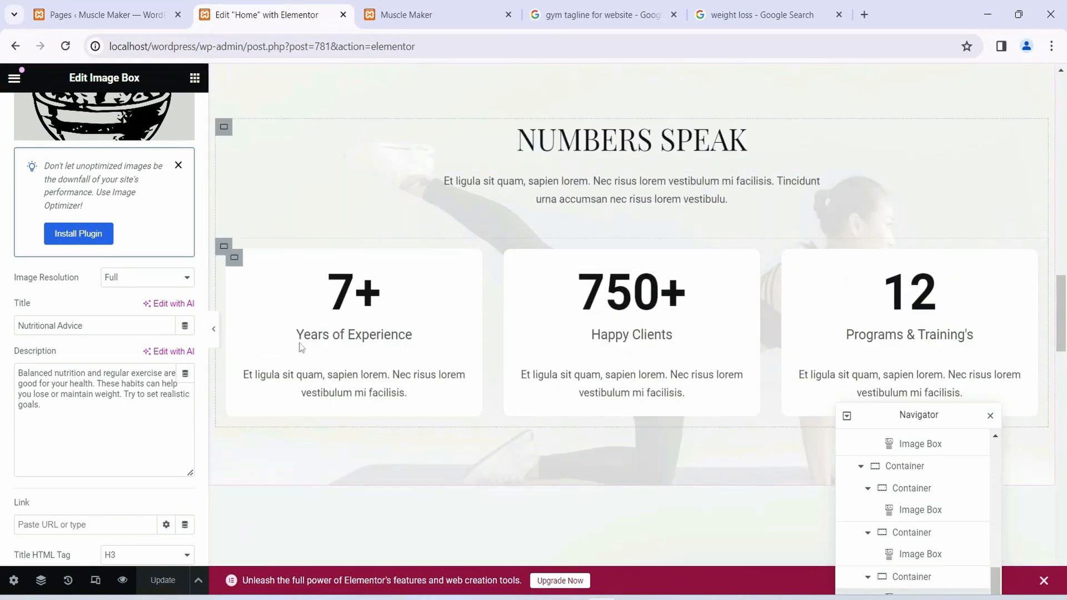
pyautogui.click(351, 309)
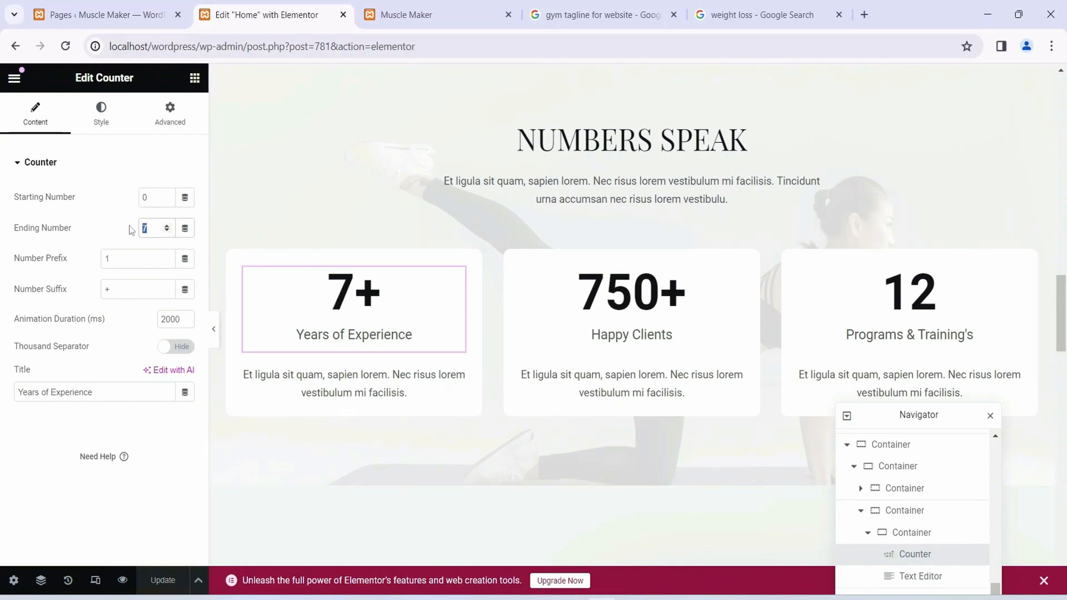
pyautogui.write('10')
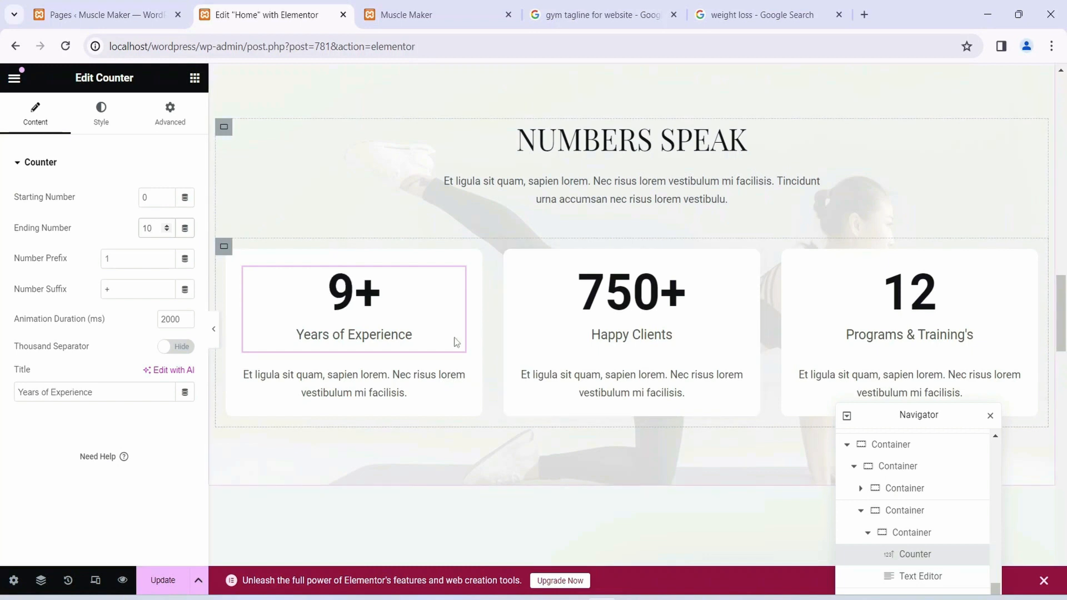
# Set the Happy Clients counter's ending number to 1050
pyautogui.click(622, 306)
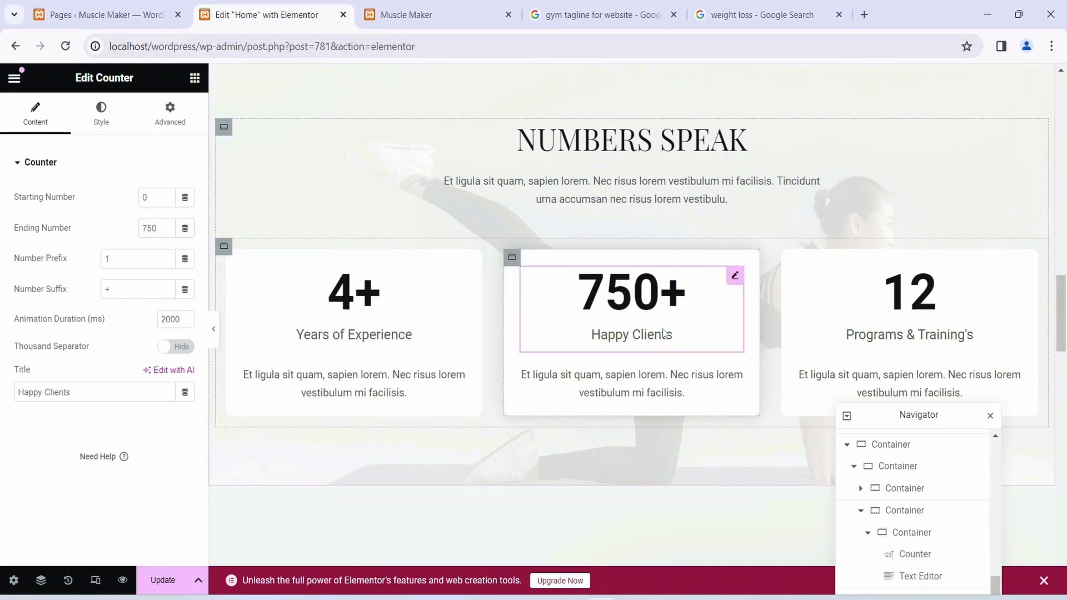
pyautogui.moveTo(144, 222); pyautogui.dragTo(132, 232)
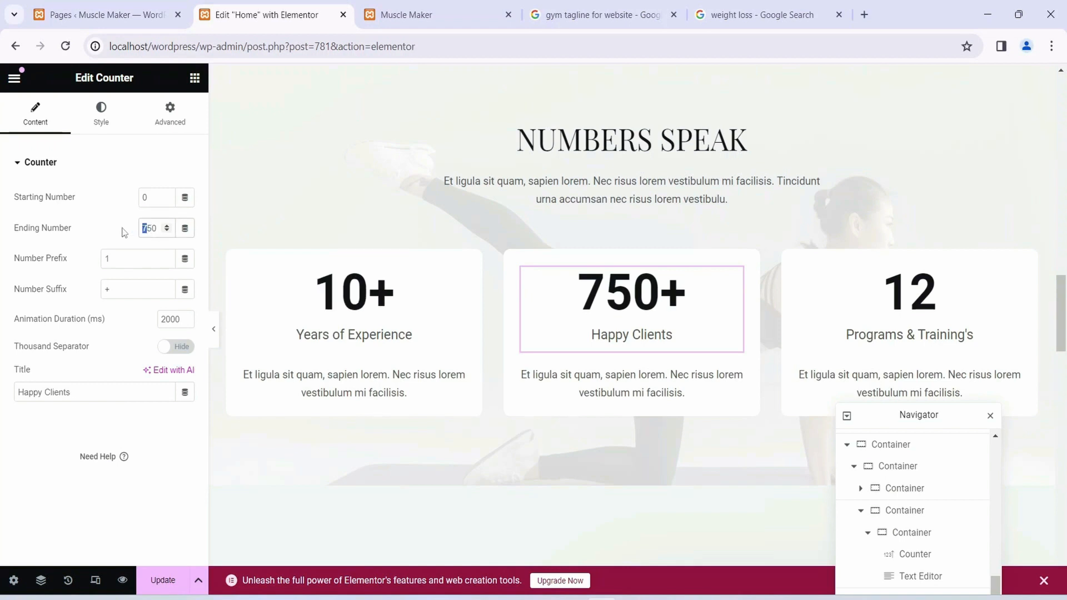
pyautogui.write('10')
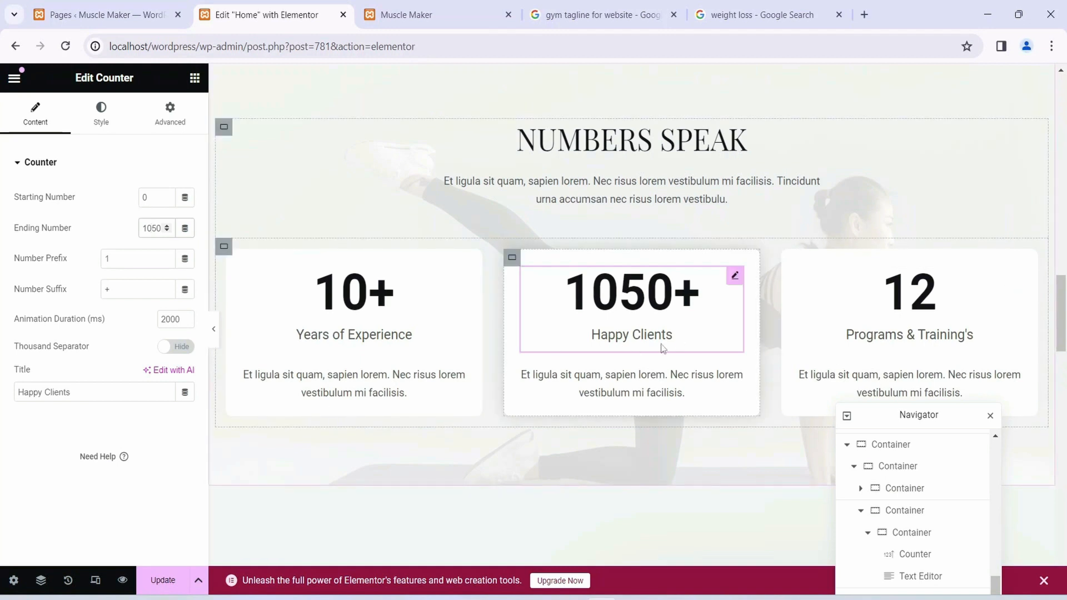
# Inspect the Programs & Training's counter settings and the placeholder description under Years of Experience
pyautogui.scroll(-2, 663, 348)
pyautogui.click(941, 242)
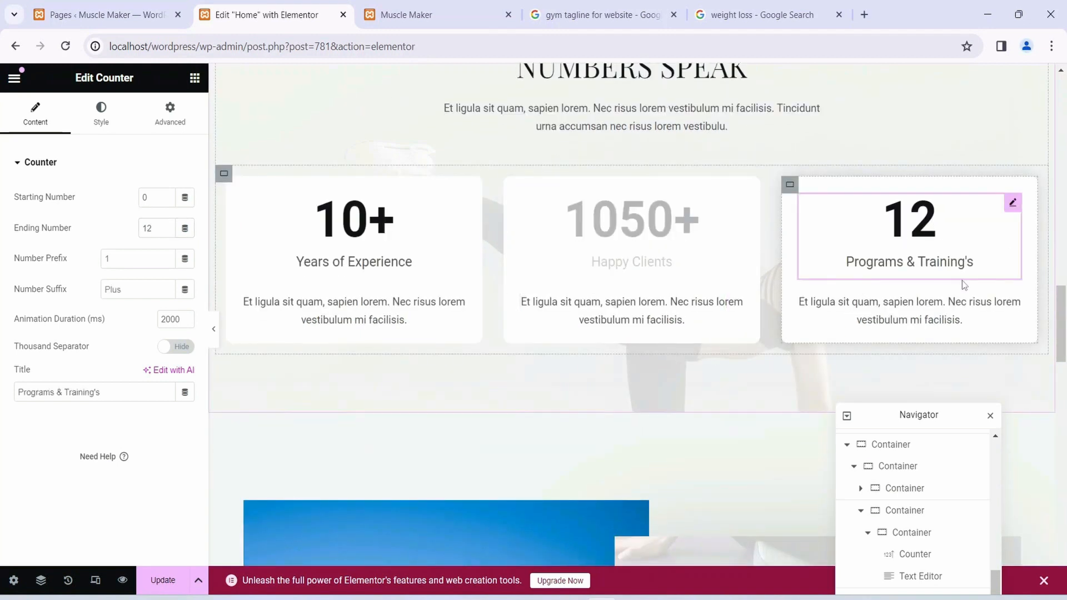
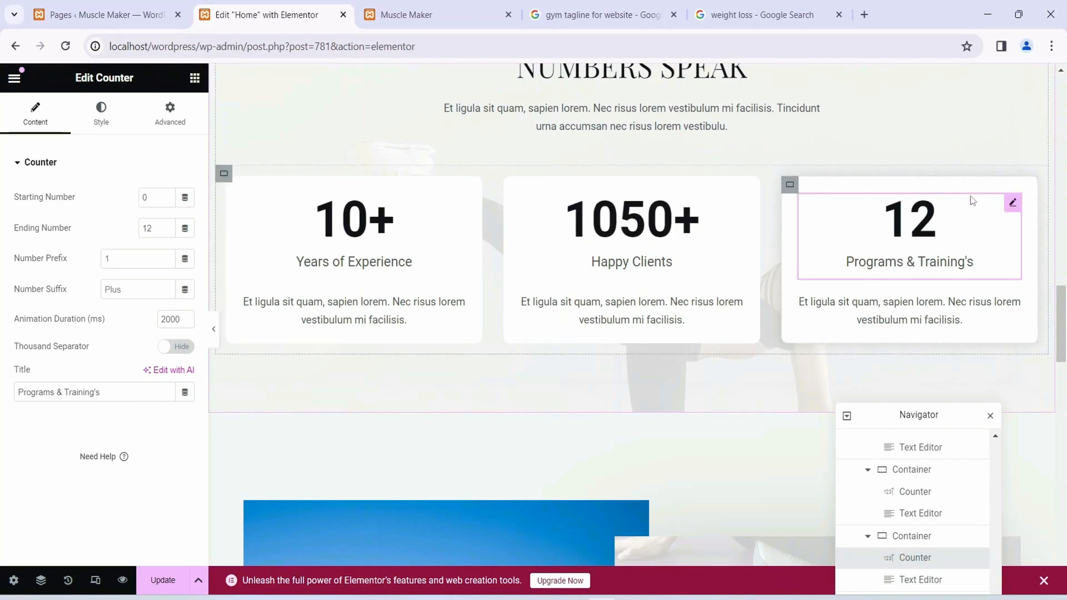
pyautogui.click(344, 323)
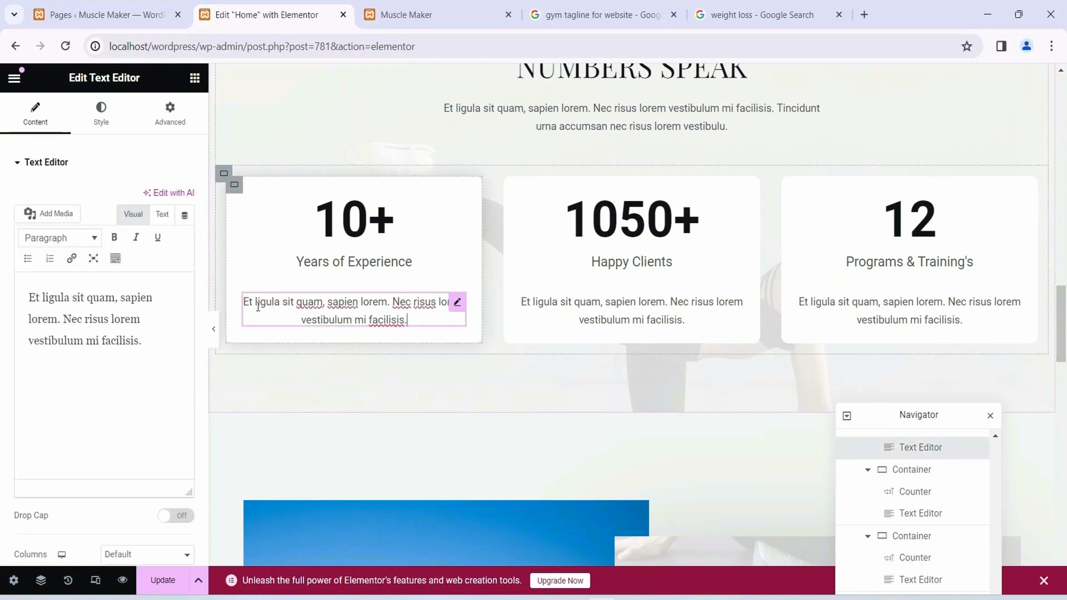
pyautogui.moveTo(246, 302); pyautogui.dragTo(365, 316)
pyautogui.click(416, 322)
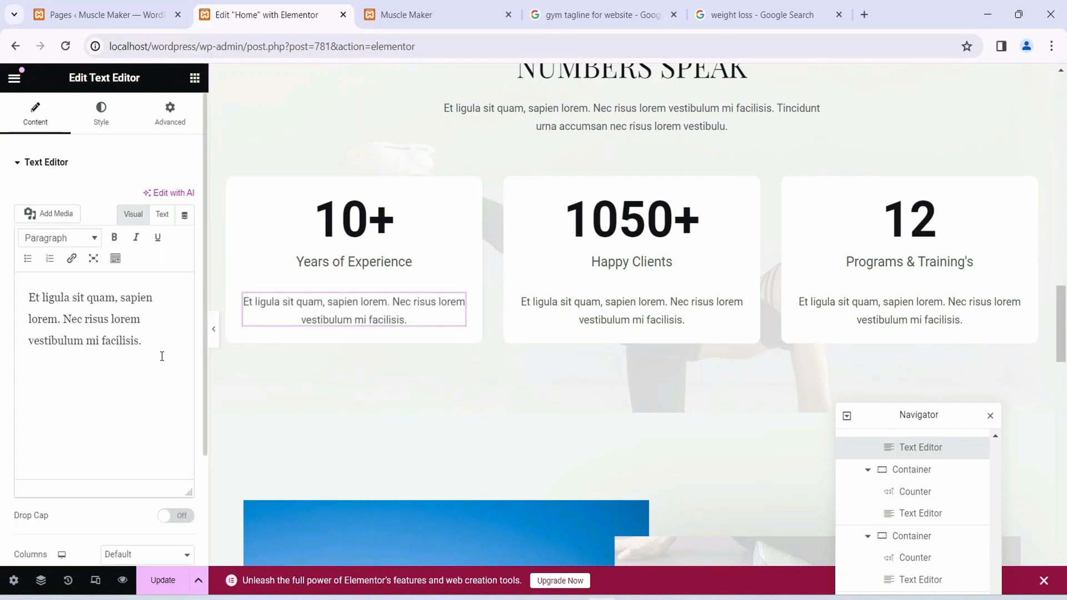
pyautogui.tripleClick(60, 298)
pyautogui.click(75, 331)
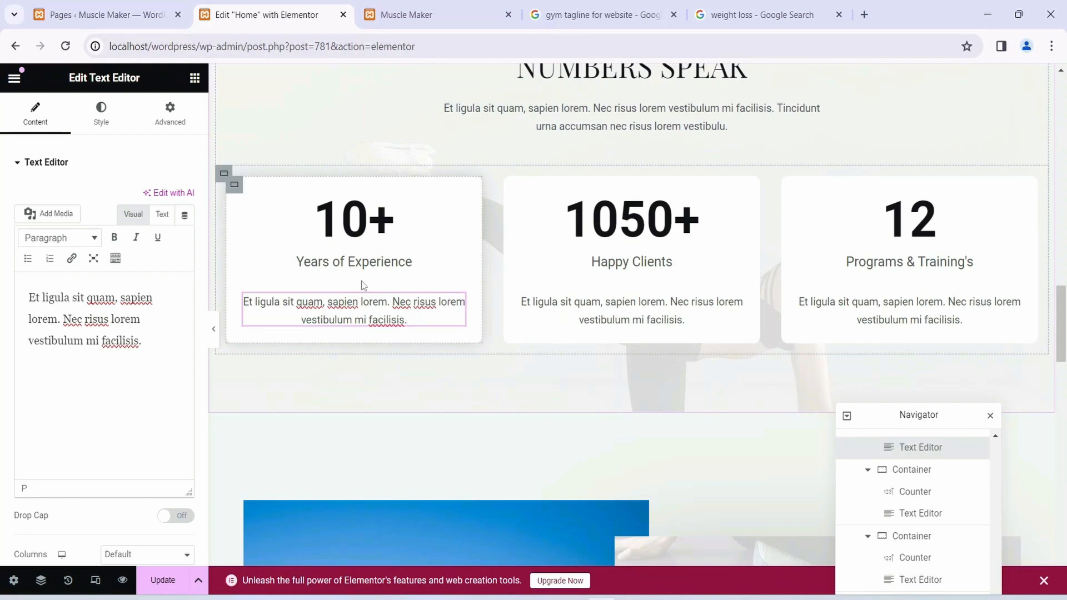
pyautogui.scroll(1, 695, 371)
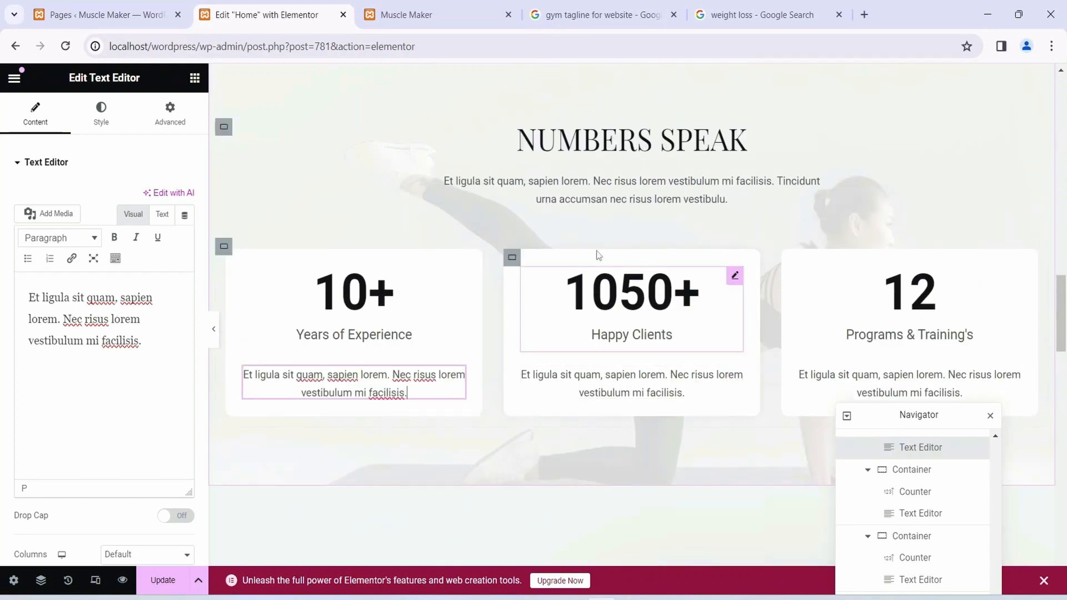
# Review the placeholder text under Numbers Speak, the Health & Fitness heading and description, and the page down to Benefits of Yoga
pyautogui.click(616, 195)
pyautogui.scroll(8, 672, 299)
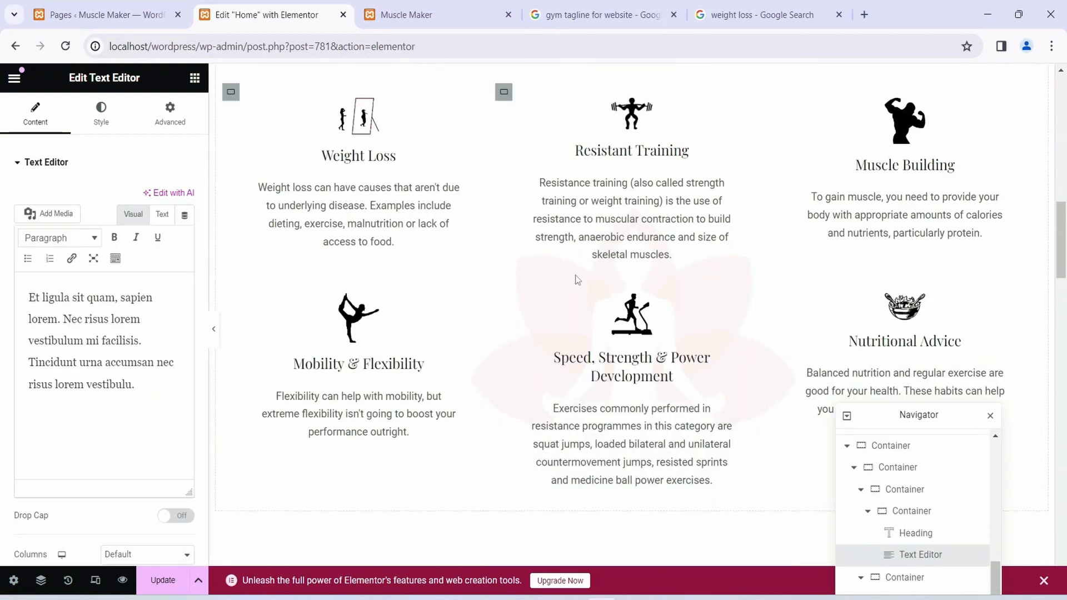
pyautogui.scroll(5, 577, 279)
pyautogui.click(605, 333)
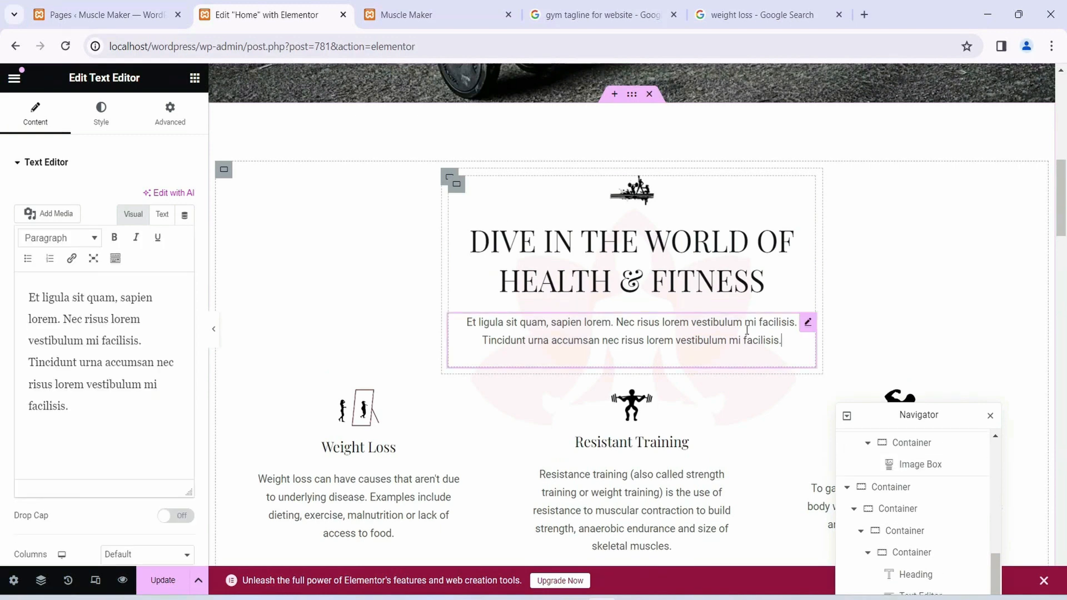
pyautogui.click(775, 280)
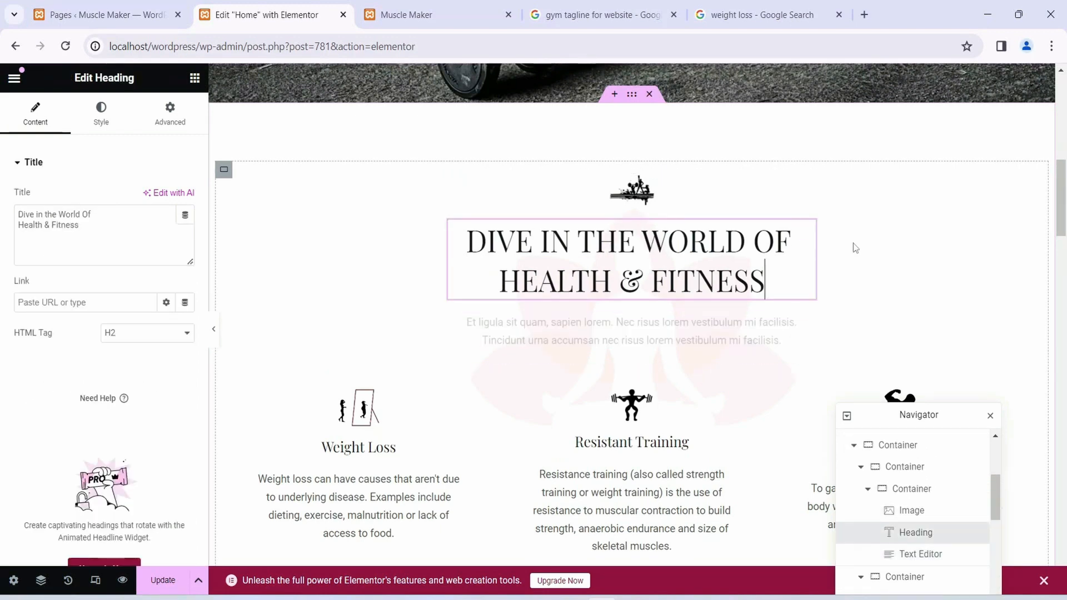
pyautogui.scroll(-2, 881, 240)
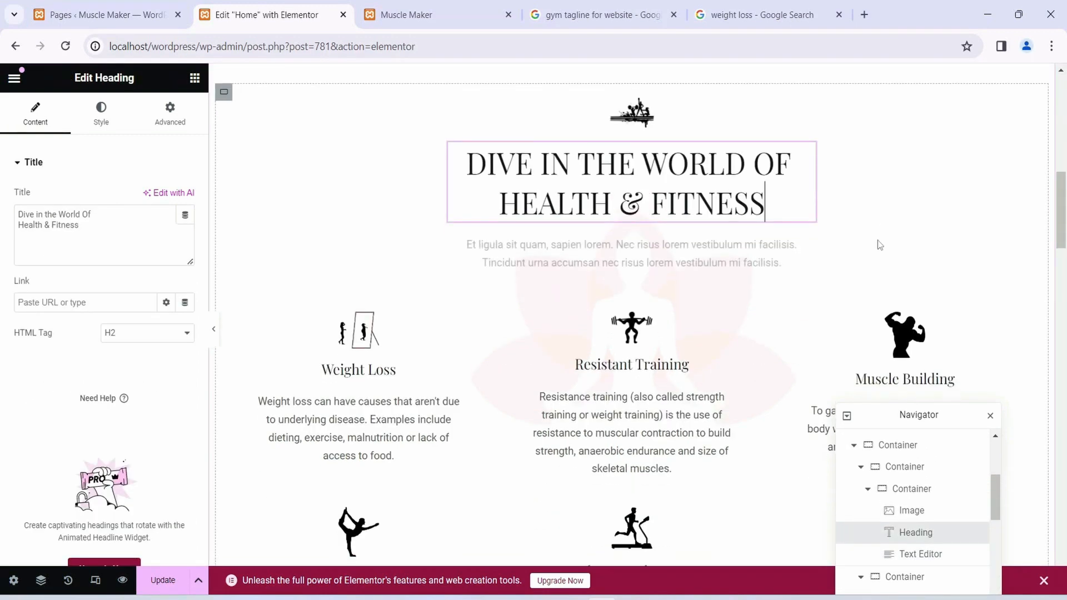
pyautogui.scroll(-15, 878, 243)
pyautogui.scroll(-4, 878, 240)
pyautogui.scroll(4, 878, 240)
pyautogui.scroll(-4, 877, 240)
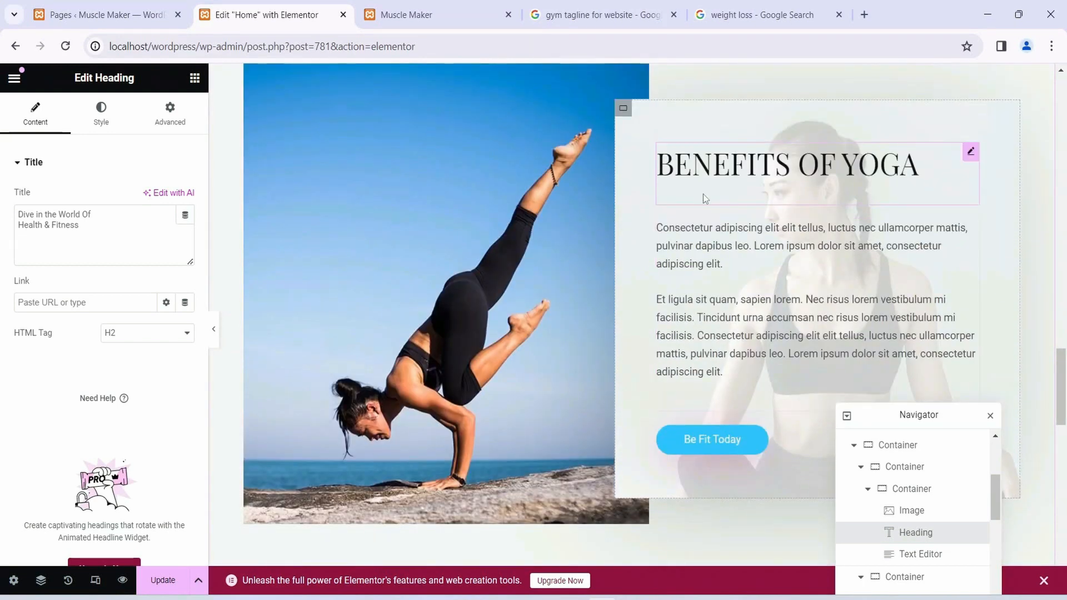
# Change the "Benefits of Yoga" heading to "Benefits of GYM"
pyautogui.click(877, 175)
pyautogui.doubleClick(877, 170)
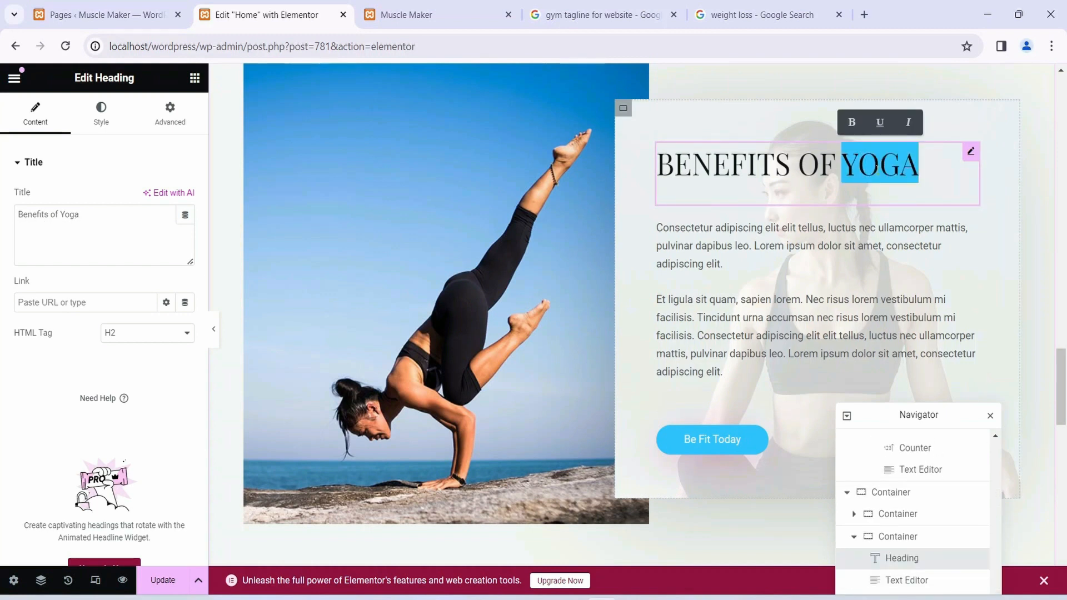
pyautogui.write('GYM')
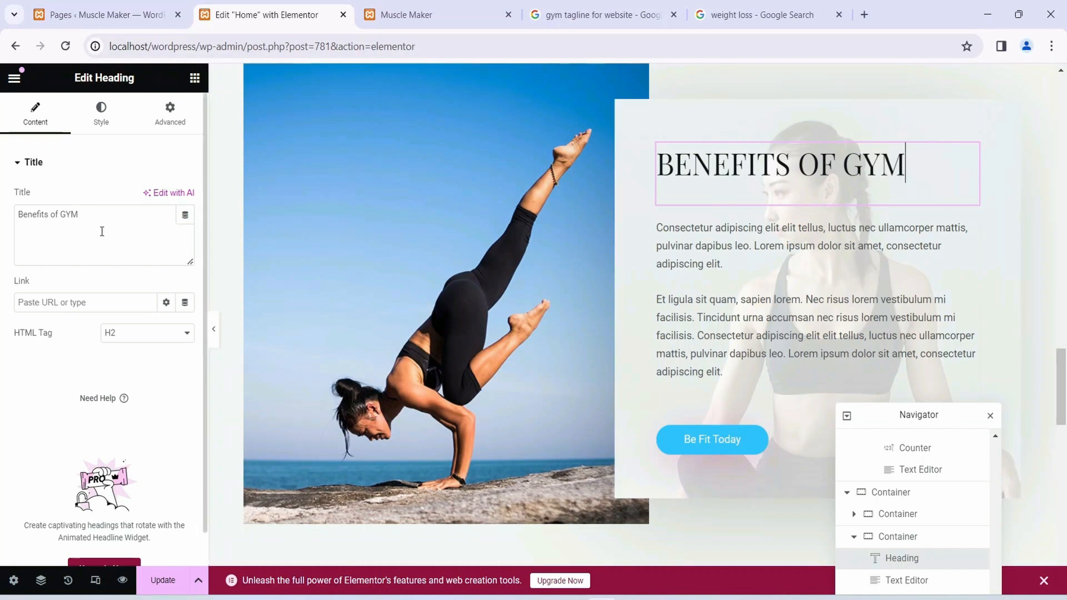
# Search Google for the heading text "Benefits of GYM" and look through the results for suitable description text
pyautogui.moveTo(84, 215); pyautogui.dragTo(3, 217)
pyautogui.rightClick(58, 211)
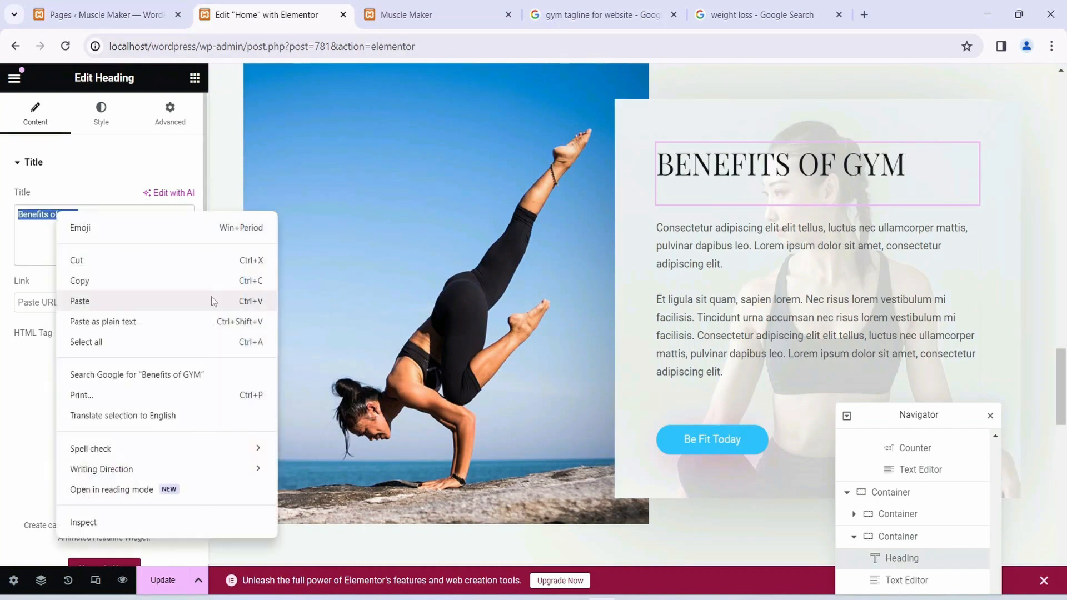
pyautogui.click(148, 374)
pyautogui.scroll(-9, 315, 303)
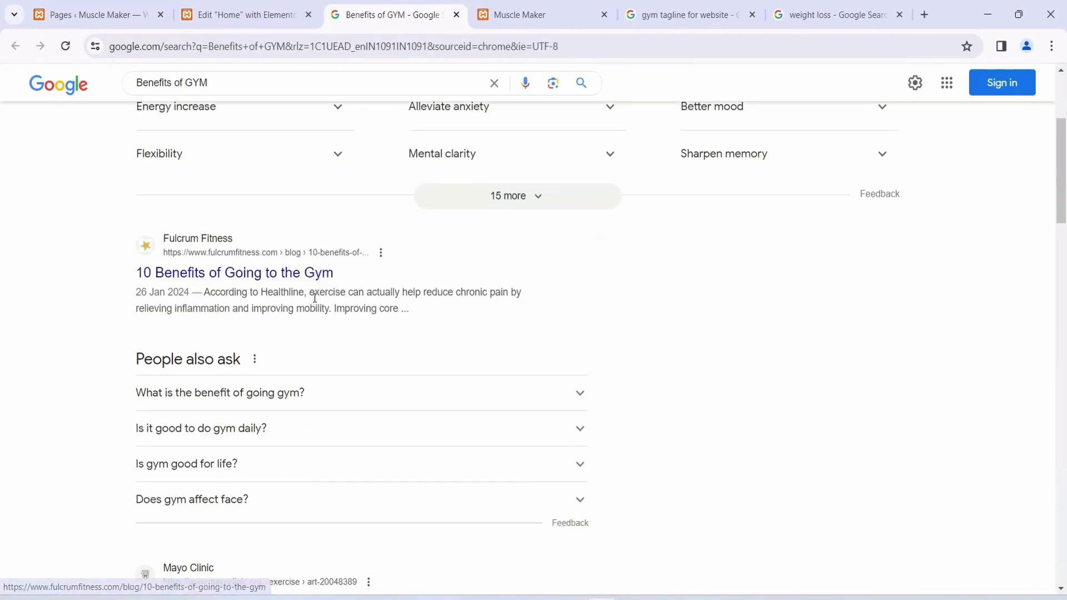
pyautogui.scroll(8, 315, 303)
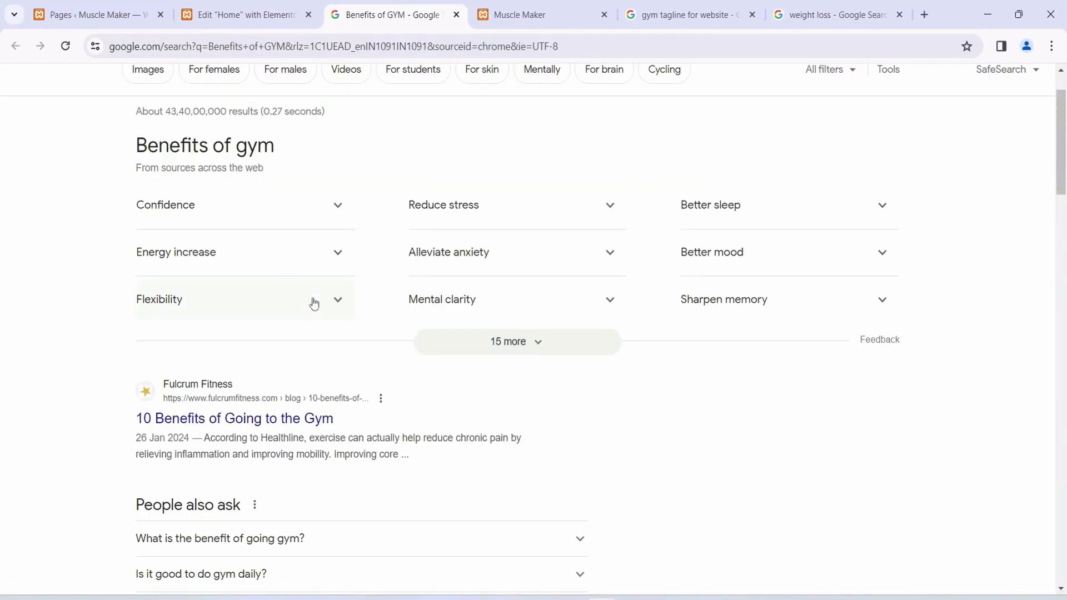
pyautogui.scroll(-1, 311, 302)
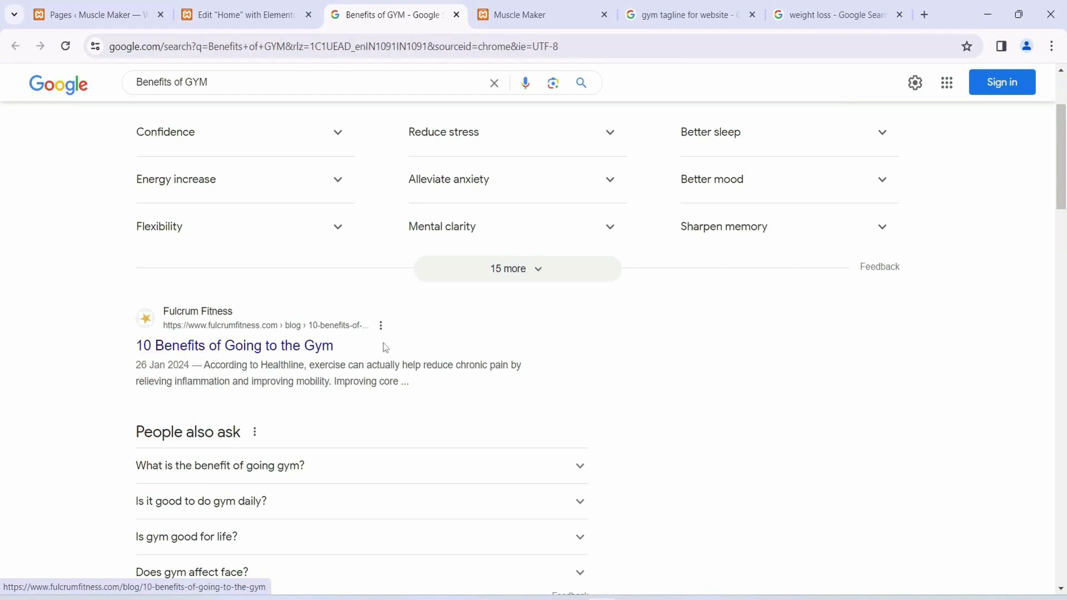
pyautogui.scroll(-5, 389, 347)
pyautogui.scroll(-5, 393, 347)
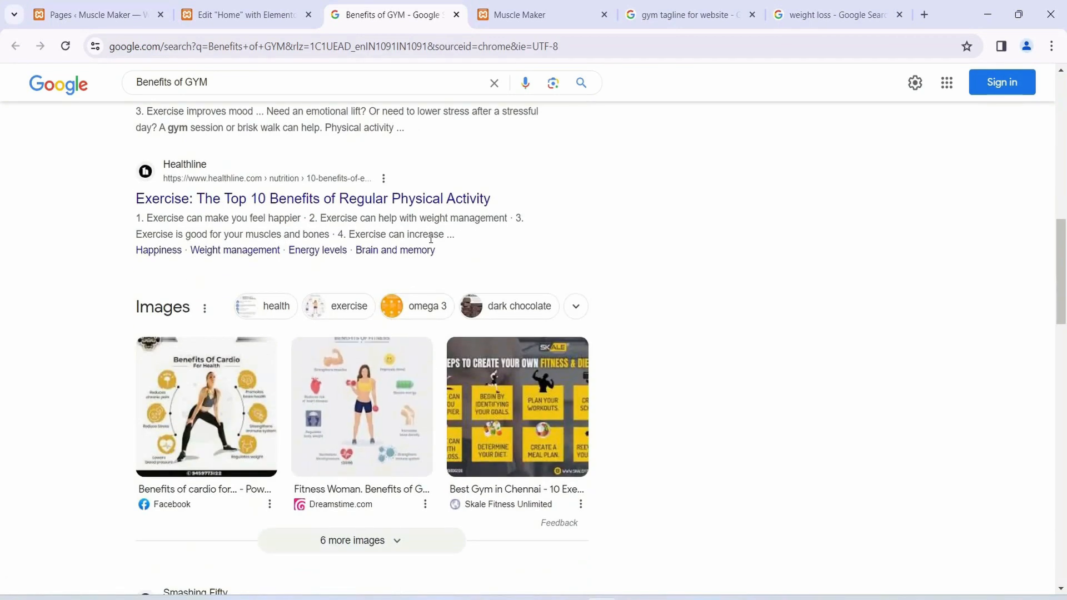
# Copy the Healthline result's numbered snippet, from "Exercise can make you feel happier" to "Exercise can increase"
pyautogui.moveTo(445, 235); pyautogui.dragTo(225, 232)
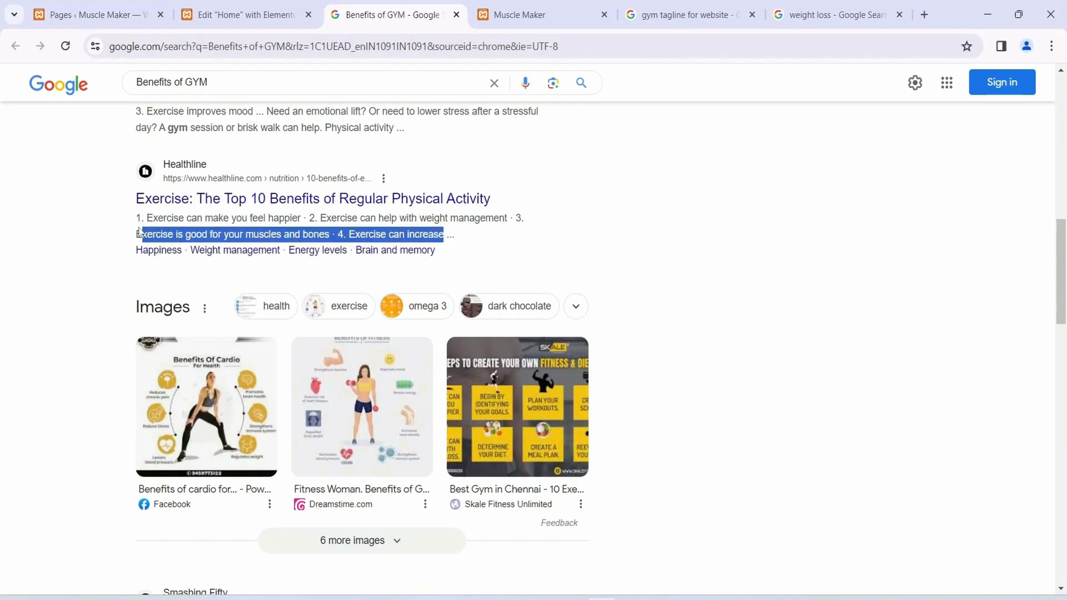
pyautogui.moveTo(140, 232); pyautogui.dragTo(137, 218)
pyautogui.rightClick(157, 218)
pyautogui.click(202, 238)
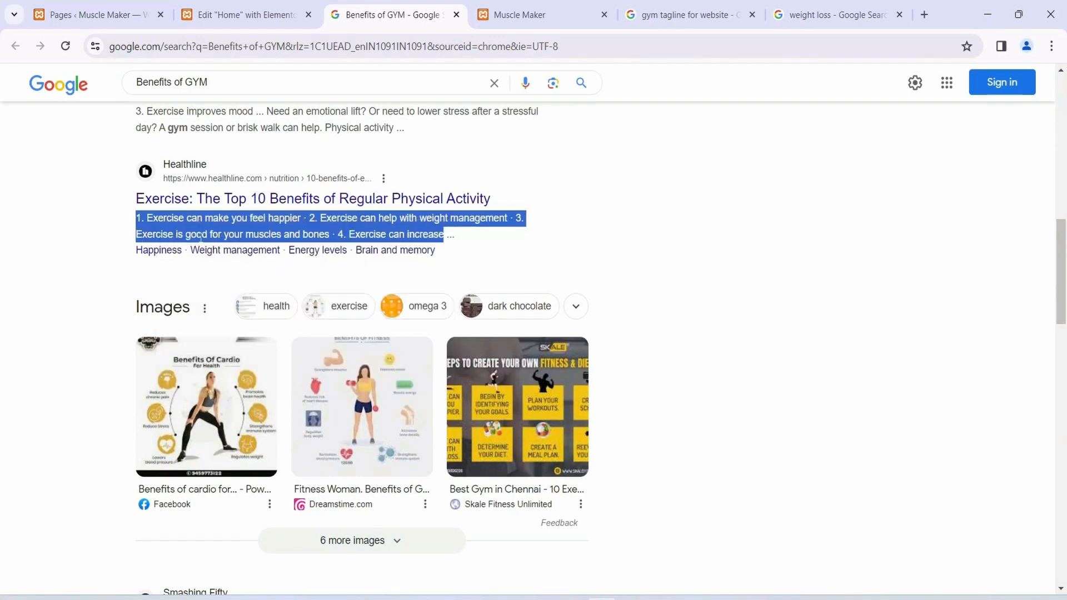
# Return to the Elementor editor tab and replace the placeholder description under Benefits of GYM with the copied exercise benefits
pyautogui.click(266, 7)
pyautogui.click(910, 315)
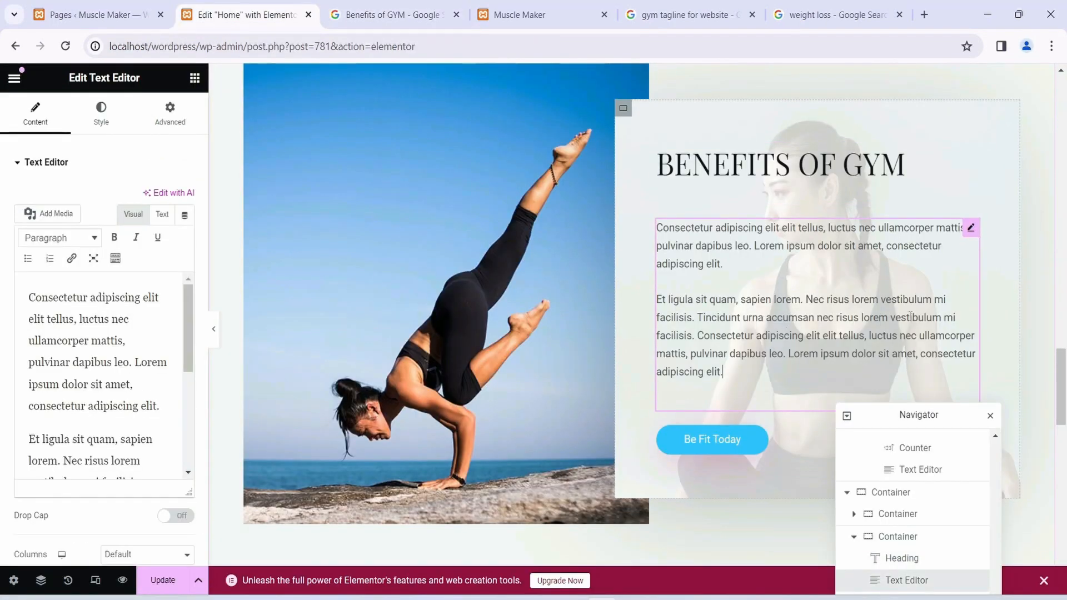
pyautogui.click(118, 385)
pyautogui.hotkey('ctrl', 'a')
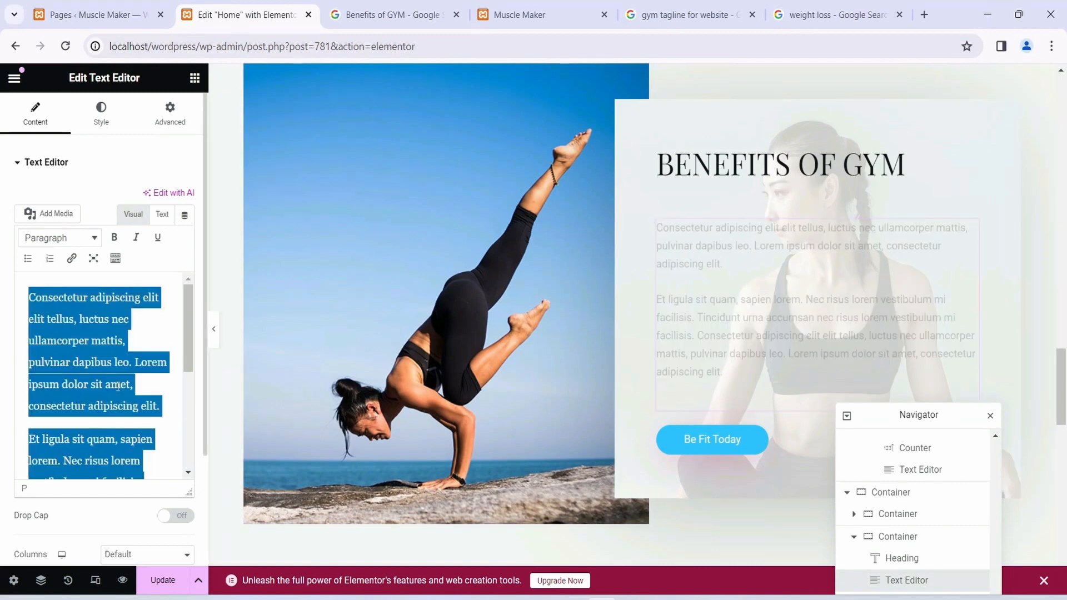
pyautogui.hotkey('ctrl', 'v')
# Put each of the four numbered benefits in its own paragraph and complete the fourth as "Exercise can increase stamina."
pyautogui.click(77, 321)
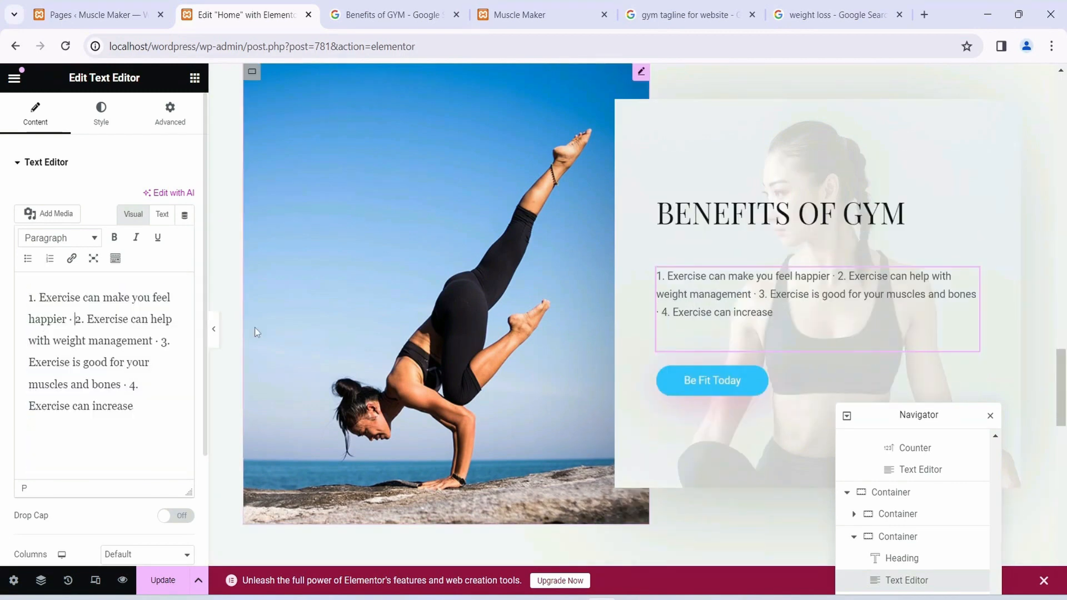
pyautogui.press('Return')
pyautogui.click(137, 374)
pyautogui.press('Return')
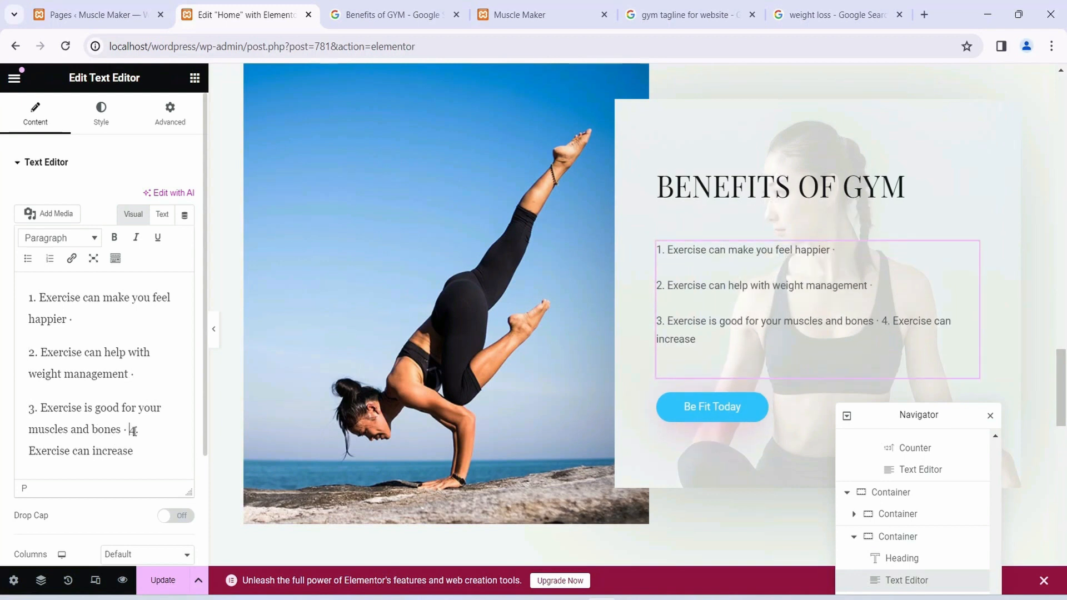
pyautogui.press('Return')
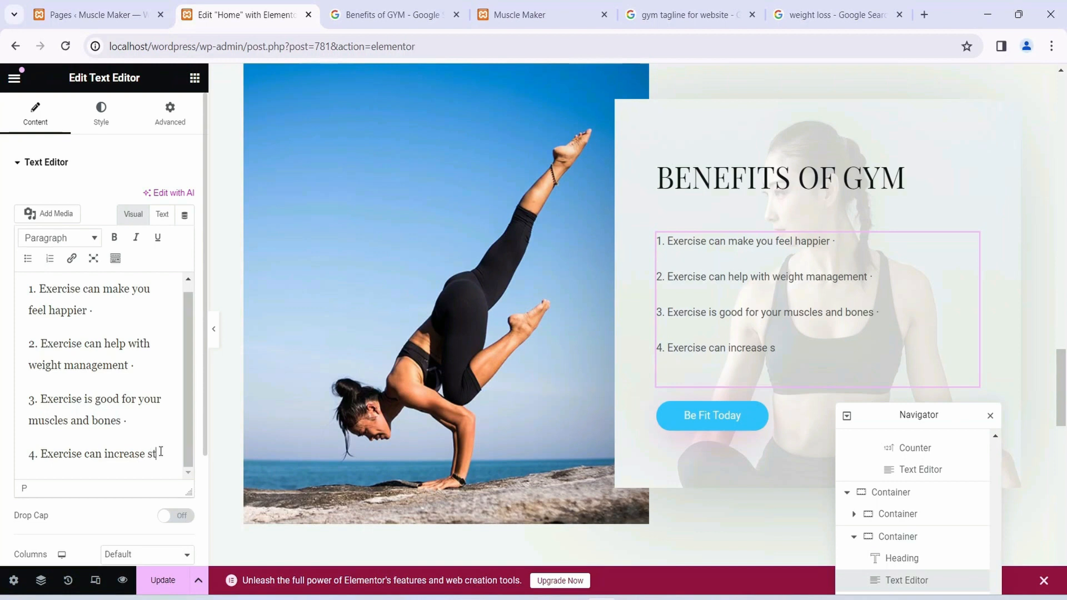
pyautogui.write('mina.')
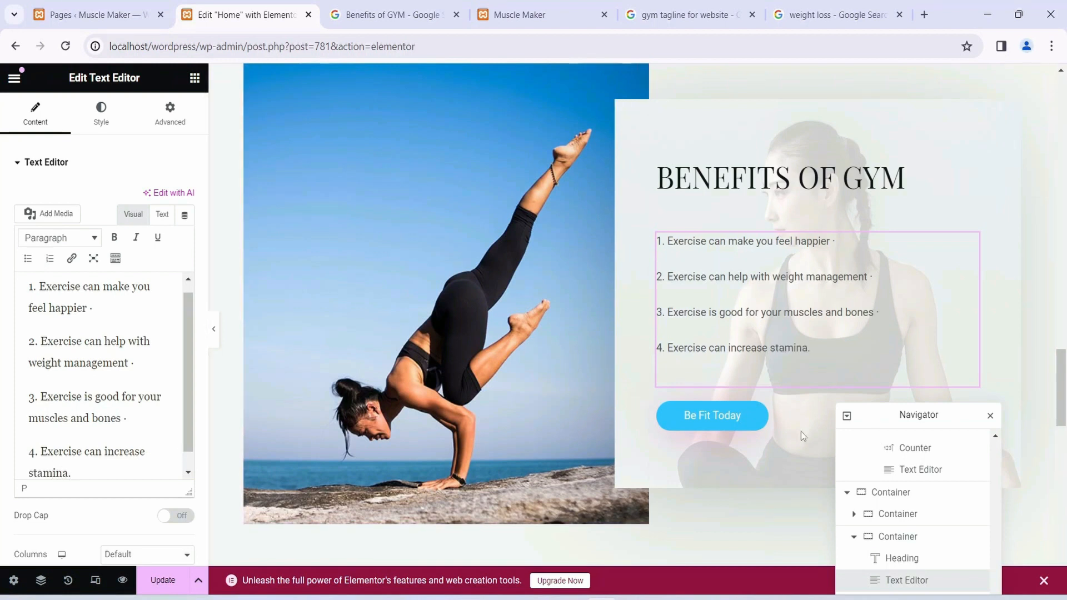
# Set the Be Fit Today button's background color to black (#000000), moving the Navigator clear of the button
pyautogui.click(733, 422)
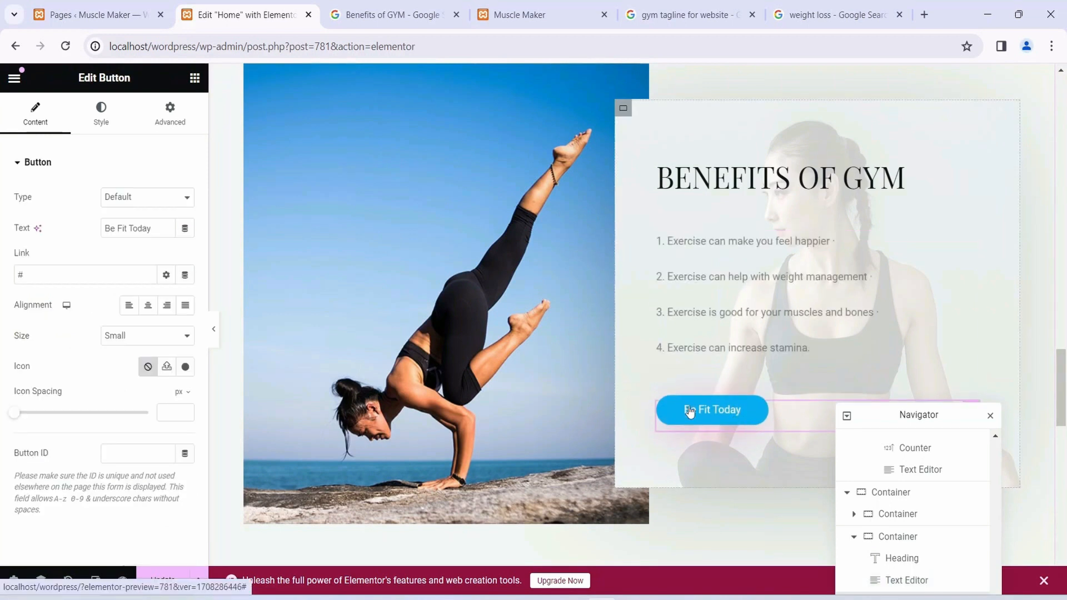
pyautogui.moveTo(922, 414); pyautogui.dragTo(885, 79)
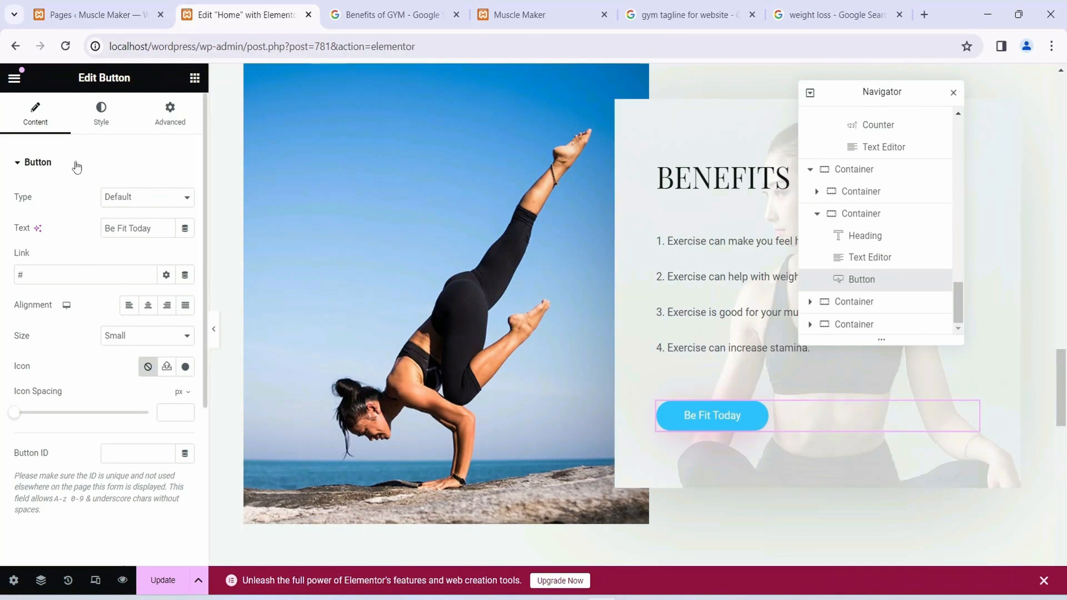
pyautogui.click(111, 117)
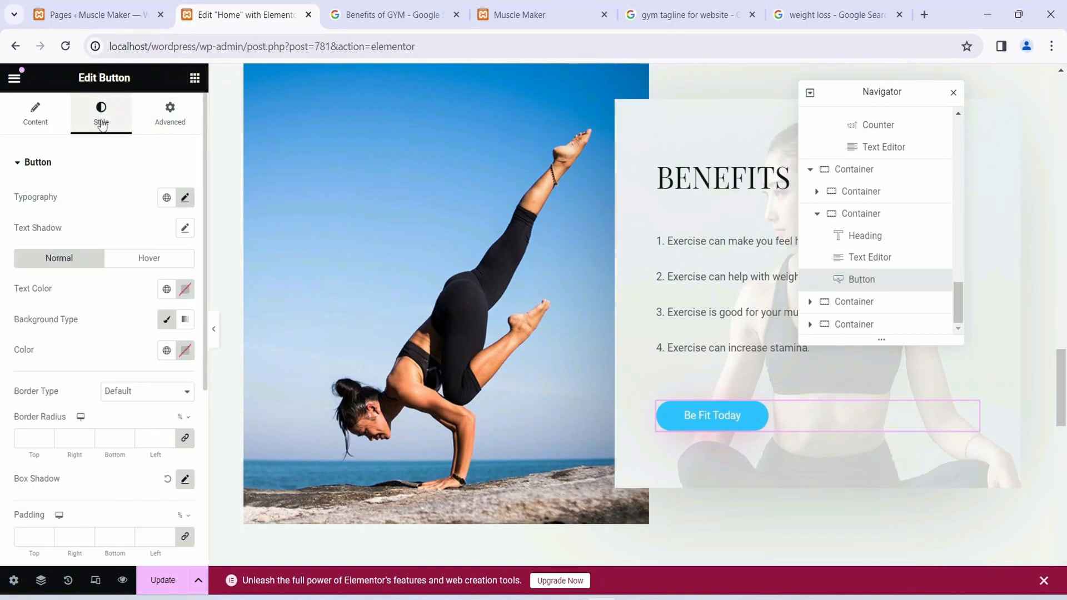
pyautogui.click(188, 356)
pyautogui.moveTo(207, 509); pyautogui.dragTo(237, 519)
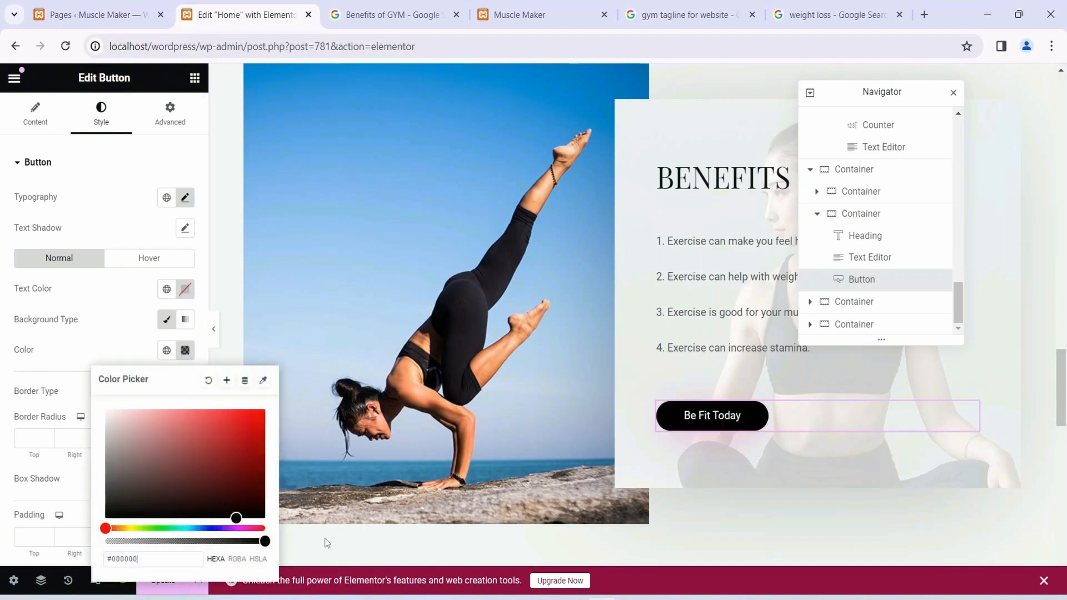
pyautogui.click(164, 518)
pyautogui.click(135, 200)
# Compare the button with the hero's Contact Today button, and search free images for "gym" to replace the Benefits of GYM section's yoga photo
pyautogui.scroll(2, 510, 222)
pyautogui.scroll(15, 510, 222)
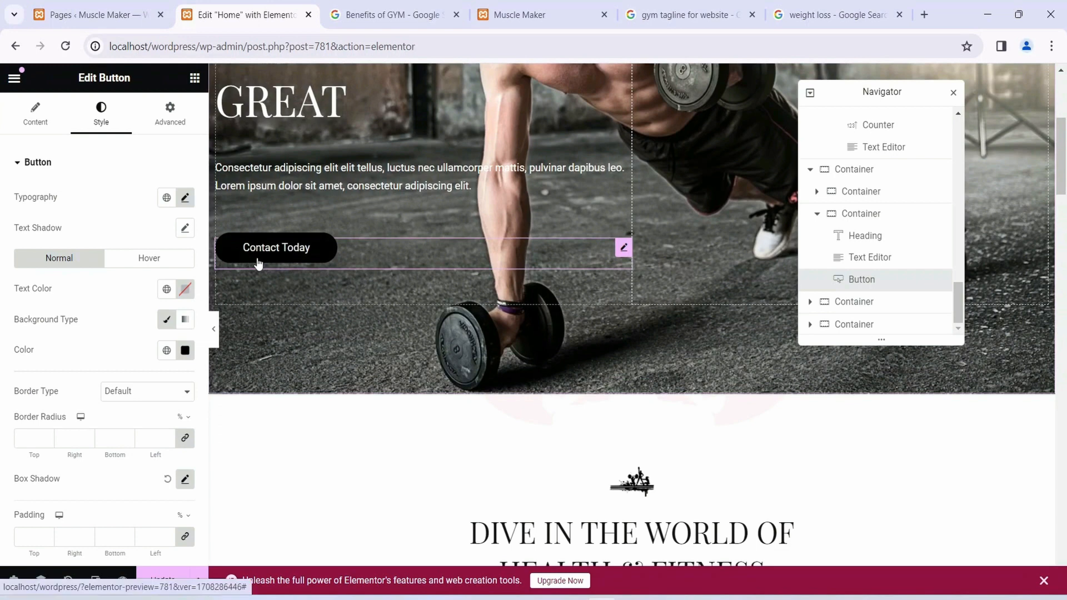
pyautogui.scroll(-10, 261, 262)
pyautogui.scroll(-15, 459, 366)
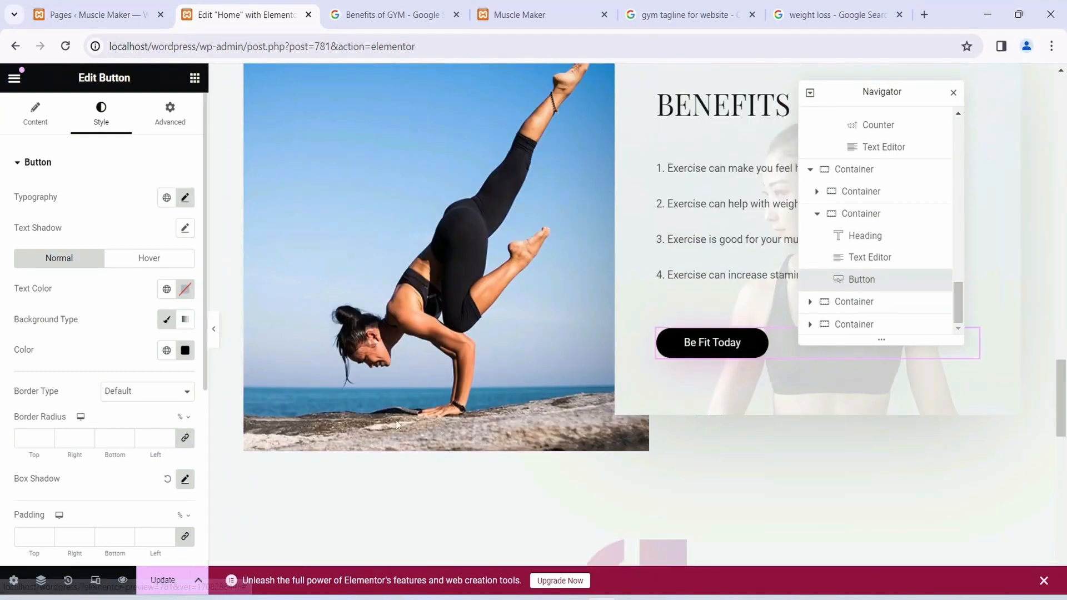
pyautogui.scroll(2, 689, 397)
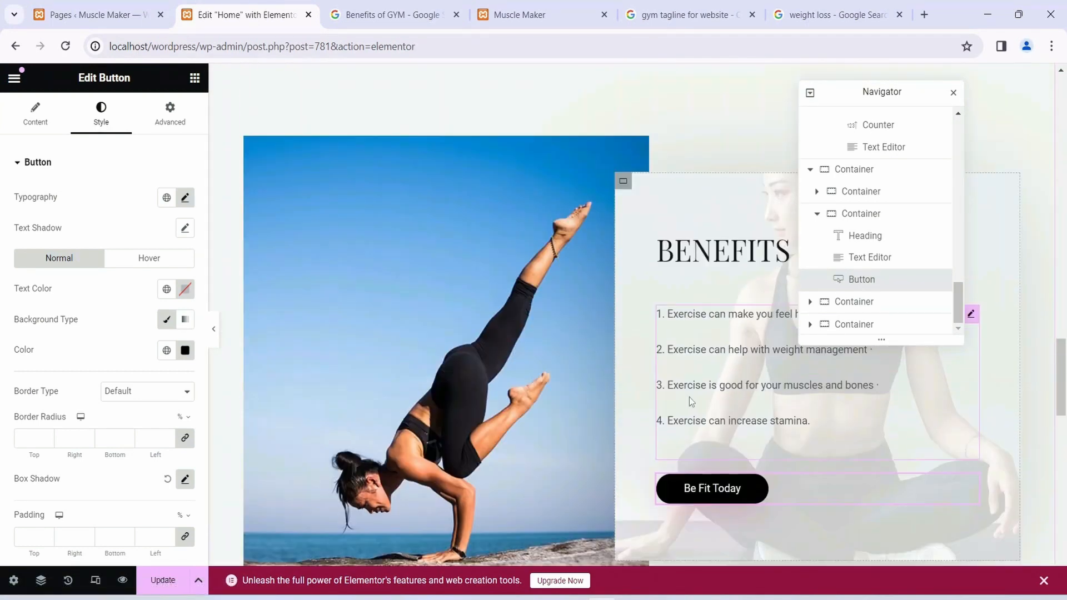
pyautogui.click(525, 272)
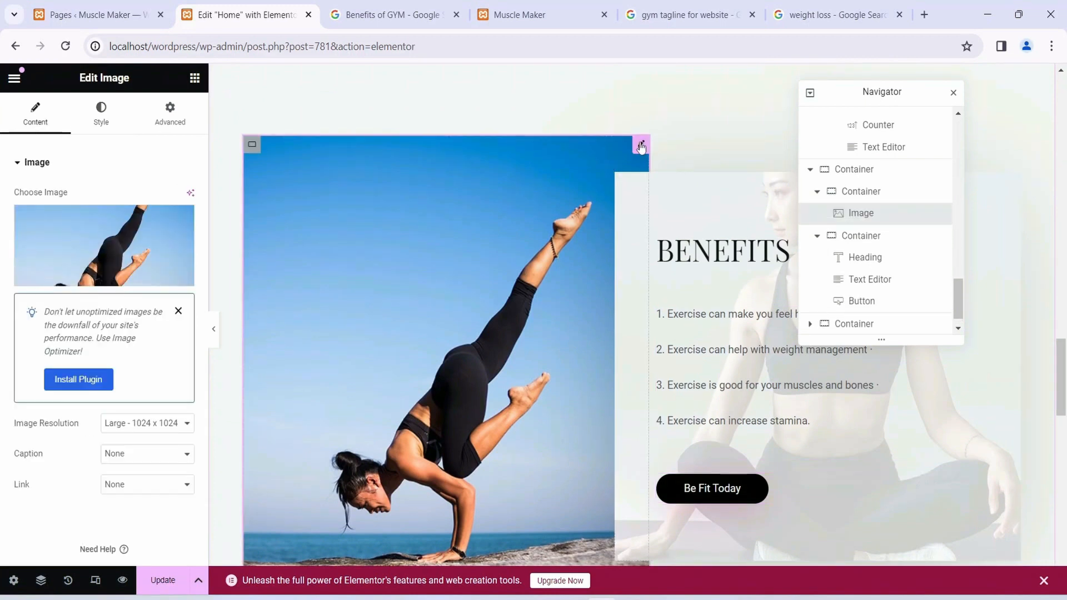
pyautogui.moveTo(126, 269)
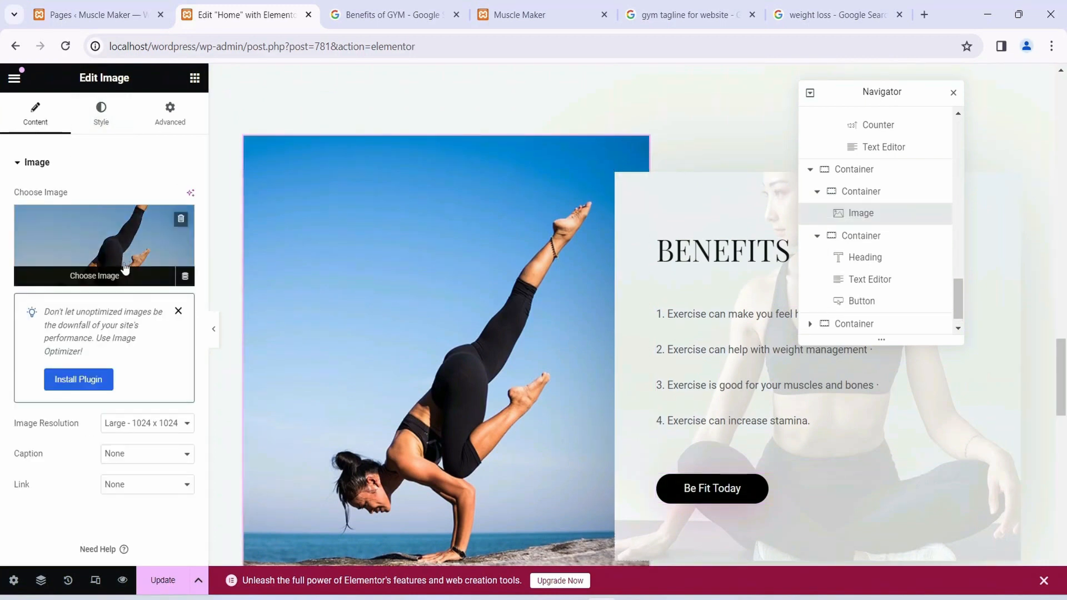
pyautogui.click(101, 281)
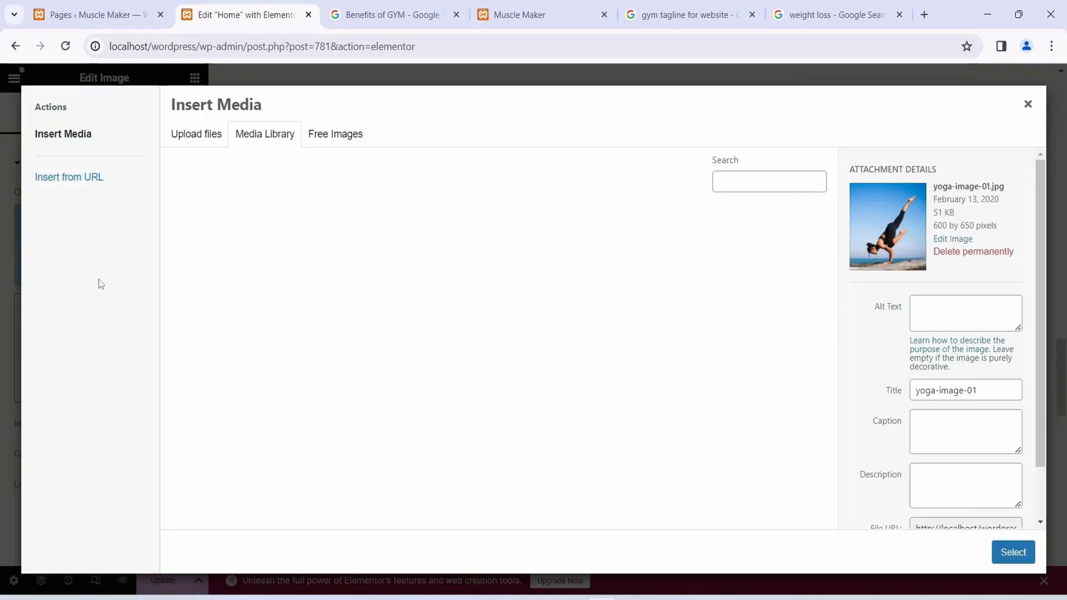
pyautogui.click(334, 142)
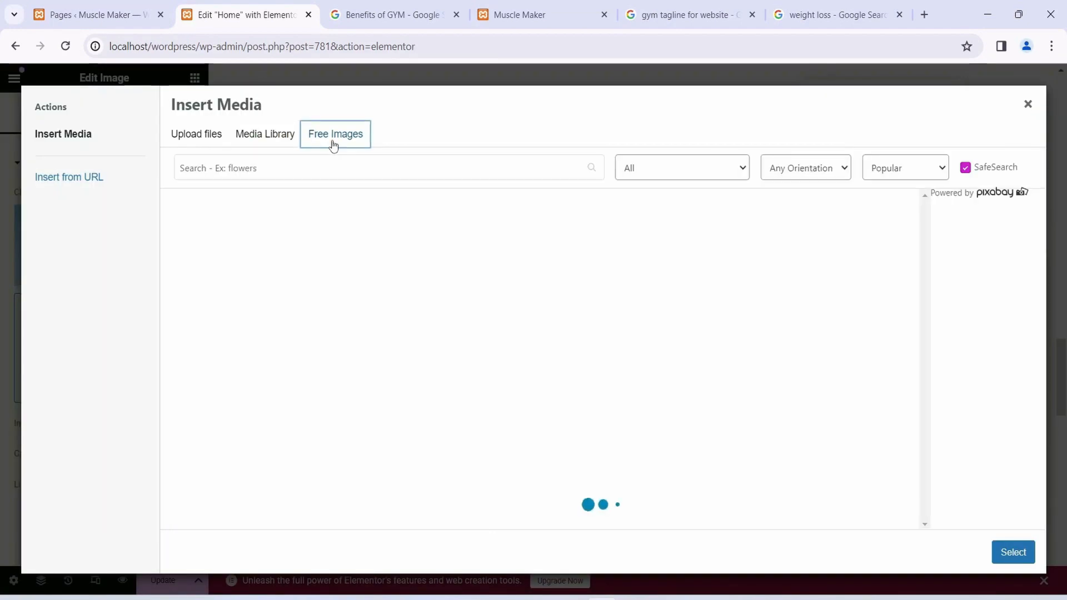
pyautogui.click(340, 166)
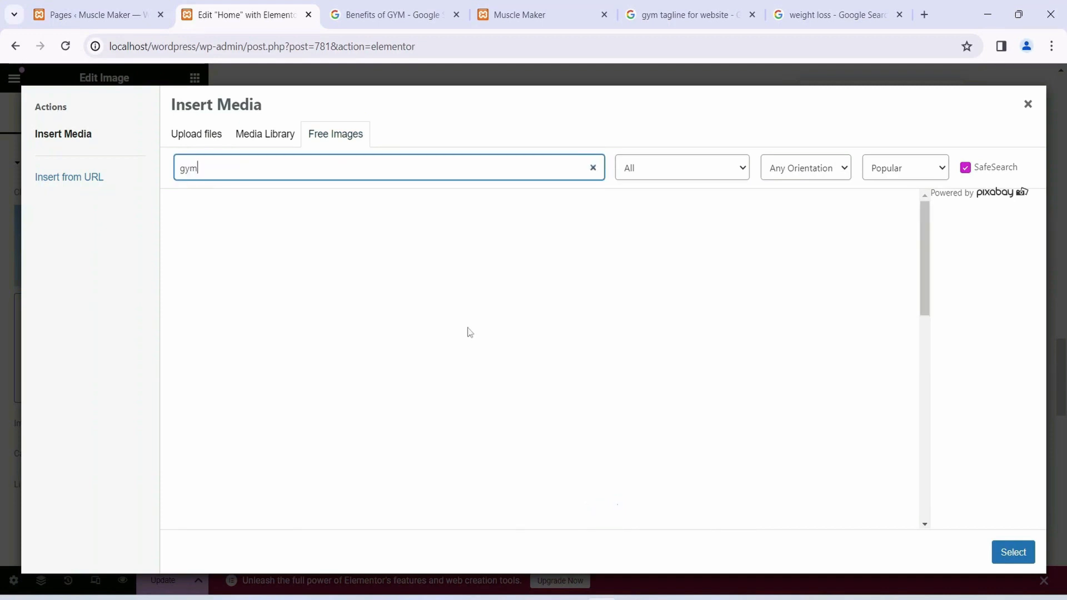
# Replace the Benefits of GYM section's yoga photo with the free image of a bodybuilder squatting with a barbell on a black background
pyautogui.scroll(-4, 535, 358)
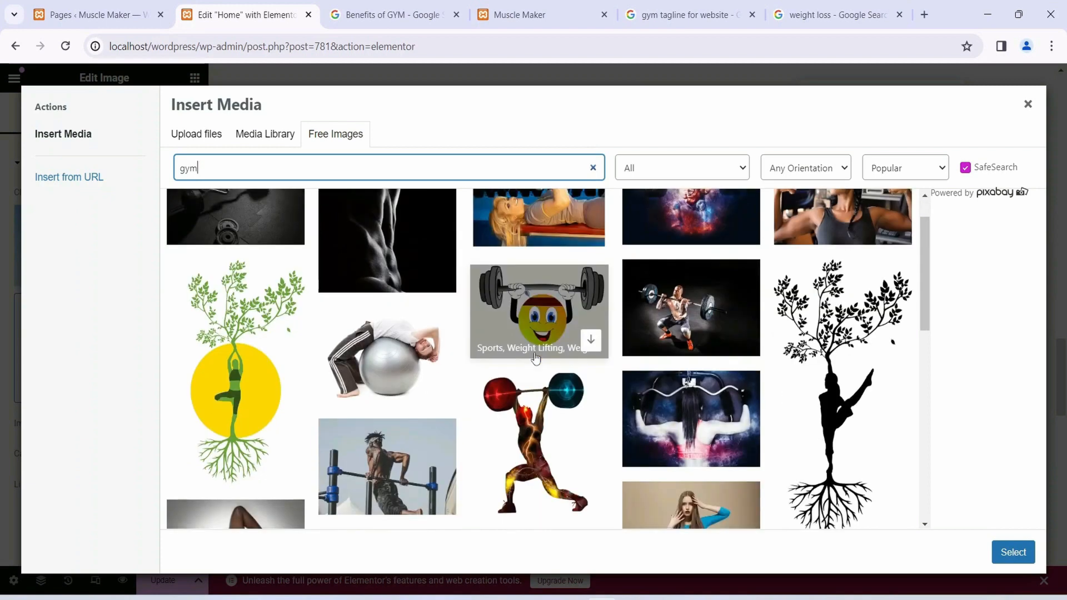
pyautogui.scroll(4, 535, 357)
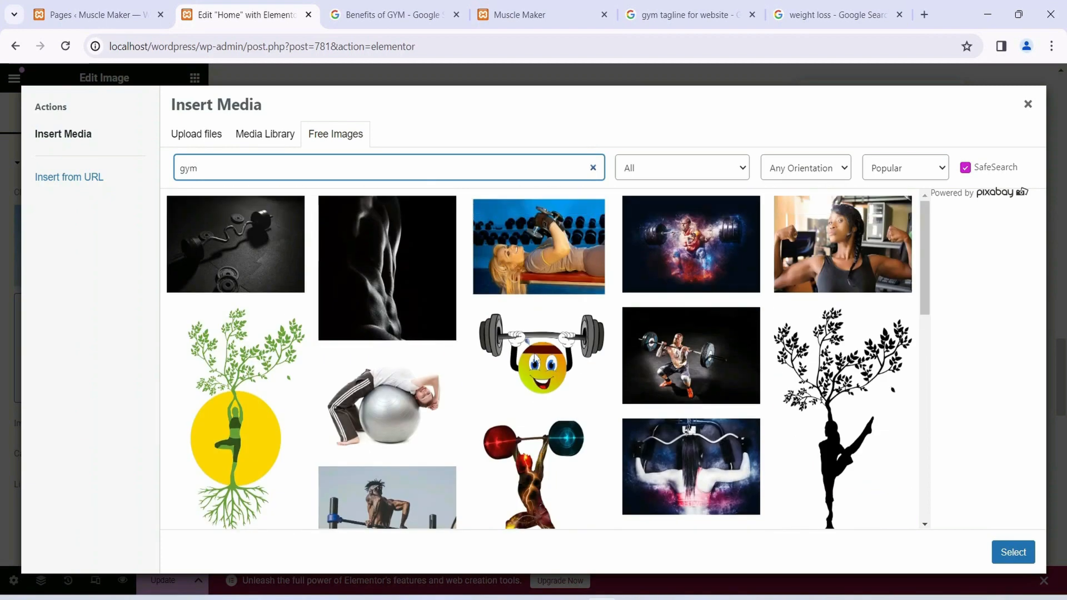
pyautogui.click(691, 352)
pyautogui.click(673, 361)
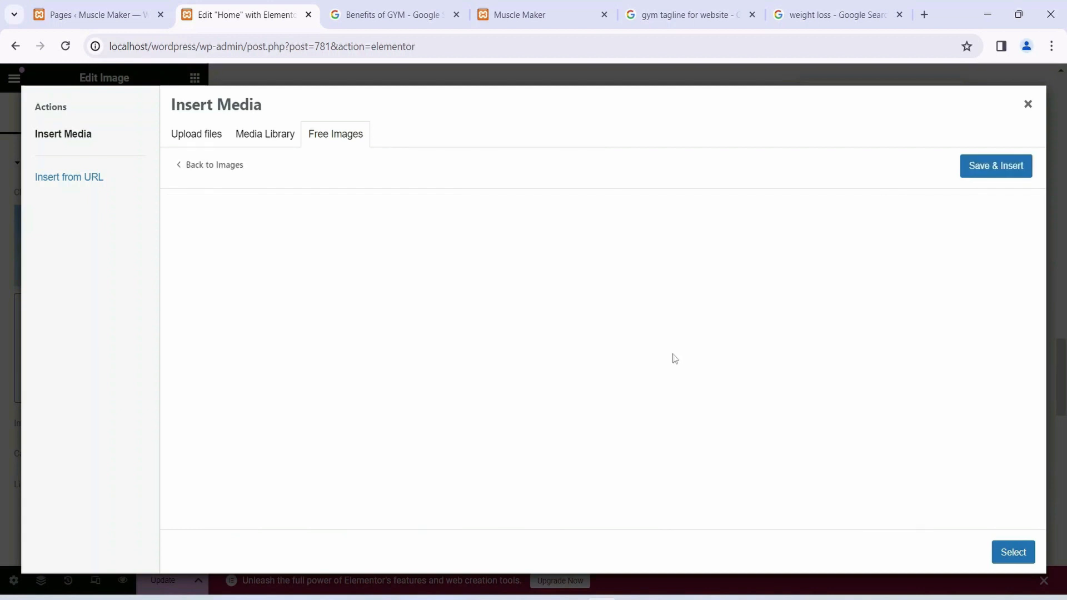
pyautogui.click(1003, 167)
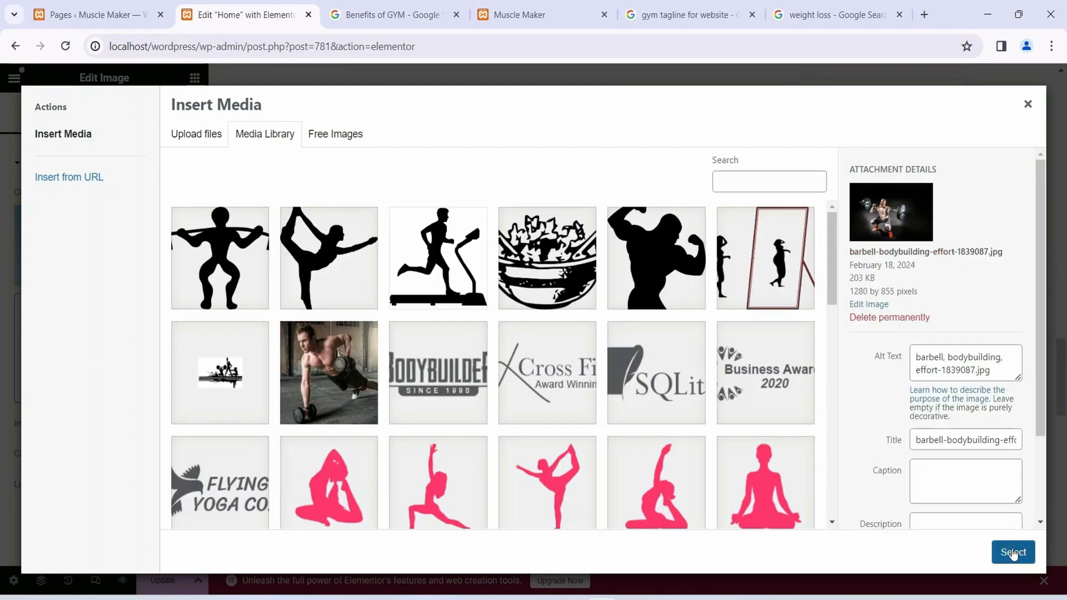
pyautogui.click(1012, 553)
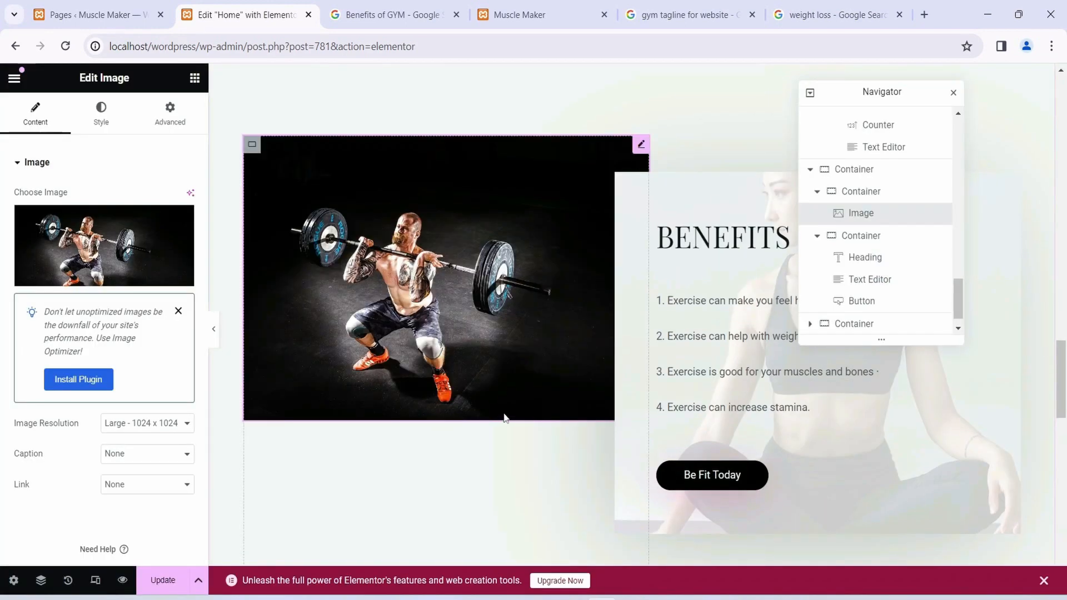
# Check the new barbell photo beside the benefits text and move the Navigator clear of the Benefits of GYM heading
pyautogui.scroll(-1, 442, 268)
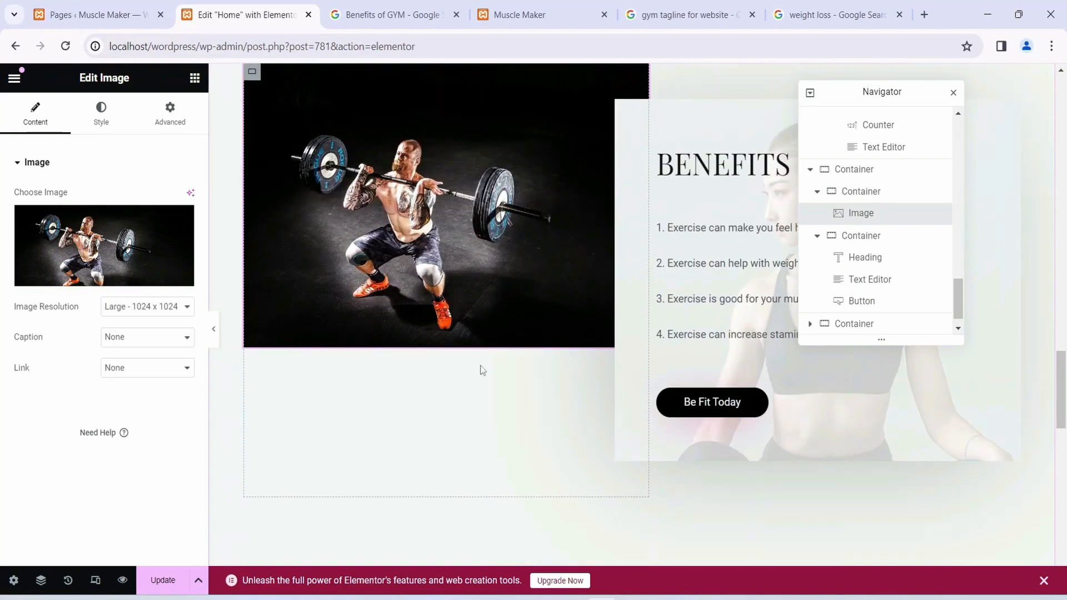
pyautogui.scroll(3, 483, 370)
pyautogui.scroll(-4, 483, 371)
pyautogui.scroll(2, 482, 370)
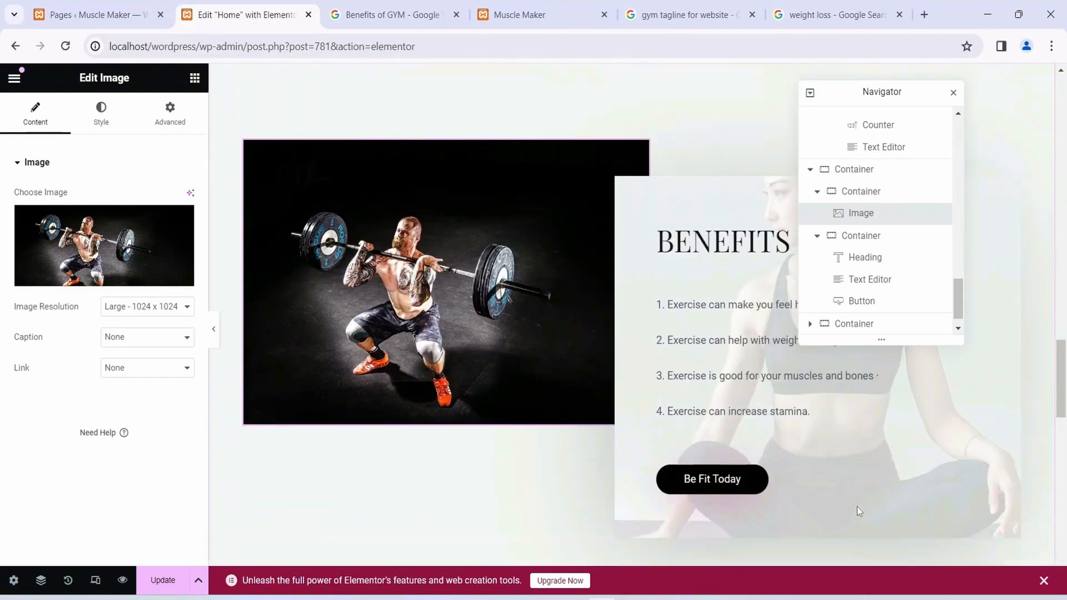
pyautogui.scroll(2, 856, 505)
pyautogui.moveTo(862, 99); pyautogui.dragTo(411, 116)
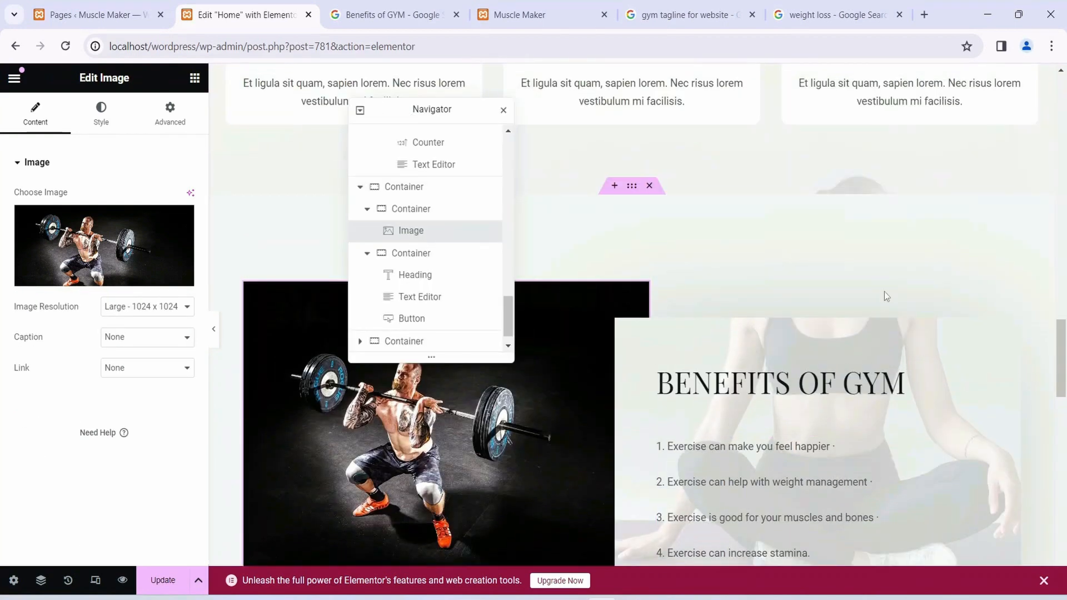
pyautogui.scroll(1, 860, 365)
pyautogui.scroll(-2, 860, 365)
pyautogui.click(860, 366)
pyautogui.scroll(-2, 879, 283)
pyautogui.scroll(1, 824, 288)
pyautogui.scroll(-1, 825, 289)
# Search free images for "gym" to replace the background image of the container holding the Benefits of GYM text
pyautogui.click(622, 111)
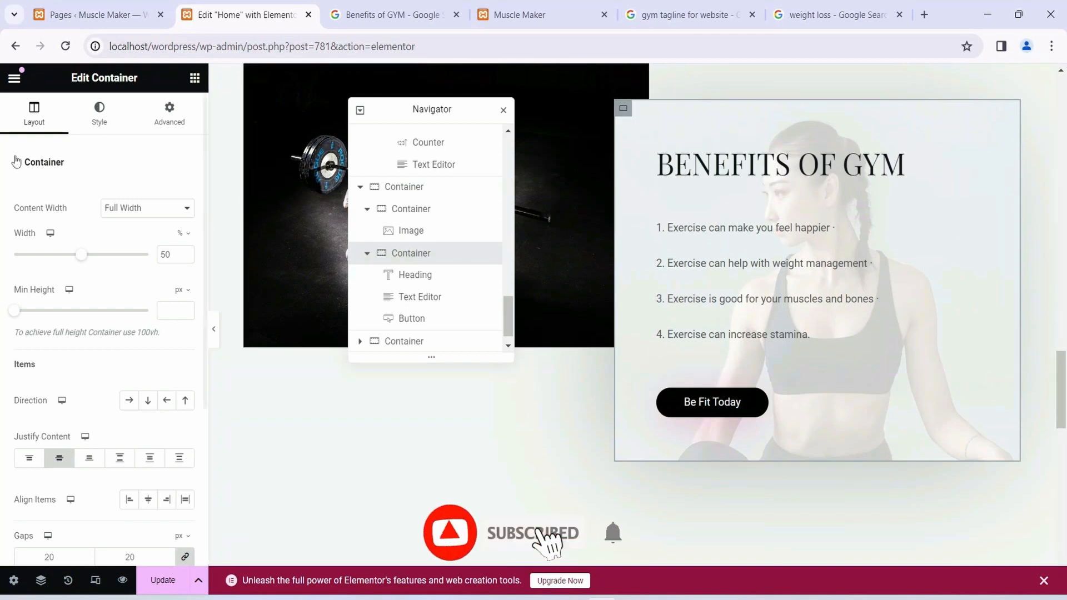
pyautogui.click(99, 117)
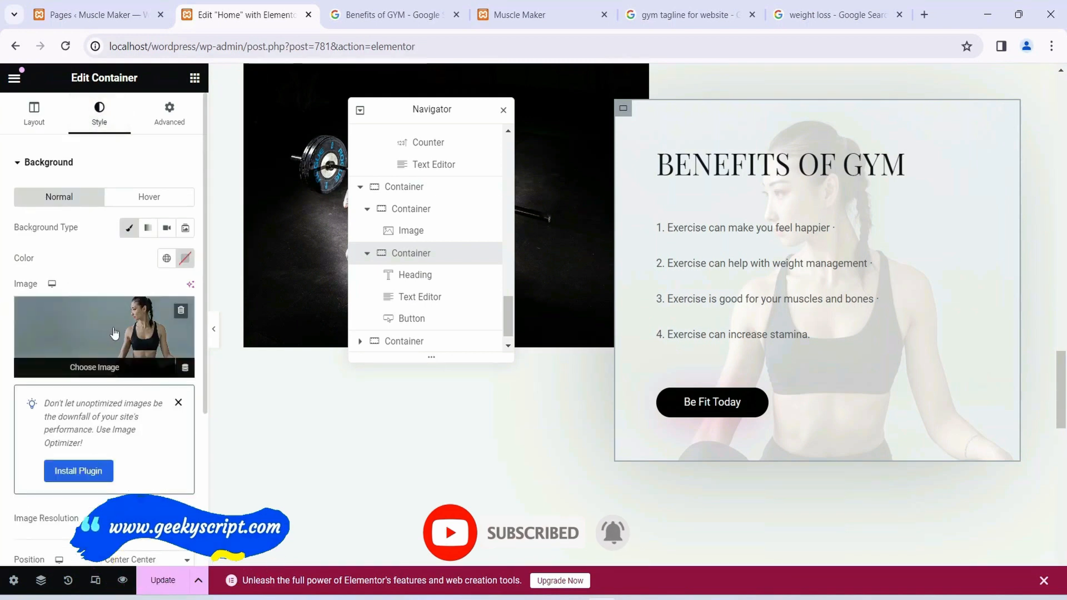
pyautogui.click(78, 369)
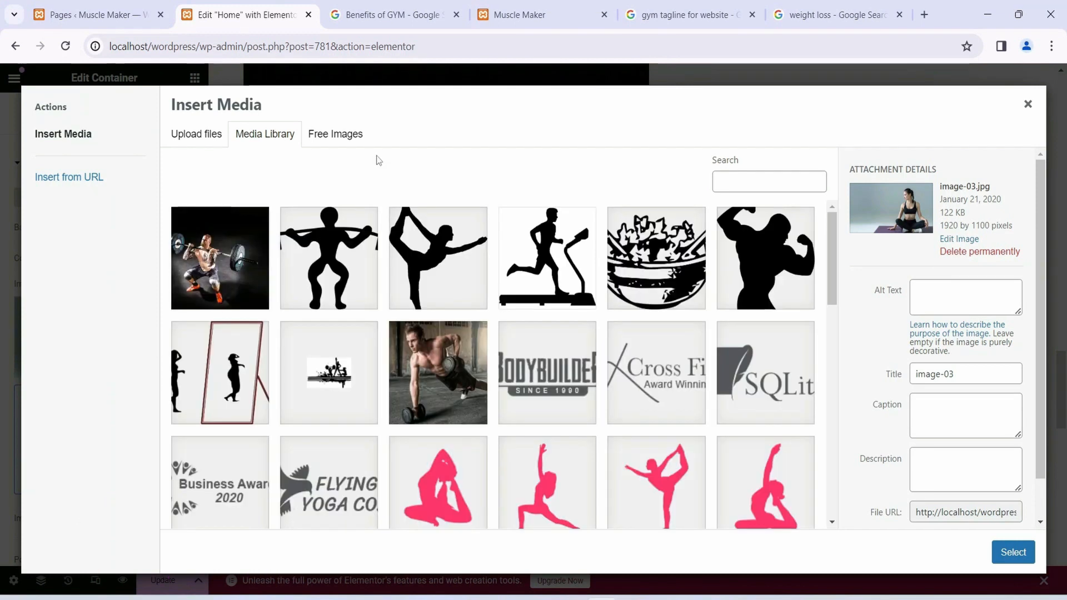
pyautogui.click(335, 135)
pyautogui.click(291, 176)
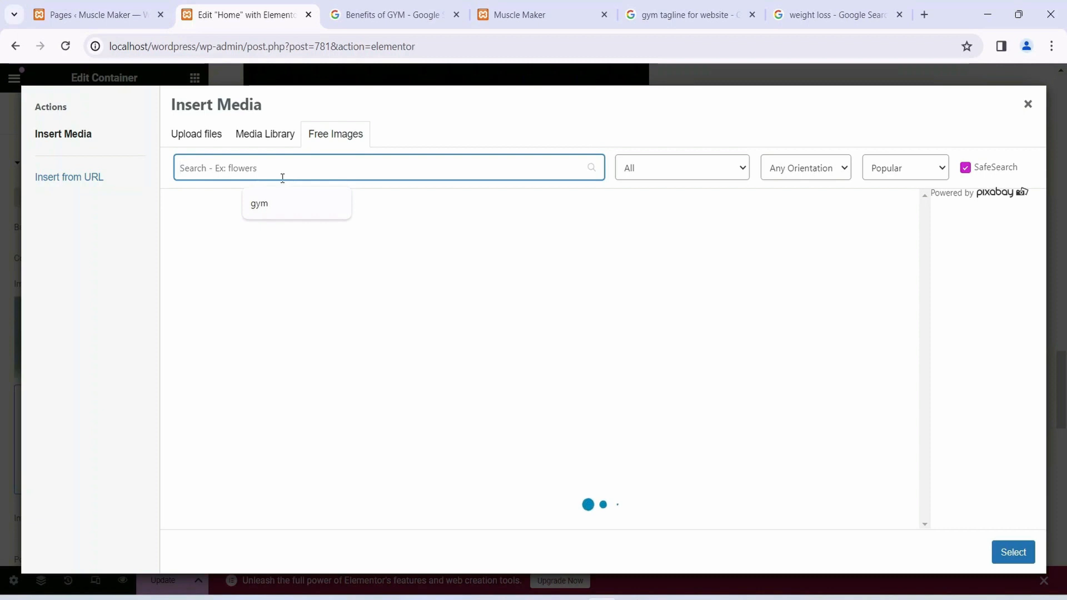
pyautogui.click(261, 204)
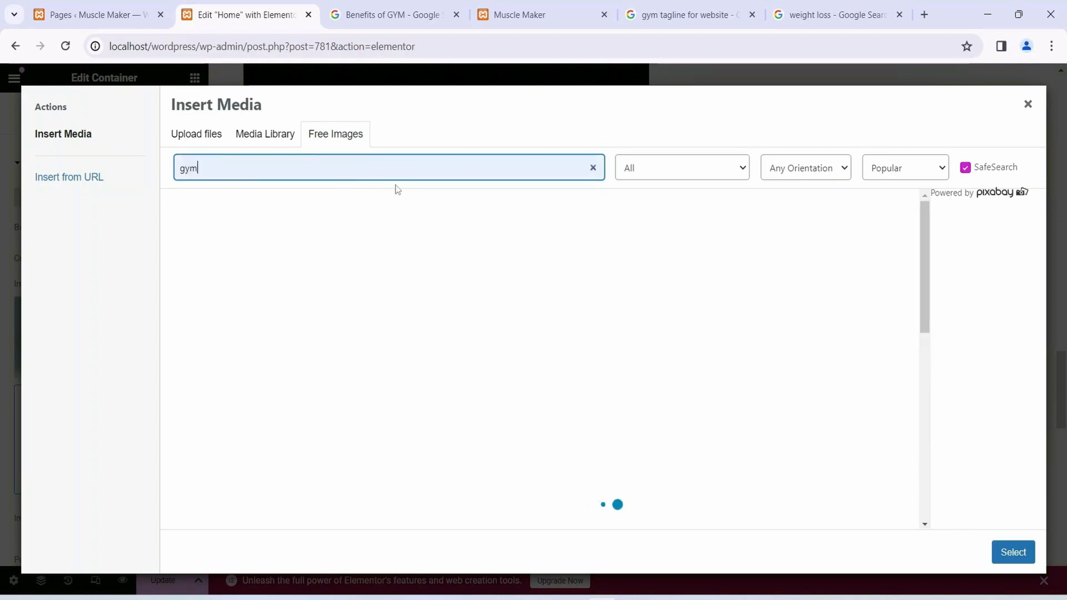
# Set the benefits text container's background to the free gym girl photo with training apparatus
pyautogui.scroll(-3, 565, 291)
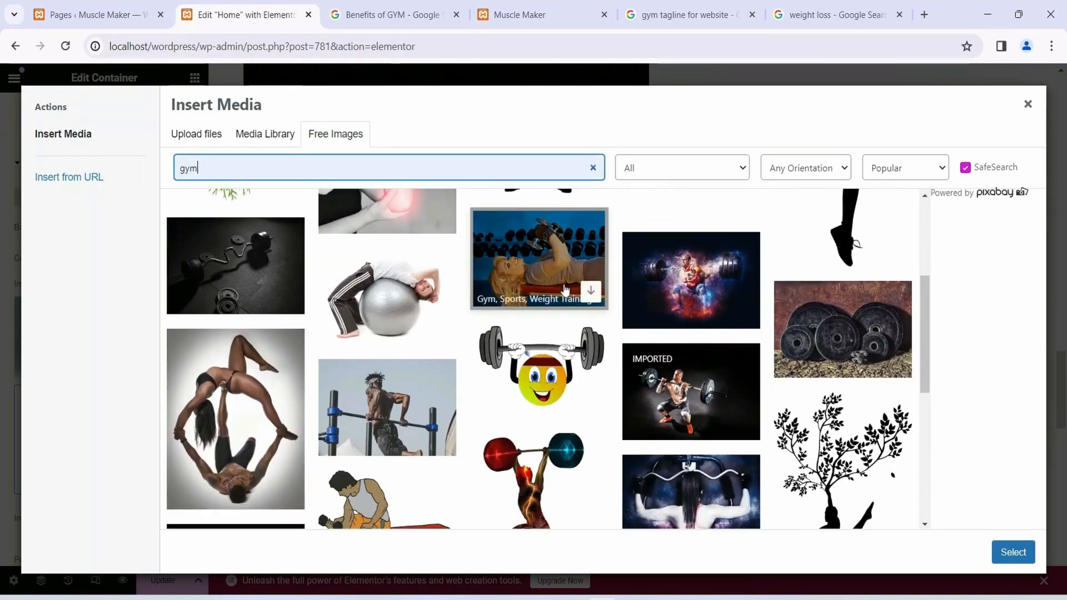
pyautogui.scroll(-3, 566, 290)
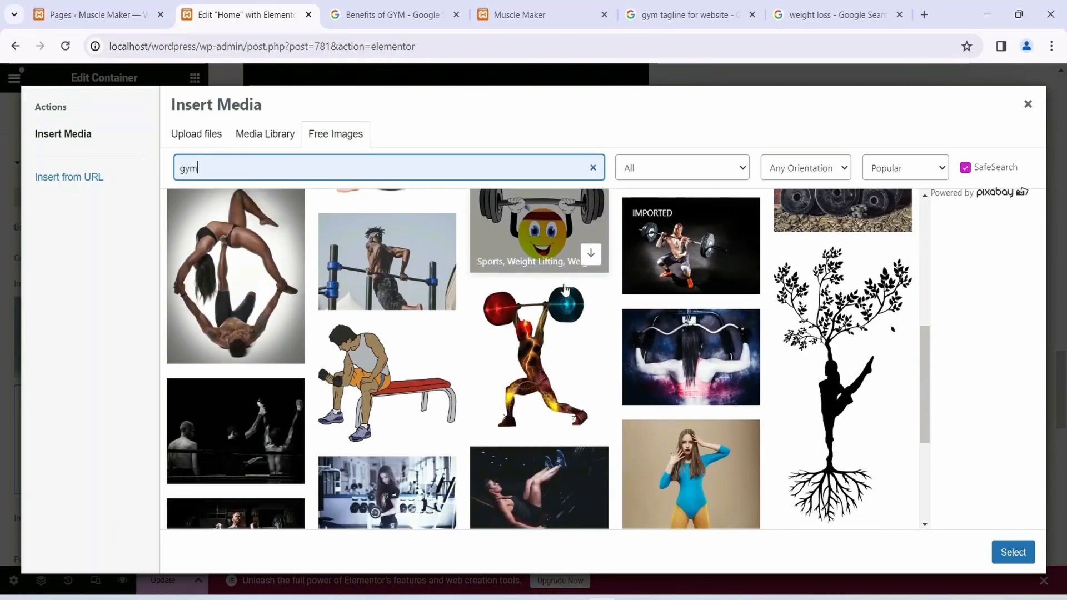
pyautogui.scroll(-4, 565, 290)
pyautogui.scroll(3, 565, 290)
pyautogui.scroll(-3, 565, 290)
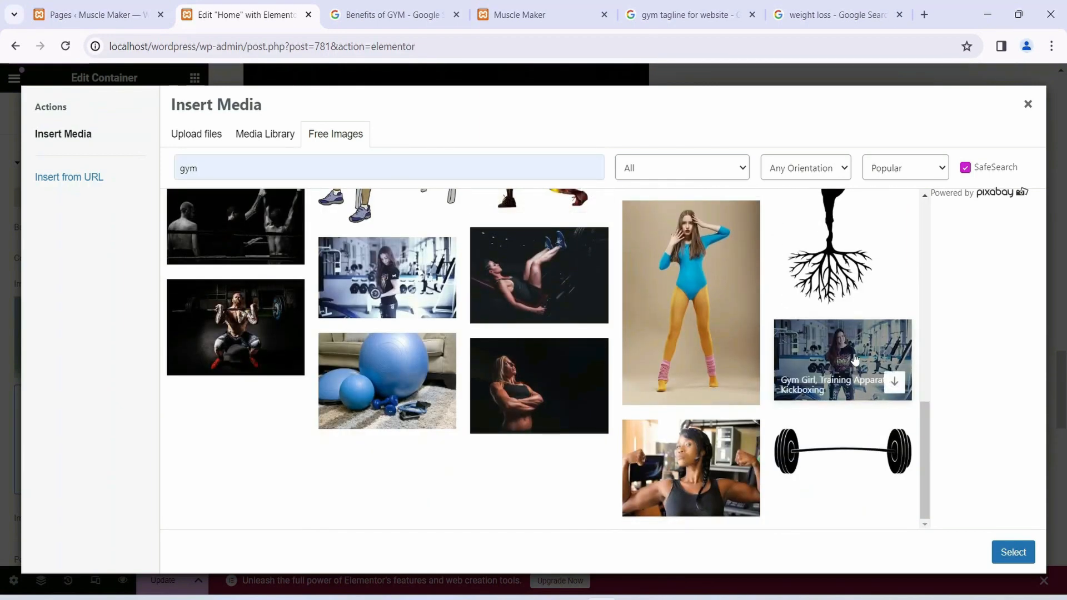
pyautogui.click(861, 350)
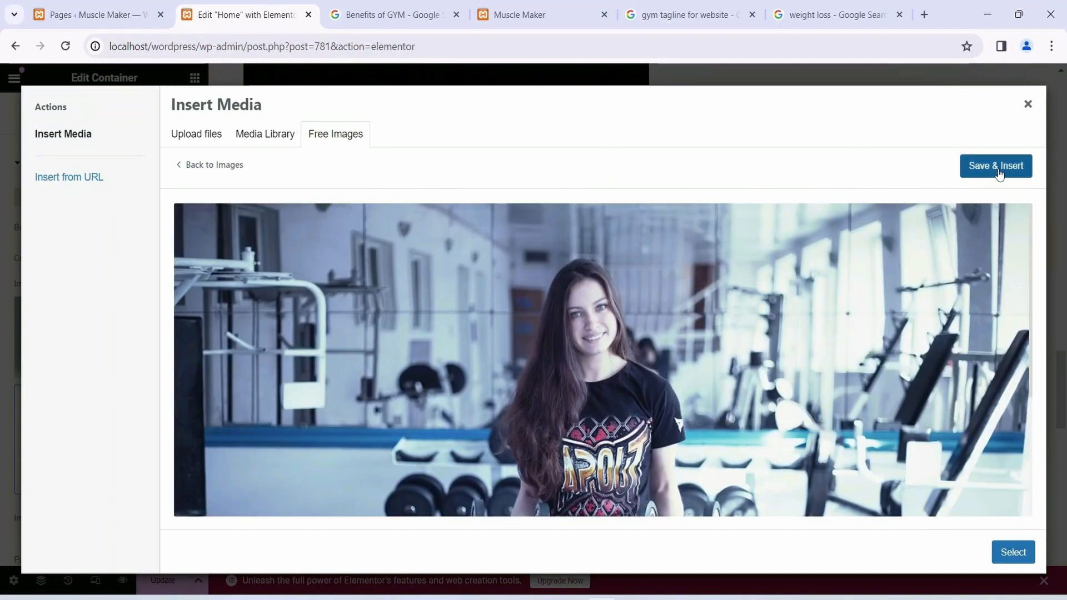
pyautogui.click(998, 173)
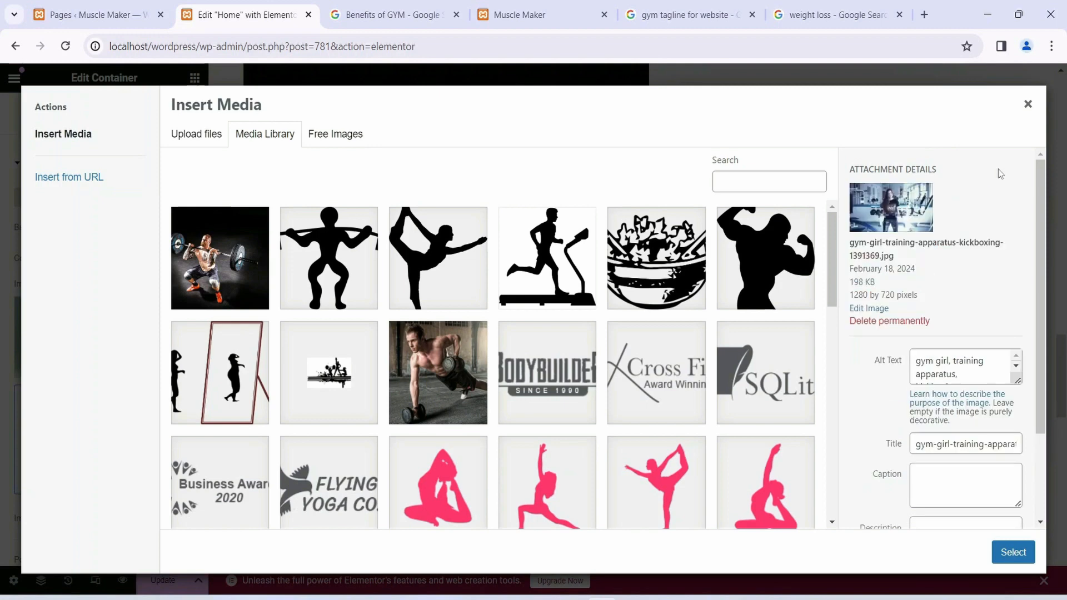
pyautogui.click(1013, 553)
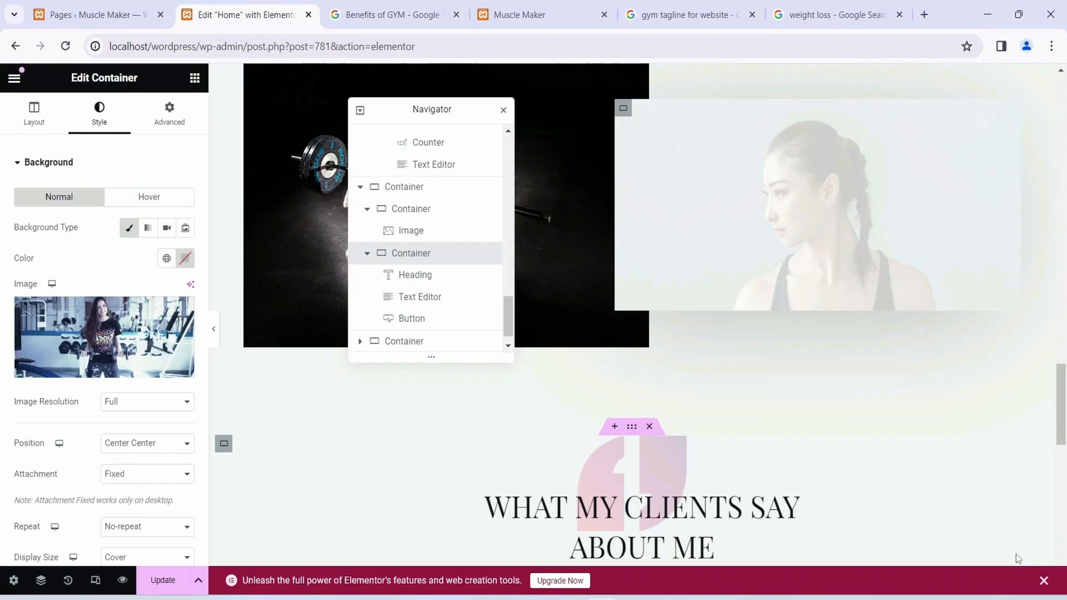
# Examine the benefits container's new background and look through the neighbouring testimonial and Numbers Speak sections for remaining yoga images
pyautogui.scroll(6, 763, 380)
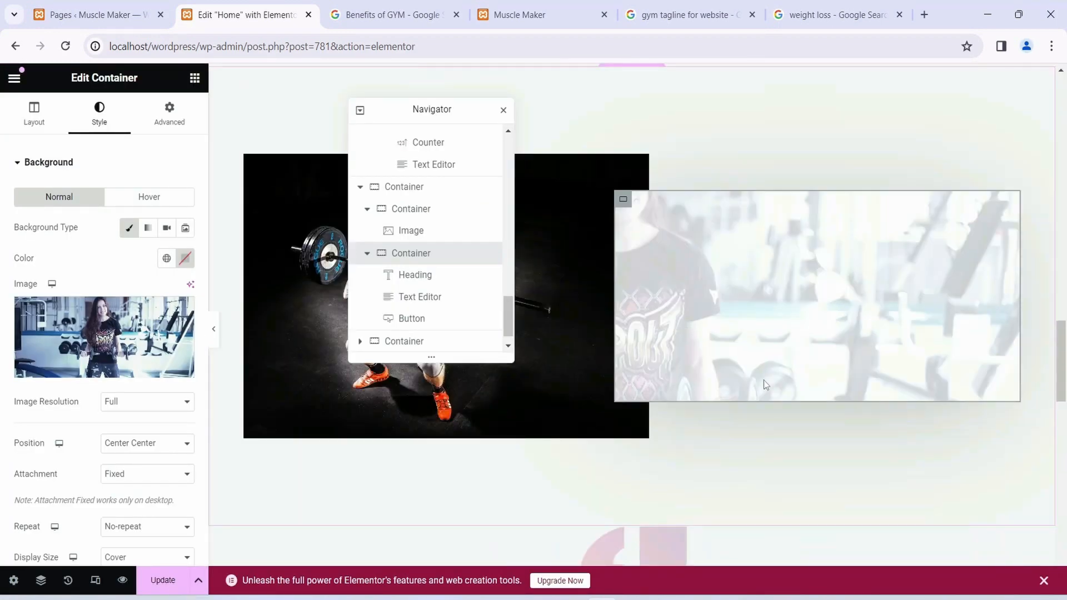
pyautogui.scroll(-4, 864, 355)
pyautogui.scroll(-4, 864, 354)
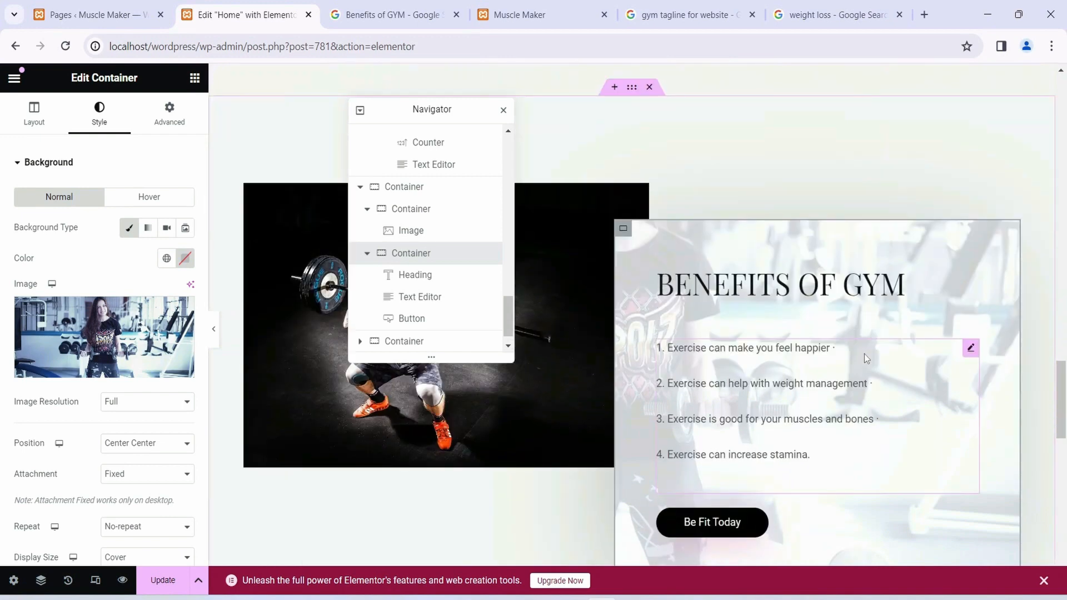
pyautogui.scroll(4, 777, 458)
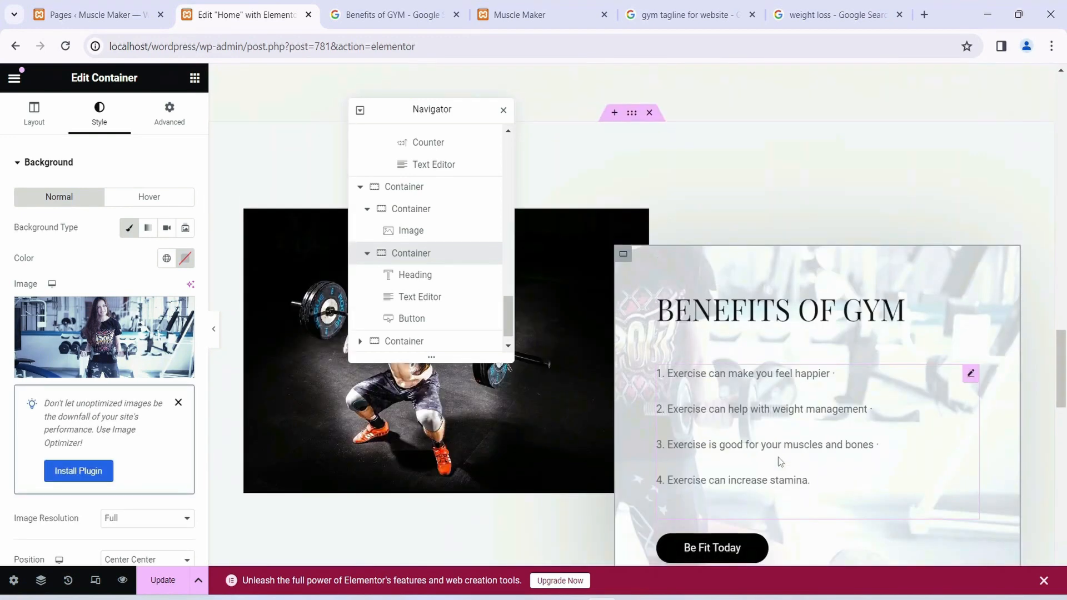
pyautogui.scroll(-4, 770, 315)
pyautogui.scroll(-2, 801, 367)
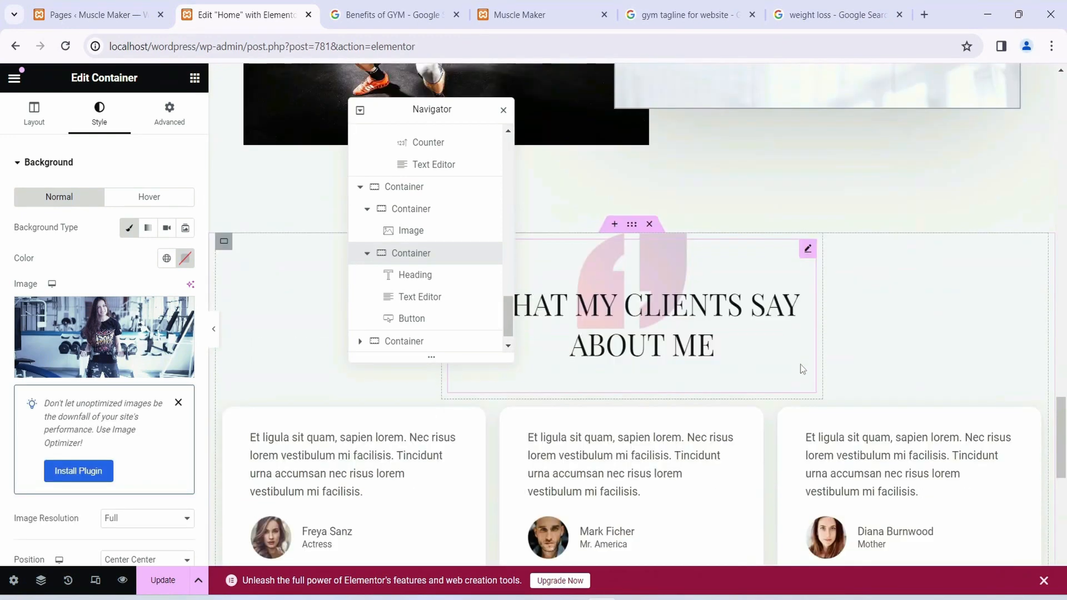
pyautogui.scroll(5, 802, 369)
pyautogui.scroll(6, 802, 369)
pyautogui.scroll(7, 803, 360)
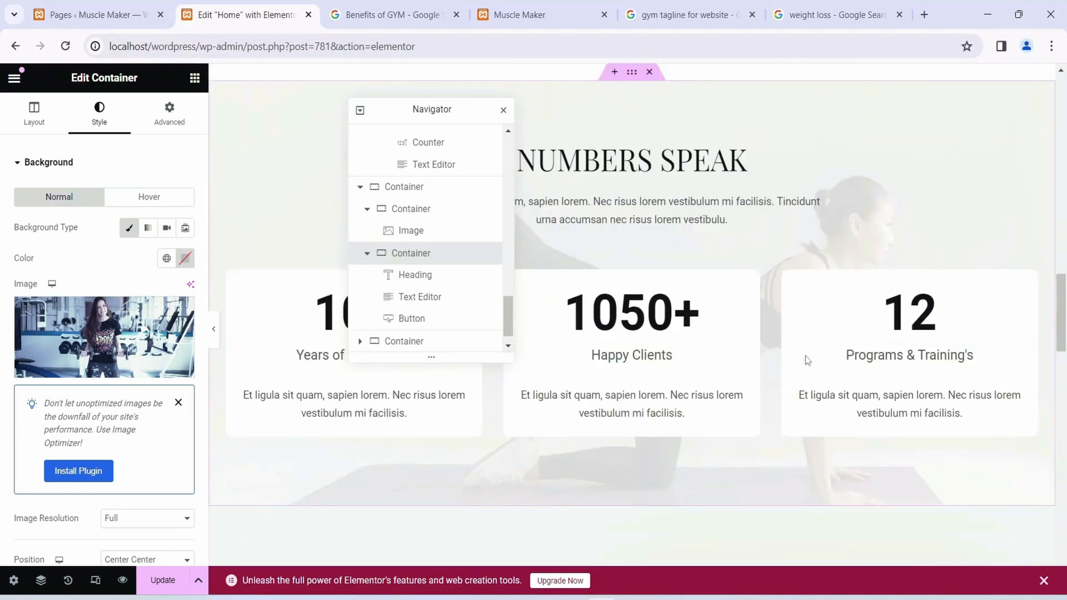
pyautogui.scroll(-3, 805, 355)
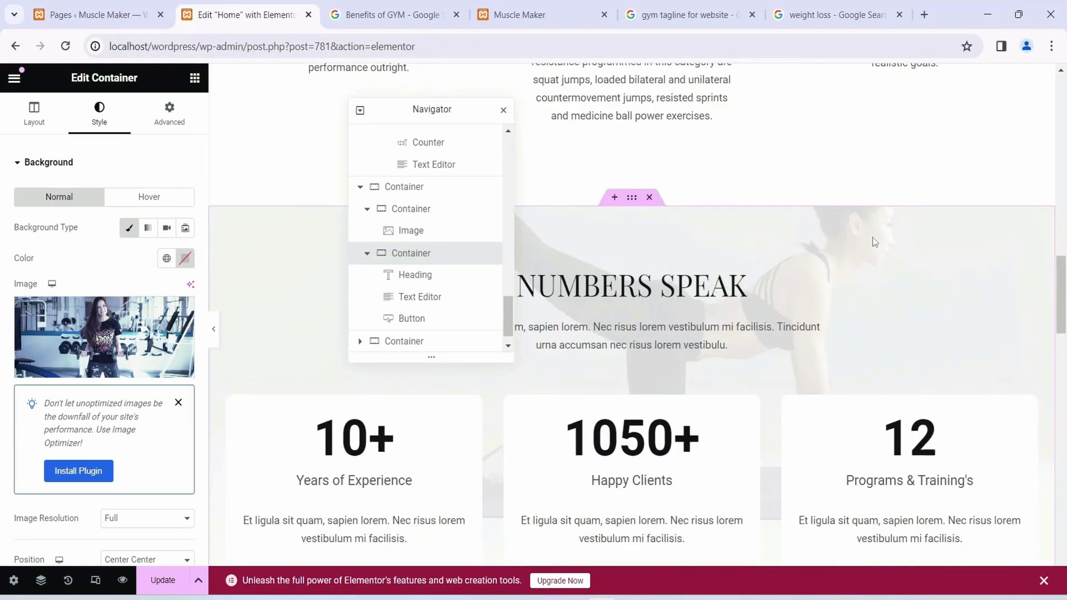
# Search free images for "fitness" to replace the Numbers Speak section's yoga background image
pyautogui.click(632, 199)
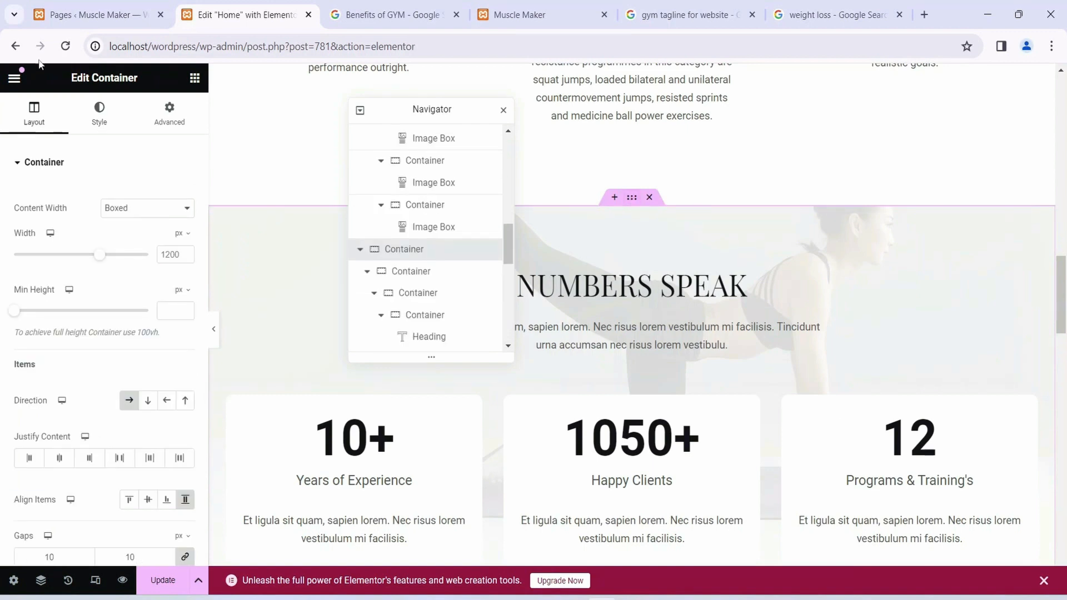
pyautogui.click(101, 114)
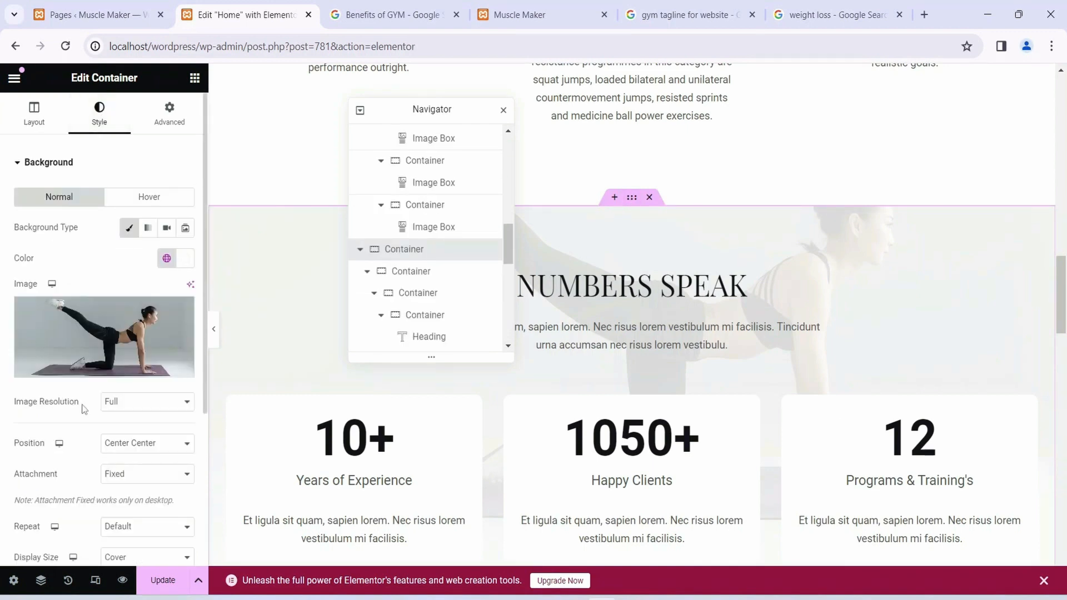
pyautogui.click(109, 372)
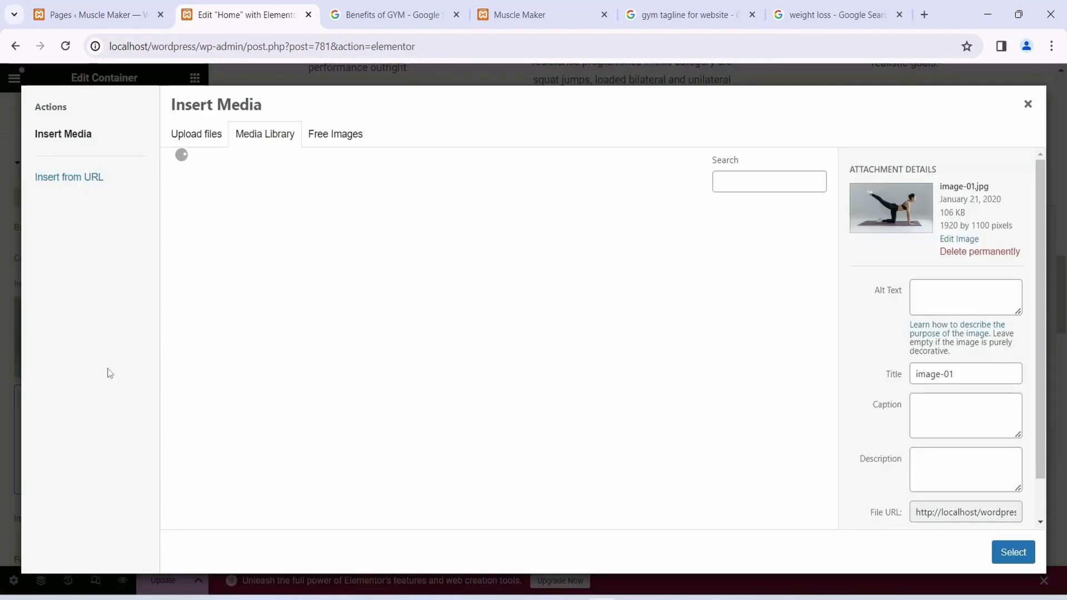
pyautogui.click(334, 136)
pyautogui.click(264, 165)
pyautogui.write('fitness')
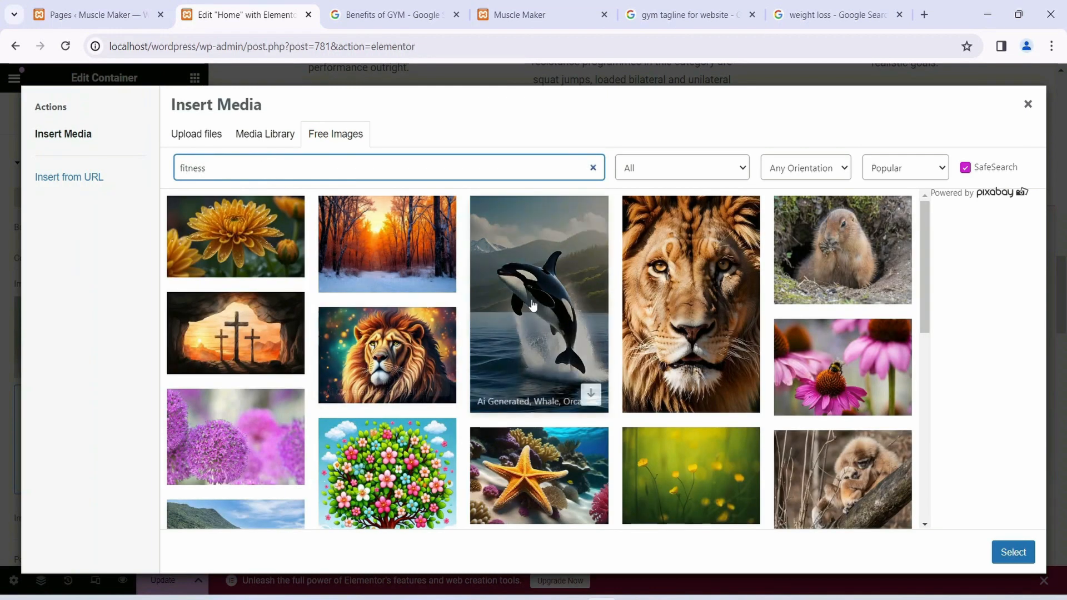
pyautogui.press('Return')
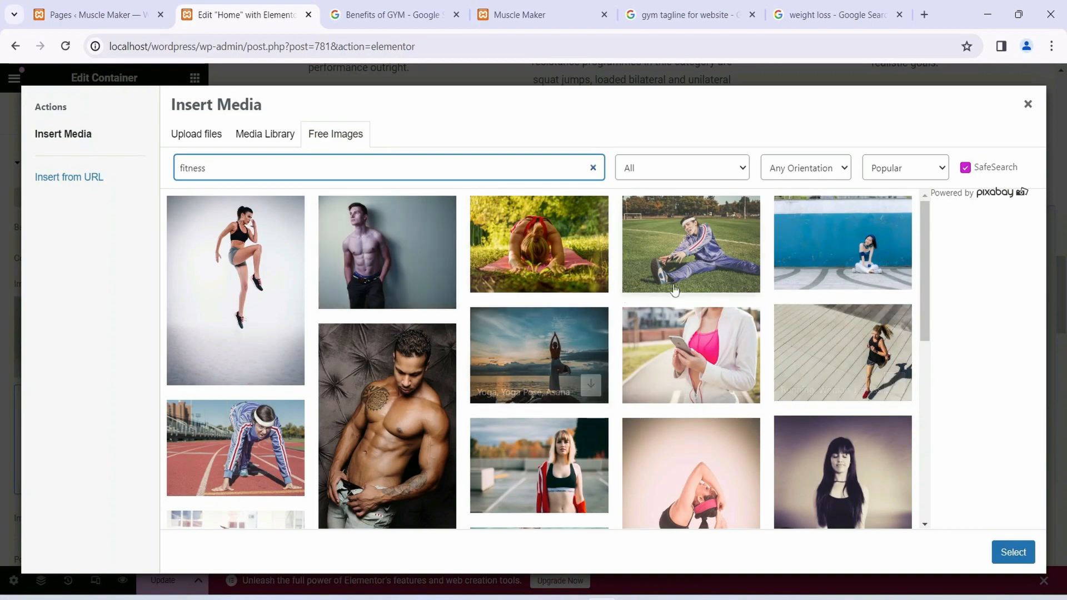
# Set the Numbers Speak section's background to the free photo of a woman lifting dumbbells with a personal trainer
pyautogui.scroll(-5, 626, 356)
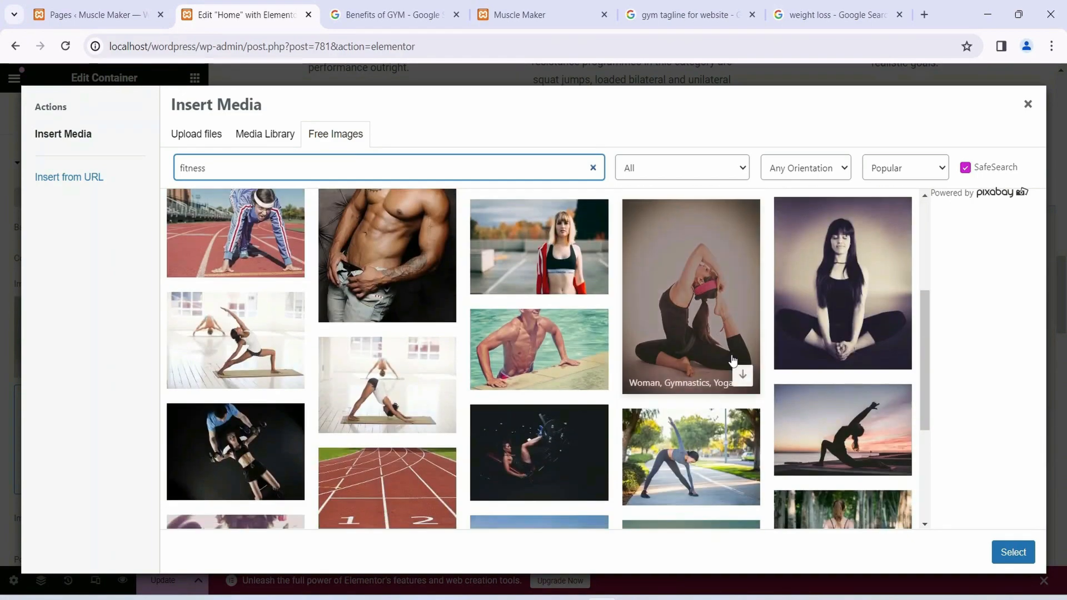
pyautogui.scroll(-3, 626, 356)
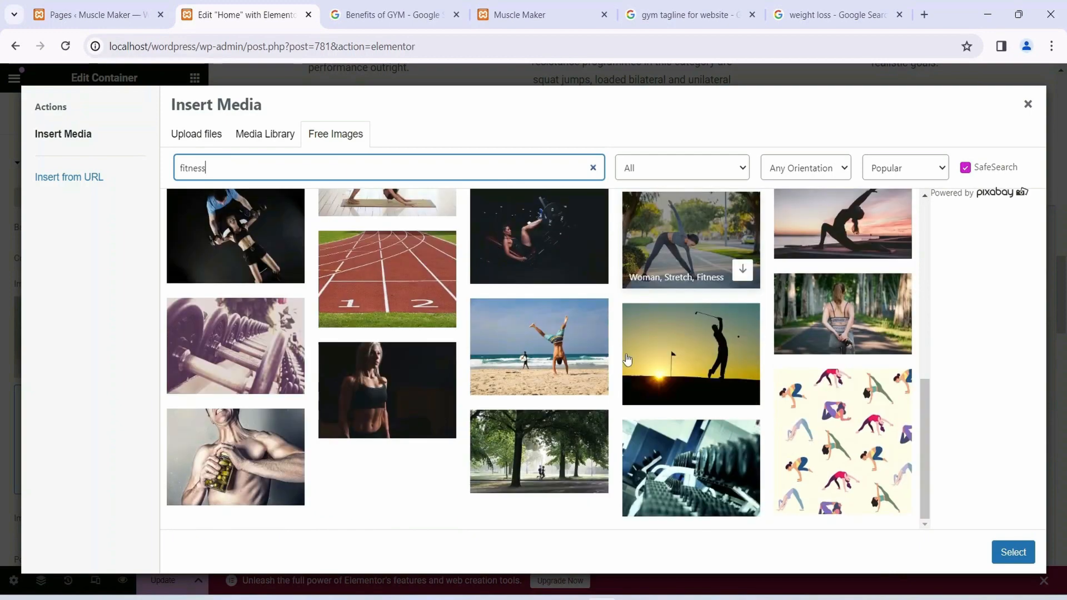
pyautogui.scroll(4, 627, 359)
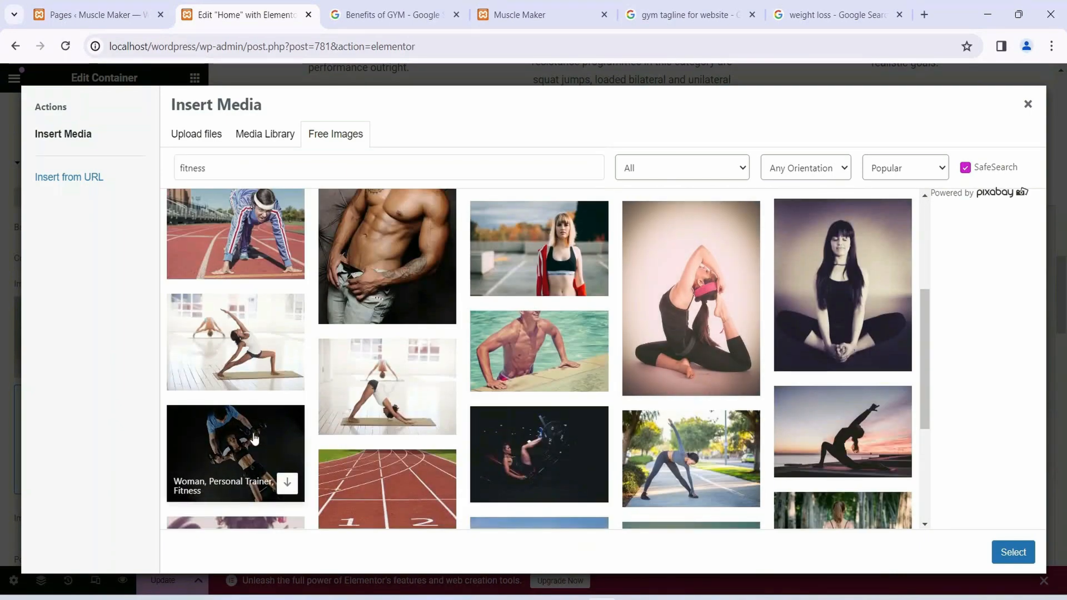
pyautogui.click(255, 439)
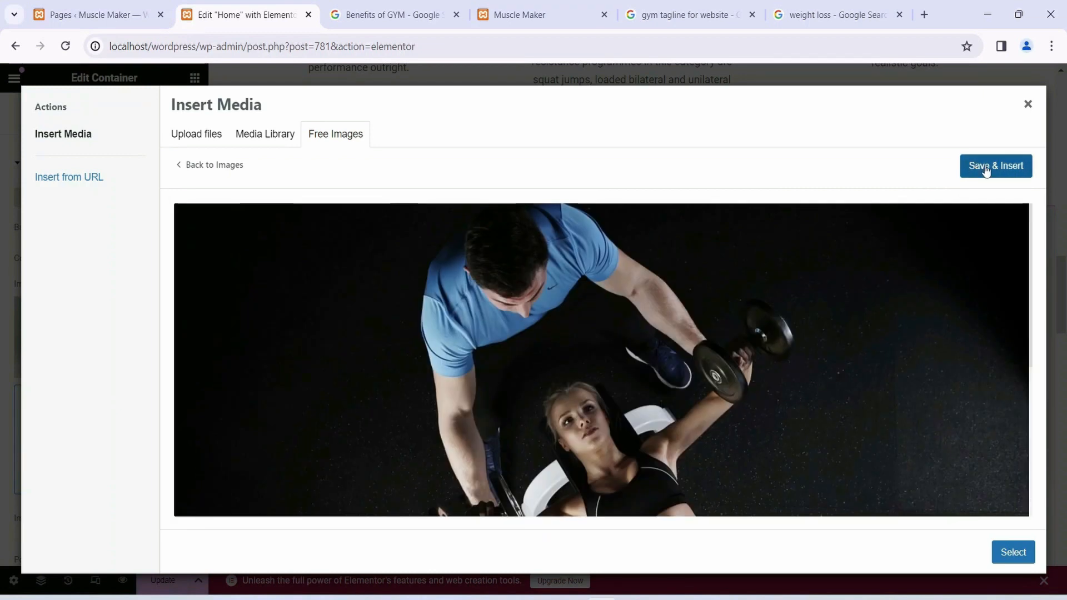
pyautogui.click(986, 170)
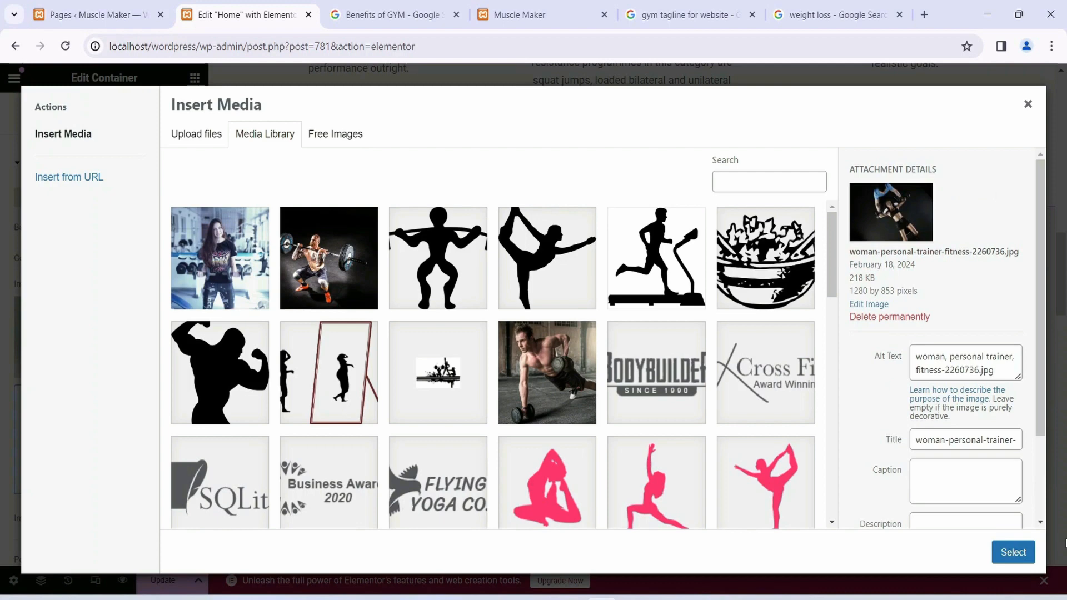
pyautogui.click(1012, 552)
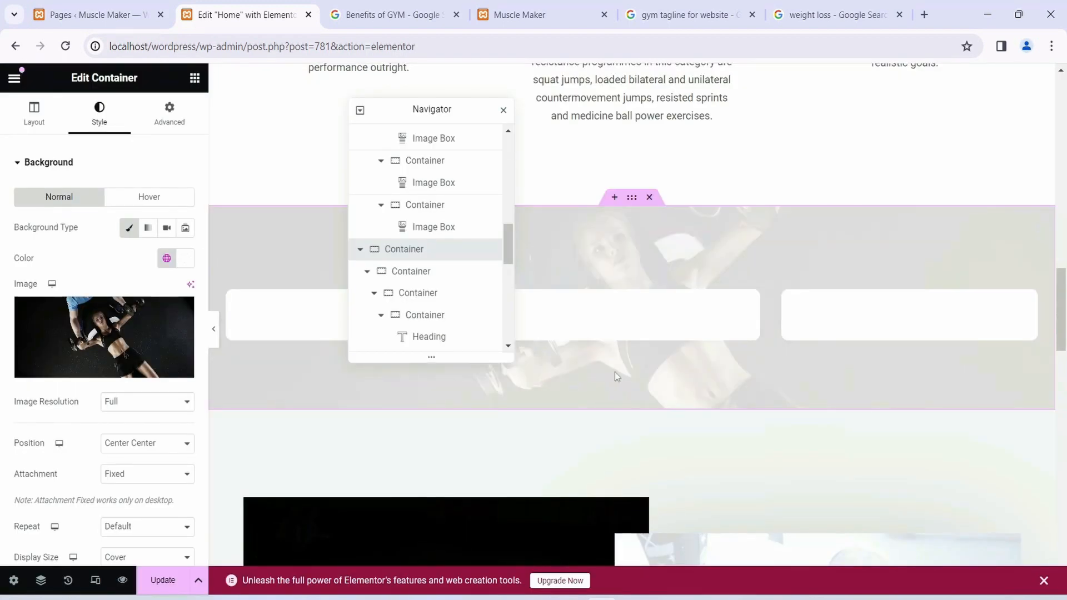
# Examine the Numbers Speak section's new background and the sections down to the client testimonials, moving the Navigator off the first testimonials
pyautogui.scroll(3, 615, 372)
pyautogui.scroll(-5, 721, 314)
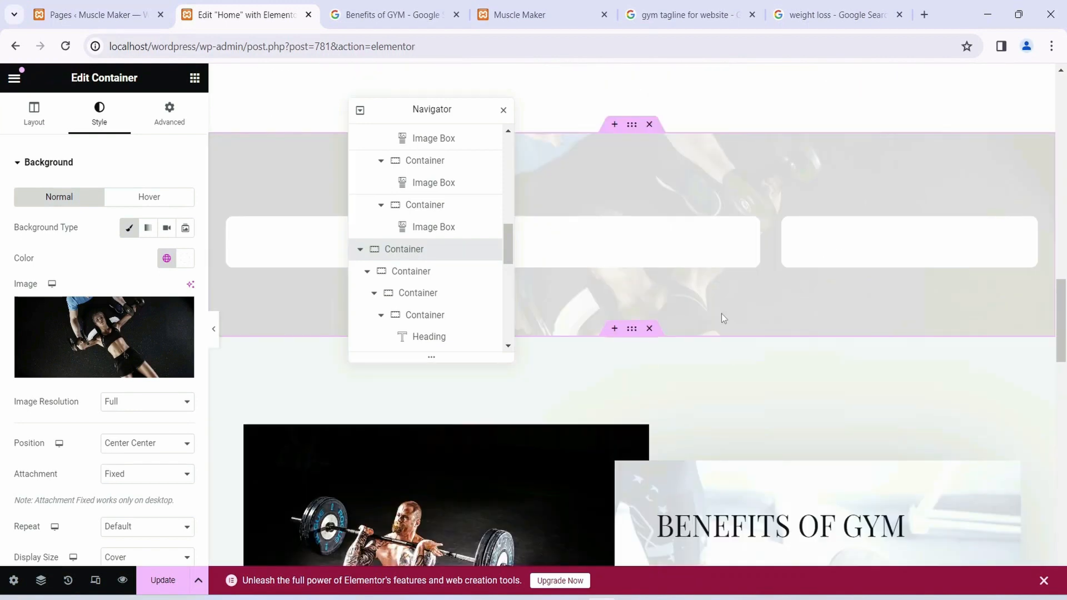
pyautogui.scroll(3, 659, 269)
pyautogui.scroll(-3, 691, 392)
pyautogui.scroll(-5, 691, 394)
pyautogui.scroll(-4, 691, 395)
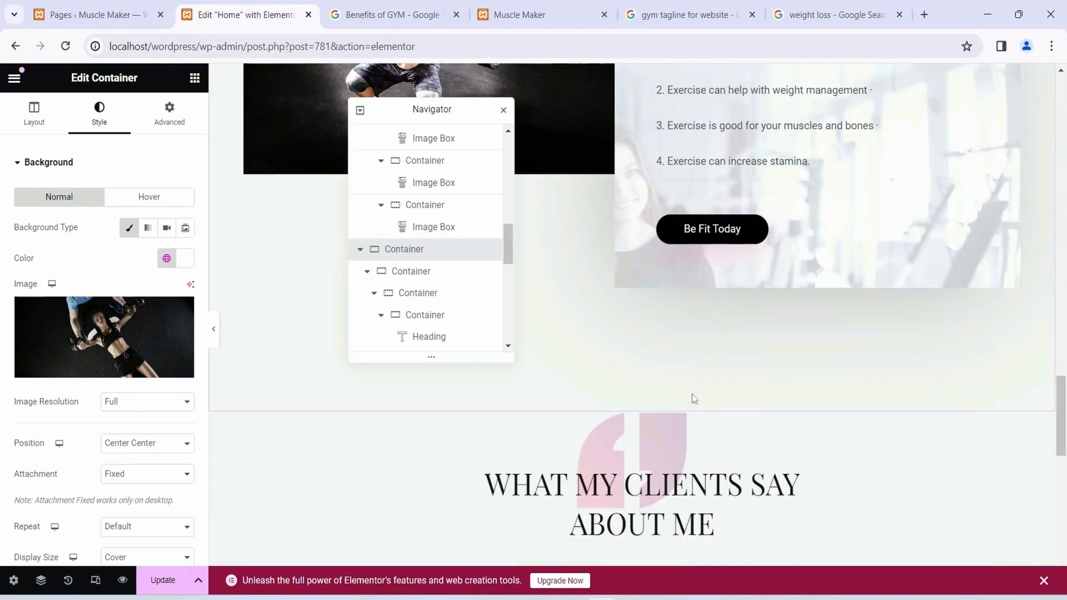
pyautogui.scroll(-6, 694, 399)
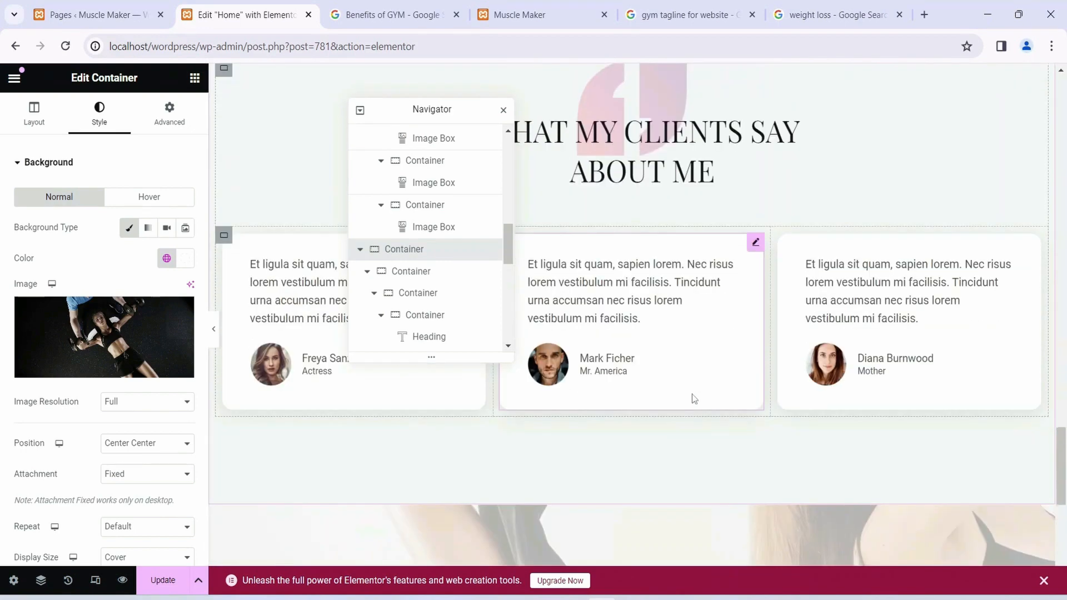
pyautogui.scroll(3, 691, 394)
pyautogui.moveTo(430, 109); pyautogui.dragTo(920, 137)
pyautogui.scroll(-3, 556, 288)
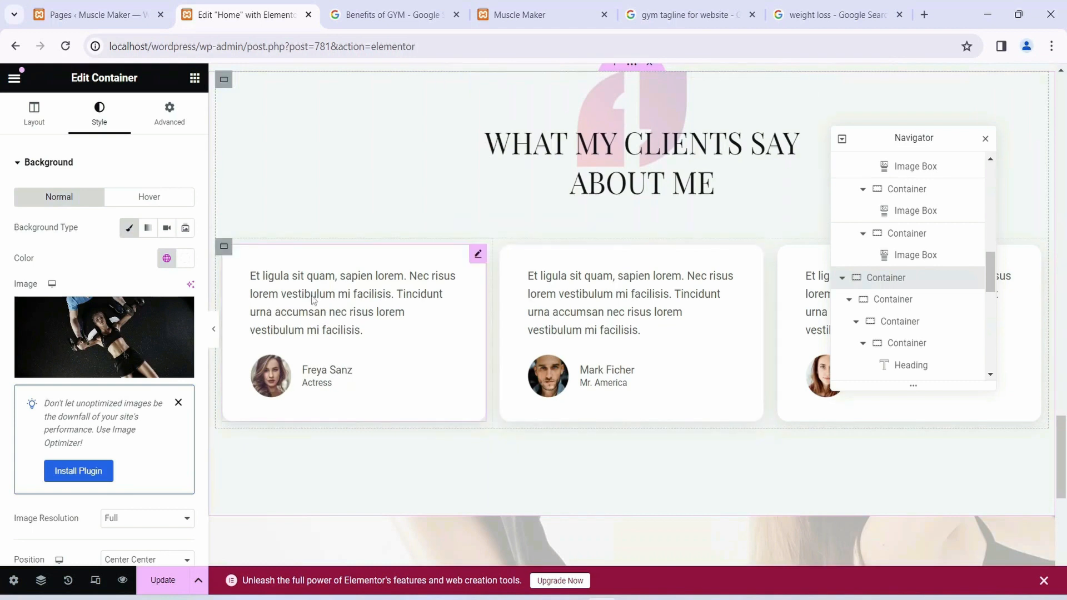
# Open the first and second client testimonials for editing and select the second one's full content text
pyautogui.click(332, 311)
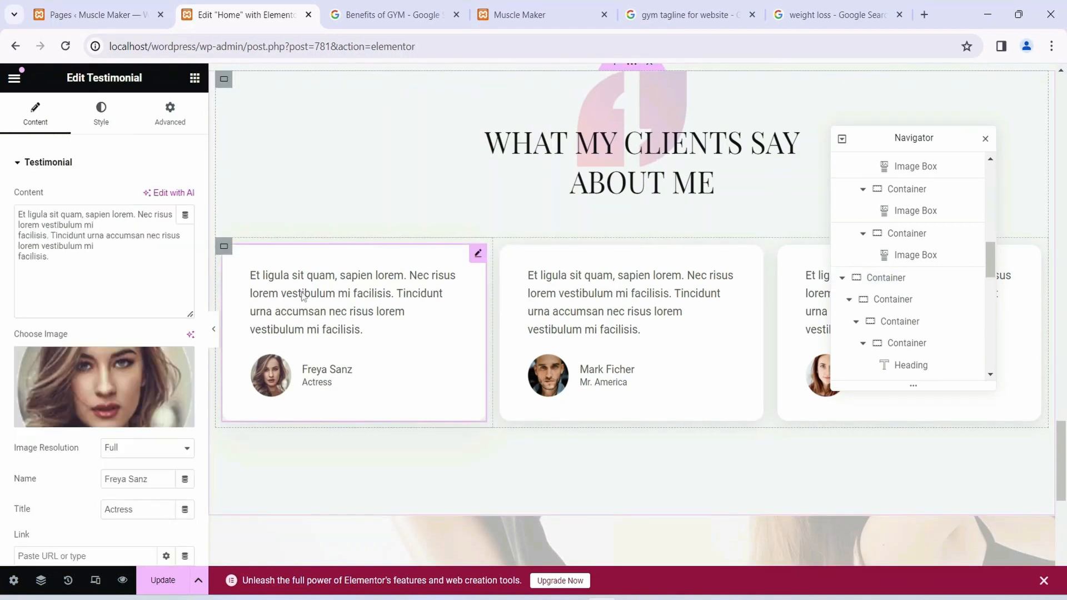
pyautogui.click(326, 286)
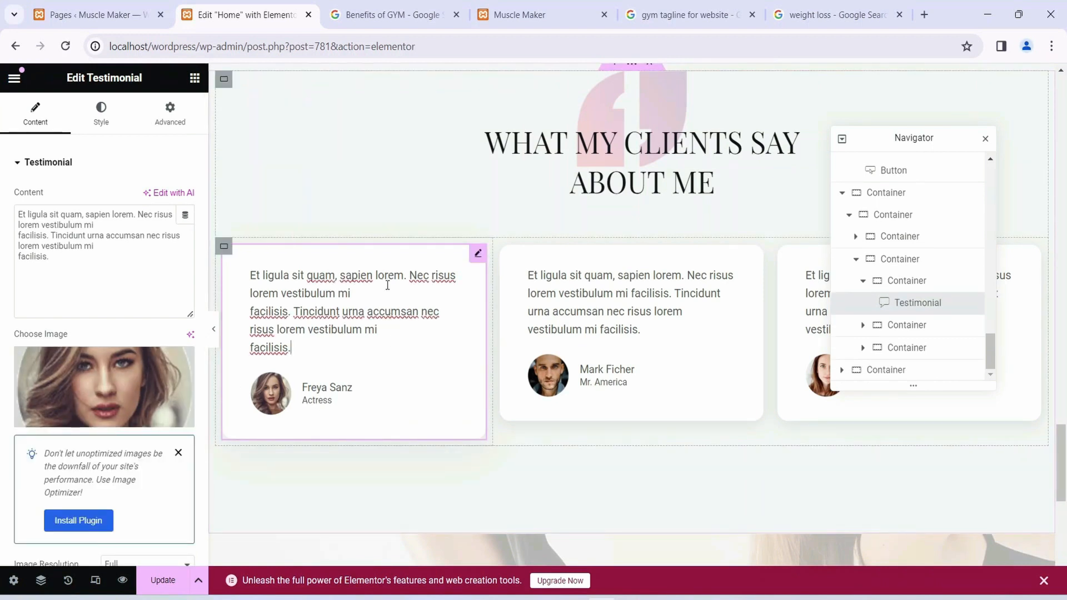
pyautogui.moveTo(89, 421)
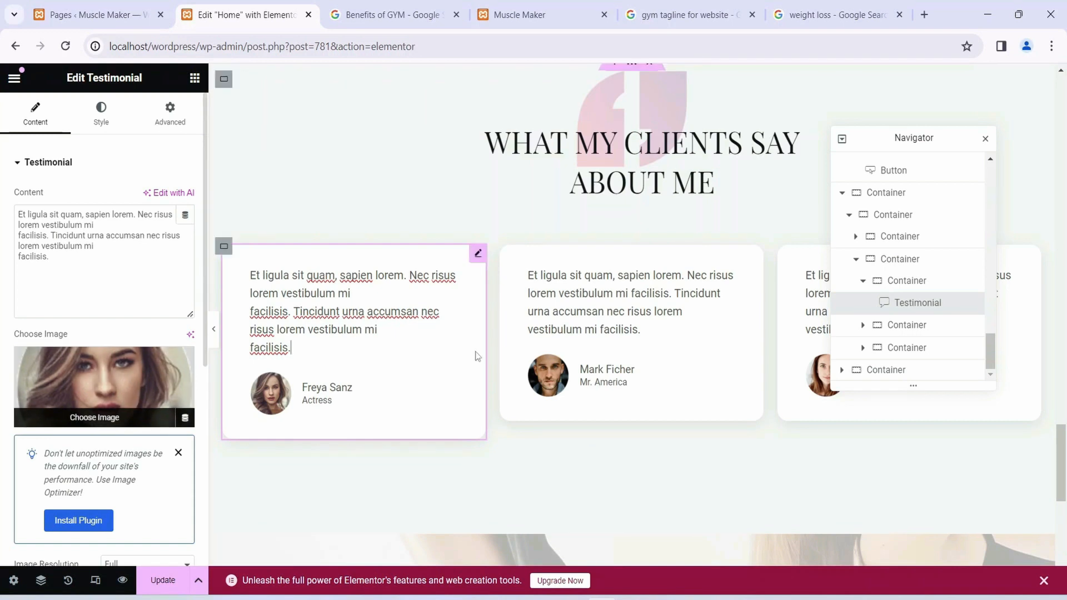
pyautogui.click(655, 321)
pyautogui.moveTo(583, 355); pyautogui.dragTo(555, 310)
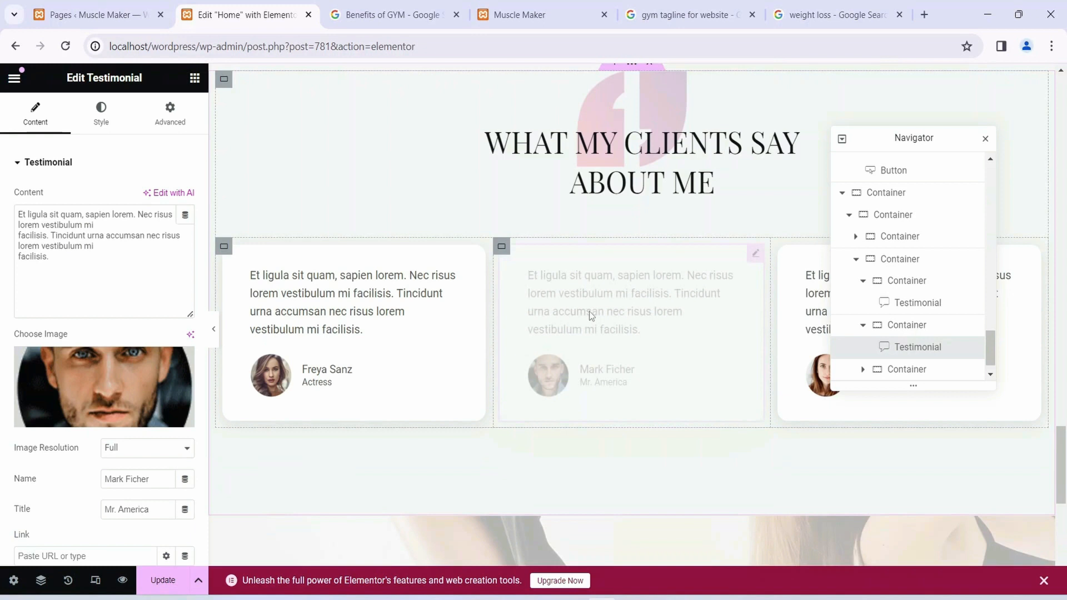
pyautogui.click(84, 242)
pyautogui.hotkey('ctrl', 'a')
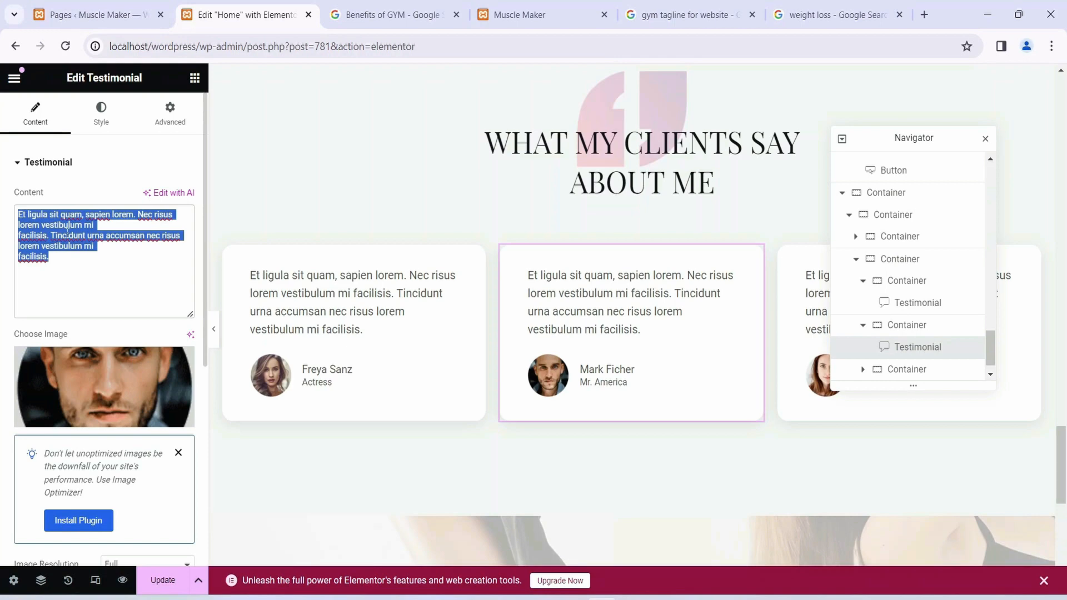
# Search free images for "gym" to replace the background image of the Join Hundreds of Healthy People container
pyautogui.moveTo(914, 136); pyautogui.dragTo(705, 146)
pyautogui.scroll(-5, 883, 304)
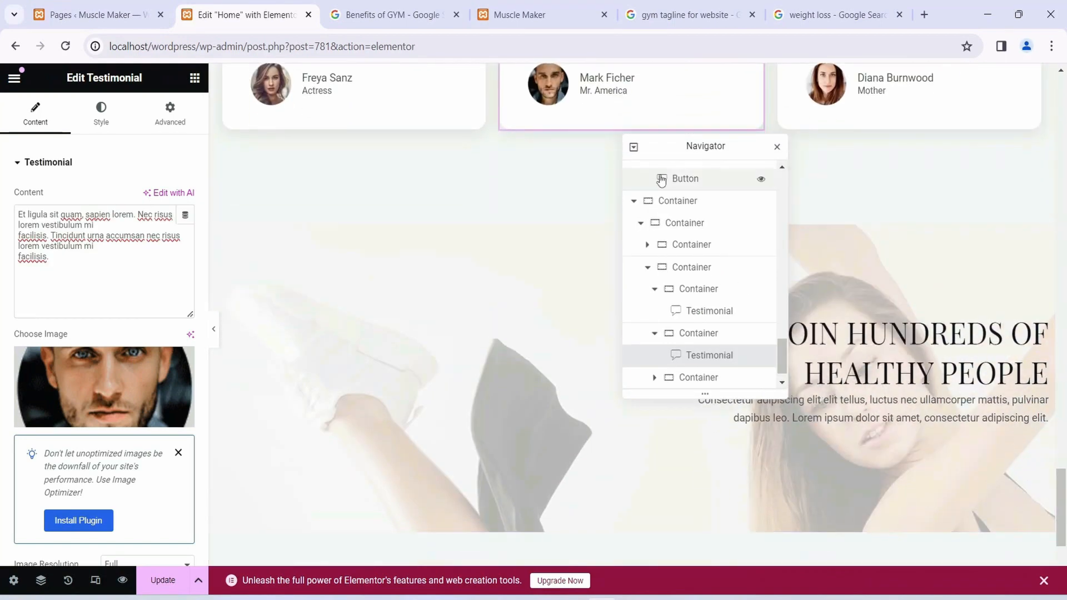
pyautogui.moveTo(698, 156); pyautogui.dragTo(833, 110)
pyautogui.scroll(-3, 566, 341)
pyautogui.moveTo(769, 104); pyautogui.dragTo(383, 109)
pyautogui.scroll(1, 824, 295)
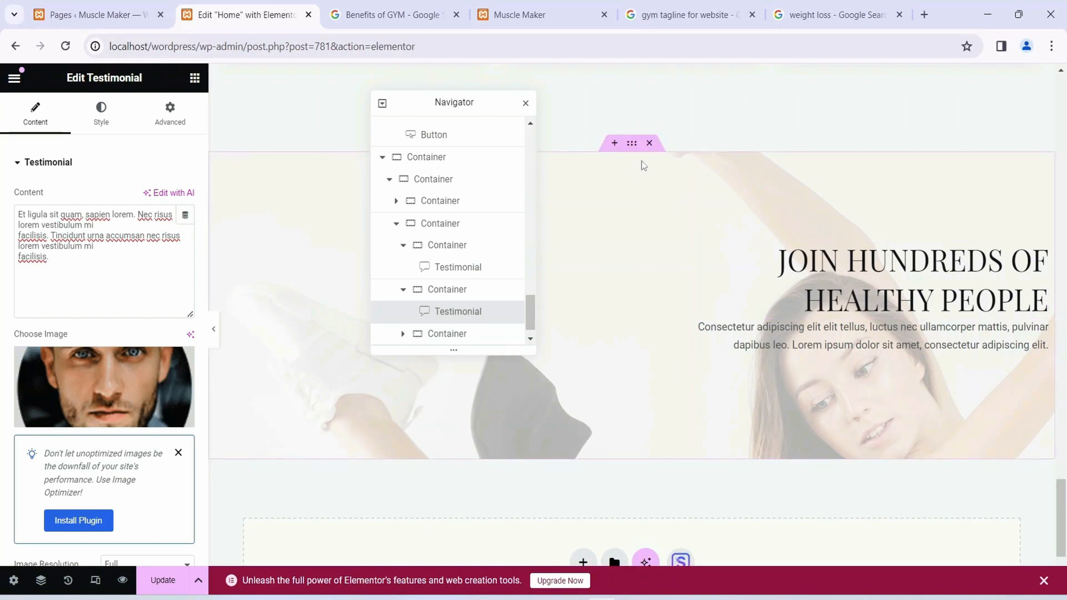
pyautogui.click(632, 144)
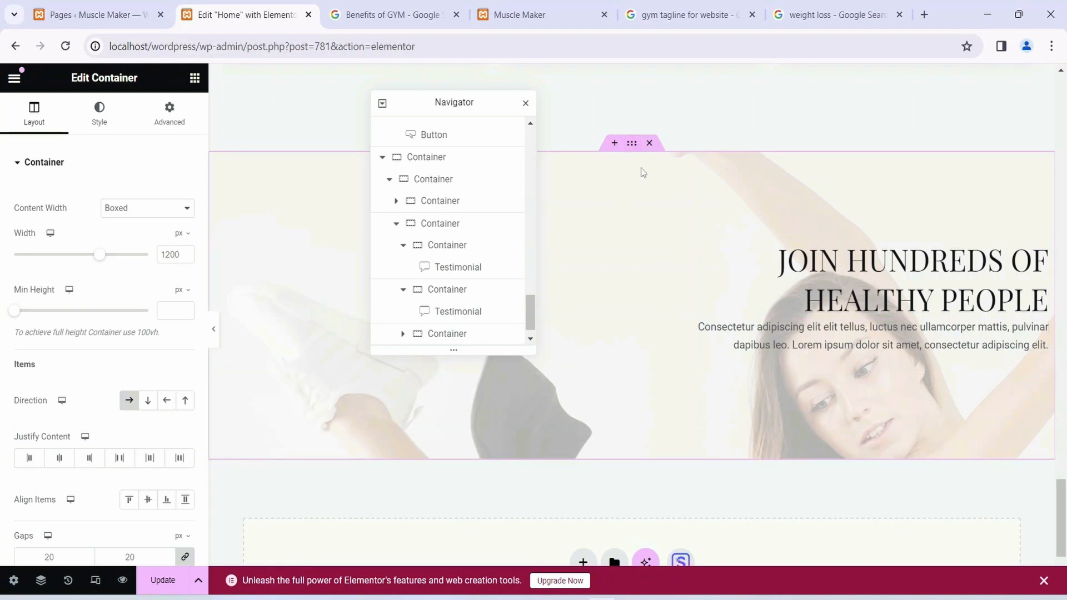
pyautogui.click(101, 118)
pyautogui.click(98, 371)
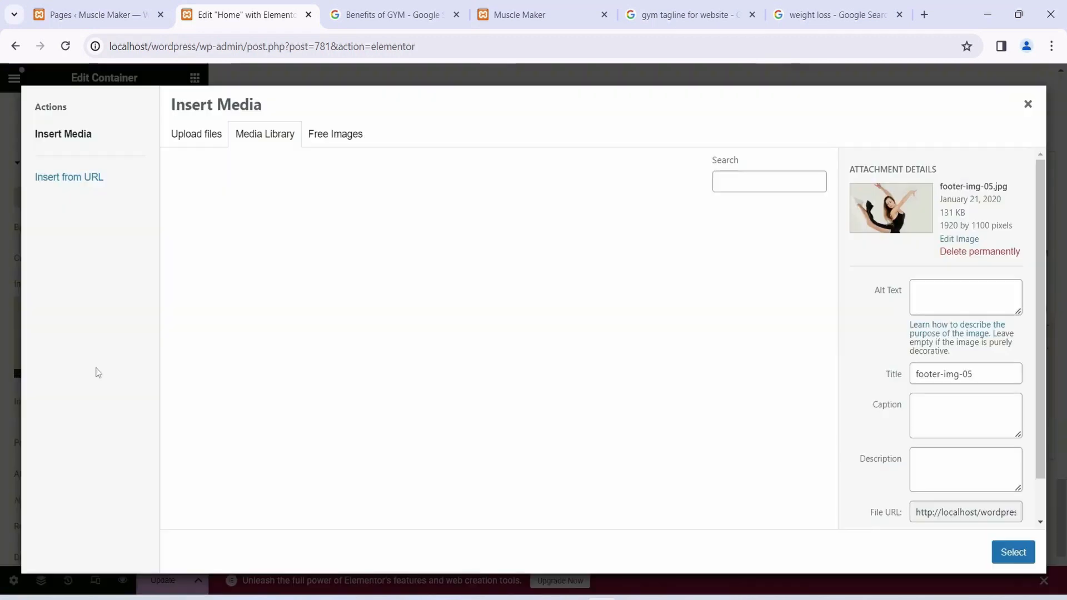
pyautogui.click(338, 140)
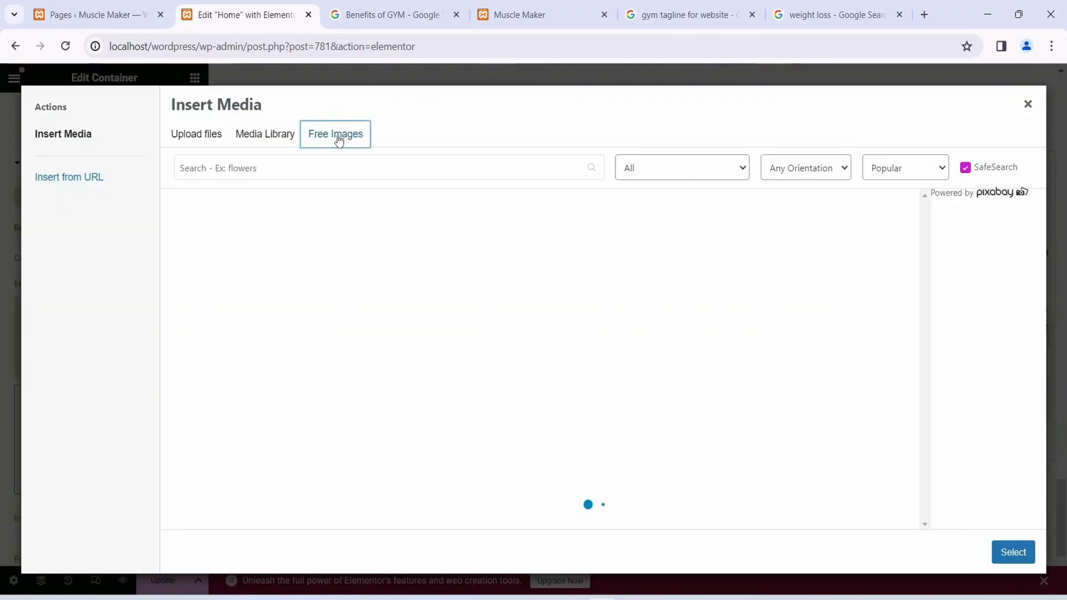
pyautogui.click(320, 171)
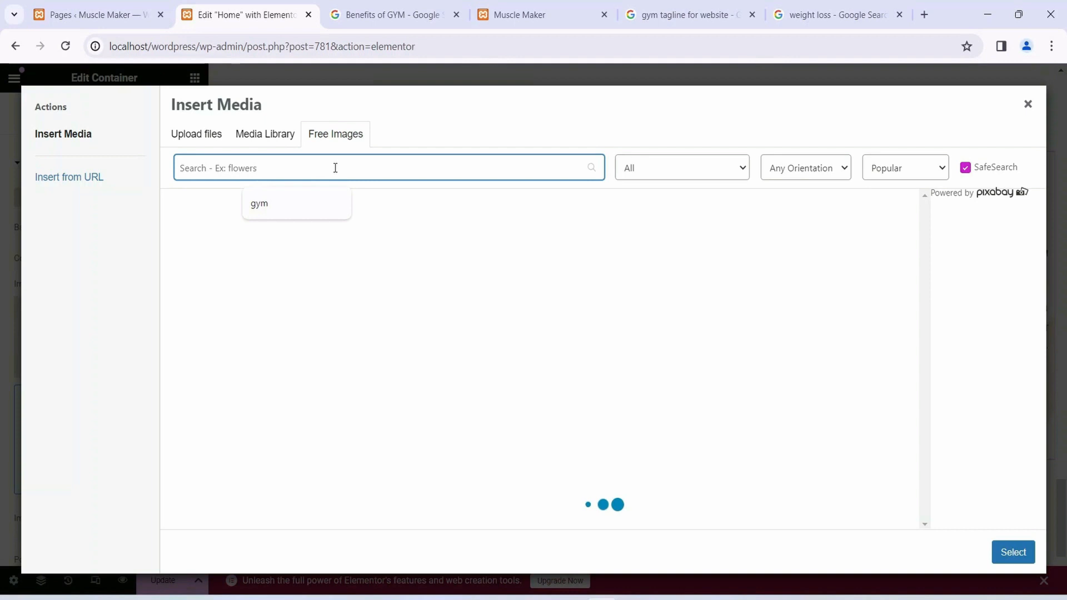
pyautogui.click(259, 206)
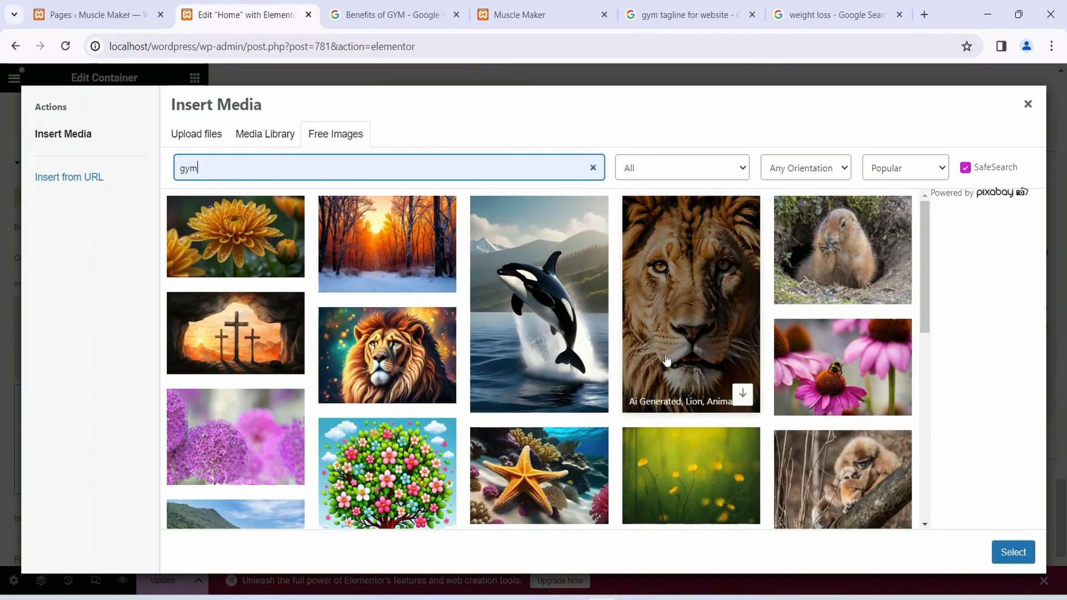
# Set the Join Hundreds of Healthy People container's background to the free dark photo of dumbbell weights and check it on the page
pyautogui.scroll(-6, 489, 378)
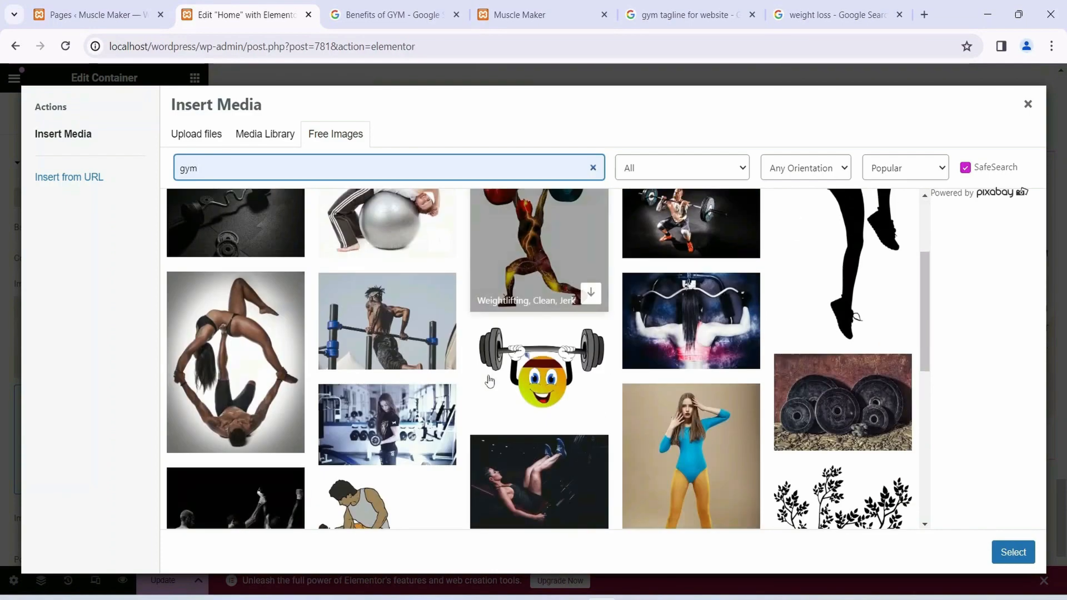
pyautogui.scroll(-5, 489, 380)
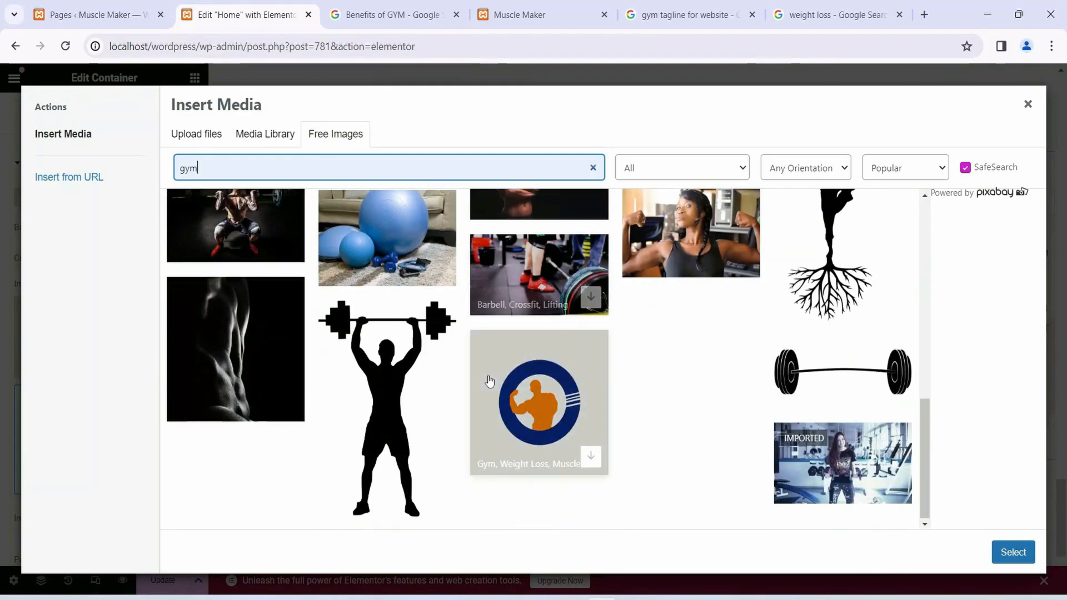
pyautogui.scroll(3, 489, 379)
pyautogui.scroll(5, 489, 379)
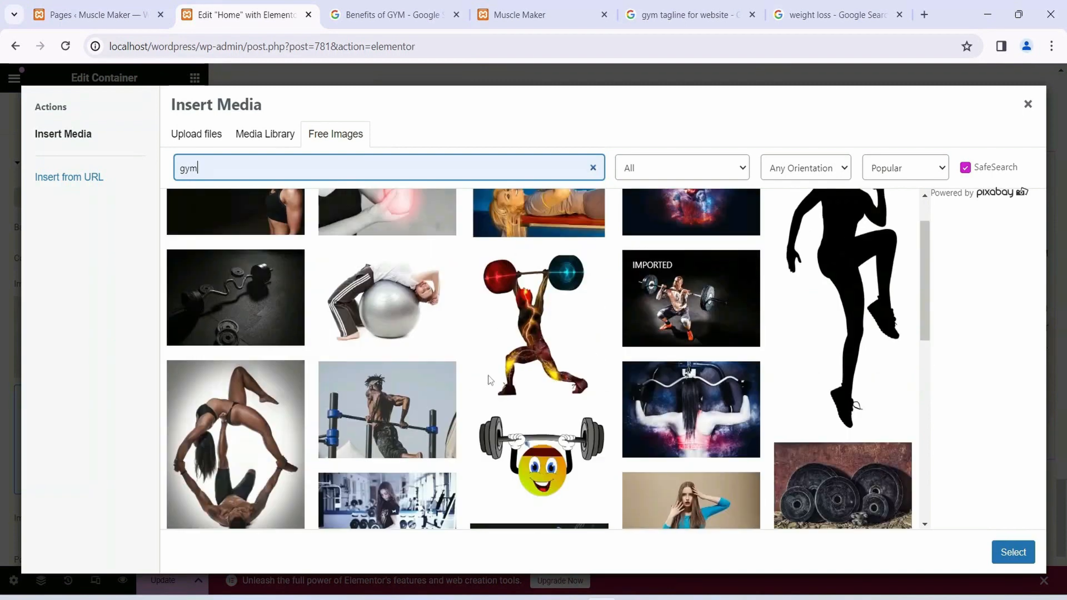
pyautogui.click(240, 299)
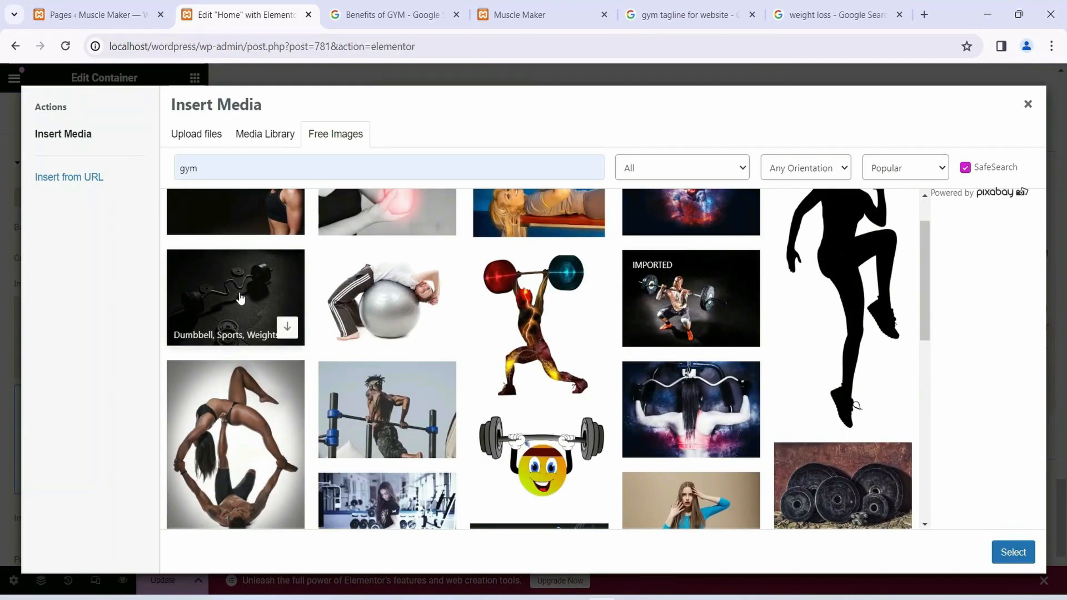
pyautogui.click(260, 292)
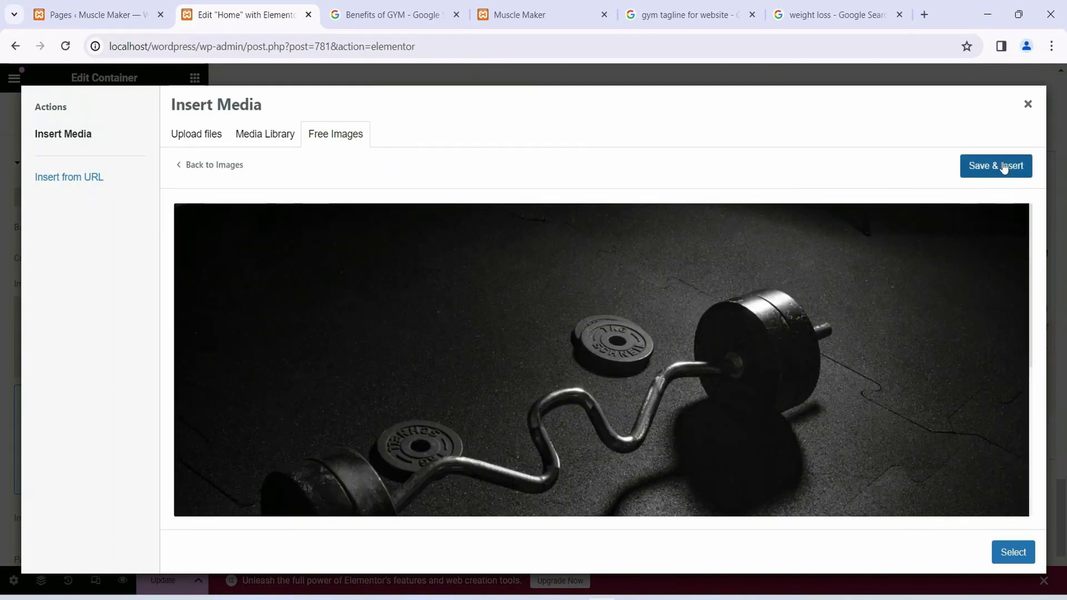
pyautogui.click(1003, 166)
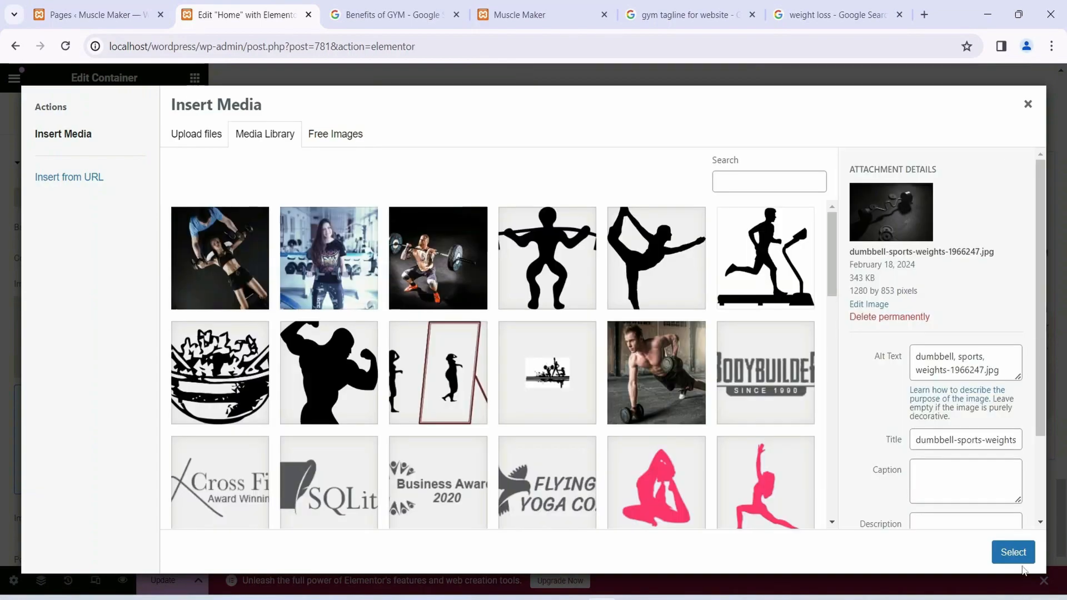
pyautogui.click(1019, 553)
pyautogui.scroll(3, 848, 264)
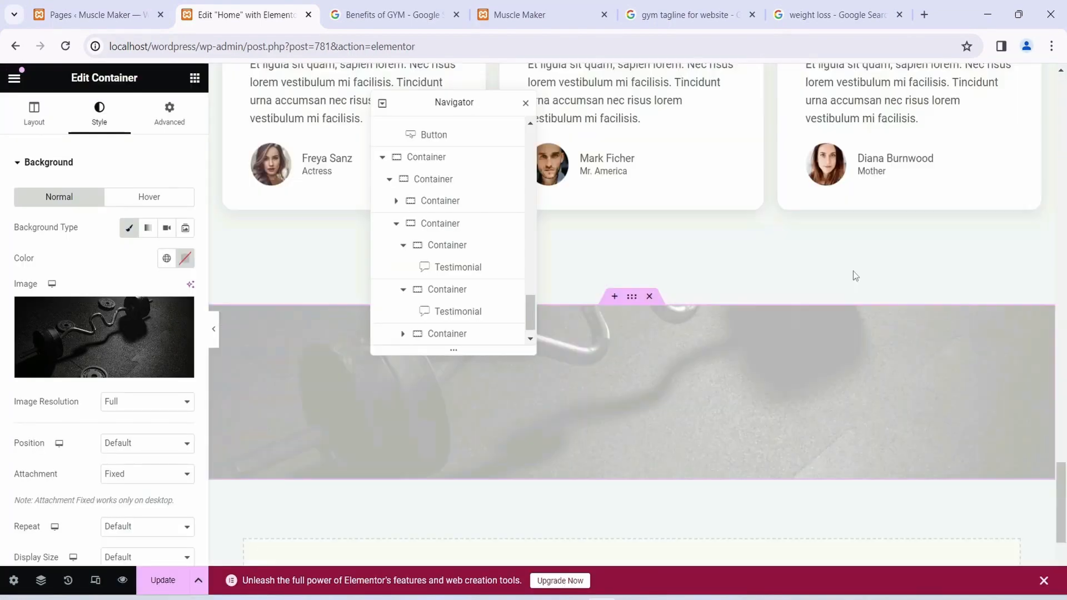
pyautogui.scroll(-4, 852, 272)
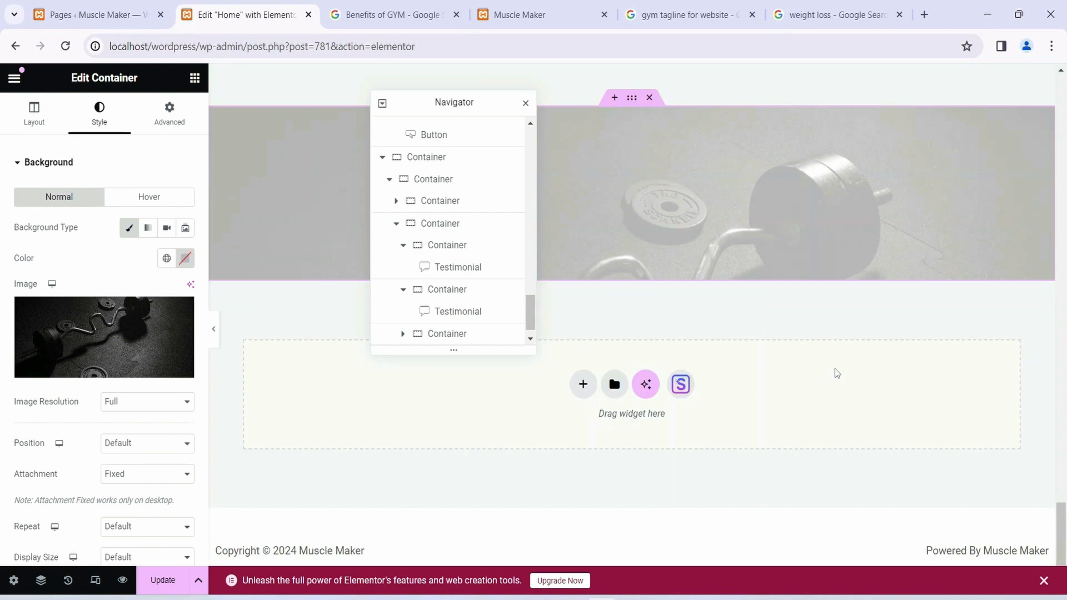
# Add a container with two equal columns below the Join Hundreds of Healthy People section and select each column in turn
pyautogui.scroll(-3, 834, 368)
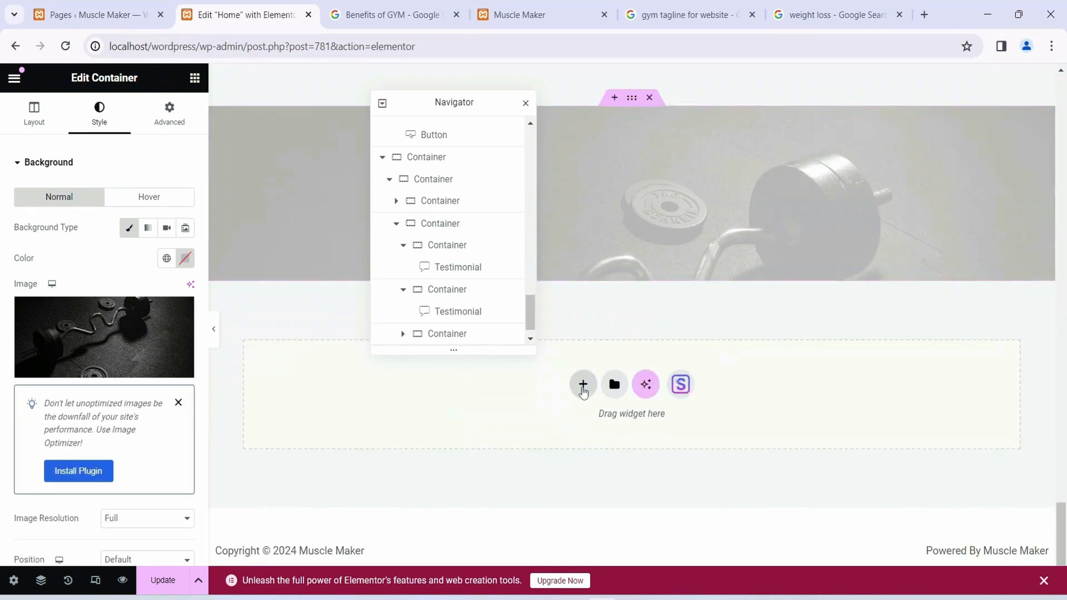
pyautogui.click(583, 384)
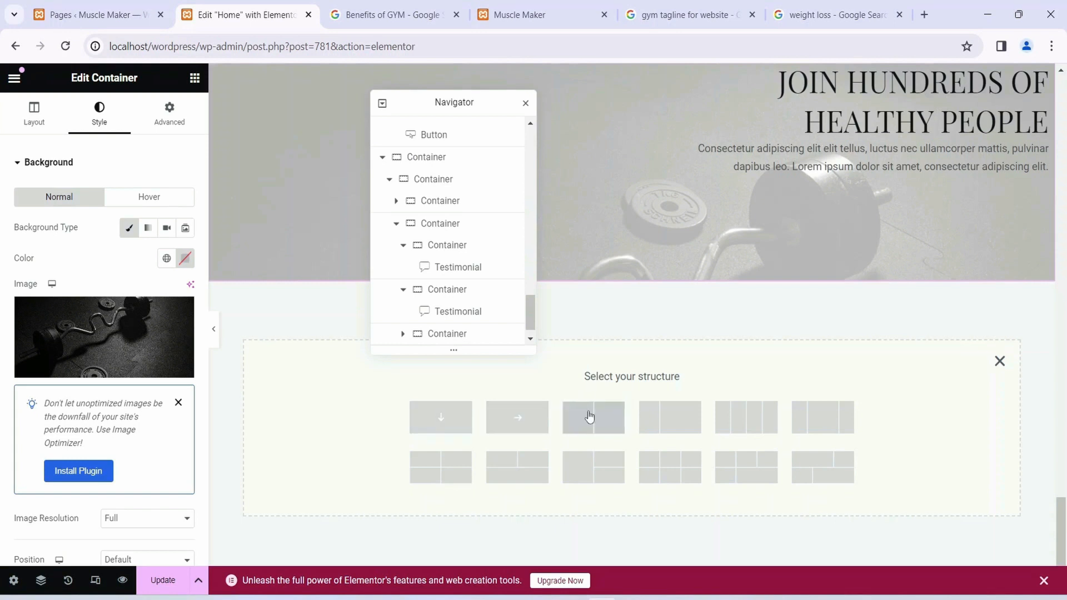
pyautogui.click(601, 423)
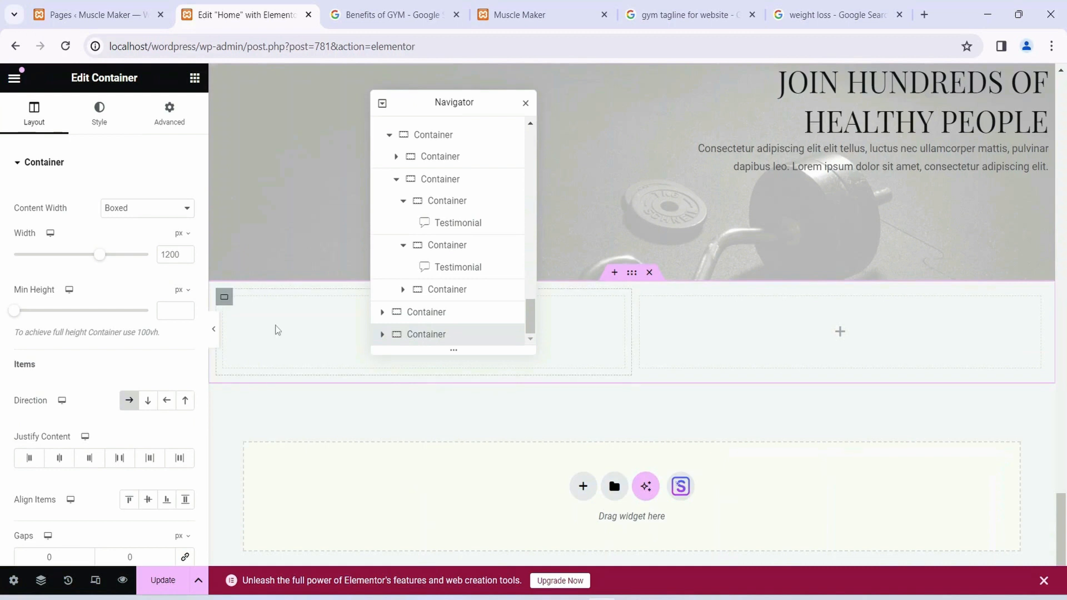
pyautogui.click(224, 298)
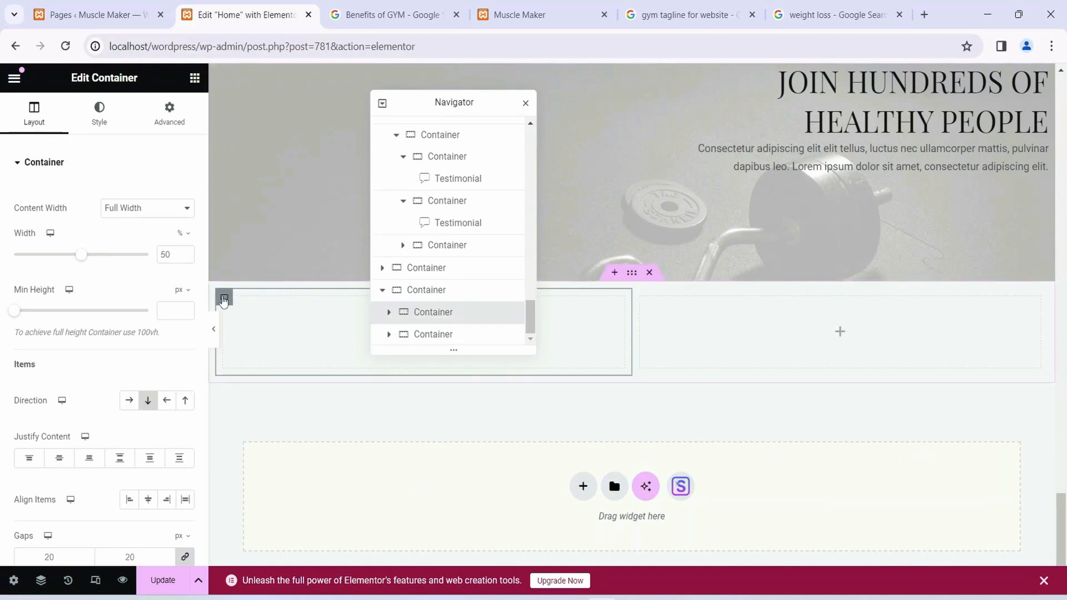
pyautogui.click(640, 299)
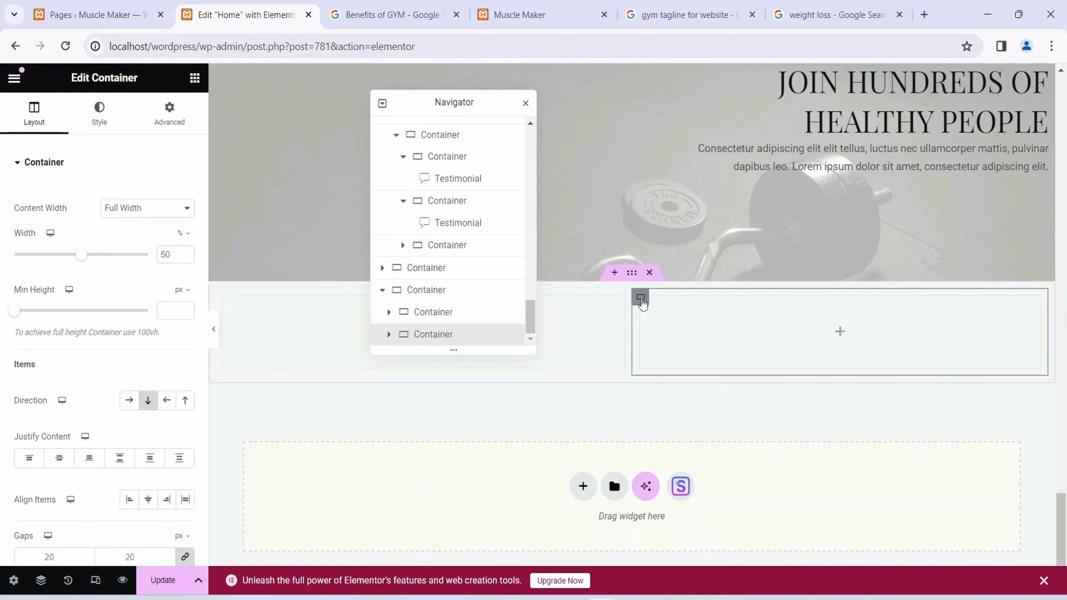
# Replace the two-column container below the Join Hundreds of Healthy People section with a container of four equal columns
pyautogui.click(649, 272)
pyautogui.click(584, 385)
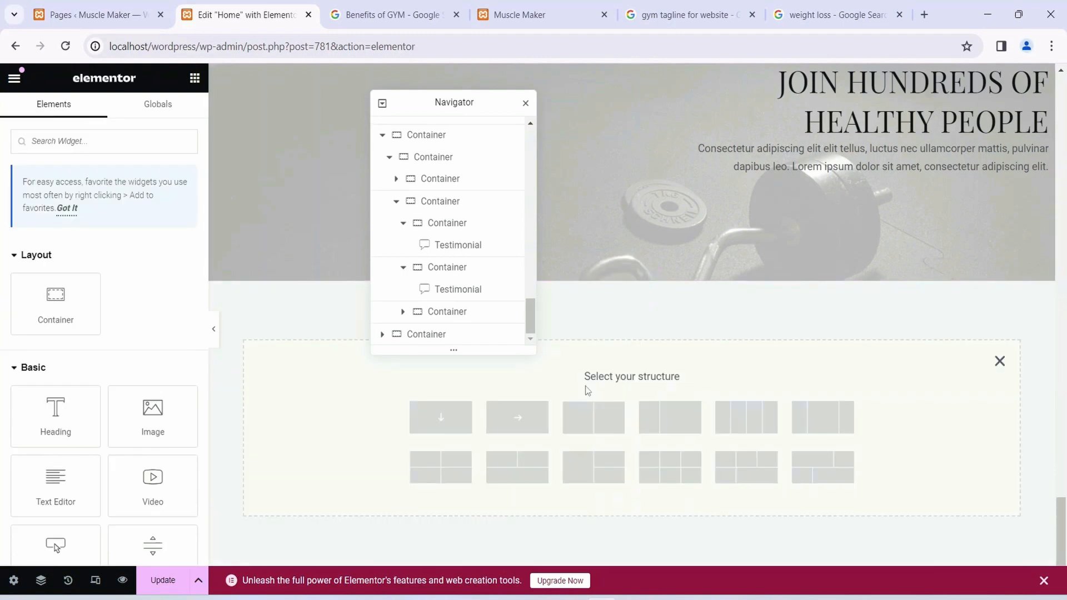
pyautogui.click(734, 420)
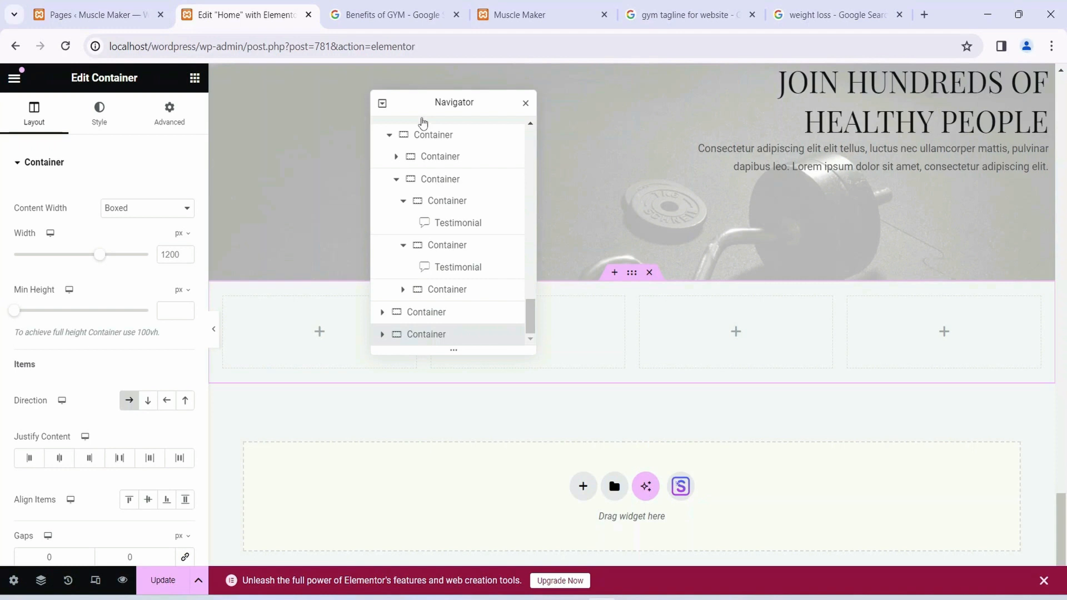
pyautogui.moveTo(428, 103); pyautogui.dragTo(369, 77)
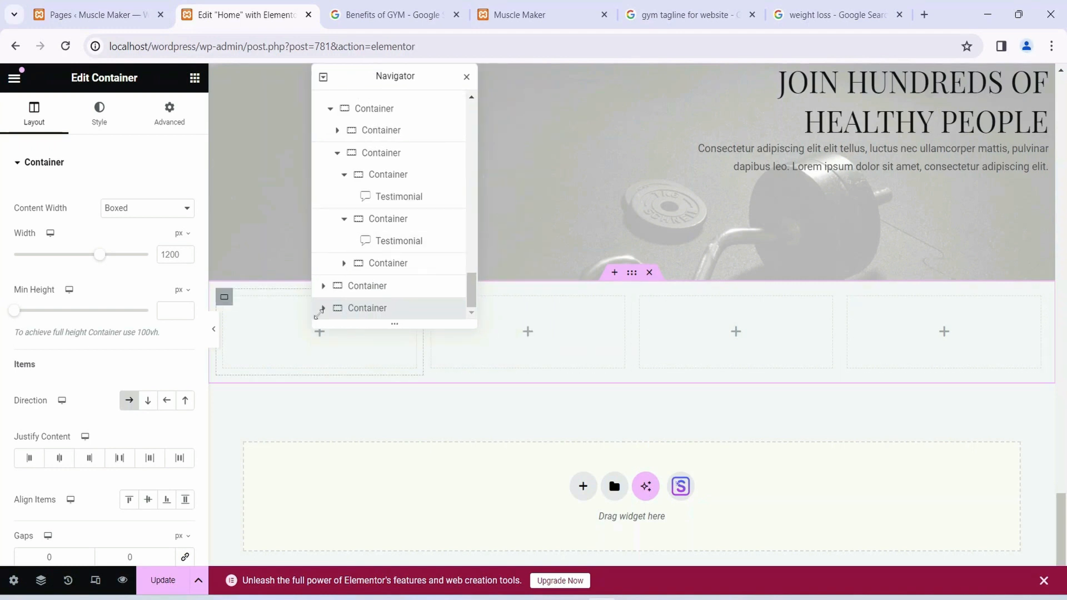
pyautogui.moveTo(368, 74); pyautogui.dragTo(534, 88)
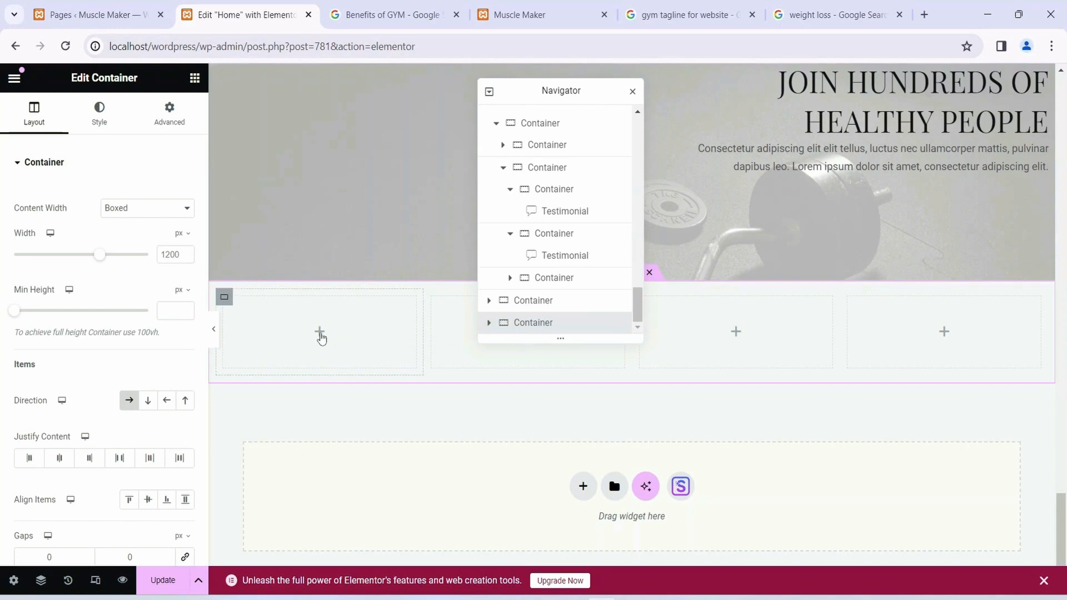
# Add a Text Editor widget to the first column of the four-column container and select it for editing
pyautogui.click(320, 333)
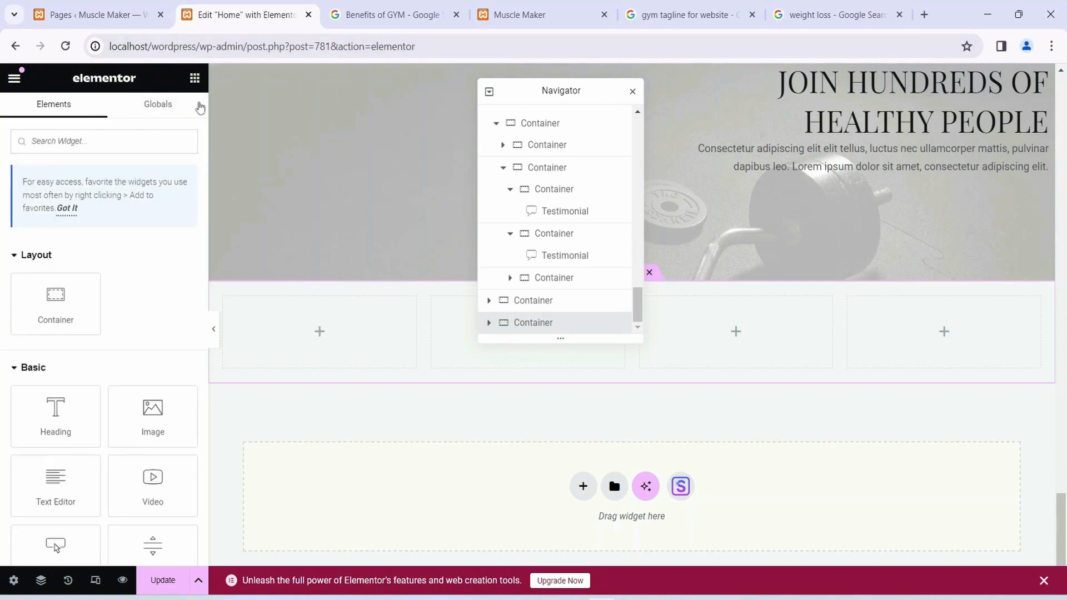
pyautogui.scroll(-4, 136, 310)
pyautogui.scroll(-1, 86, 494)
pyautogui.scroll(2, 86, 377)
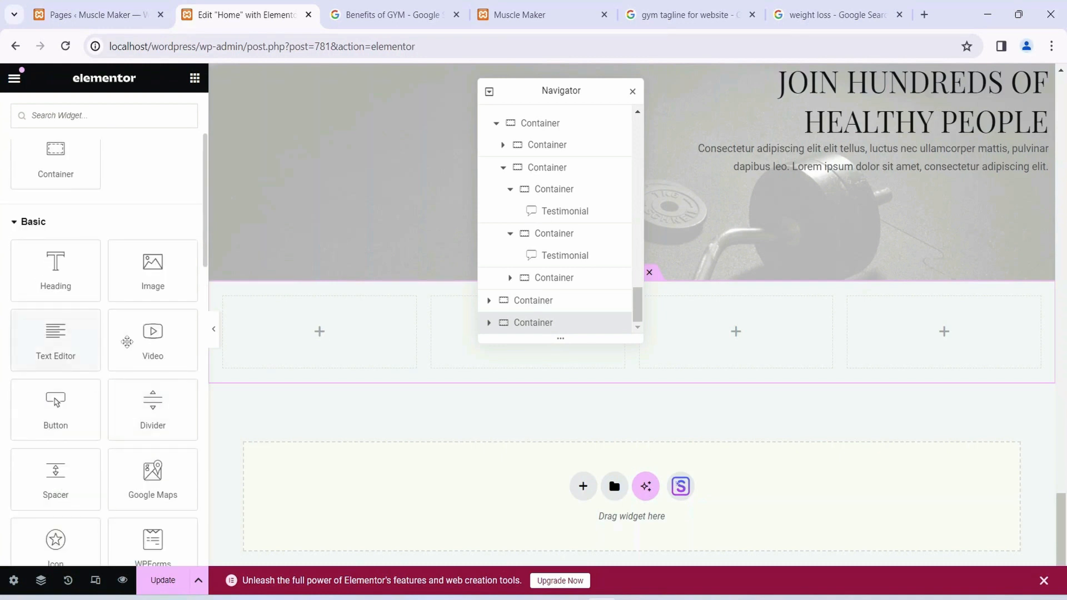
pyautogui.moveTo(56, 337); pyautogui.dragTo(300, 337)
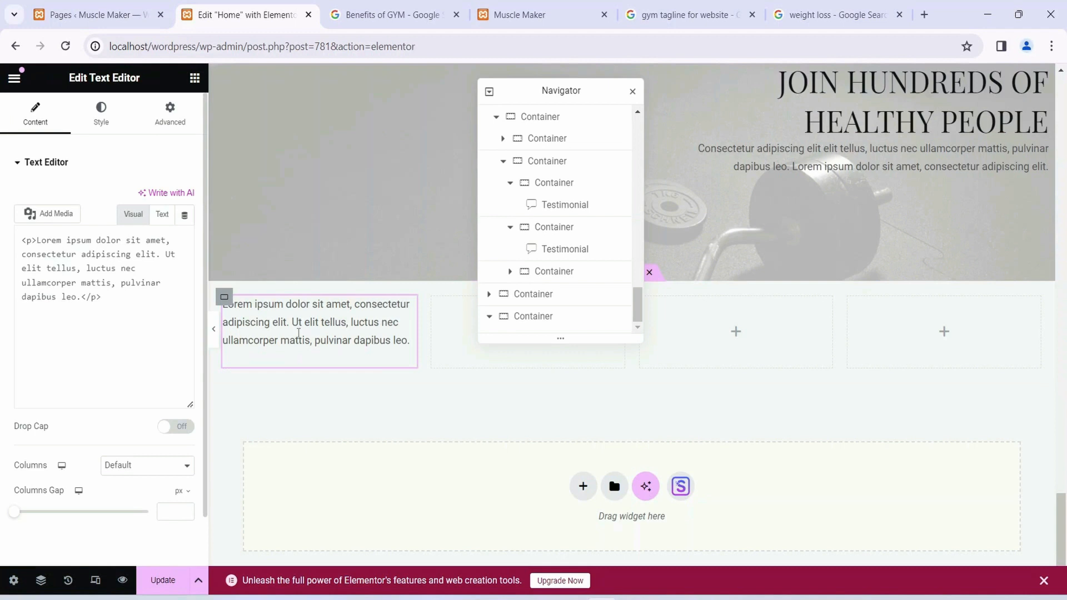
pyautogui.moveTo(387, 337); pyautogui.dragTo(268, 305)
pyautogui.click(317, 332)
pyautogui.click(449, 345)
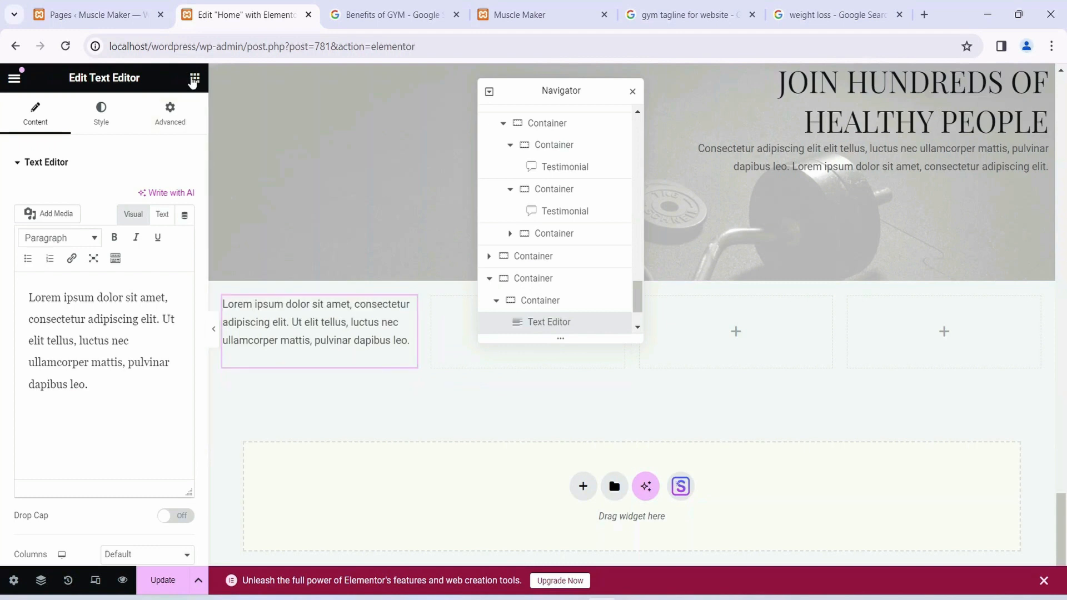
# Add a Video widget below the text in the first column
pyautogui.click(194, 79)
pyautogui.scroll(-4, 88, 214)
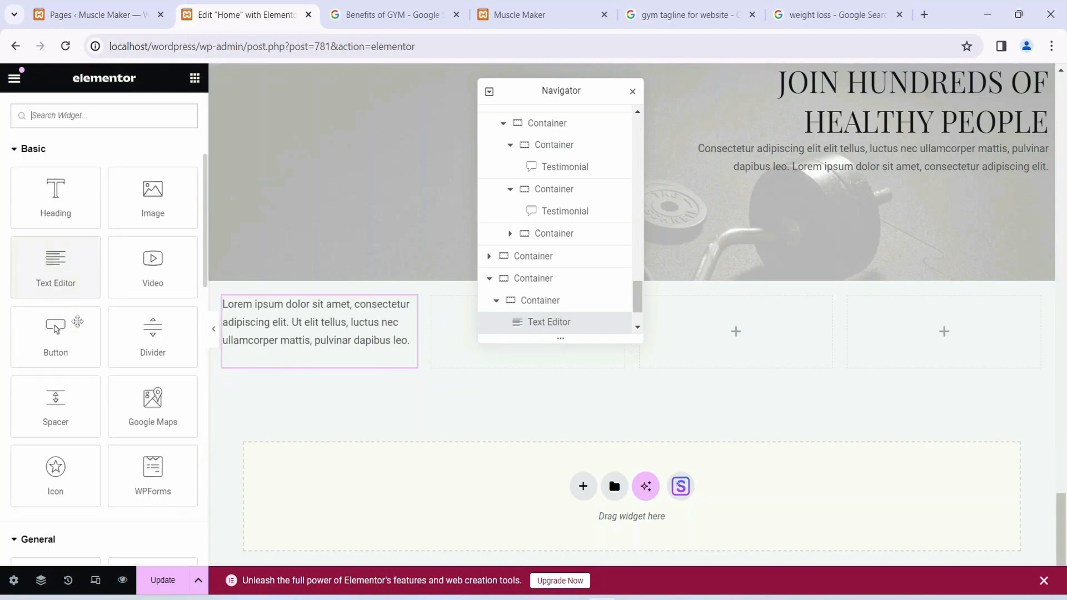
pyautogui.scroll(1, 89, 339)
pyautogui.click(171, 355)
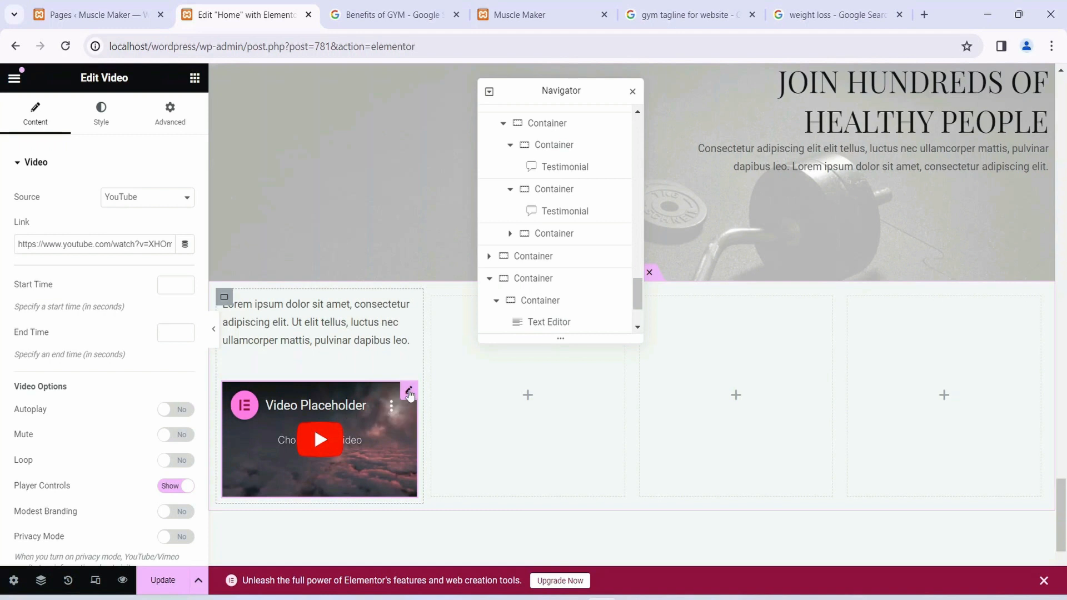
# Examine the video widget's link and the available video source options
pyautogui.moveTo(18, 243)
pyautogui.mouseDown()
pyautogui.moveTo(185, 248)
pyautogui.moveTo(3, 248)
pyautogui.mouseUp()
pyautogui.click(127, 246)
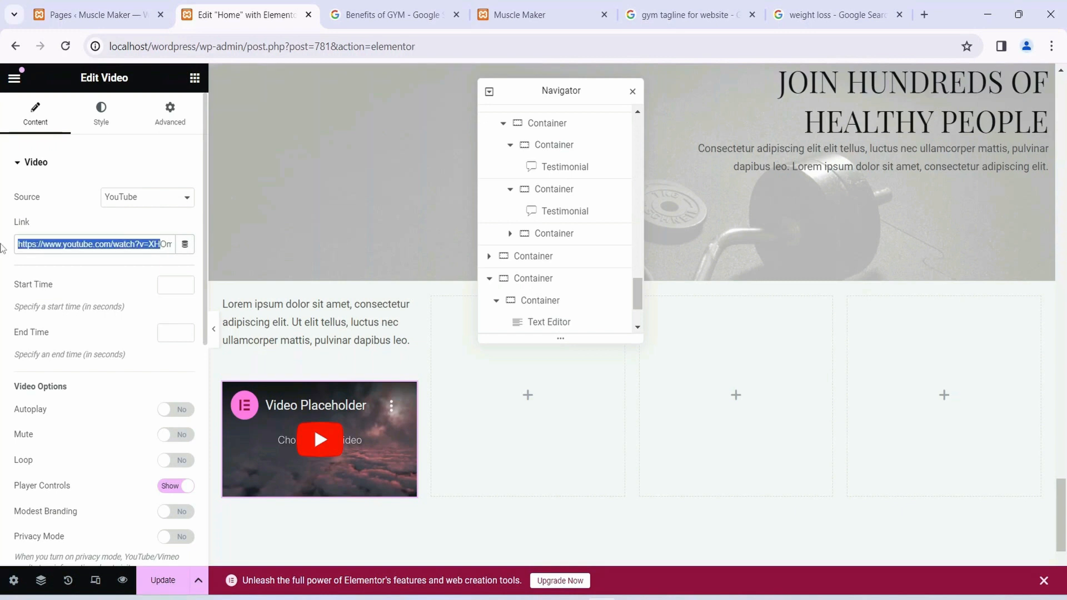
pyautogui.click(54, 242)
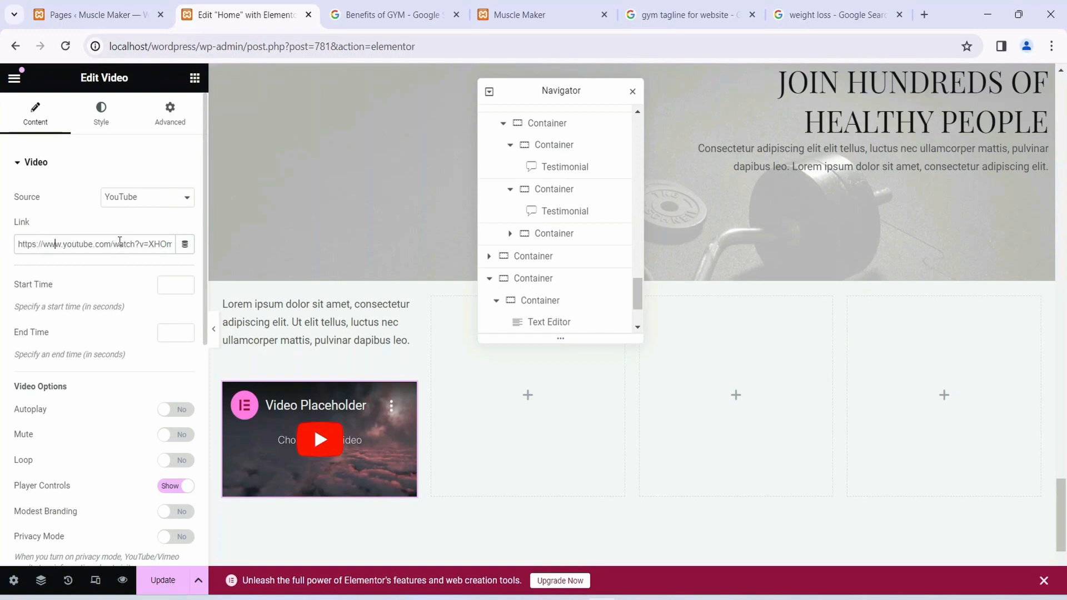
pyautogui.click(136, 196)
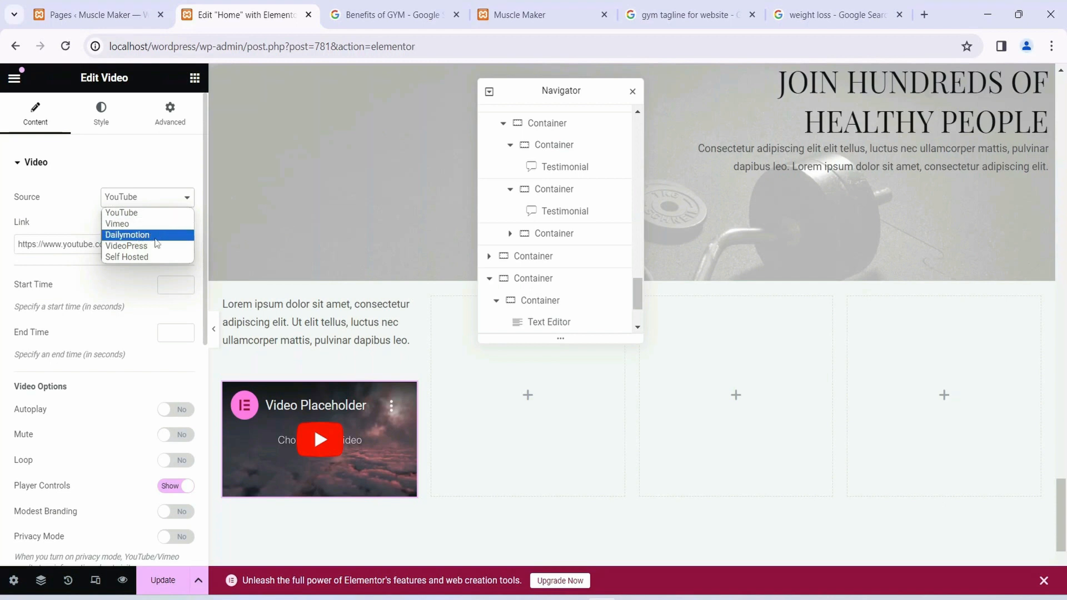
pyautogui.click(135, 169)
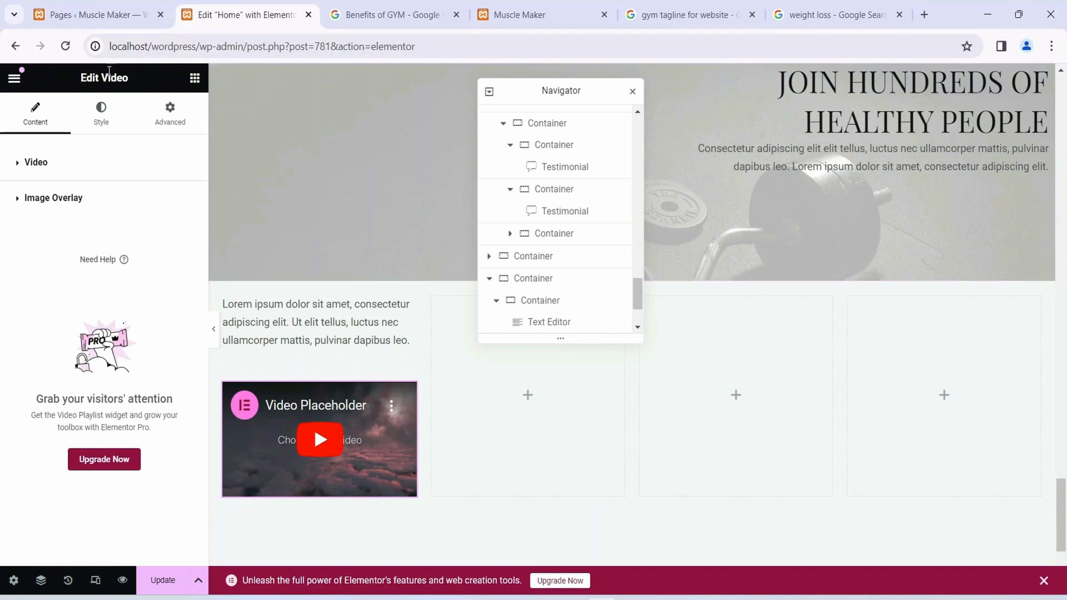
# Add a WPForms widget to the second column and try to open its form selection
pyautogui.click(195, 78)
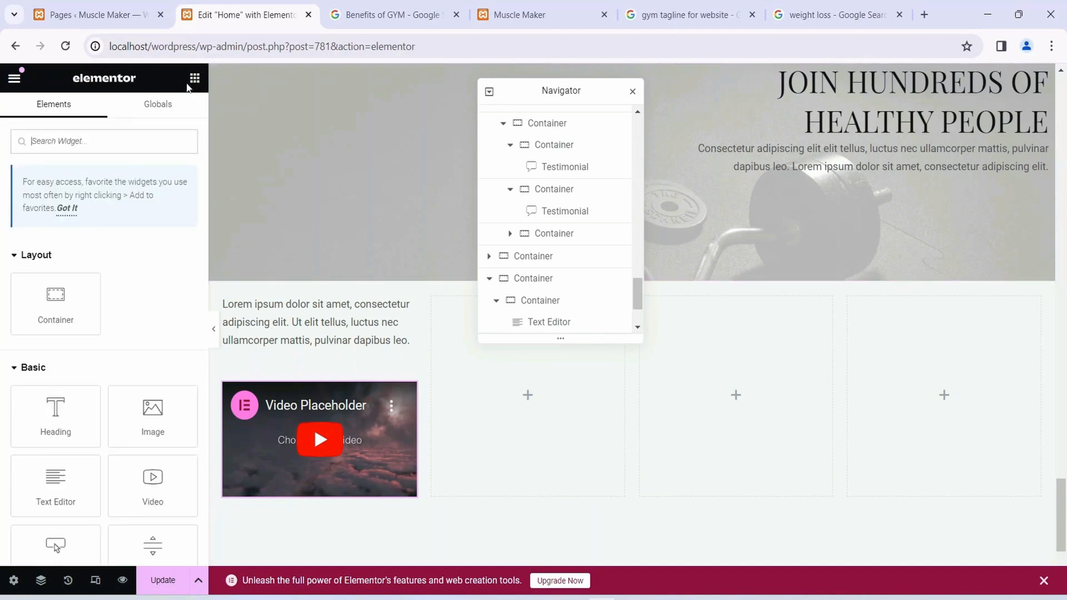
pyautogui.scroll(-1, 146, 264)
pyautogui.scroll(-3, 144, 258)
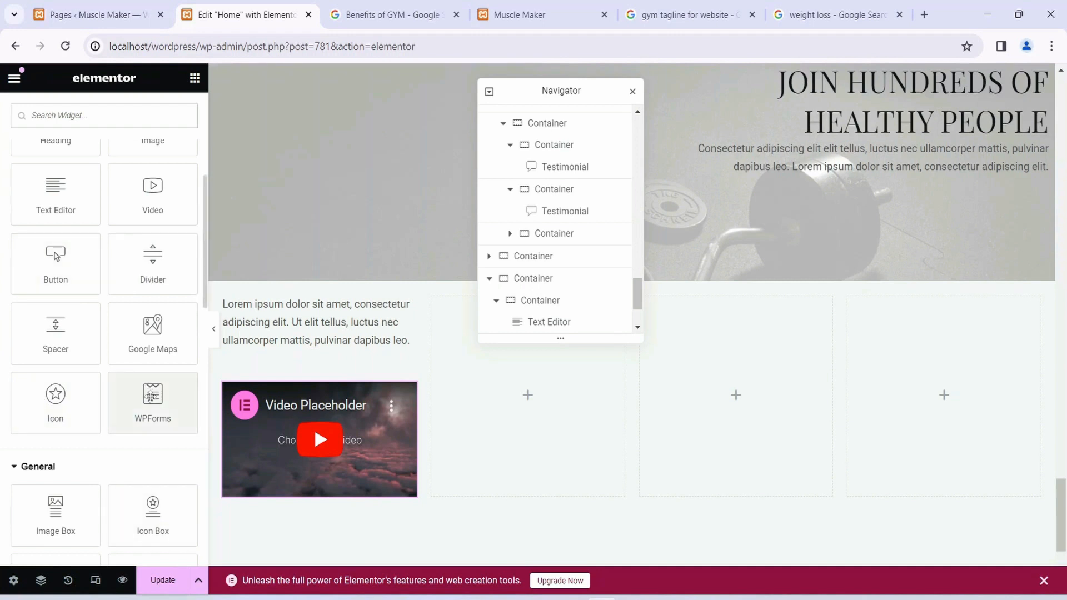
pyautogui.moveTo(151, 402); pyautogui.dragTo(535, 418)
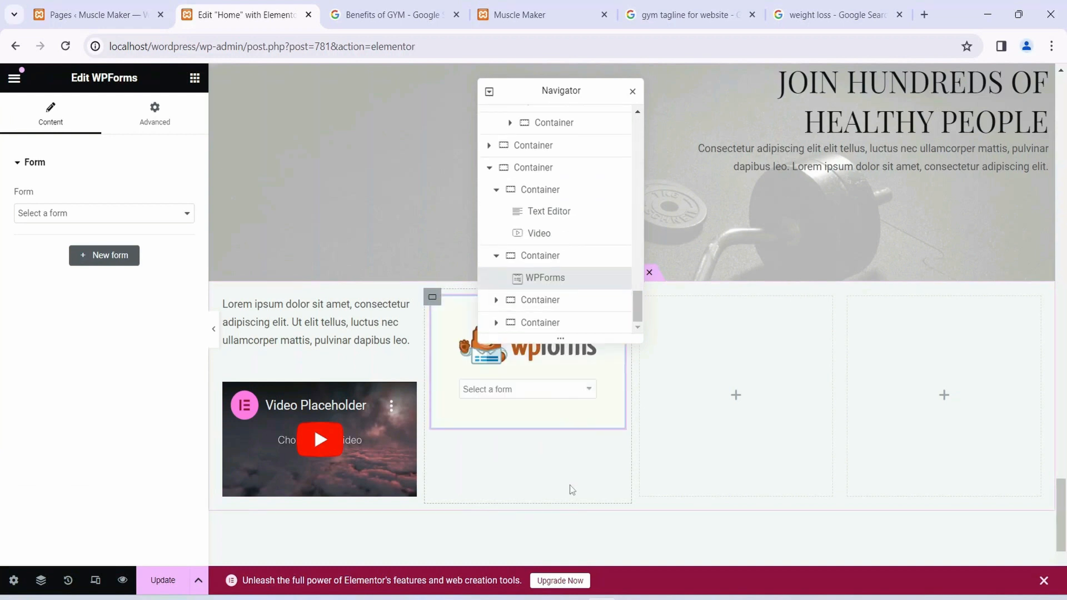
pyautogui.click(548, 389)
pyautogui.click(550, 391)
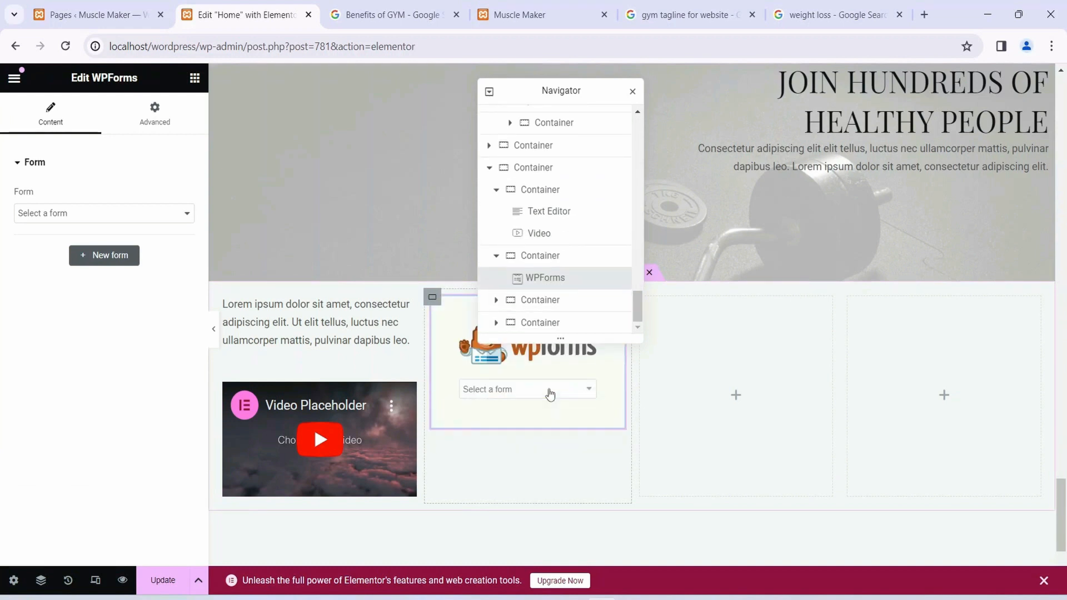
# Browse the Basic and General widgets available for the empty third column
pyautogui.click(741, 401)
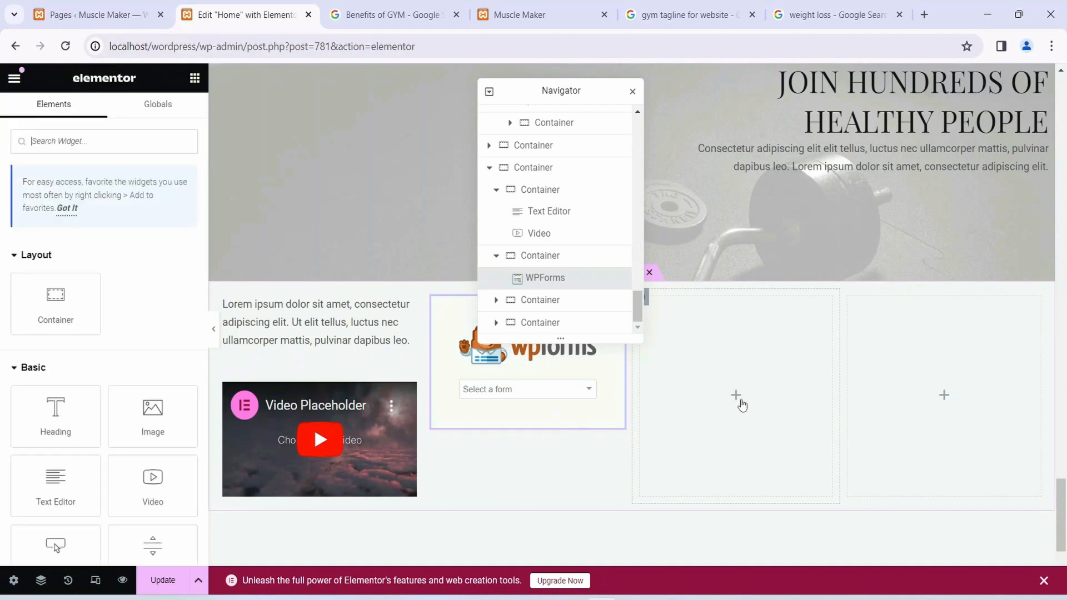
pyautogui.scroll(-4, 61, 333)
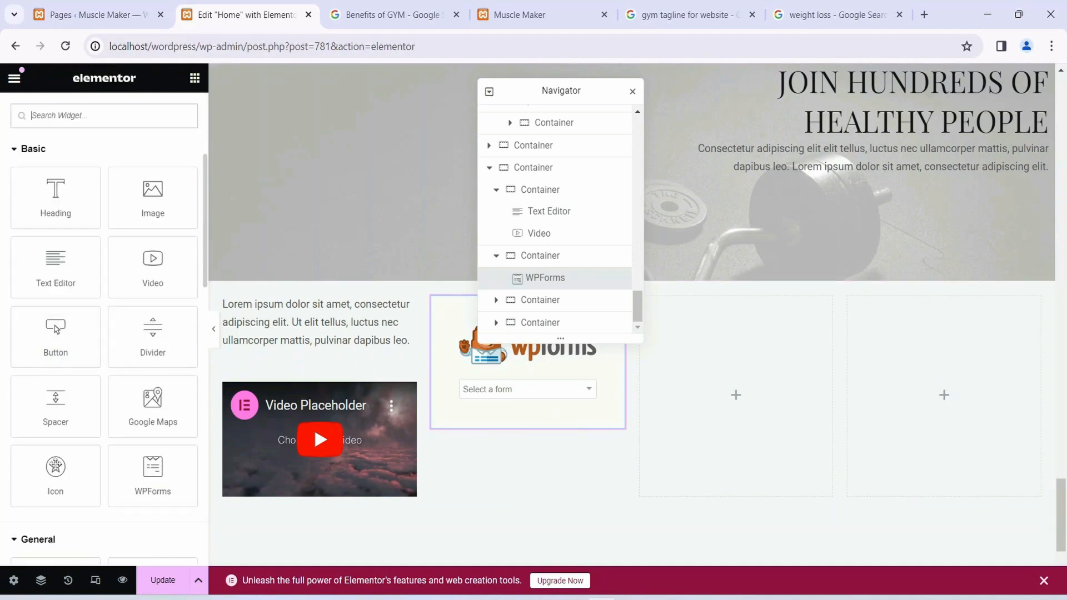
pyautogui.scroll(-8, 105, 340)
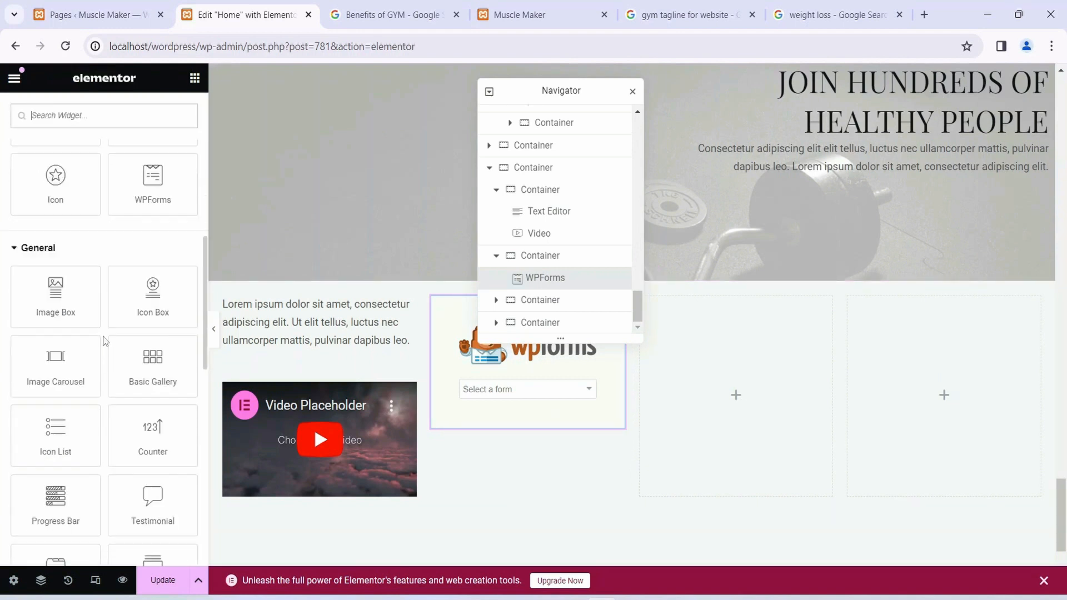
pyautogui.scroll(-4, 101, 383)
pyautogui.scroll(-4, 101, 383)
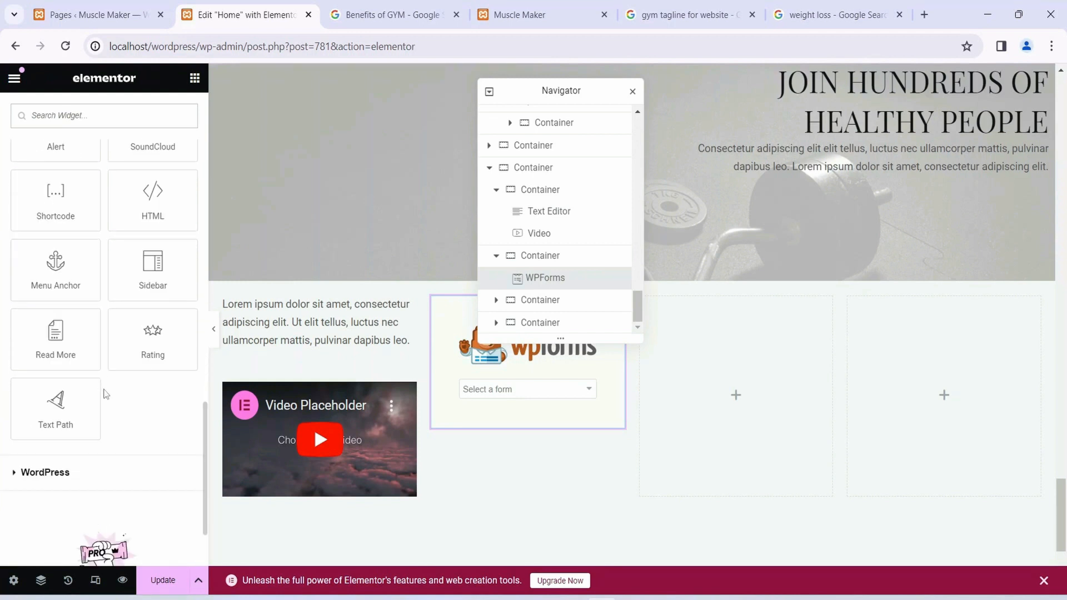
pyautogui.scroll(-2, 164, 350)
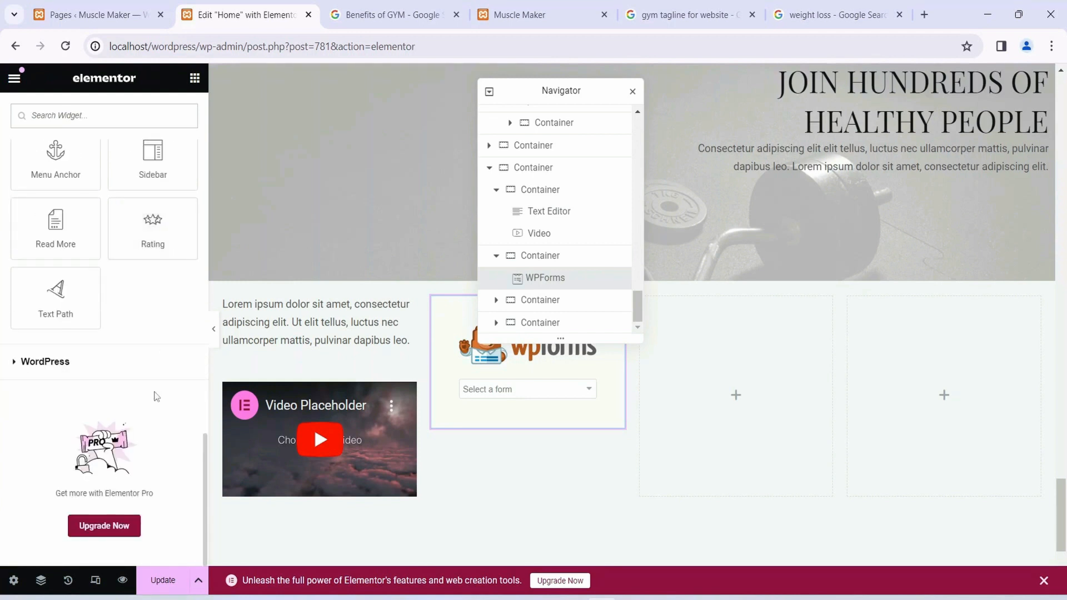
pyautogui.scroll(5, 156, 395)
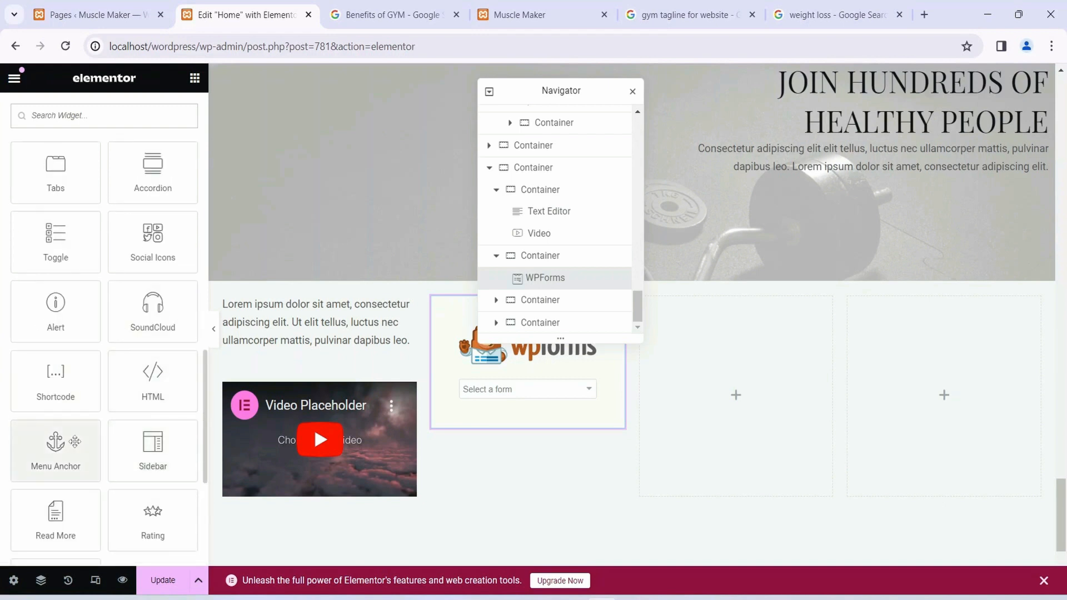
pyautogui.scroll(1, 119, 500)
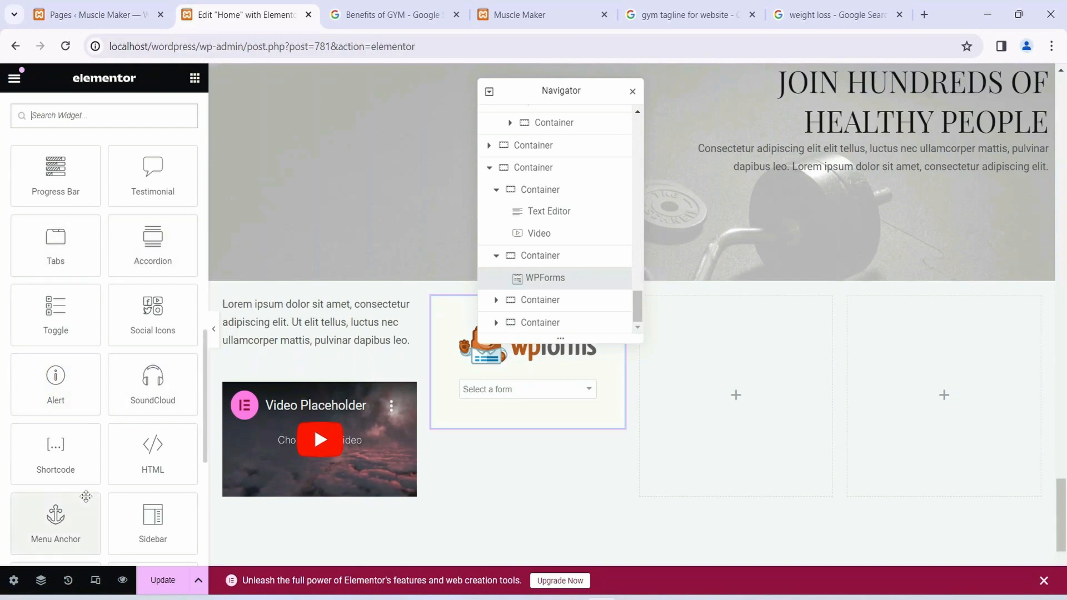
pyautogui.scroll(1, 86, 495)
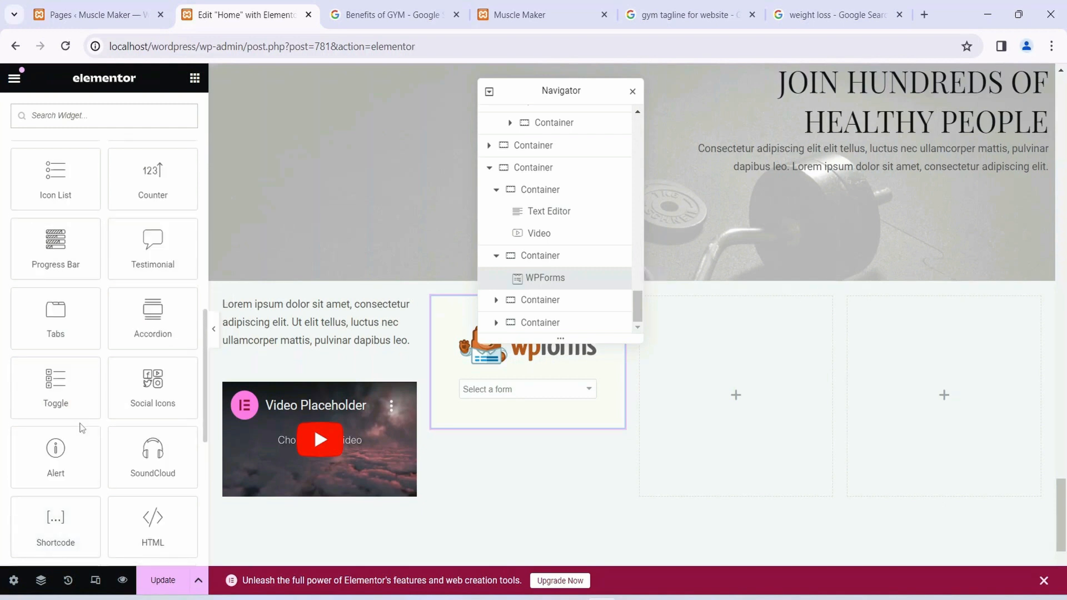
pyautogui.scroll(2, 118, 367)
pyautogui.scroll(-3, 117, 370)
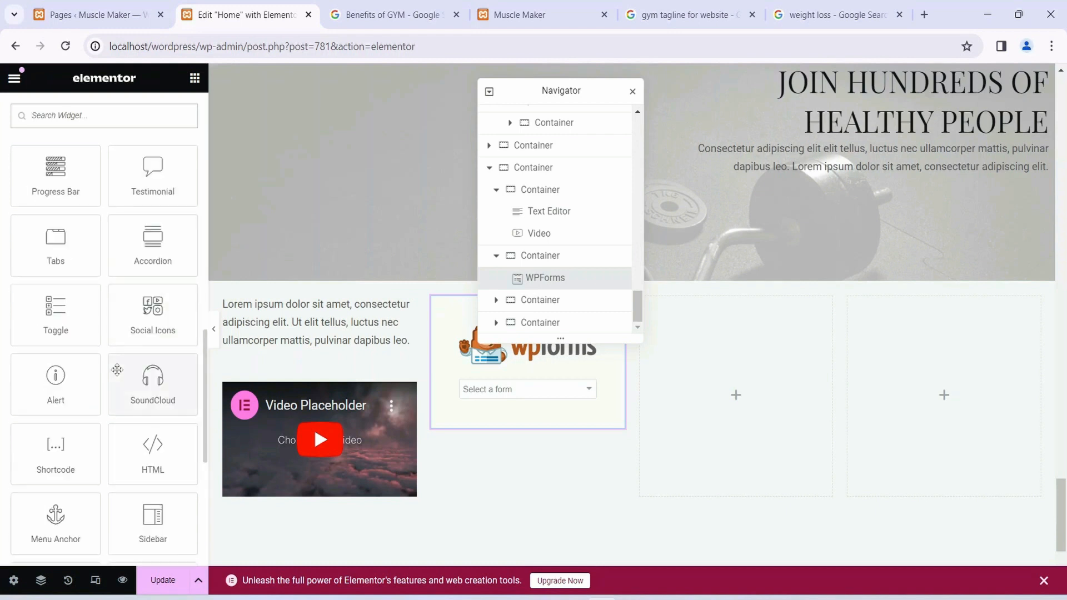
pyautogui.scroll(-2, 117, 370)
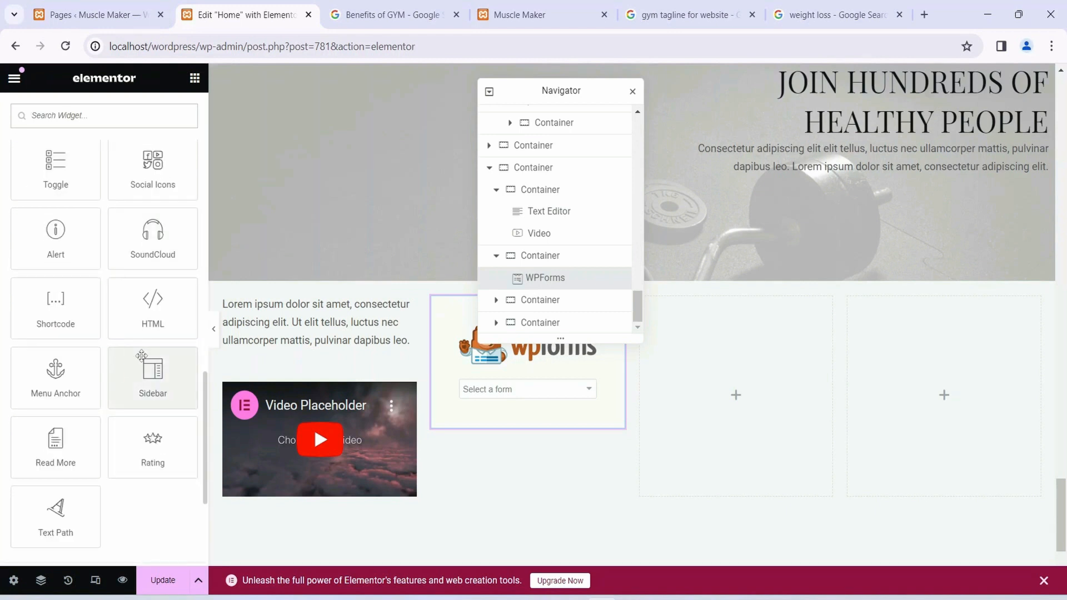
pyautogui.scroll(-1, 142, 356)
pyautogui.scroll(6, 143, 356)
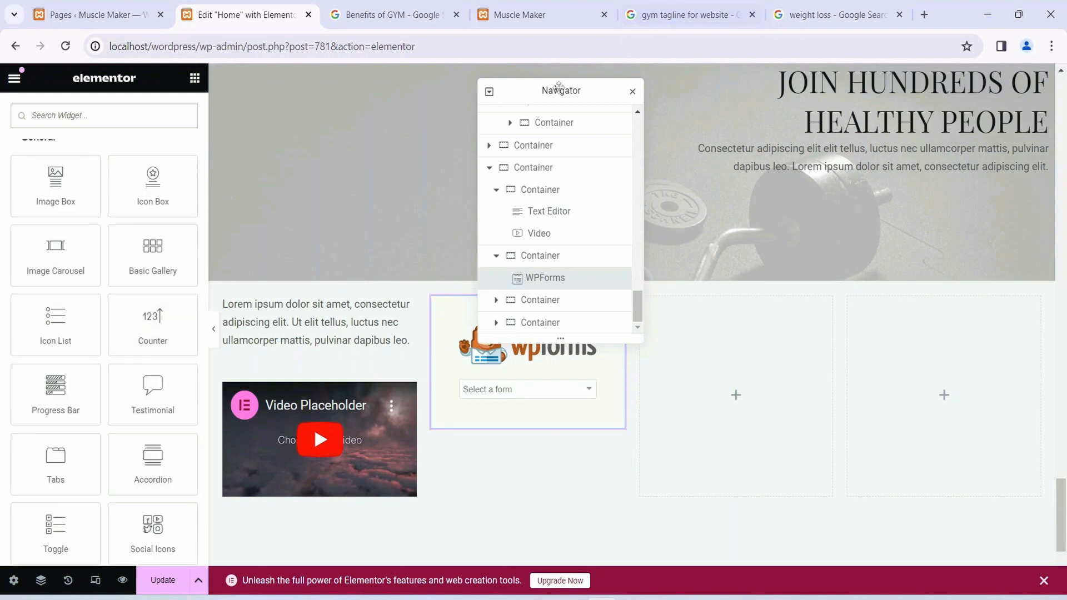
# Delete the four-column container with its widgets and try to select the footer's copyright text
pyautogui.moveTo(580, 92); pyautogui.dragTo(934, 111)
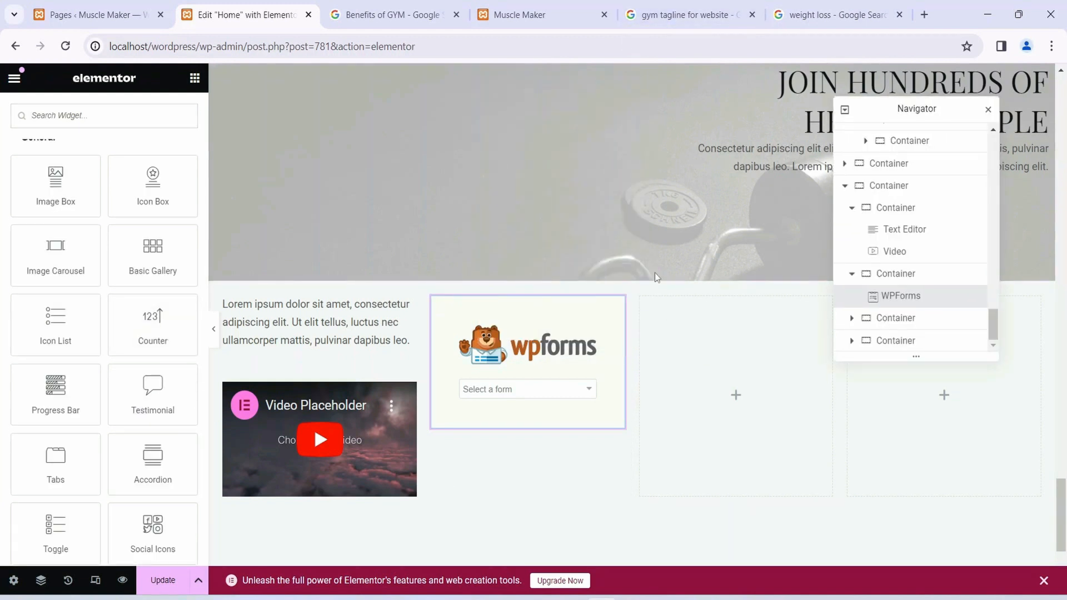
pyautogui.click(649, 273)
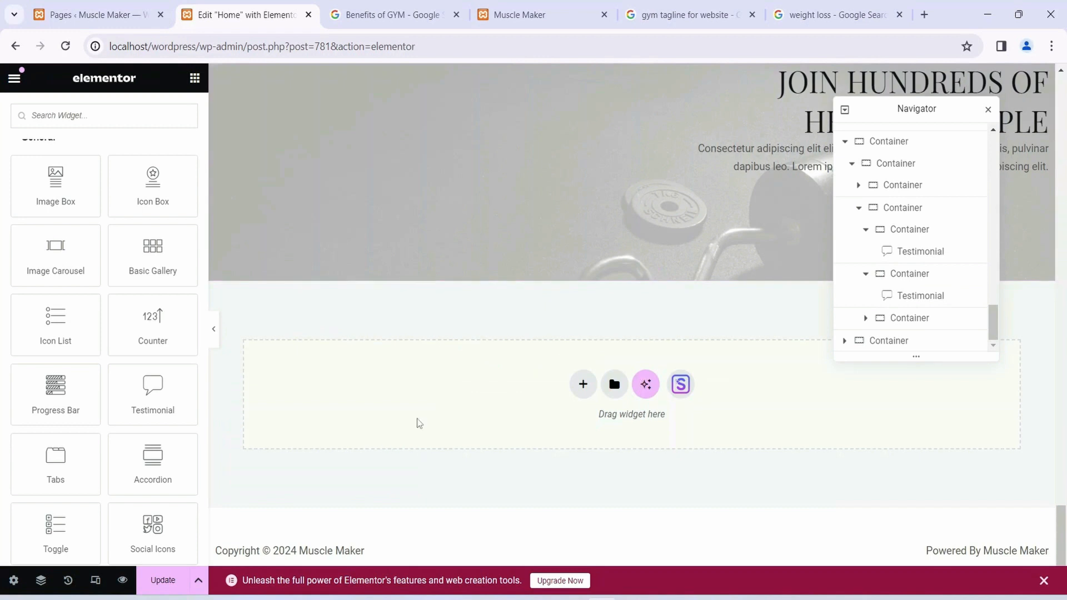
pyautogui.moveTo(231, 551); pyautogui.dragTo(413, 557)
pyautogui.click(402, 556)
pyautogui.moveTo(229, 549); pyautogui.dragTo(414, 569)
pyautogui.click(286, 552)
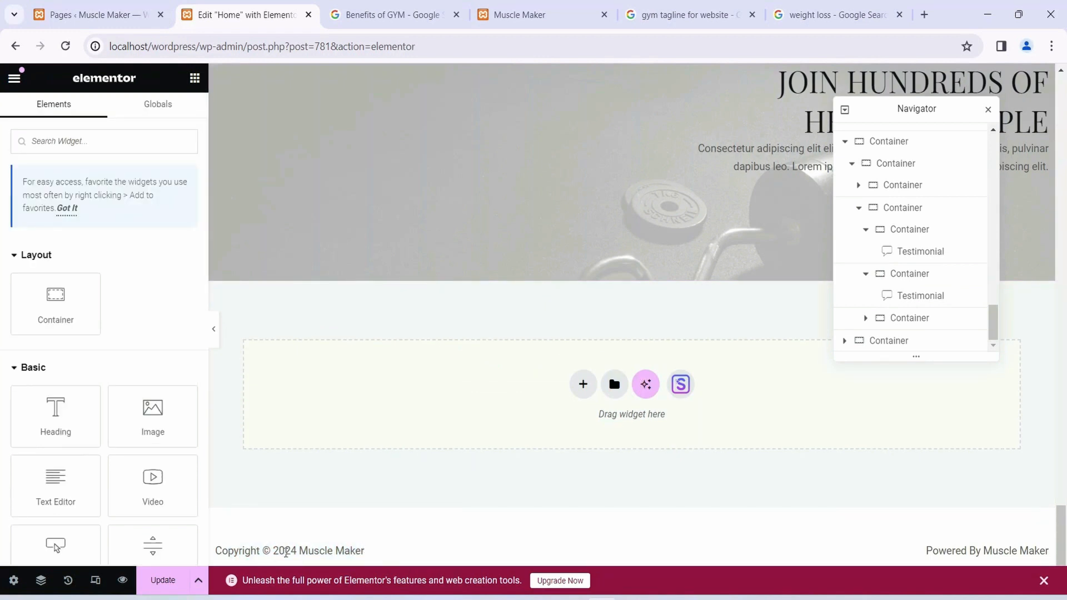
pyautogui.moveTo(301, 551); pyautogui.dragTo(434, 562)
pyautogui.click(377, 551)
# Review the page from the footer up to the Numbers Speak section
pyautogui.scroll(1, 395, 478)
pyautogui.scroll(9, 395, 478)
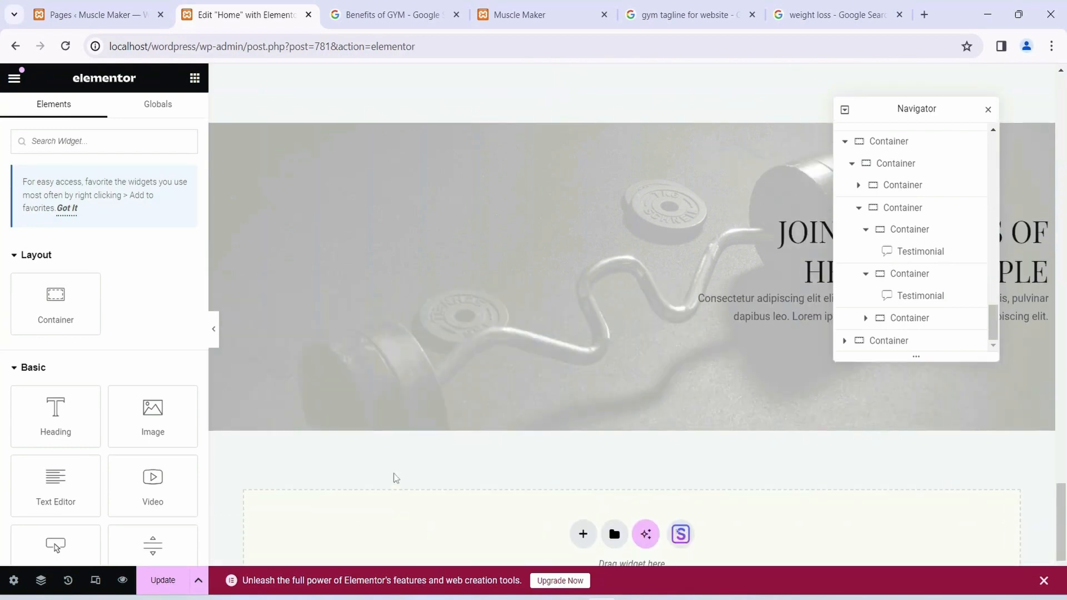
pyautogui.scroll(4, 409, 472)
pyautogui.scroll(-4, 568, 488)
pyautogui.scroll(4, 485, 497)
pyautogui.scroll(13, 485, 497)
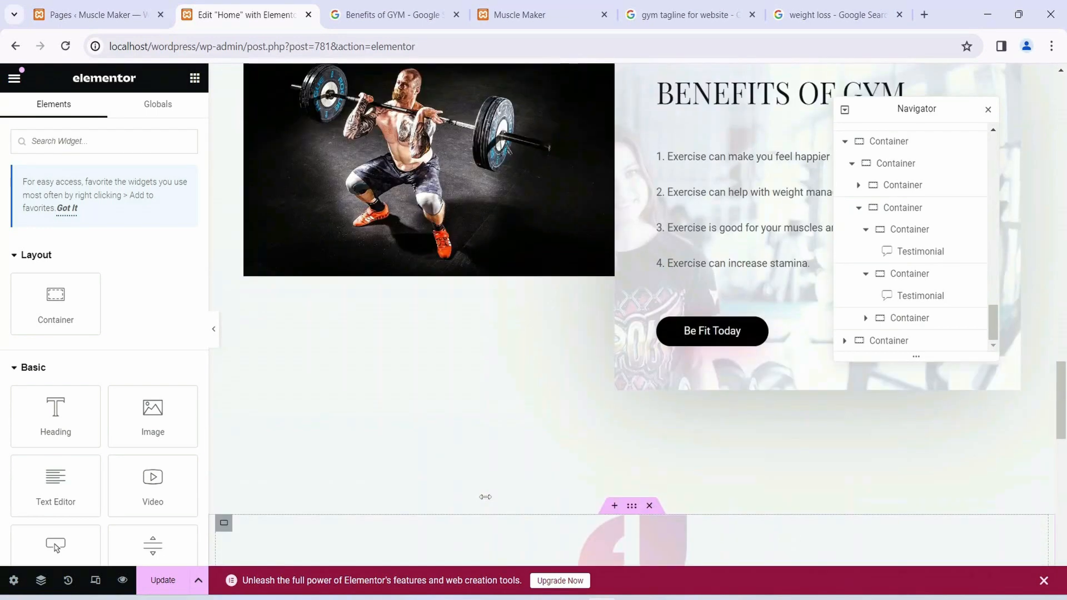
pyautogui.scroll(15, 485, 498)
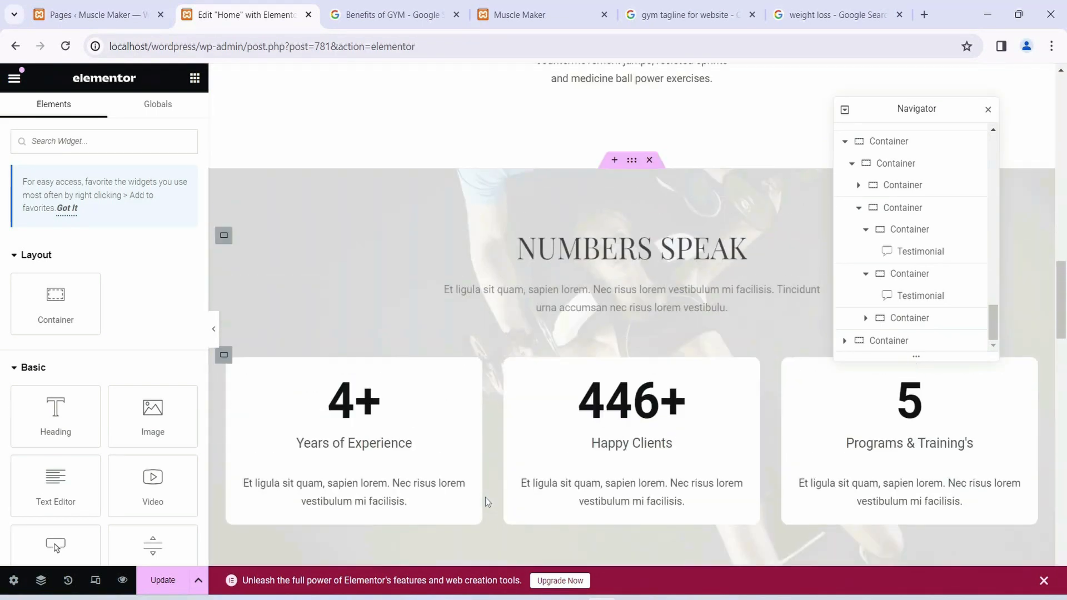
# Select the hero container at the start of the page and publish the updated Home page
pyautogui.click(487, 282)
pyautogui.scroll(-3, 526, 255)
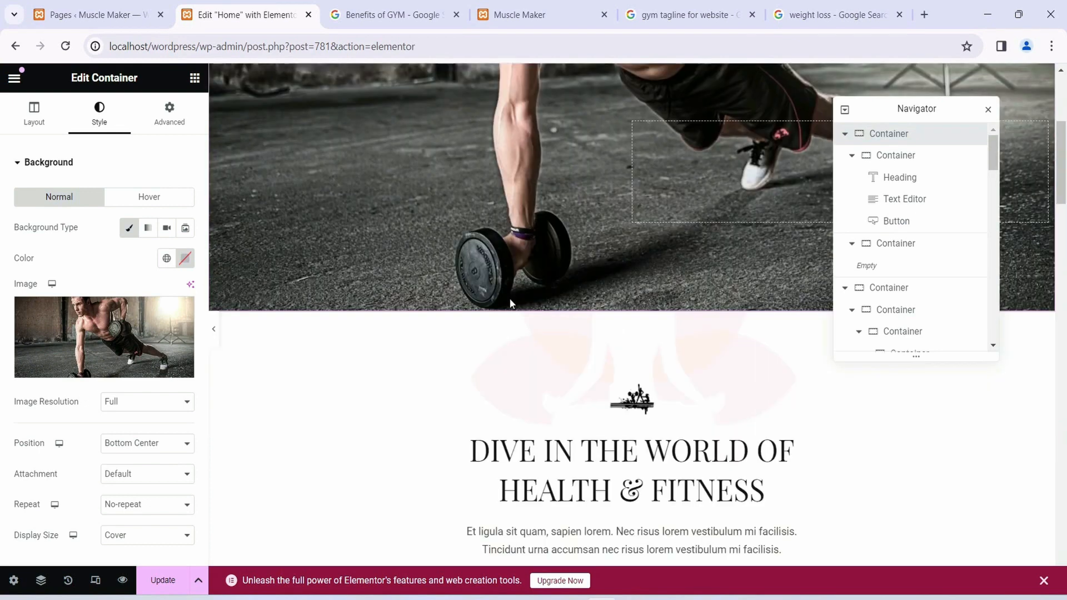
pyautogui.scroll(2, 526, 255)
pyautogui.click(162, 581)
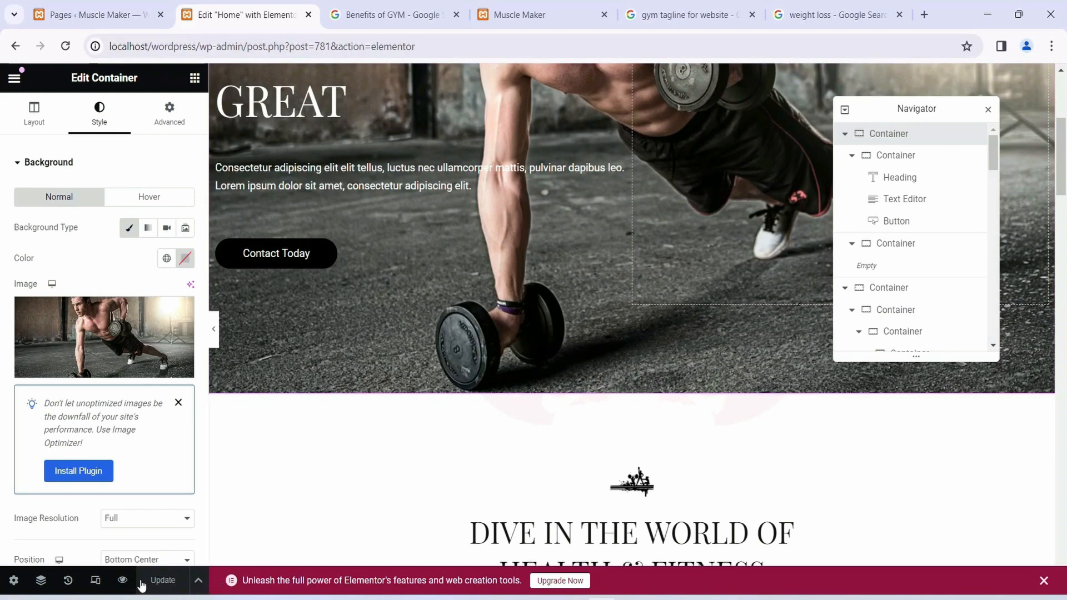
# Reload the live Muscle Maker home page and examine its hero banner and the Dive in the World of Health & Fitness section
pyautogui.click(520, 14)
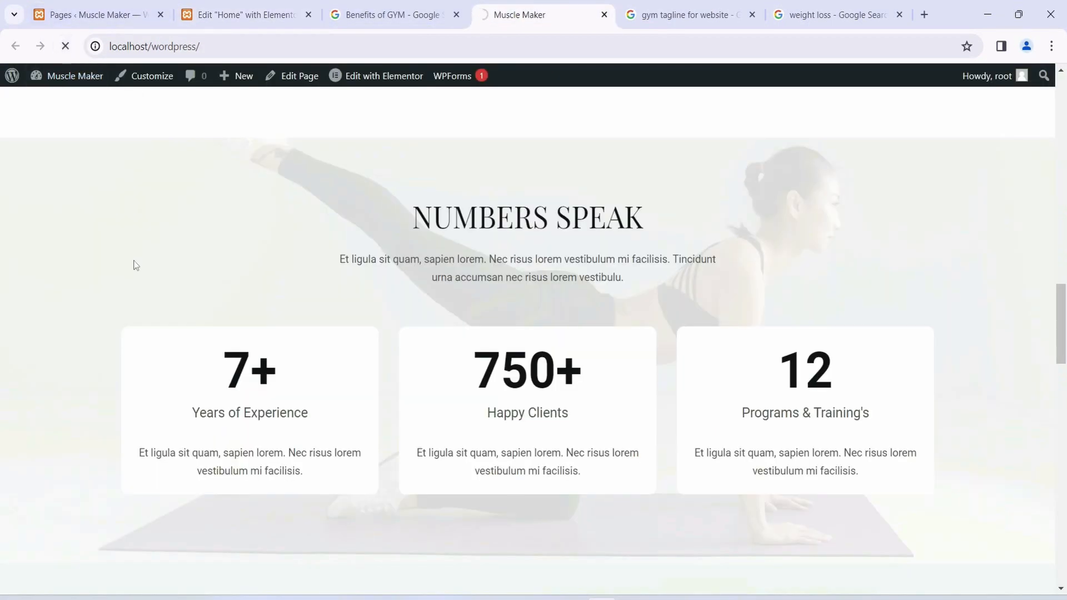
pyautogui.scroll(14, 135, 265)
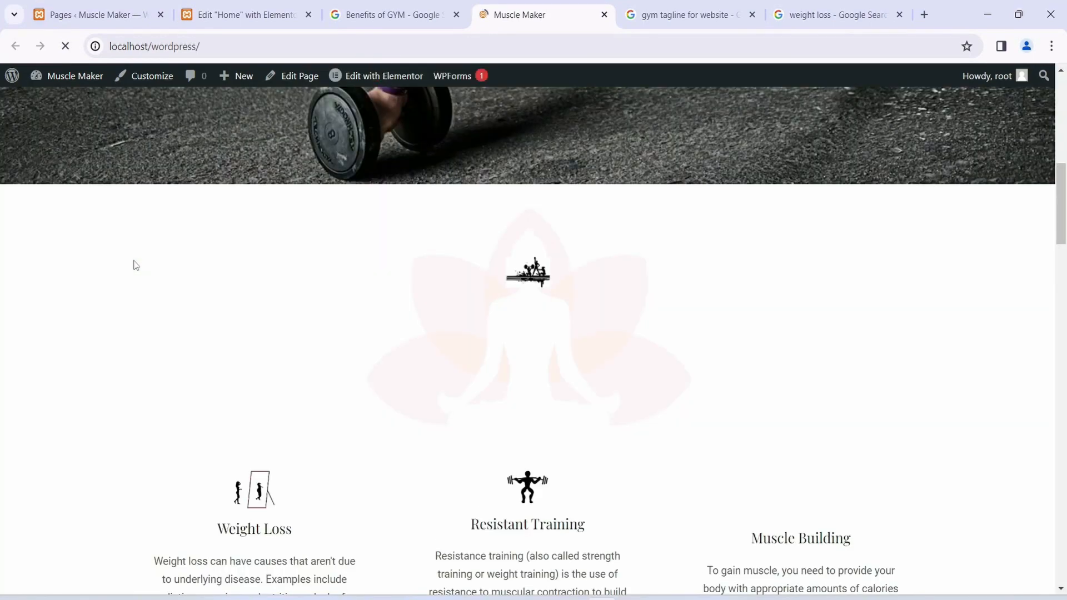
pyautogui.scroll(10, 136, 265)
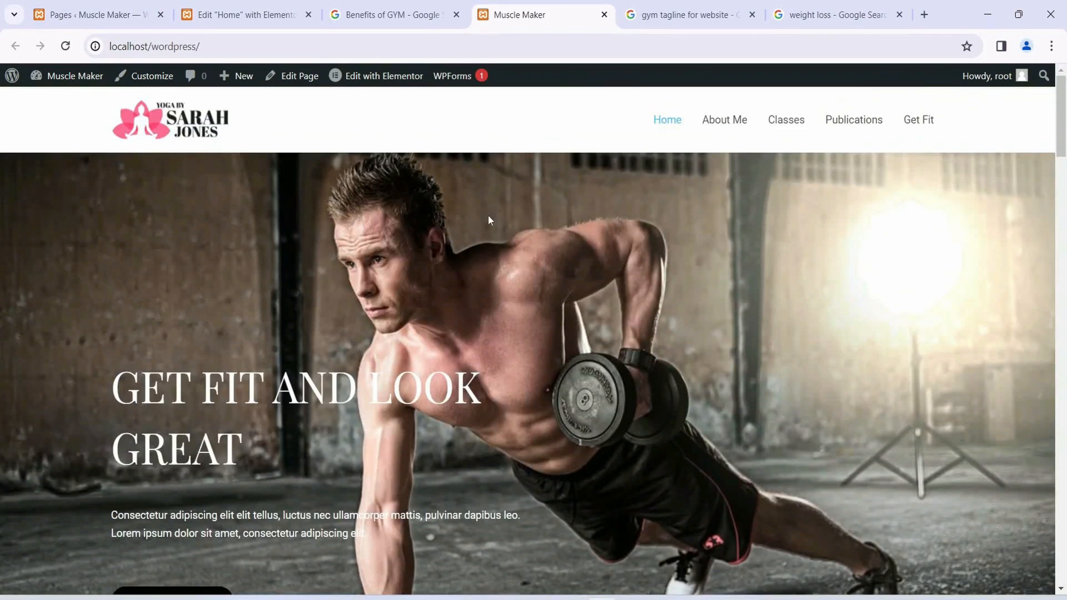
pyautogui.scroll(-2, 488, 216)
pyautogui.tripleClick(291, 311)
pyautogui.click(294, 312)
pyautogui.scroll(-1, 326, 317)
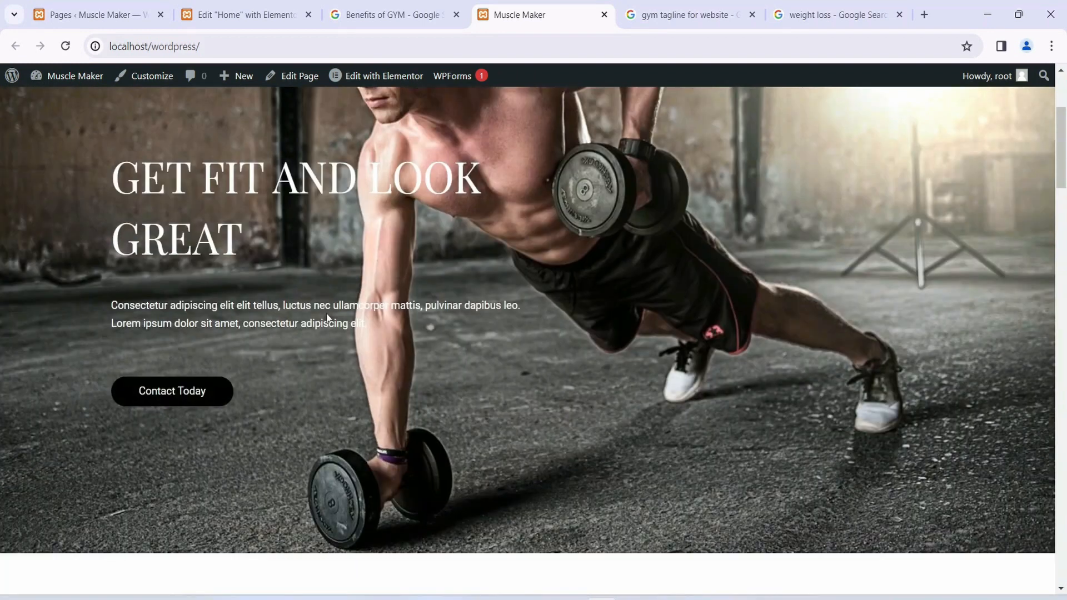
pyautogui.scroll(-10, 435, 310)
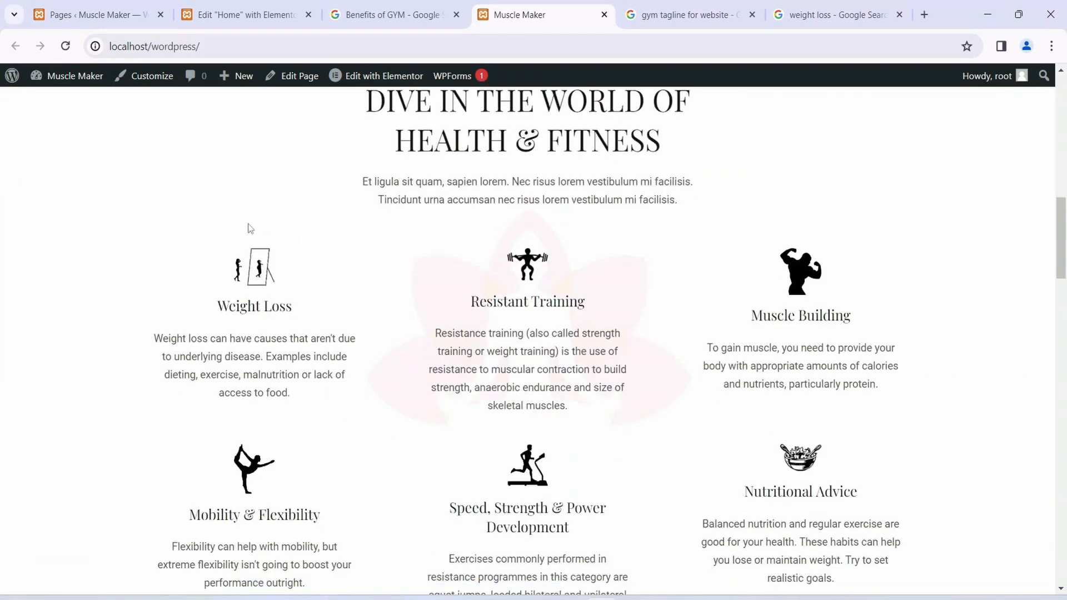
pyautogui.moveTo(270, 233); pyautogui.dragTo(685, 375)
pyautogui.click(891, 222)
pyautogui.scroll(-3, 787, 344)
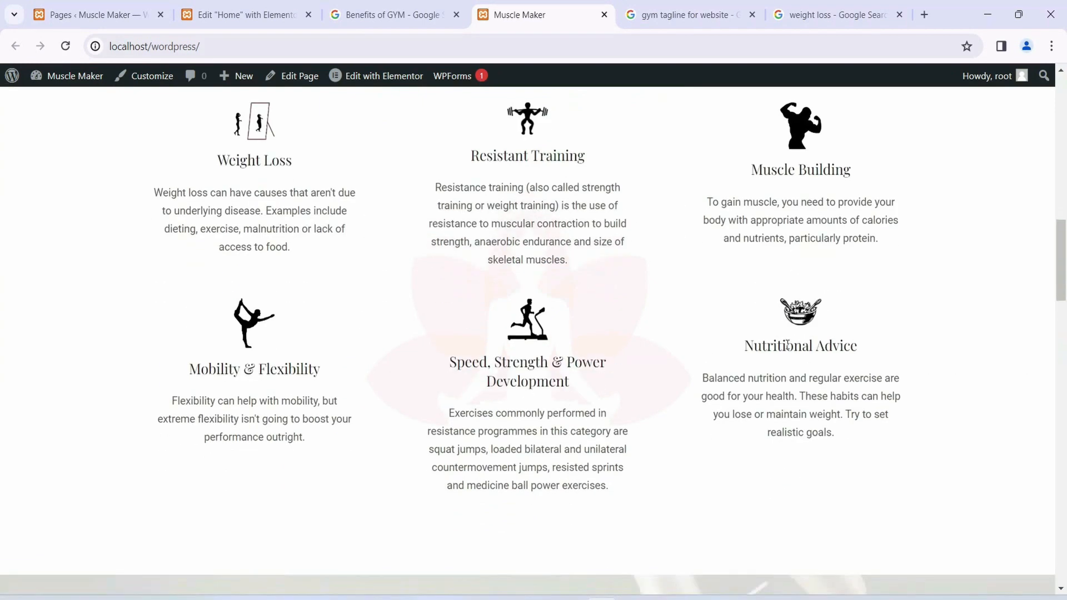
pyautogui.scroll(-4, 511, 351)
# Examine the Numbers Speak counters and the Benefits of Gym section on the live home page
pyautogui.scroll(-4, 511, 351)
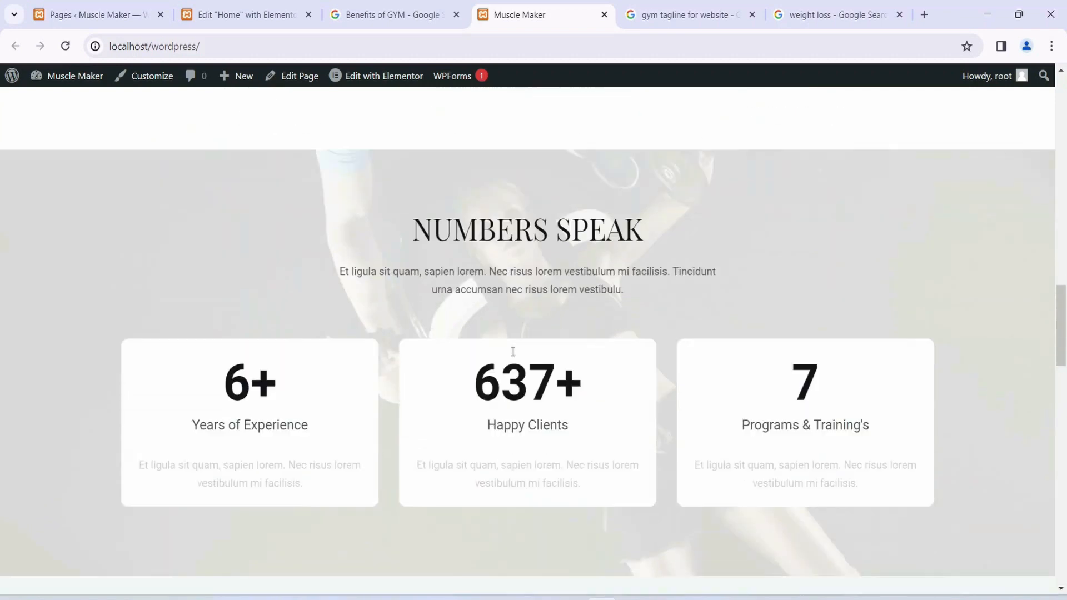
pyautogui.scroll(-1, 511, 352)
pyautogui.moveTo(504, 120); pyautogui.dragTo(412, 149)
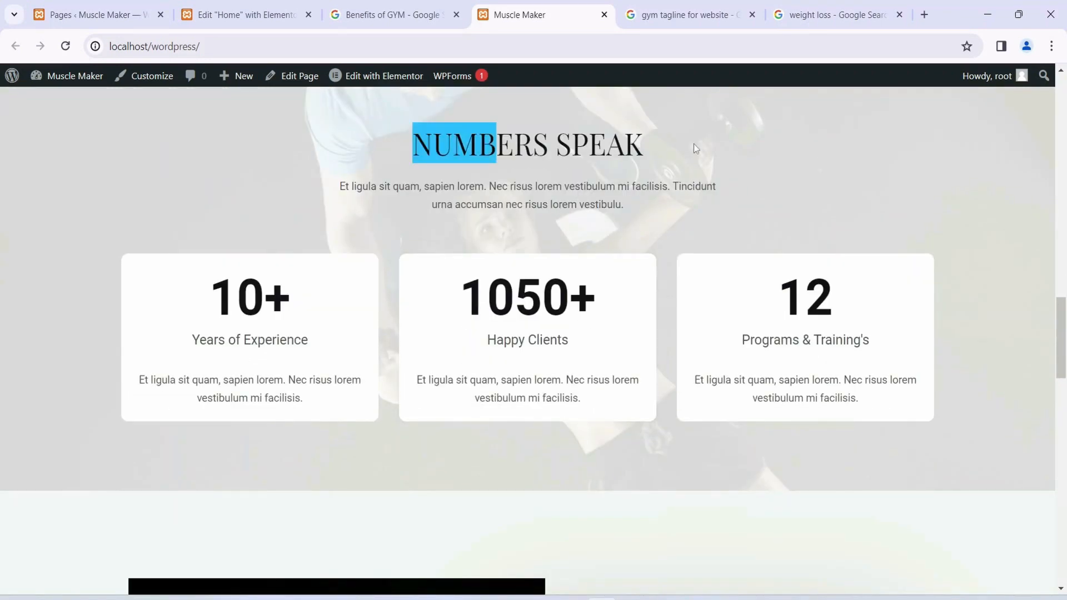
pyautogui.moveTo(242, 309); pyautogui.dragTo(726, 305)
pyautogui.click(624, 376)
pyautogui.scroll(-9, 625, 370)
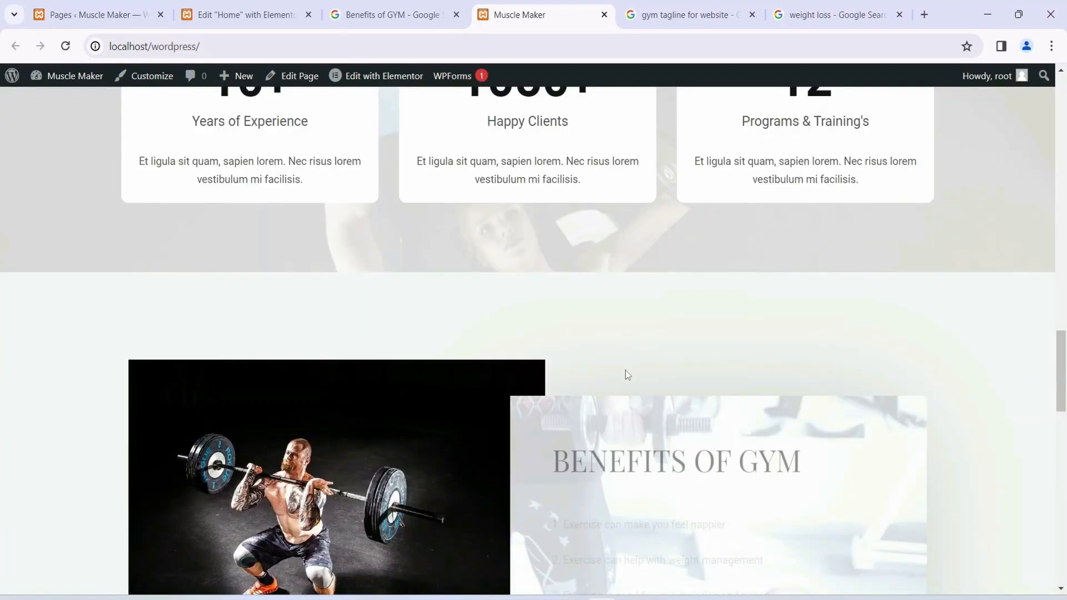
pyautogui.scroll(1, 419, 358)
pyautogui.moveTo(609, 243); pyautogui.dragTo(738, 241)
pyautogui.click(788, 328)
pyautogui.moveTo(788, 327); pyautogui.dragTo(717, 416)
pyautogui.scroll(-5, 712, 339)
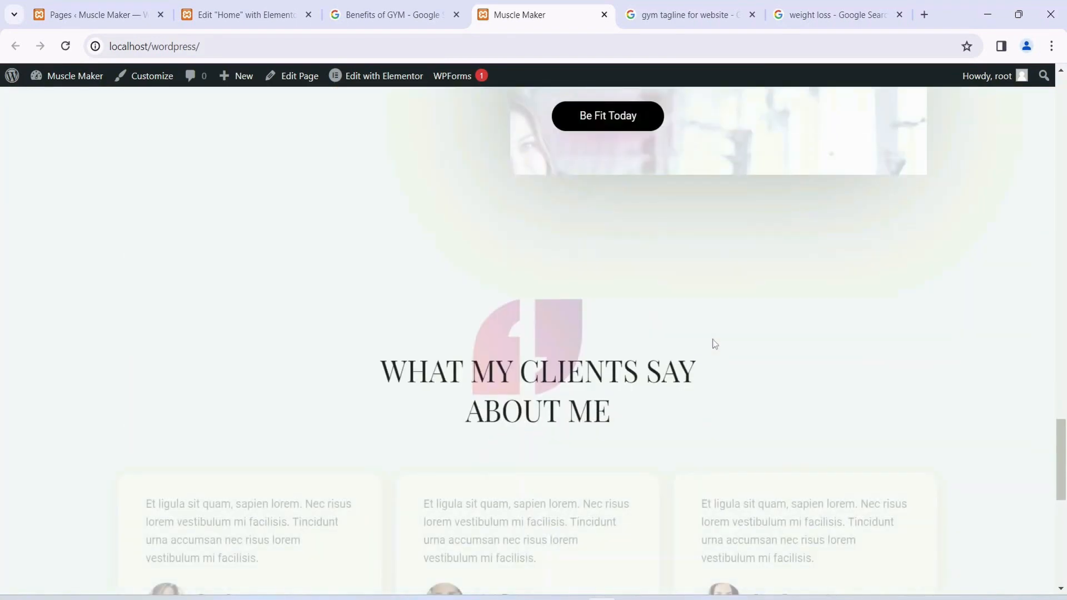
pyautogui.scroll(-2, 712, 341)
pyautogui.scroll(3, 644, 217)
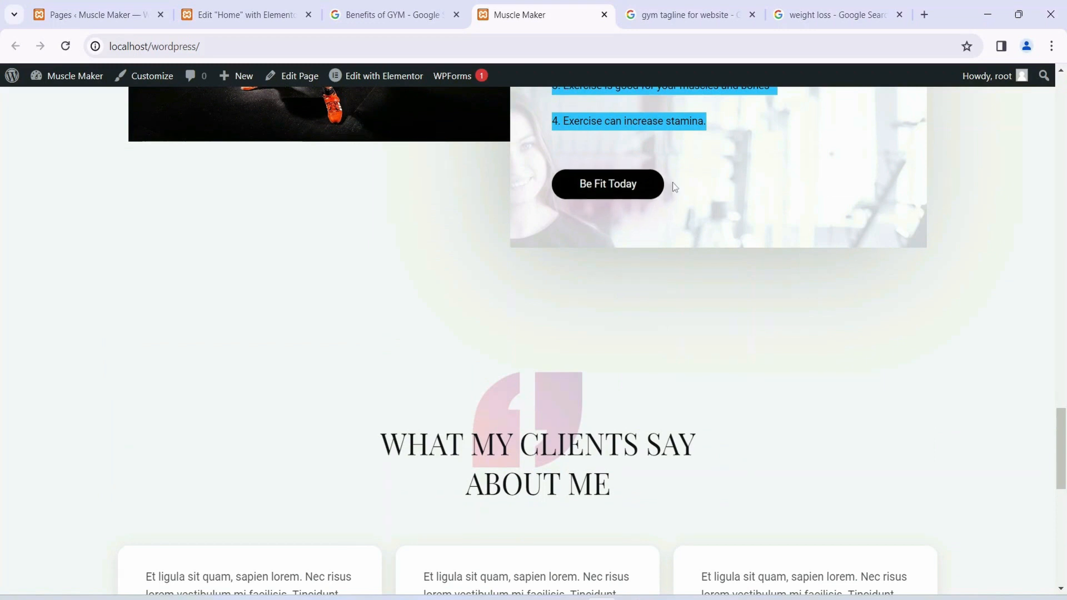
# Examine the client testimonials, the Join Hundreds of Healthy People section and the footer on the live home page
pyautogui.scroll(-4, 675, 275)
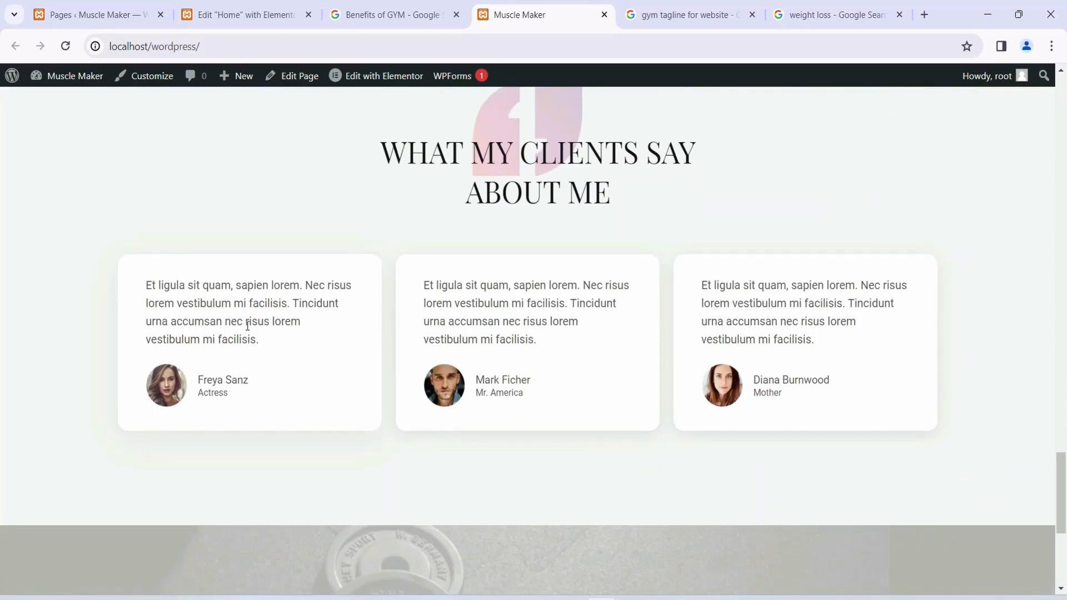
pyautogui.moveTo(148, 303); pyautogui.dragTo(638, 350)
pyautogui.click(880, 298)
pyautogui.scroll(-3, 739, 369)
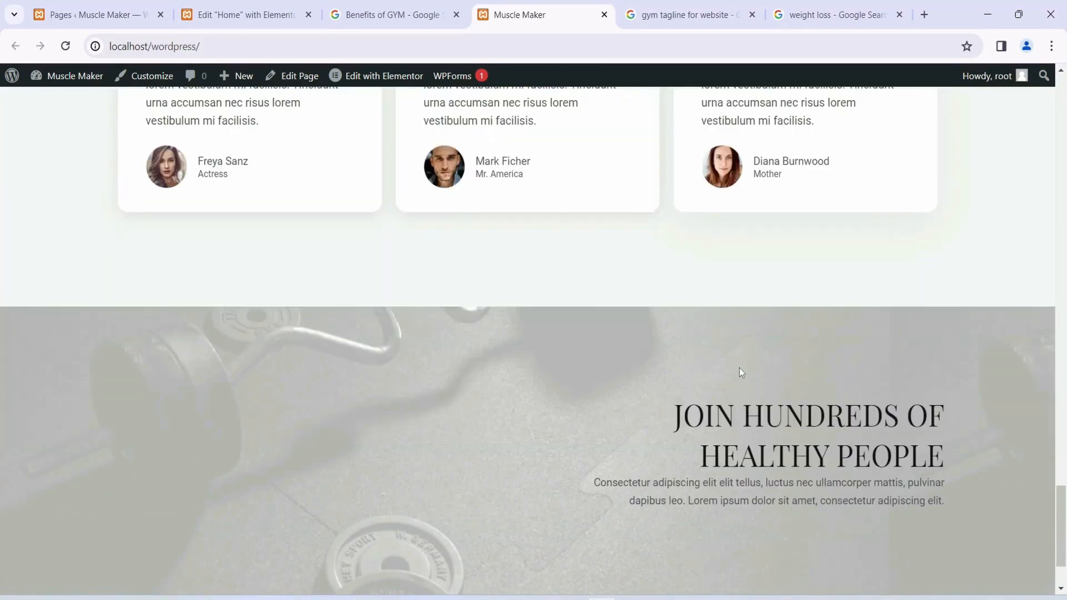
pyautogui.scroll(-2, 417, 291)
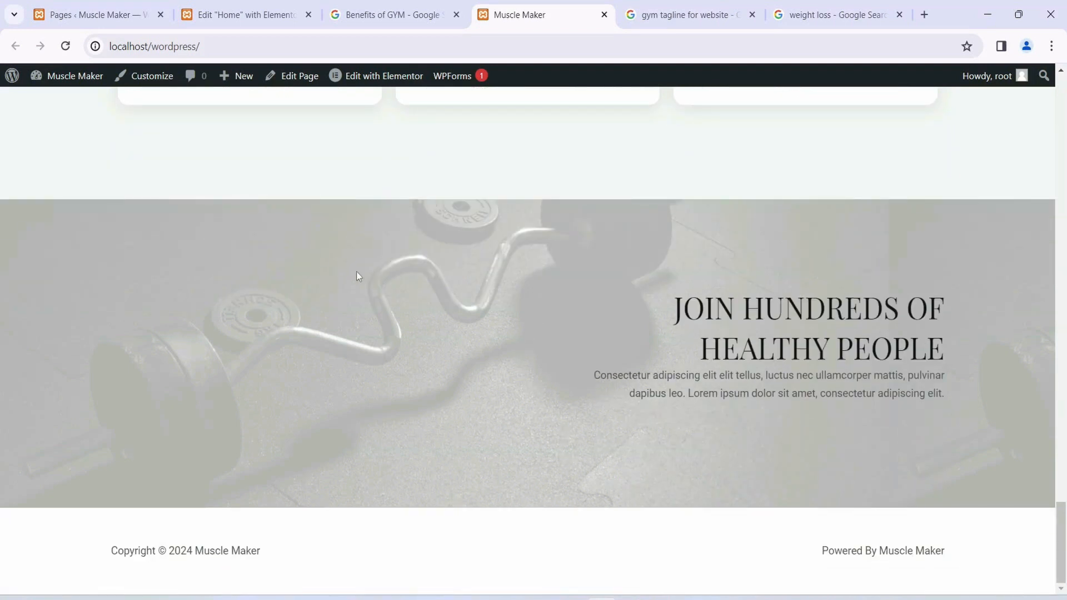
pyautogui.moveTo(926, 550); pyautogui.dragTo(822, 551)
pyautogui.scroll(20, 359, 301)
pyautogui.scroll(15, 361, 306)
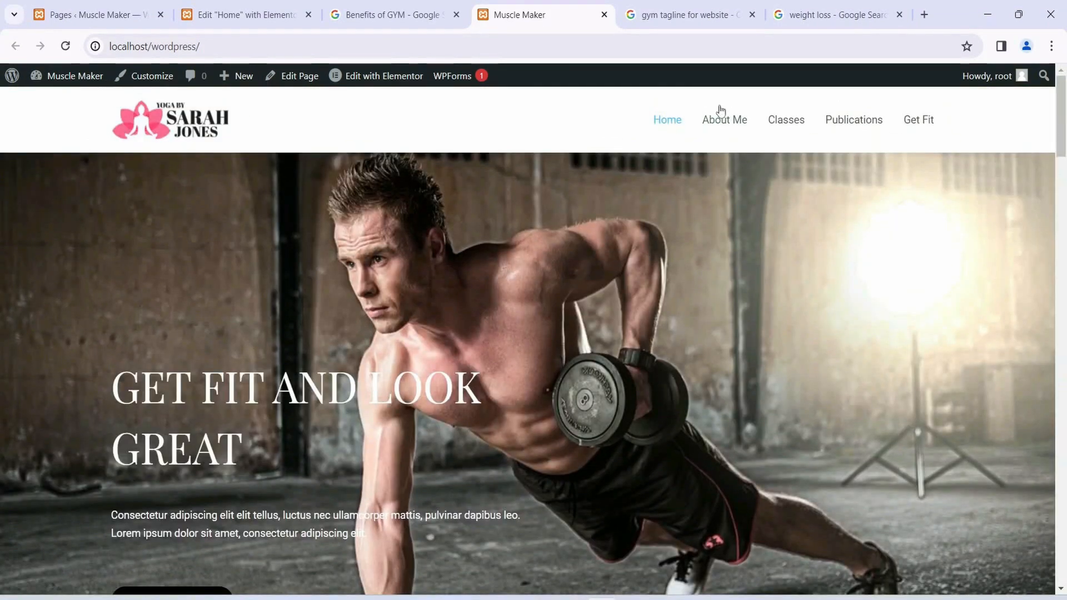
# Look through the live site's About Me and Classes pages, and return to the Home page in the Elementor editor
pyautogui.click(729, 122)
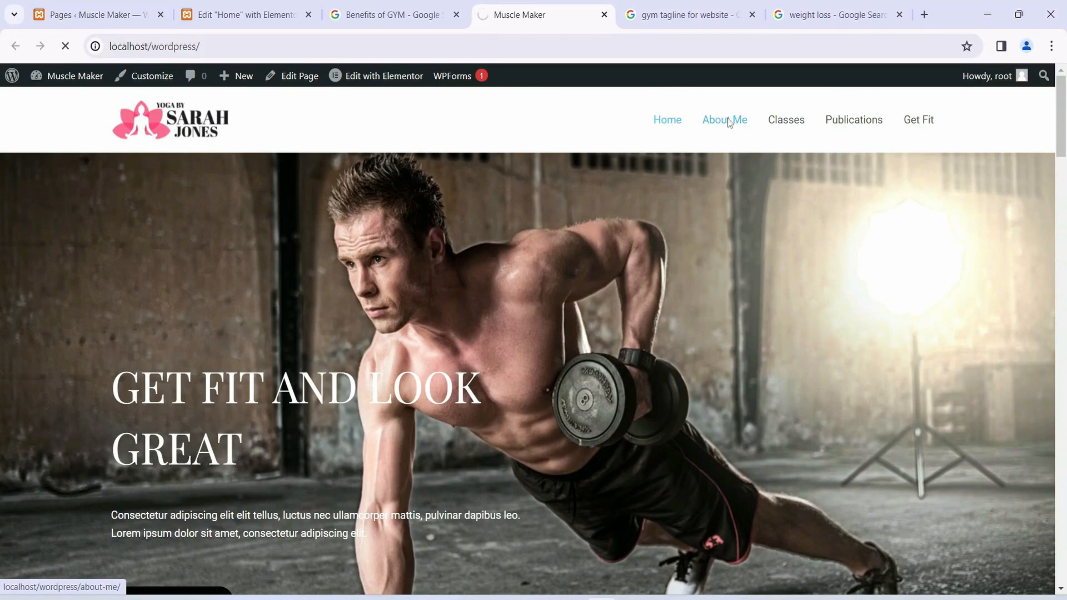
pyautogui.scroll(-5, 750, 239)
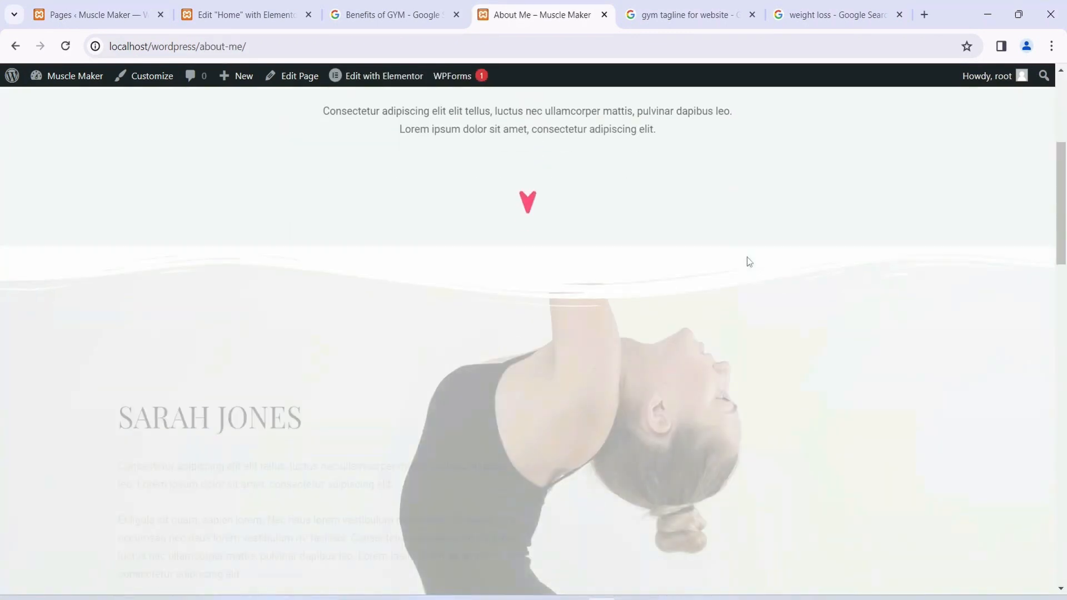
pyautogui.scroll(5, 747, 257)
pyautogui.click(787, 123)
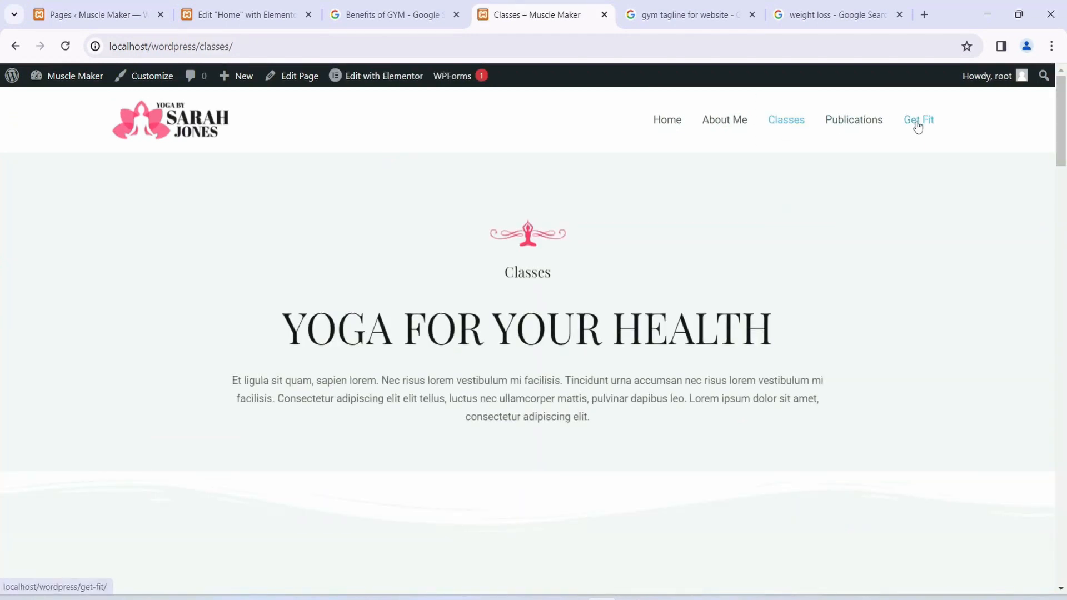
pyautogui.scroll(-5, 706, 330)
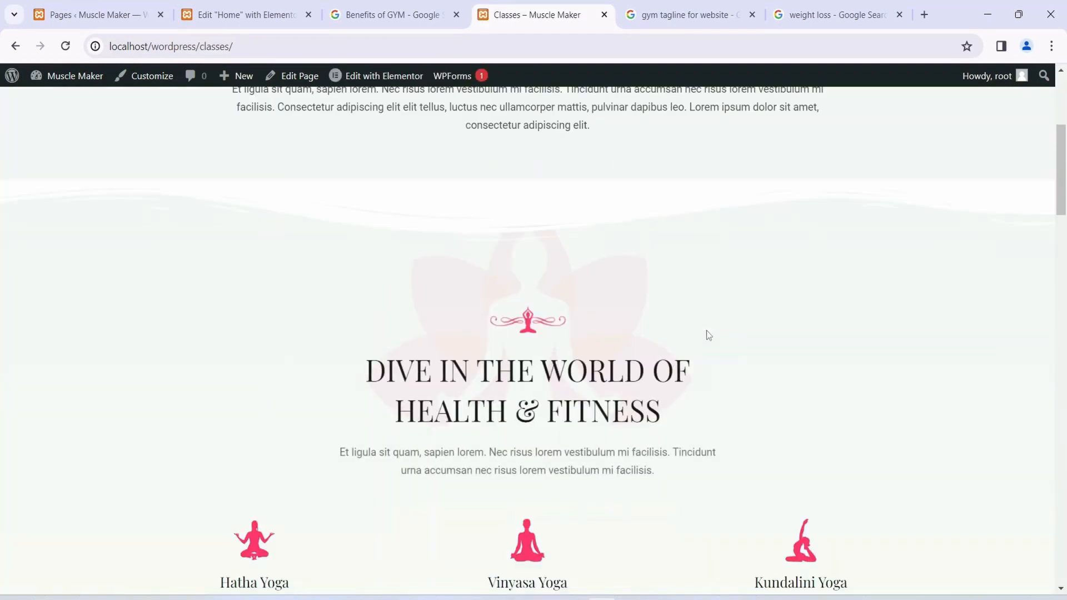
pyautogui.scroll(-1, 706, 330)
pyautogui.scroll(-7, 706, 333)
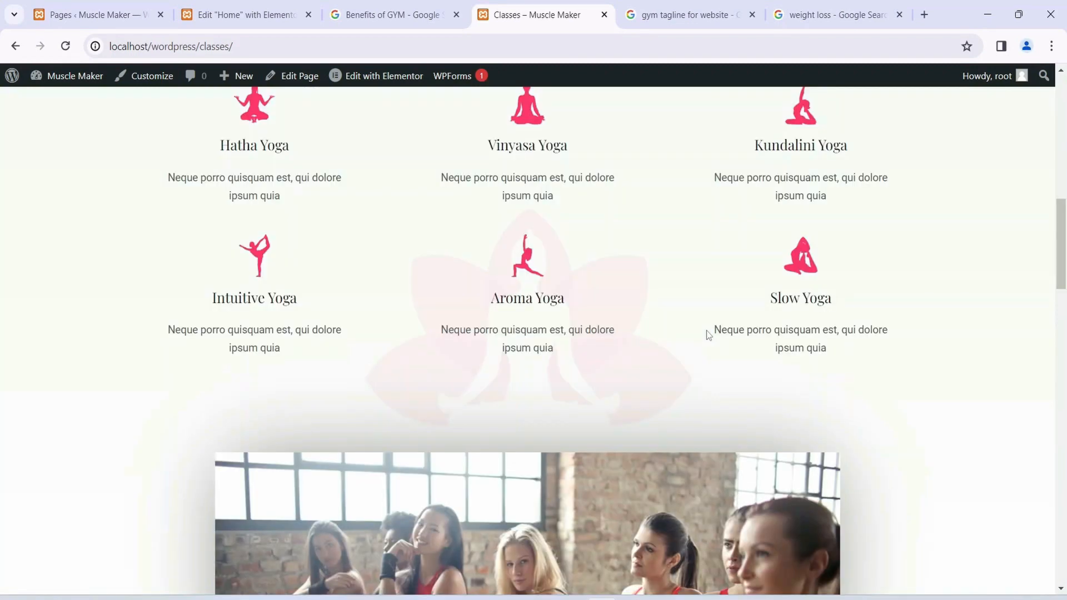
pyautogui.scroll(-11, 707, 332)
pyautogui.scroll(-5, 708, 335)
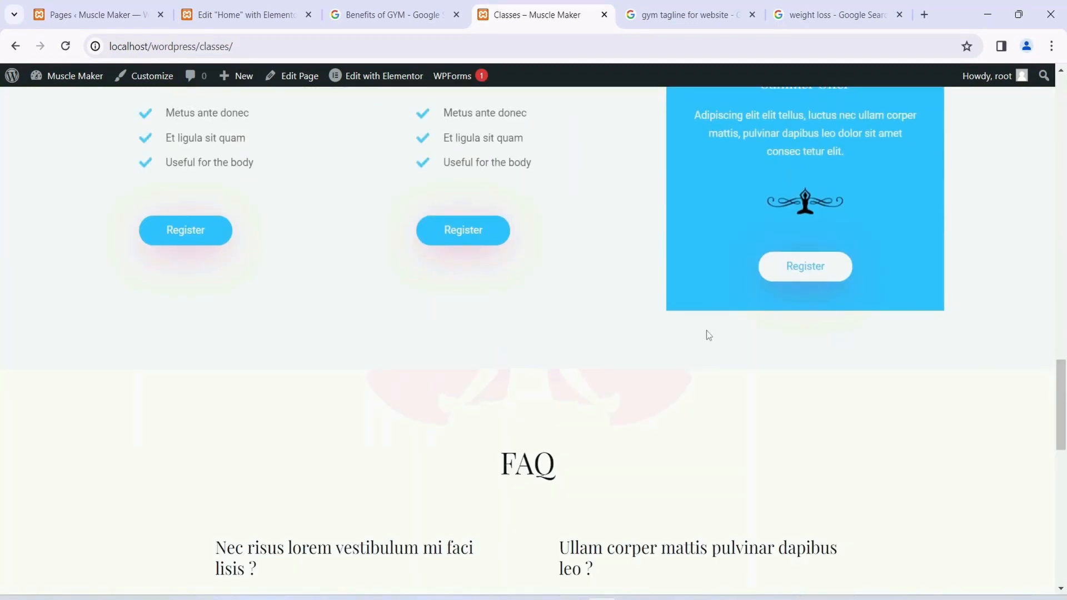
pyautogui.scroll(3, 706, 331)
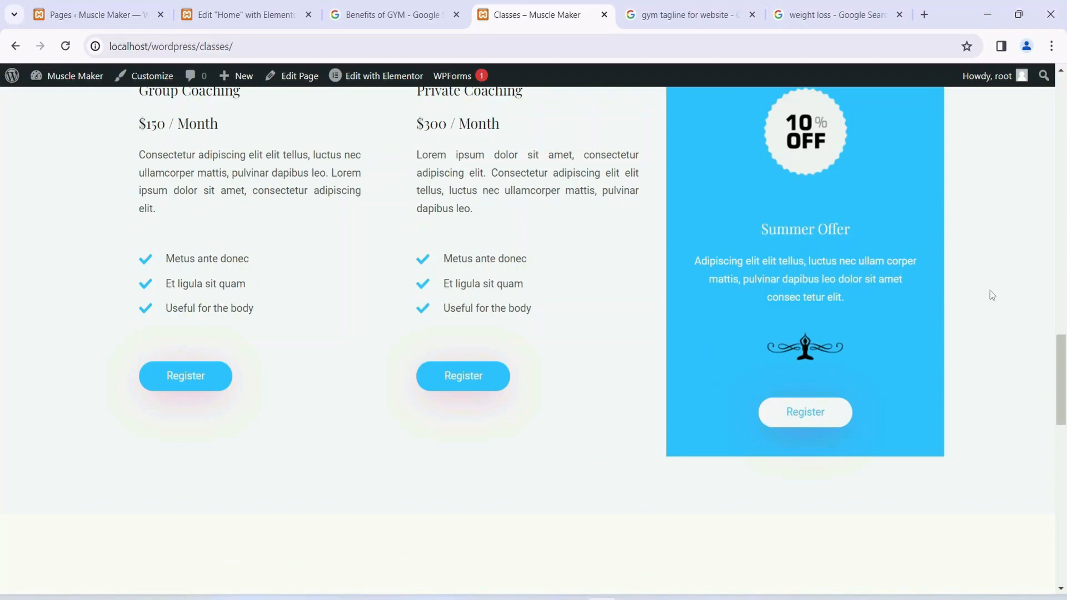
pyautogui.moveTo(1065, 376); pyautogui.dragTo(1065, 95)
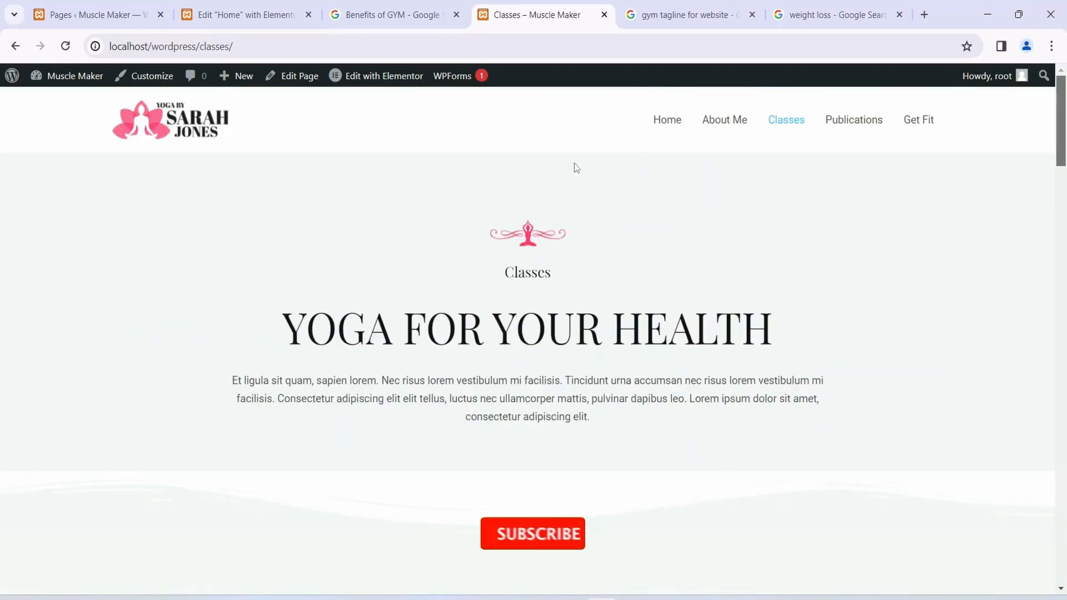
pyautogui.click(247, 14)
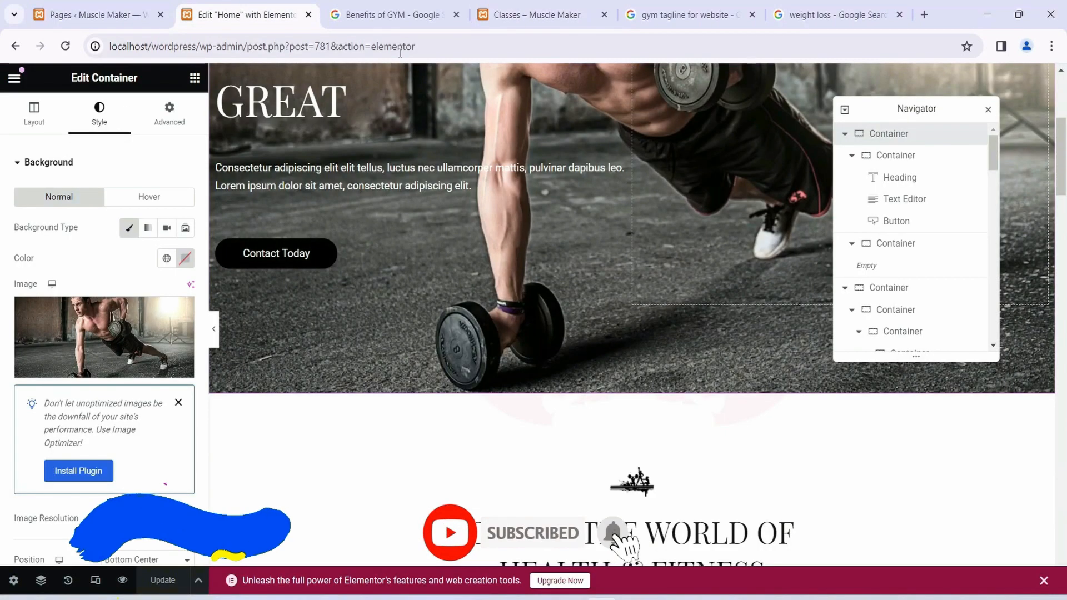